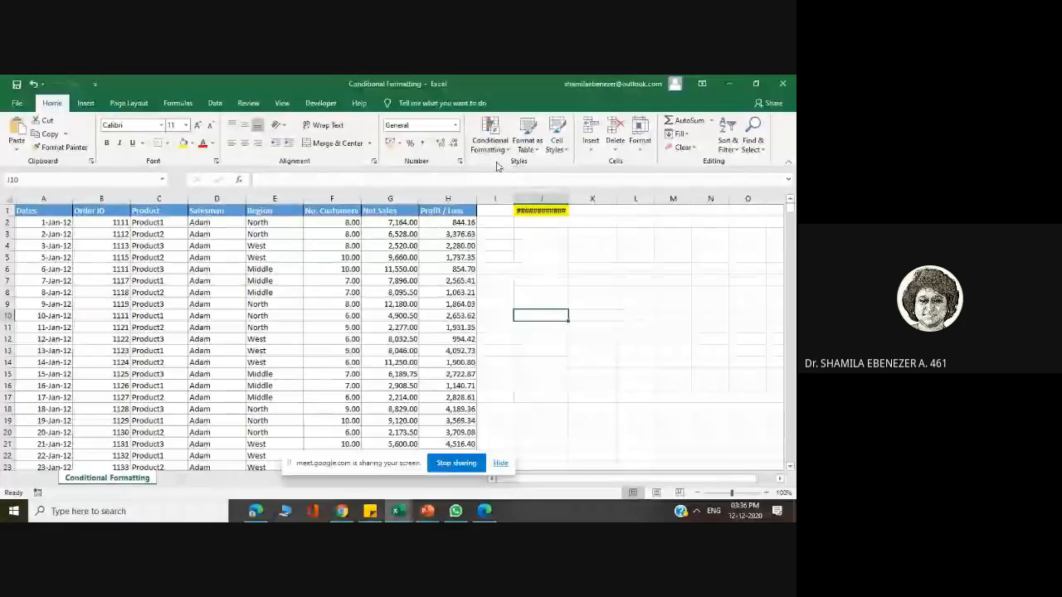
# Step: Add a Greater Than 7000 highlight rule with Green Fill with Dark Green Text to the Net Sales column
pyautogui.click(403, 197)
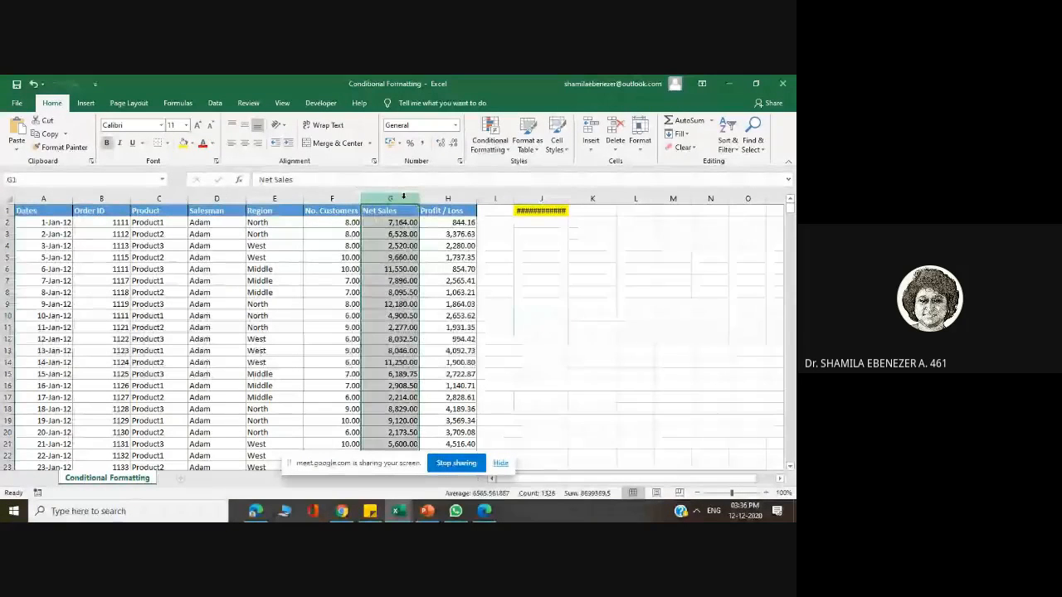
pyautogui.click(507, 154)
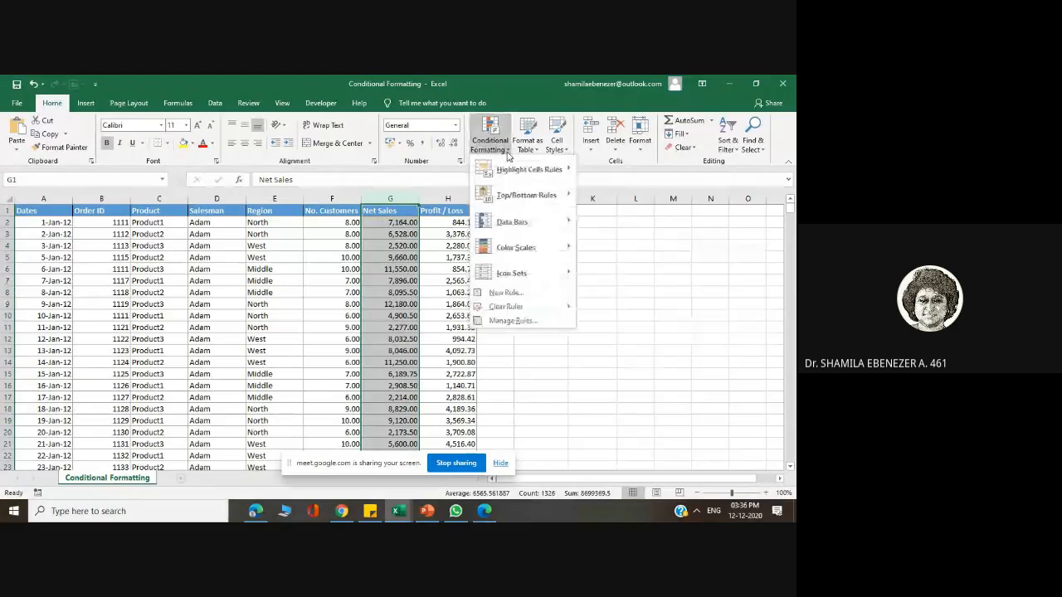
pyautogui.moveTo(508, 169)
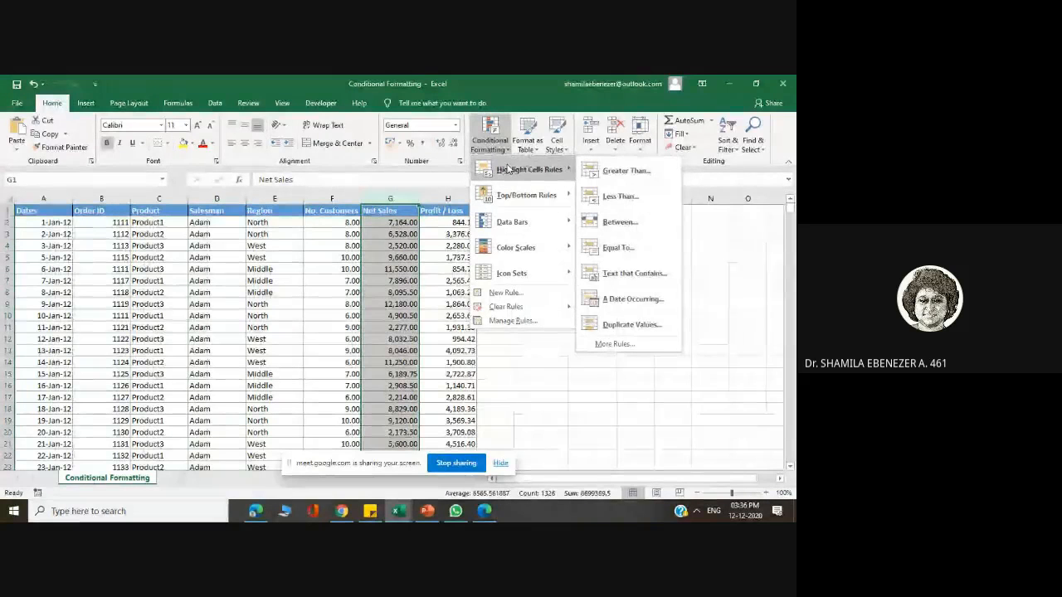
pyautogui.click(623, 170)
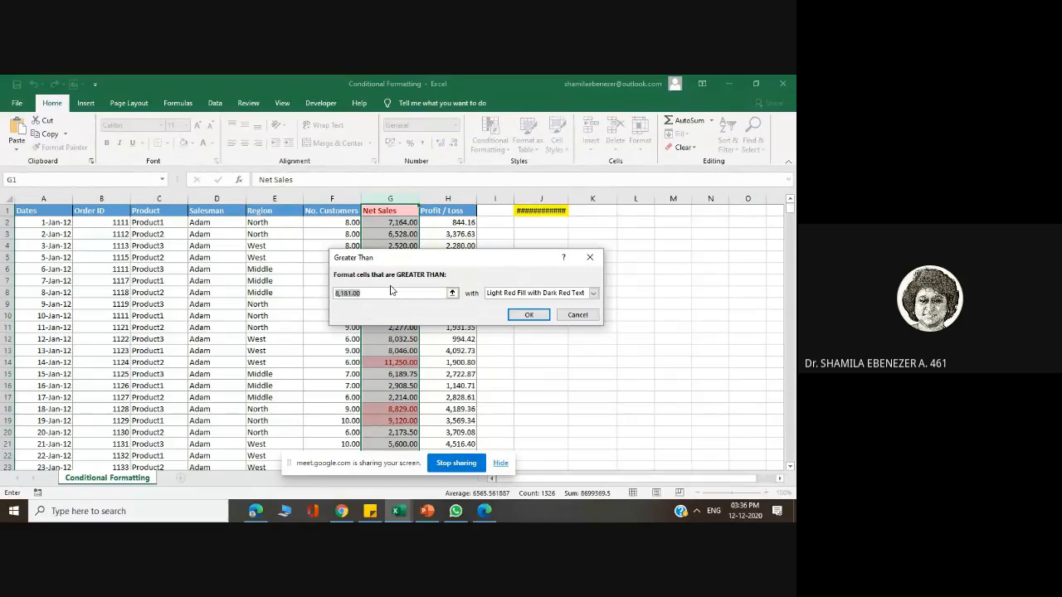
pyautogui.write('7000')
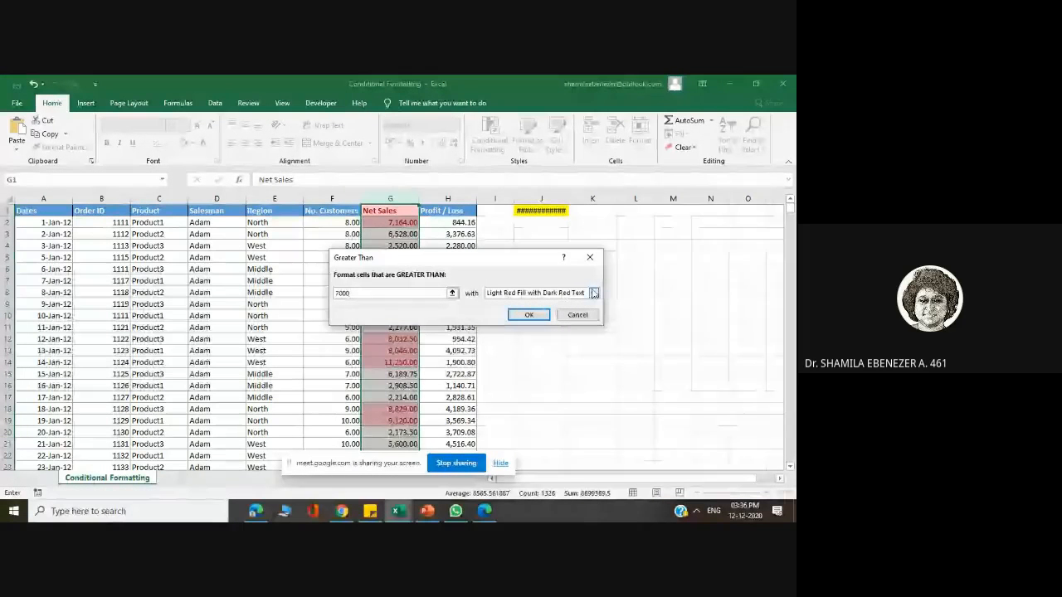
pyautogui.click(594, 293)
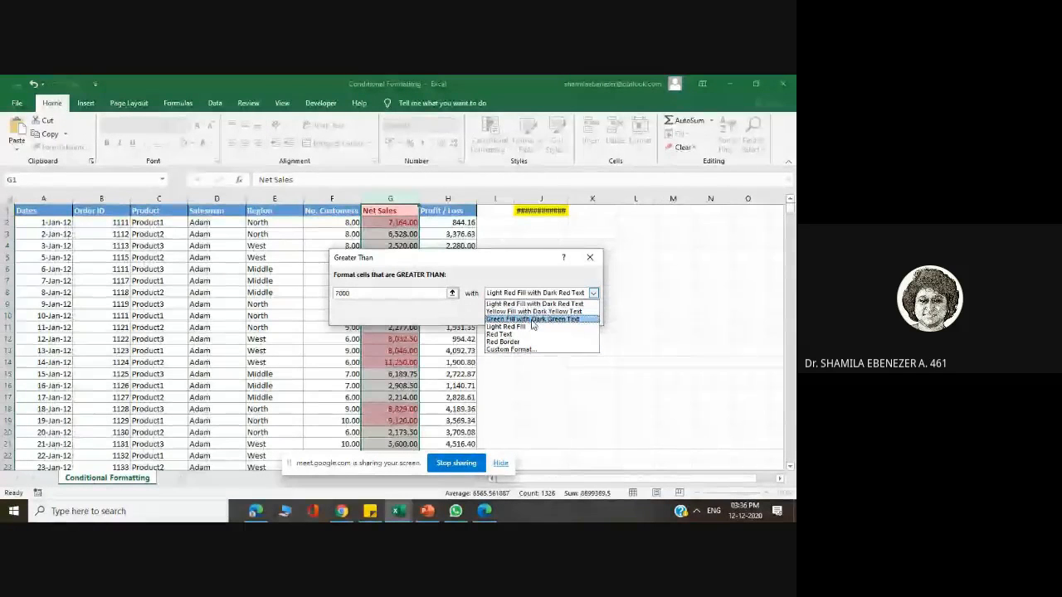
pyautogui.click(532, 321)
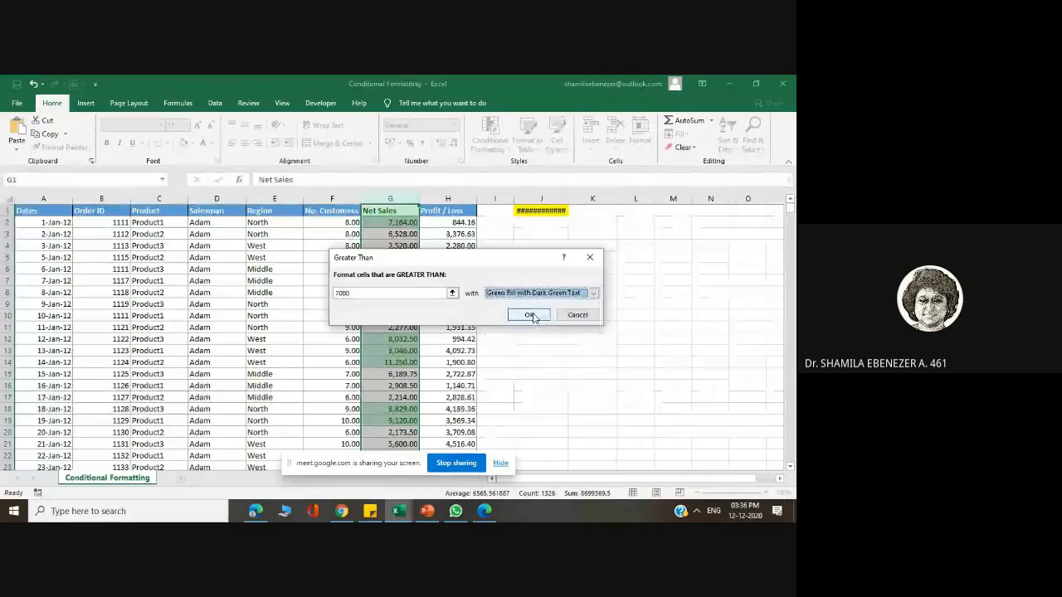
pyautogui.click(531, 317)
pyautogui.click(637, 300)
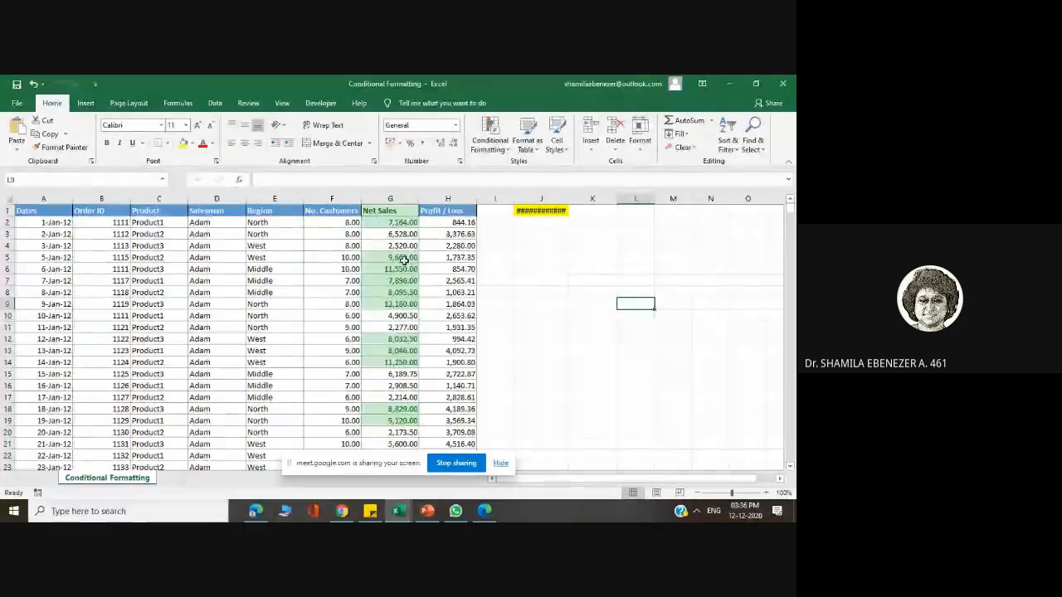
pyautogui.scroll(-3, 406, 238)
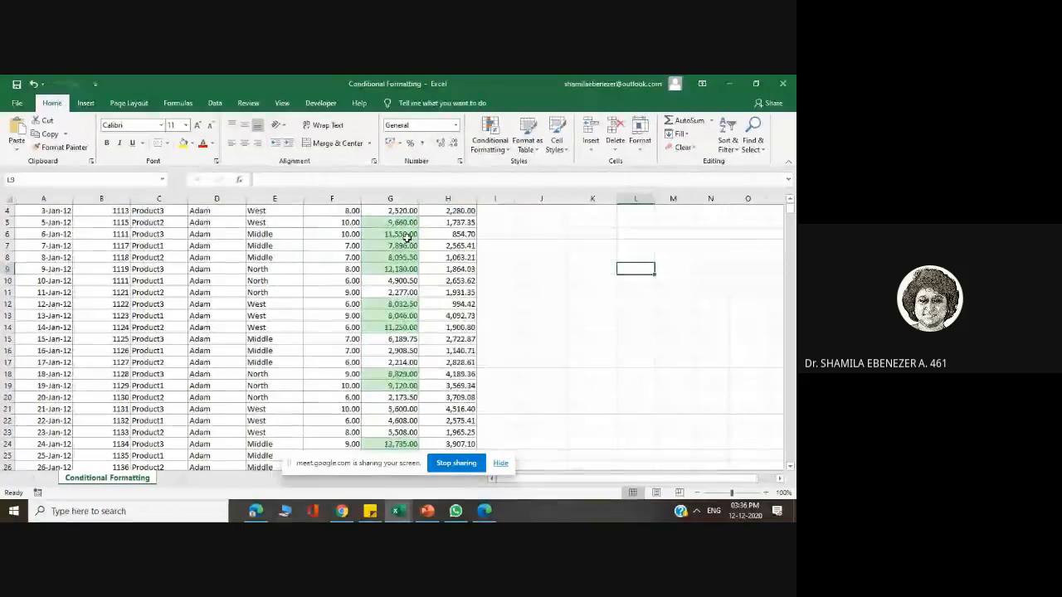
pyautogui.scroll(-6, 407, 239)
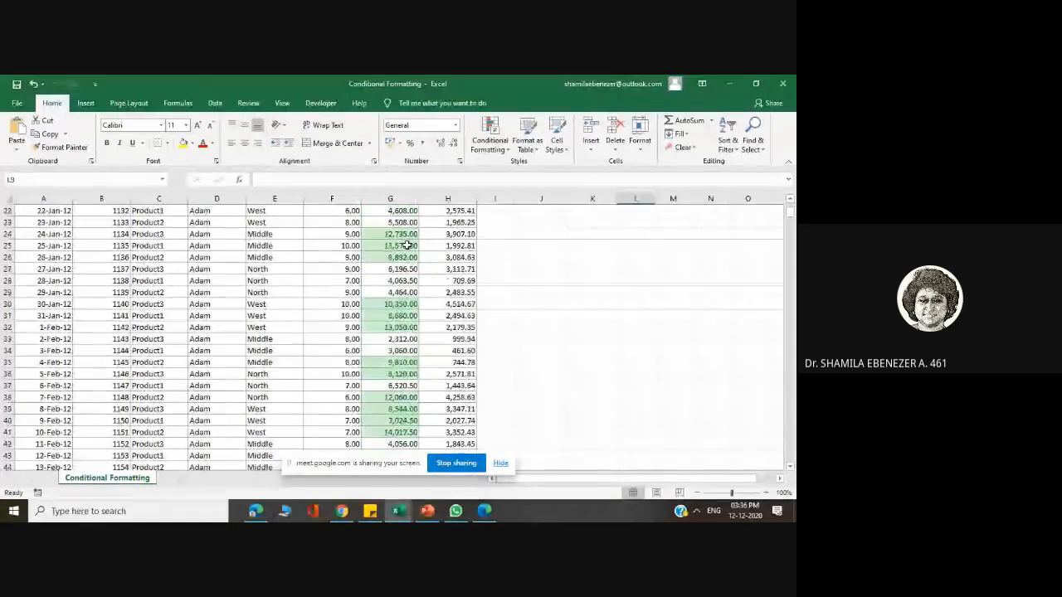
pyautogui.scroll(-10, 399, 280)
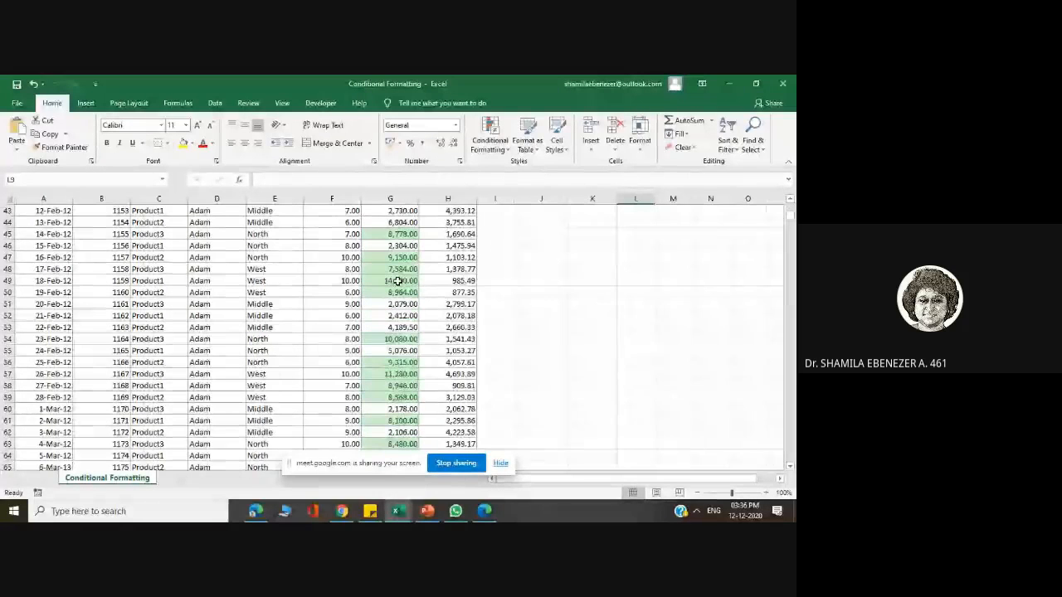
pyautogui.scroll(19, 398, 280)
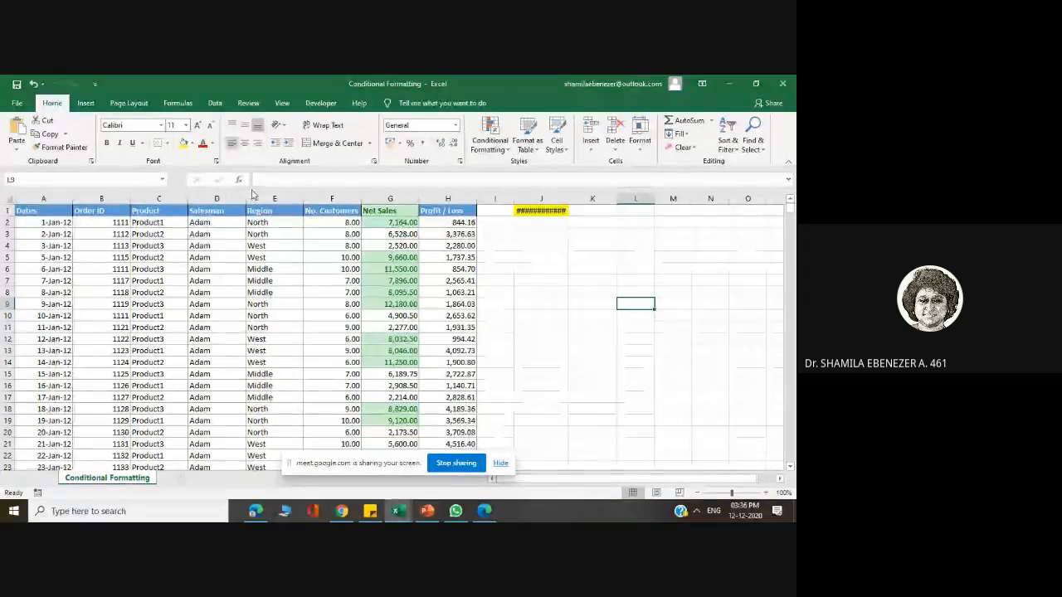
pyautogui.click(390, 198)
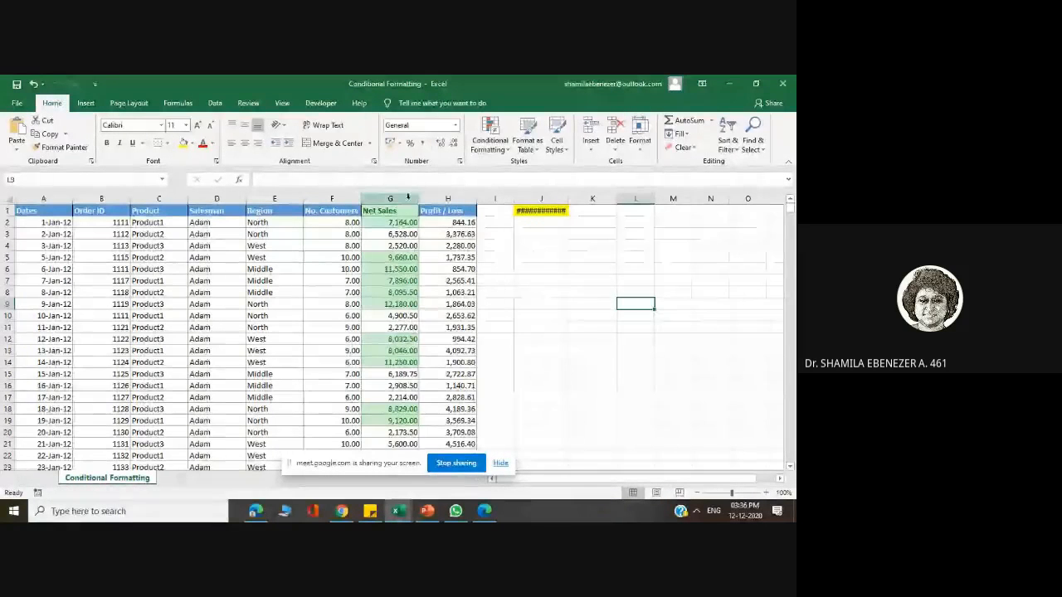
pyautogui.click(493, 145)
pyautogui.moveTo(531, 169)
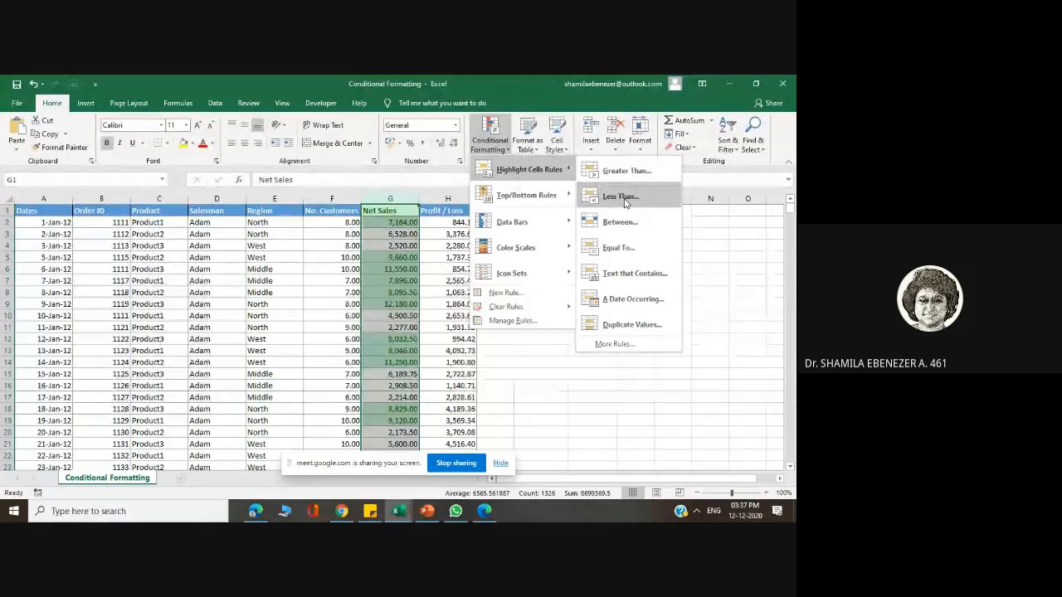
pyautogui.click(716, 320)
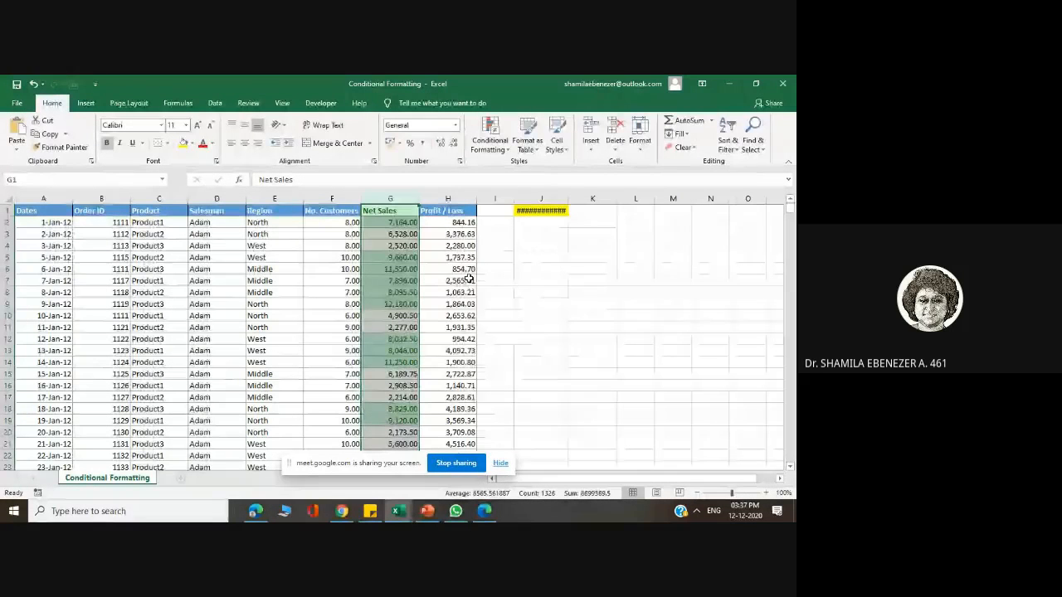
pyautogui.click(510, 153)
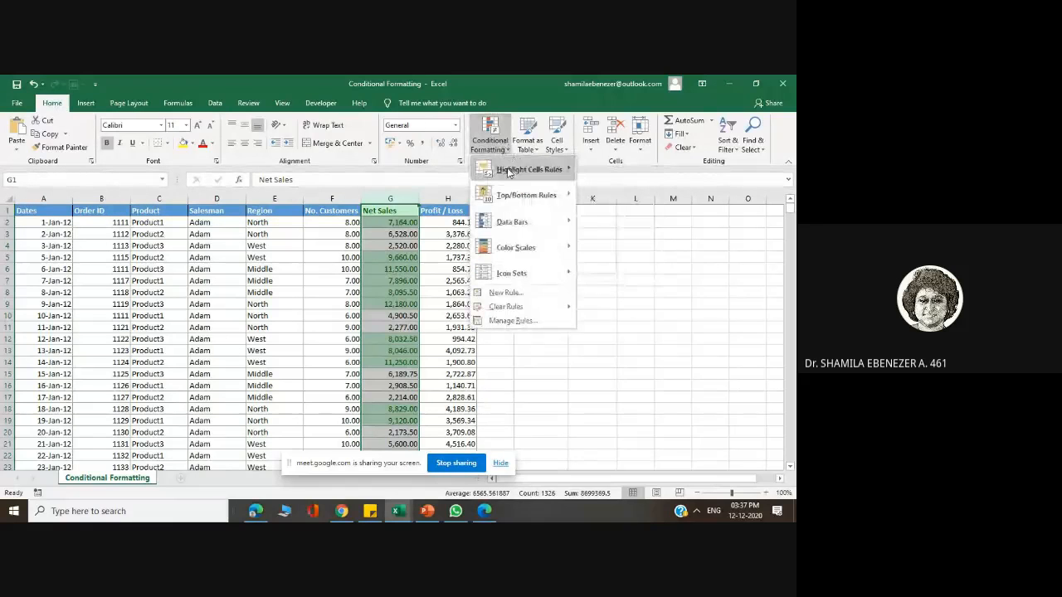
pyautogui.moveTo(507, 171)
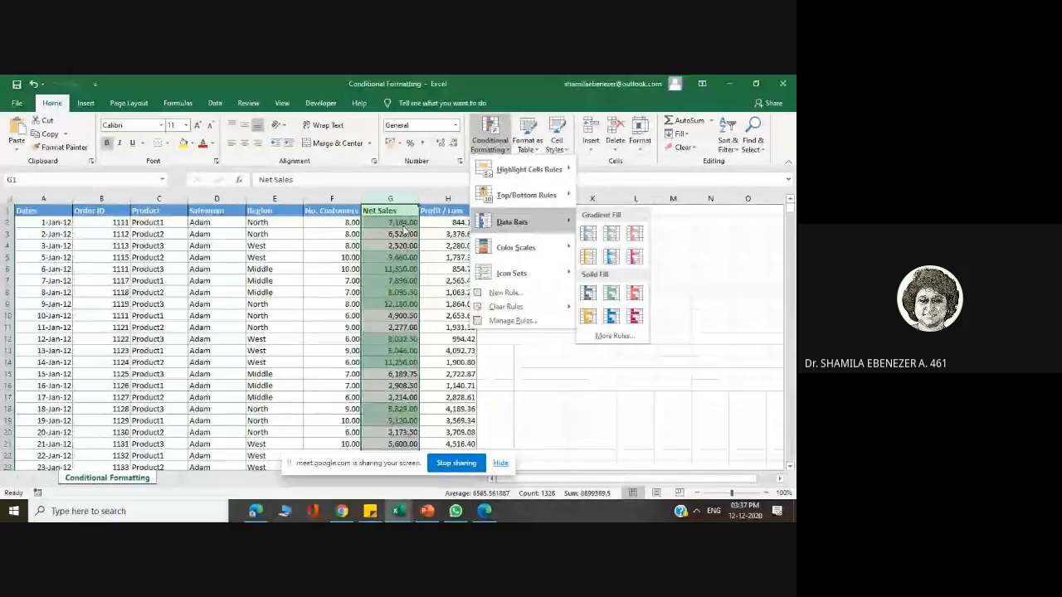
pyautogui.moveTo(567, 170)
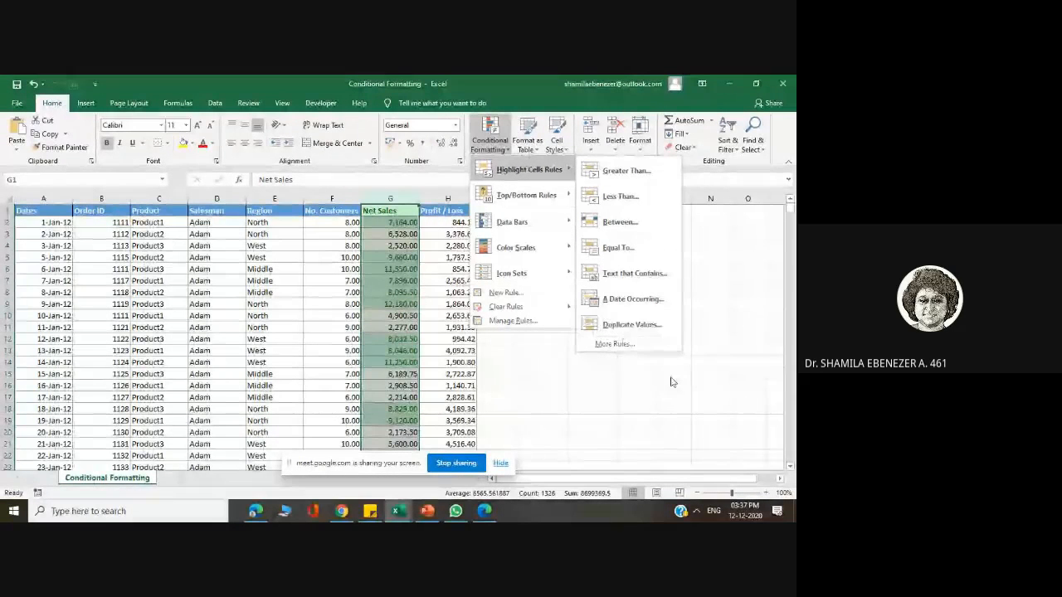
pyautogui.click(634, 370)
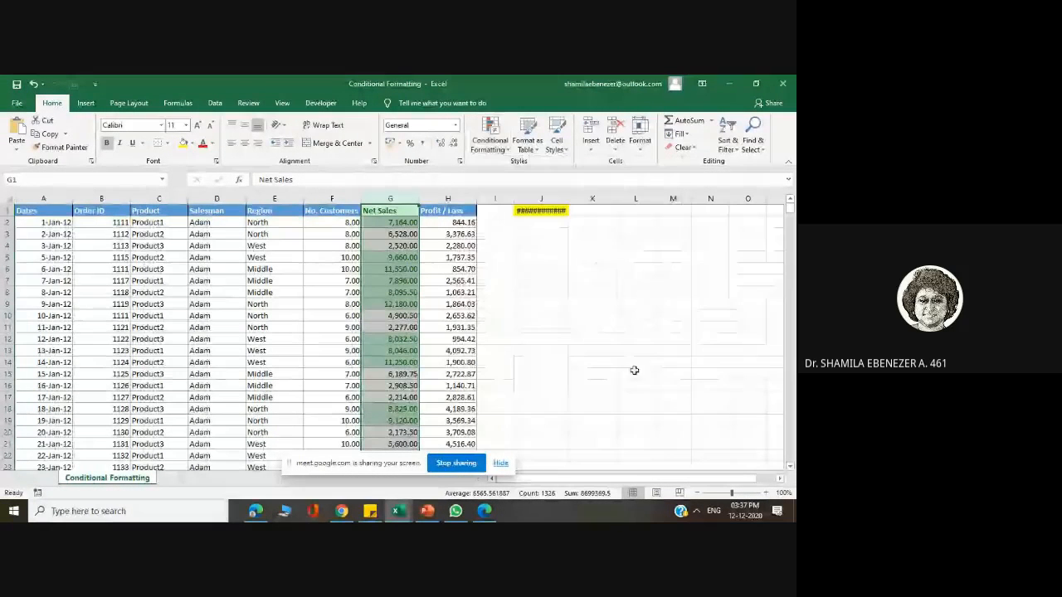
# Step: Highlight duplicate values in the Order ID column with Light Red Fill with Dark Red Text
pyautogui.click(115, 198)
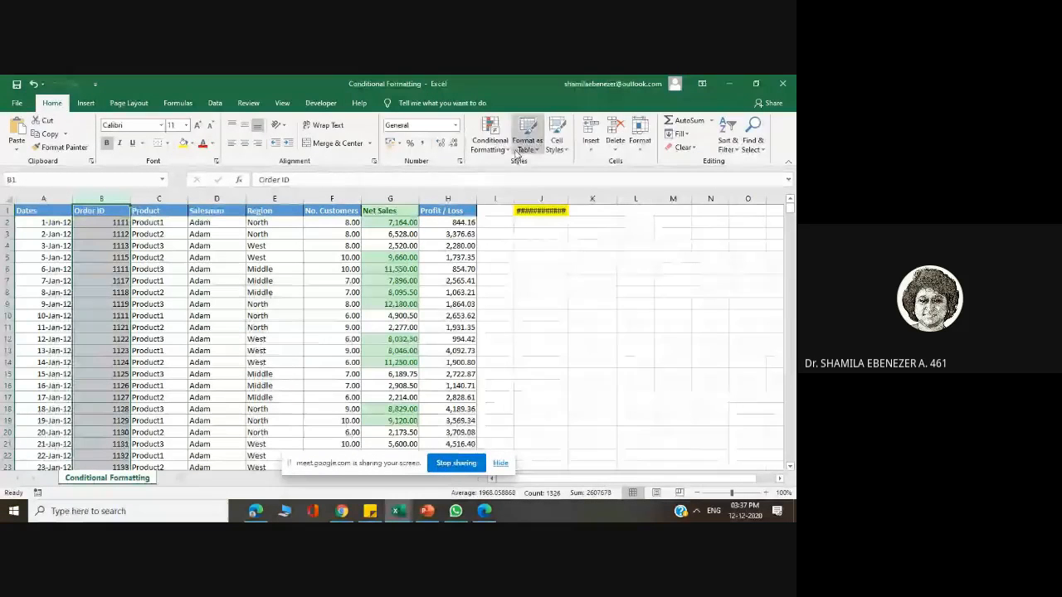
pyautogui.click(489, 134)
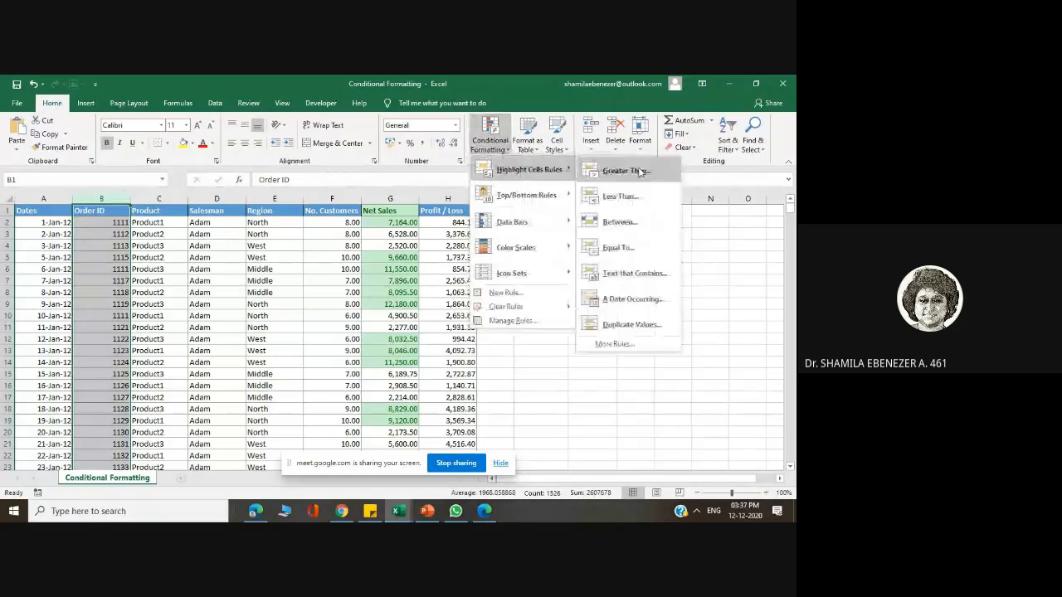
pyautogui.click(631, 325)
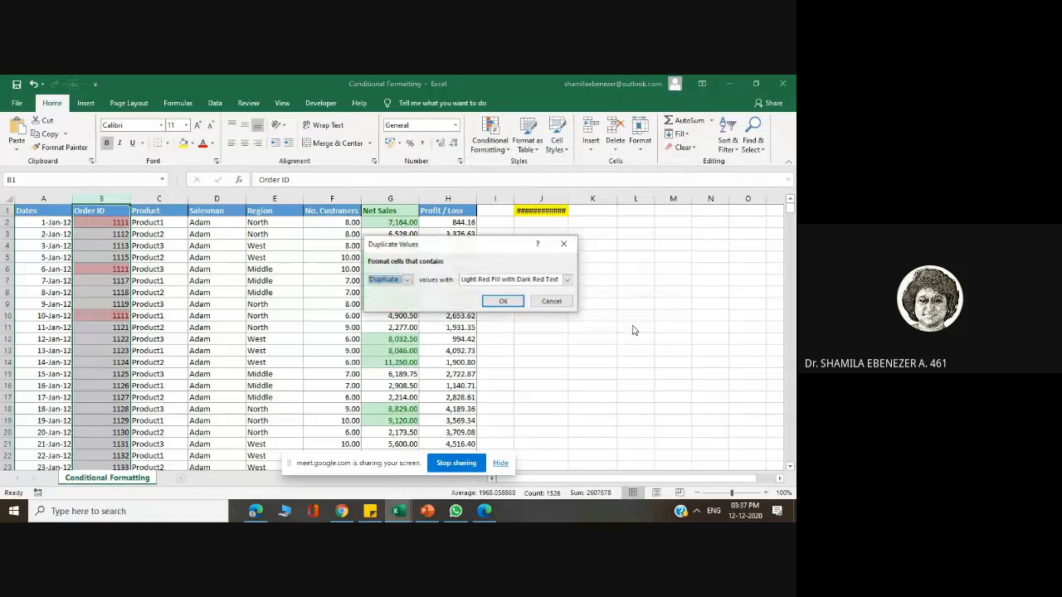
pyautogui.click(504, 301)
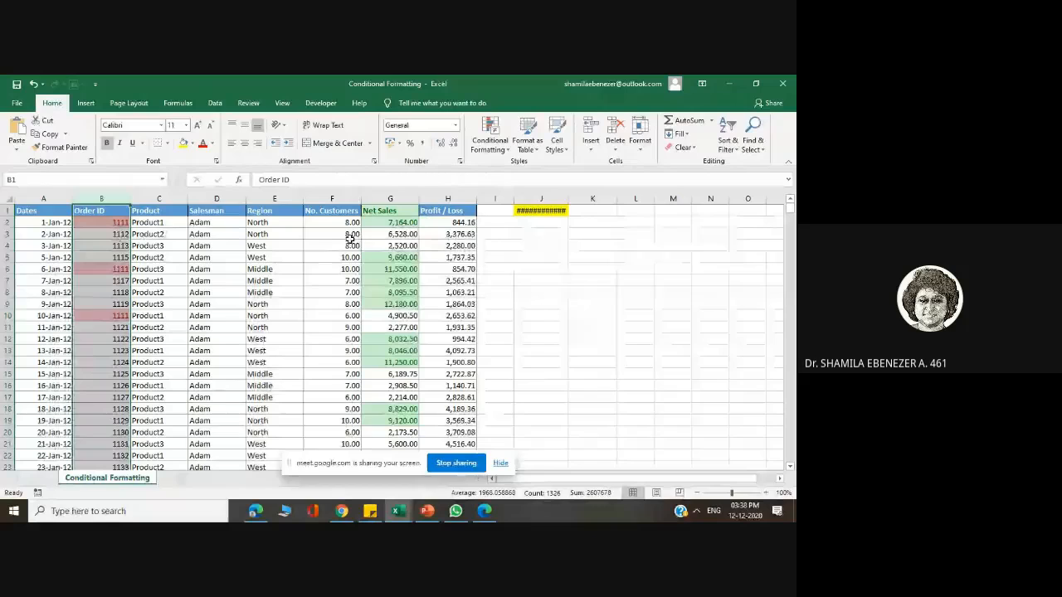
# Step: Clear the conditional formatting rules from the entire sheet
pyautogui.click(503, 150)
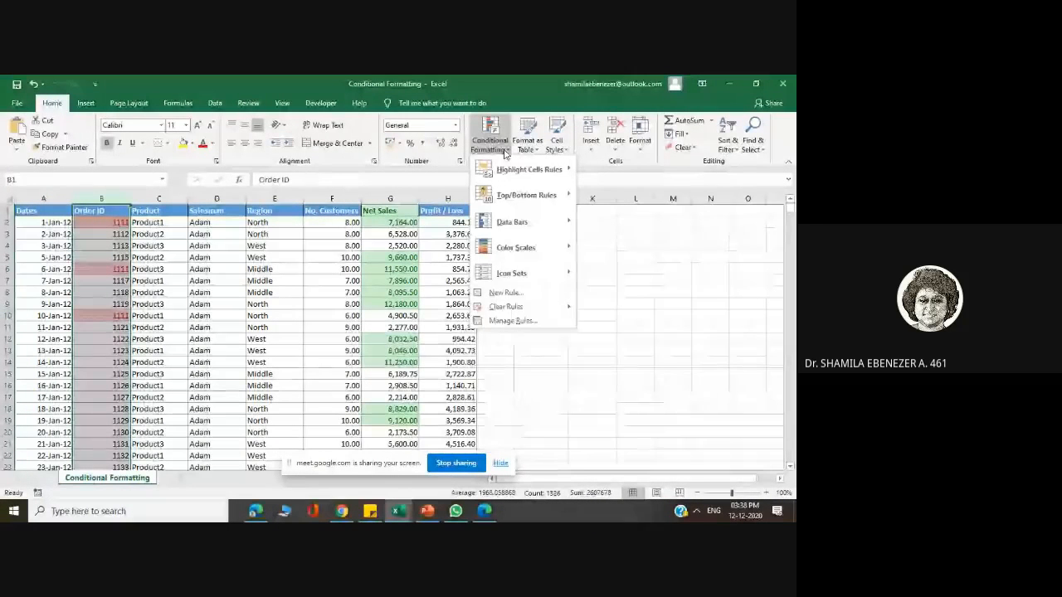
pyautogui.moveTo(531, 306)
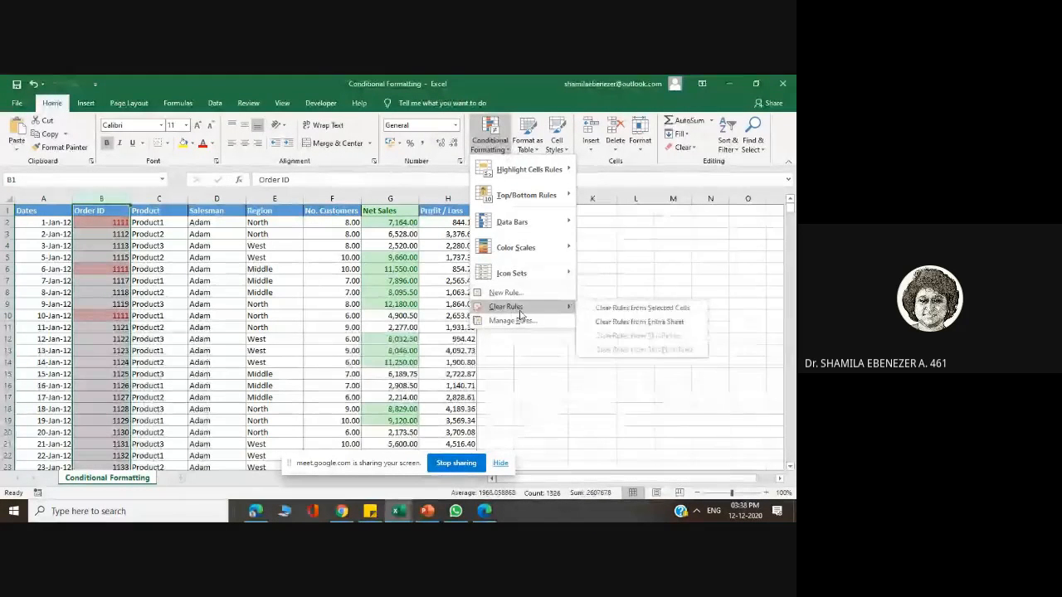
pyautogui.click(640, 323)
# Step: Switch to the PowerPoint presentation and review the Conditional Formatting slides up to slide 28 on data bars, color scales and icon sets
pyautogui.click(499, 151)
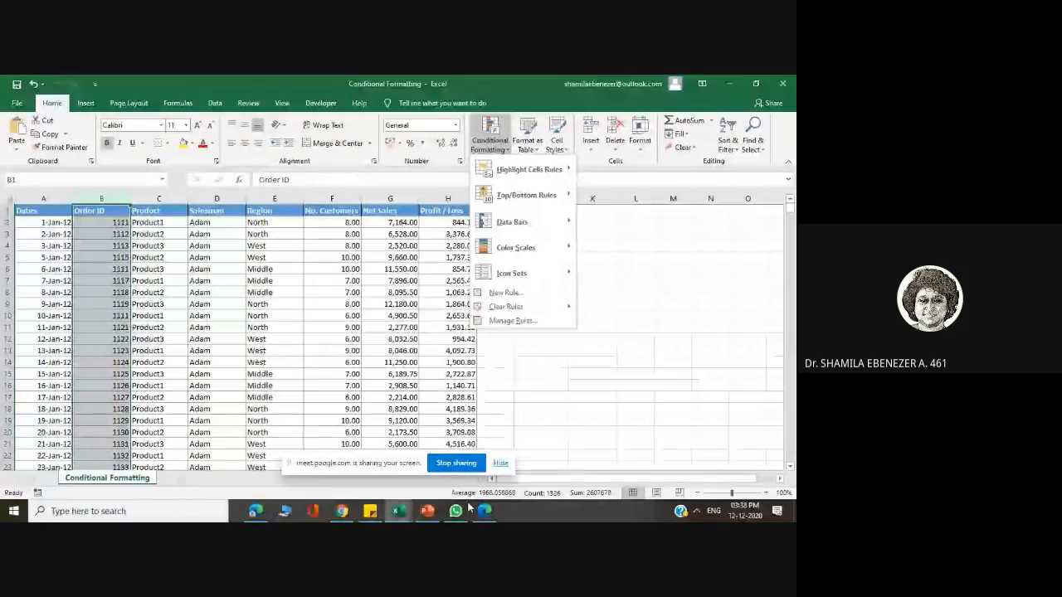
pyautogui.click(427, 510)
pyautogui.scroll(-1, 501, 358)
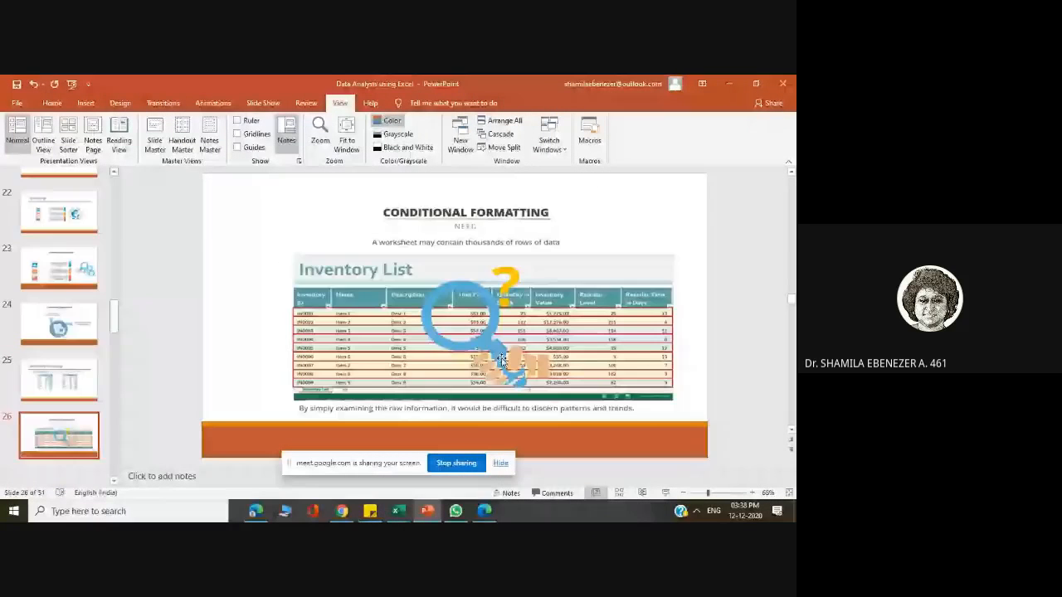
pyautogui.scroll(-1, 501, 359)
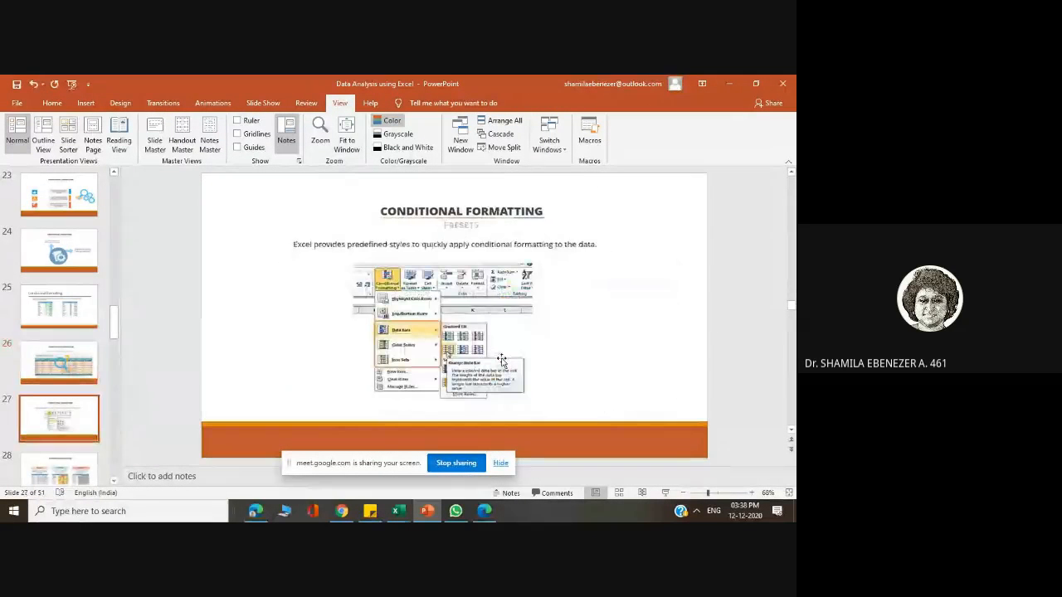
pyautogui.scroll(-1, 496, 350)
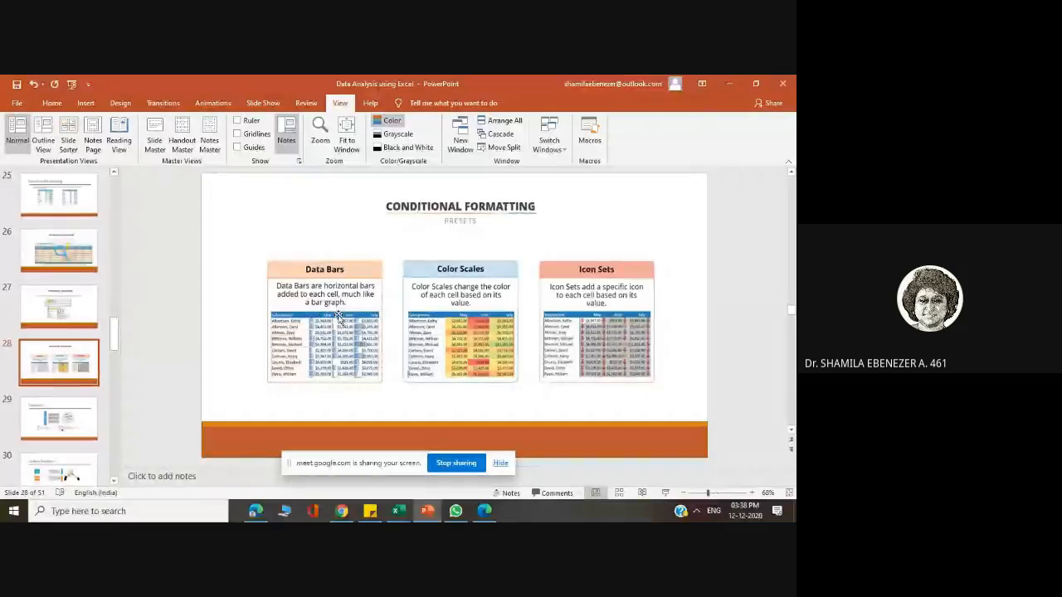
# Step: Switch back to the Excel workbook and apply blue gradient-fill data bars to the Profit / Loss column
pyautogui.hotkey('alt', 'Tab')
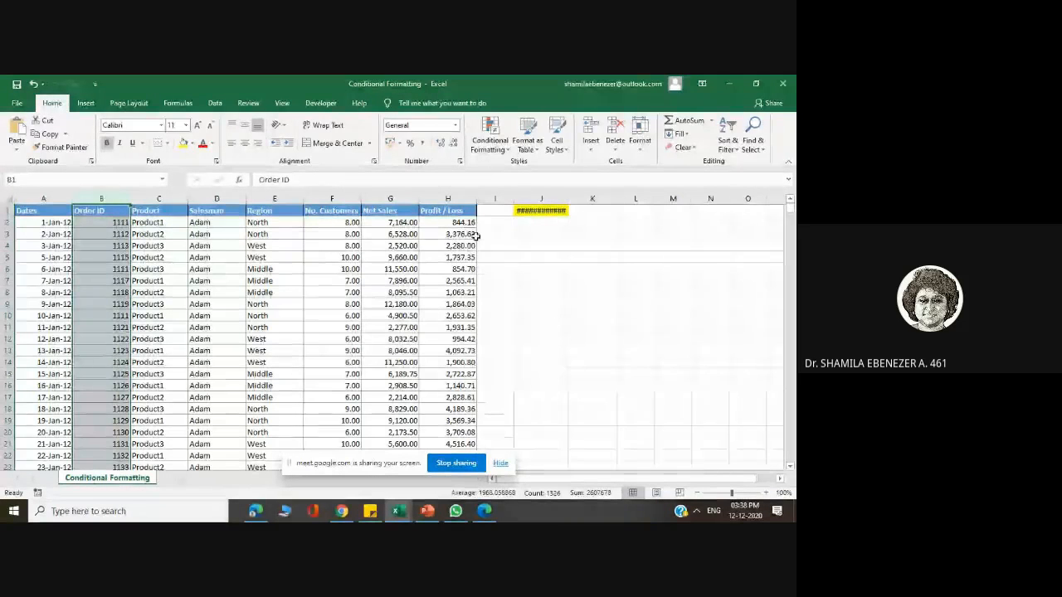
pyautogui.click(466, 194)
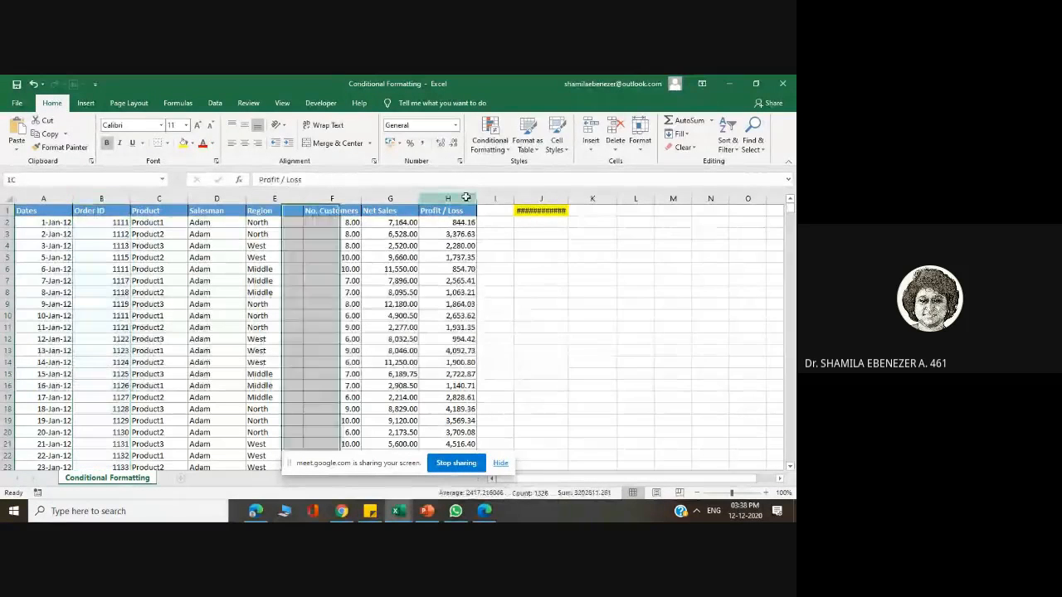
pyautogui.click(506, 149)
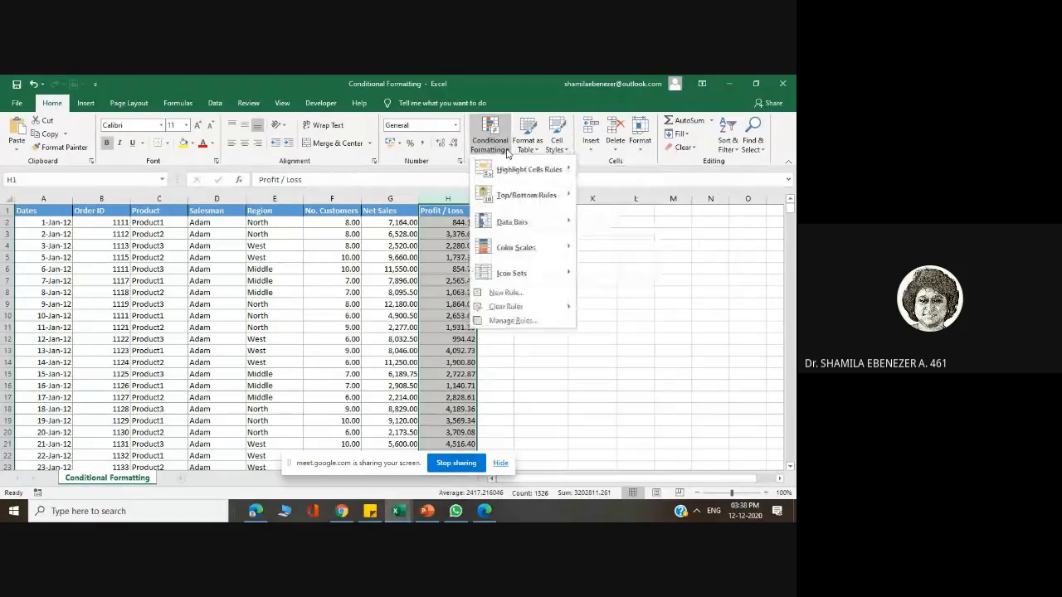
pyautogui.moveTo(513, 222)
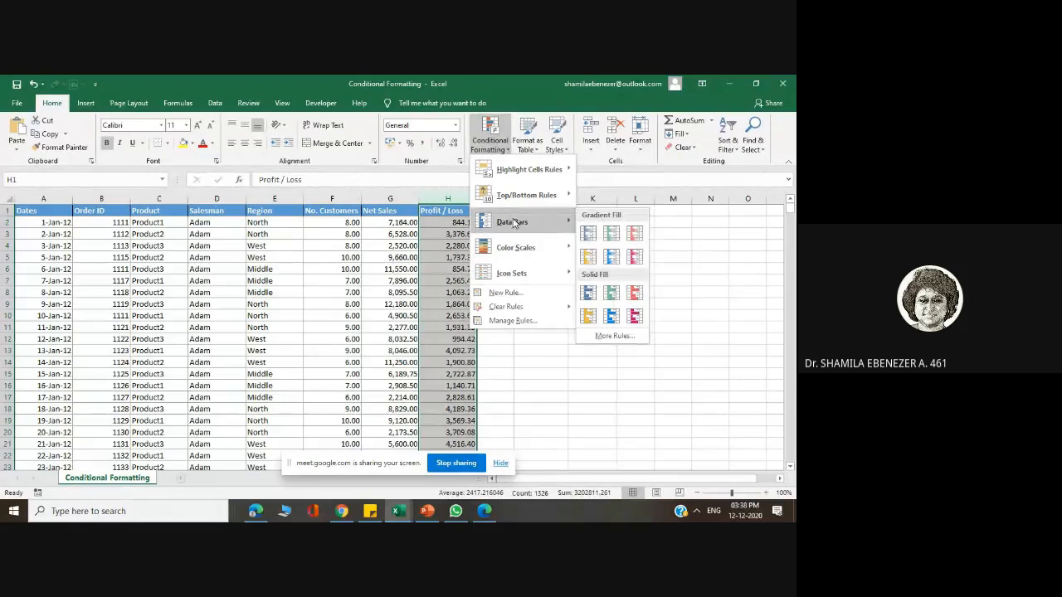
pyautogui.click(588, 245)
pyautogui.click(509, 245)
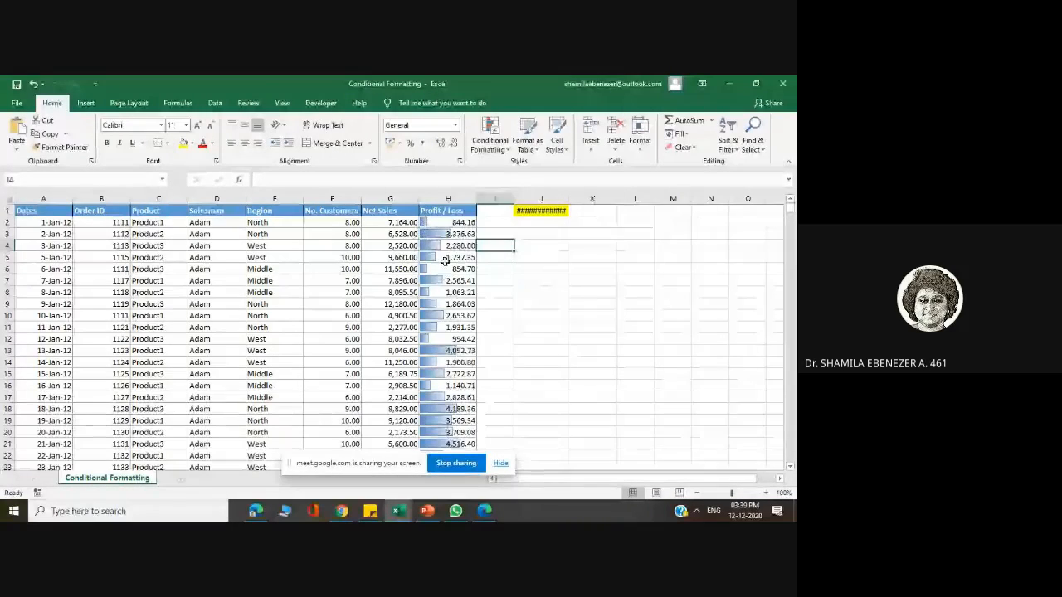
pyautogui.scroll(-4, 445, 260)
pyautogui.scroll(-14, 444, 260)
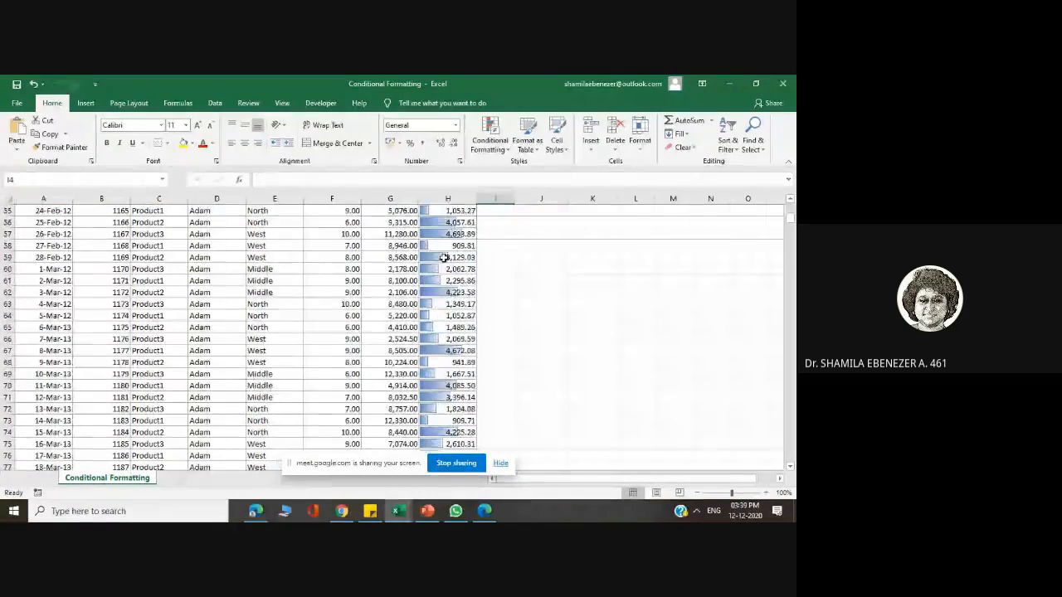
# Step: Look through the Profit / Loss data bars and clear the conditional formatting rules from the entire sheet
pyautogui.scroll(-19, 445, 258)
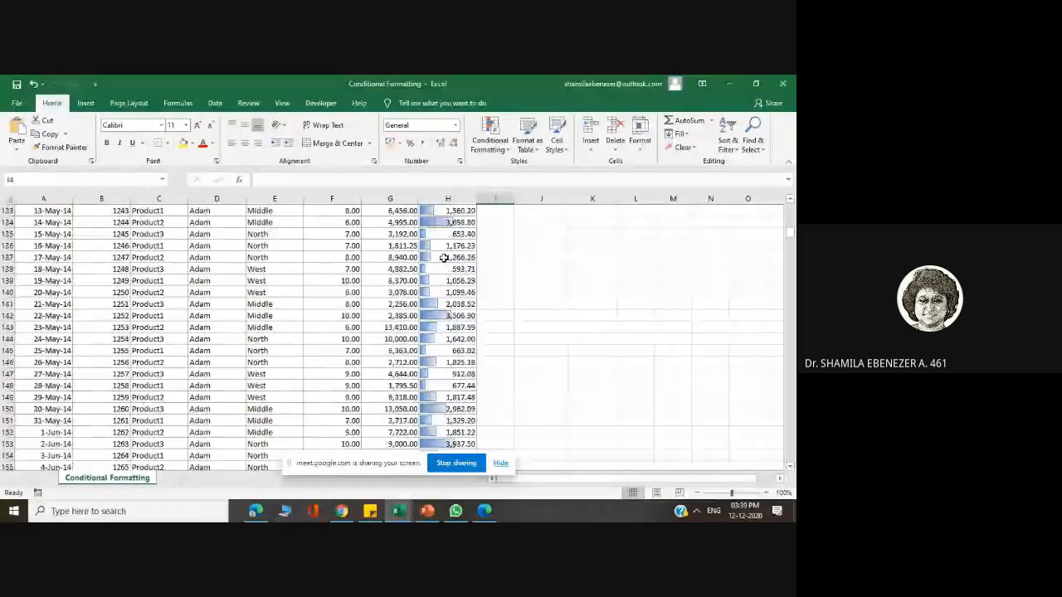
pyautogui.scroll(-14, 445, 258)
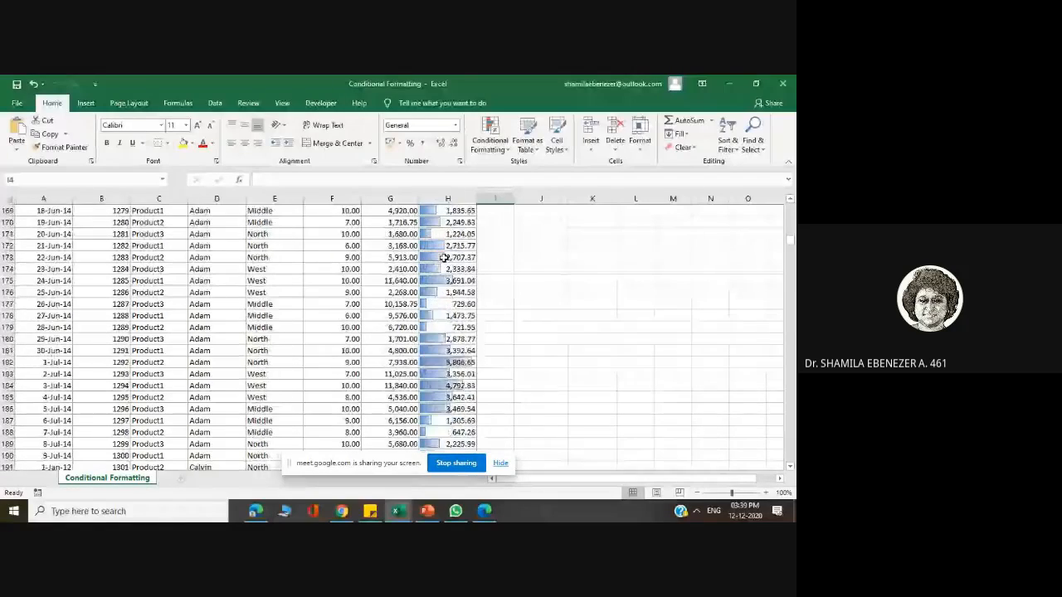
pyautogui.scroll(-3, 445, 258)
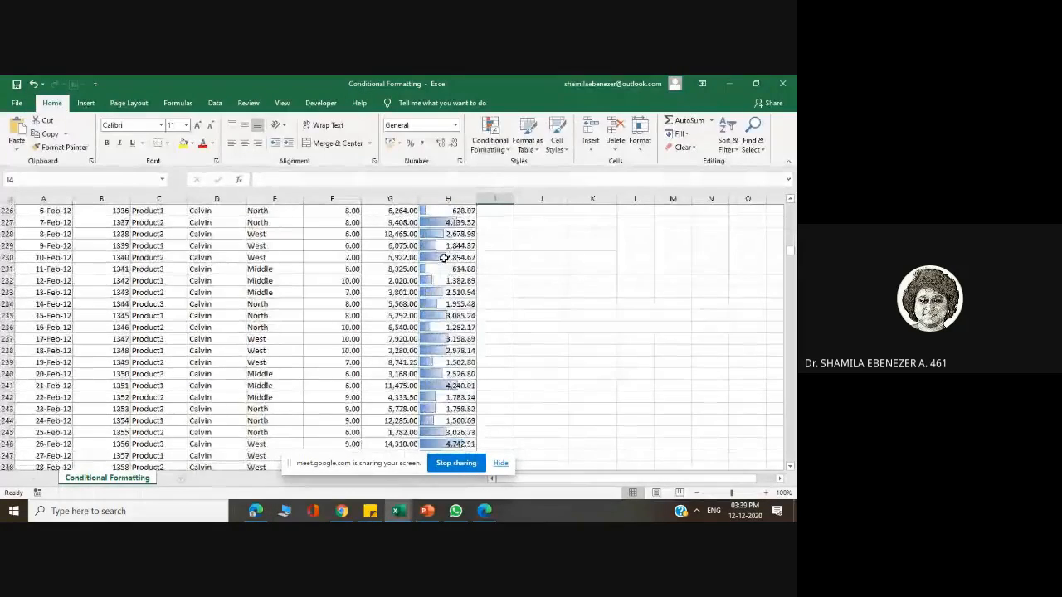
pyautogui.scroll(20, 444, 258)
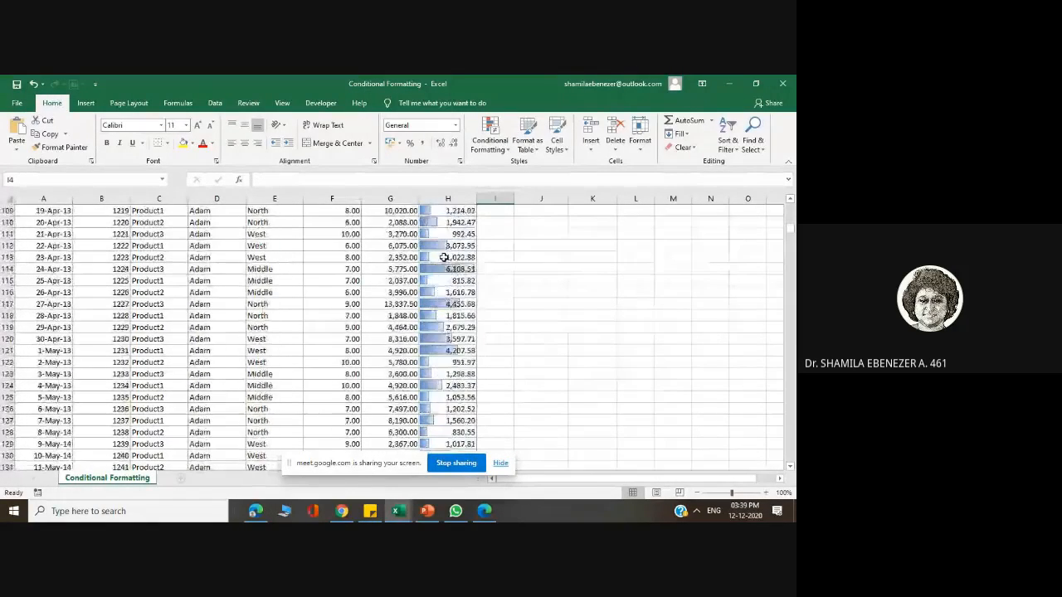
pyautogui.scroll(20, 445, 258)
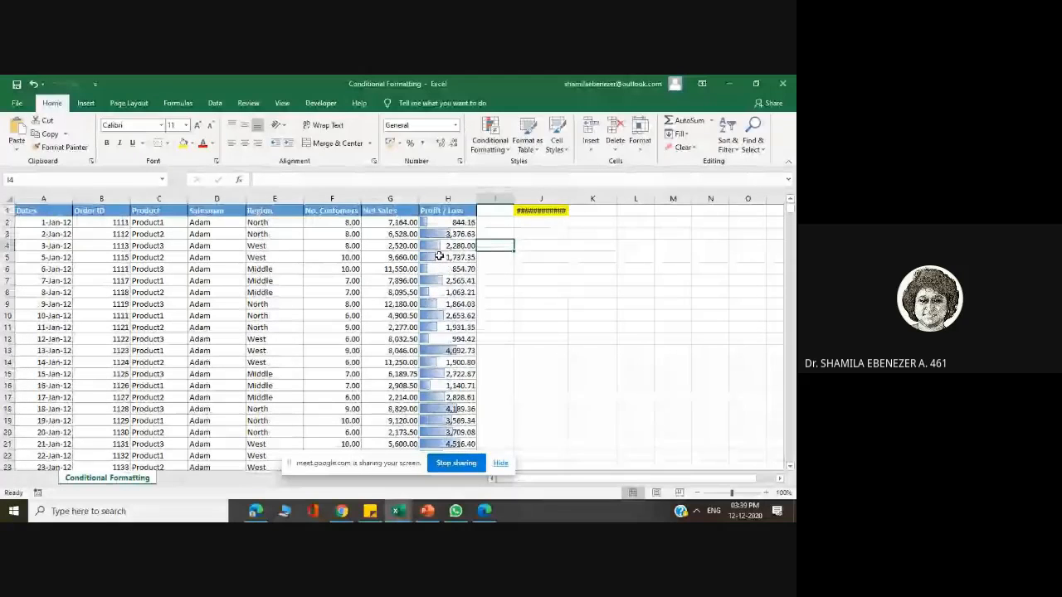
pyautogui.click(501, 152)
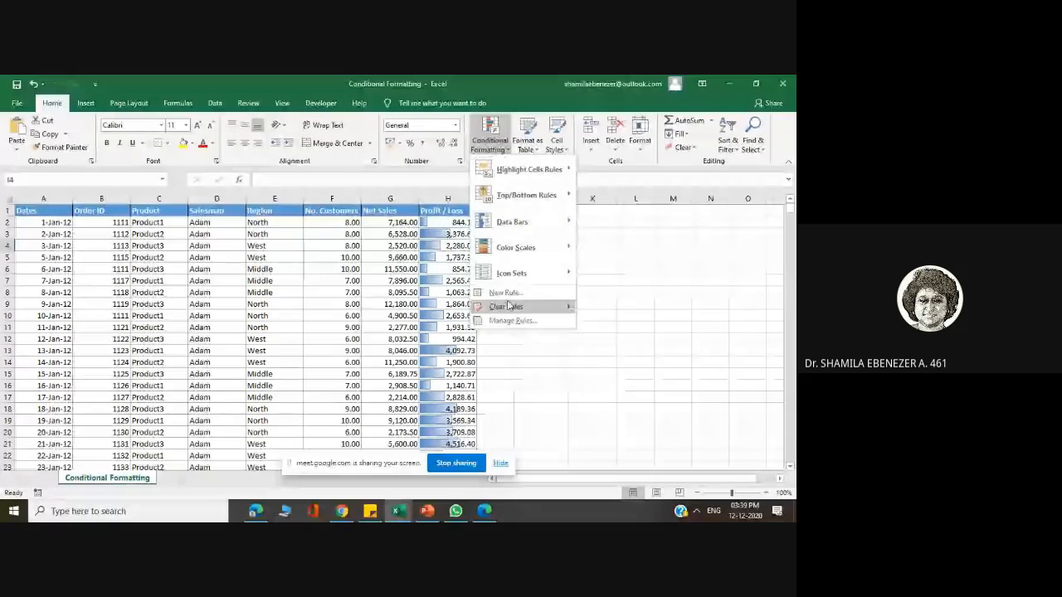
pyautogui.moveTo(514, 303)
pyautogui.click(618, 320)
pyautogui.click(489, 137)
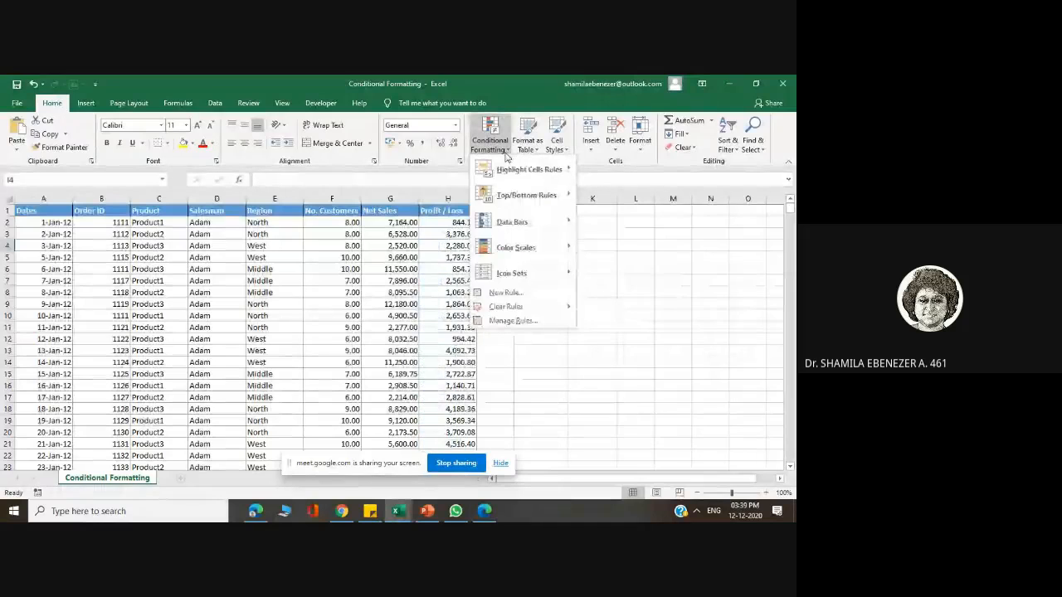
pyautogui.moveTo(512, 239)
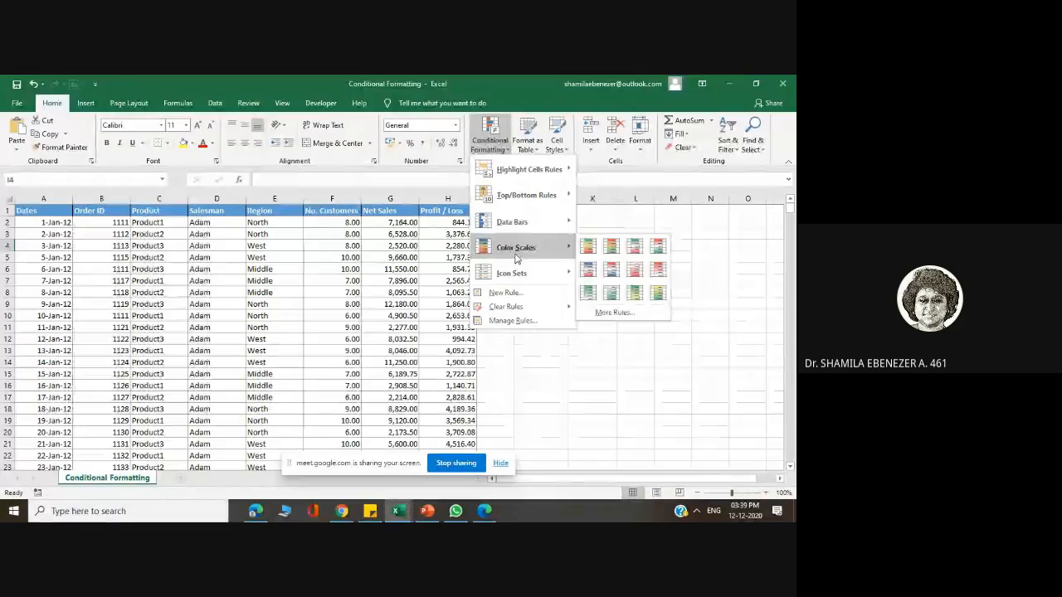
pyautogui.click(623, 217)
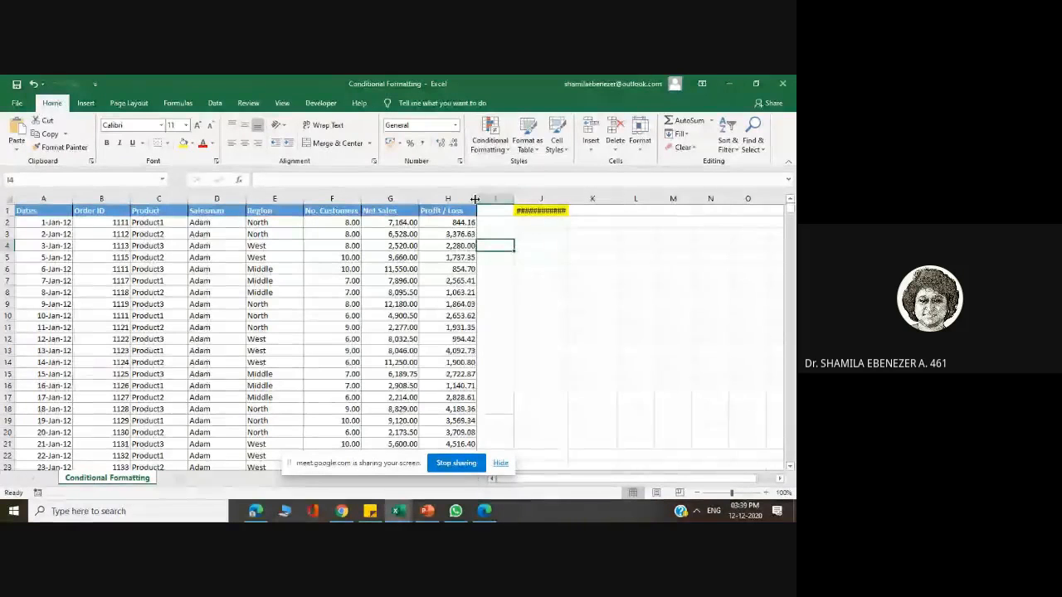
# Step: Select the Profit / Loss column, check the Color Scales preset on slide 28 in PowerPoint and return to the Excel workbook
pyautogui.click(448, 199)
pyautogui.click(503, 156)
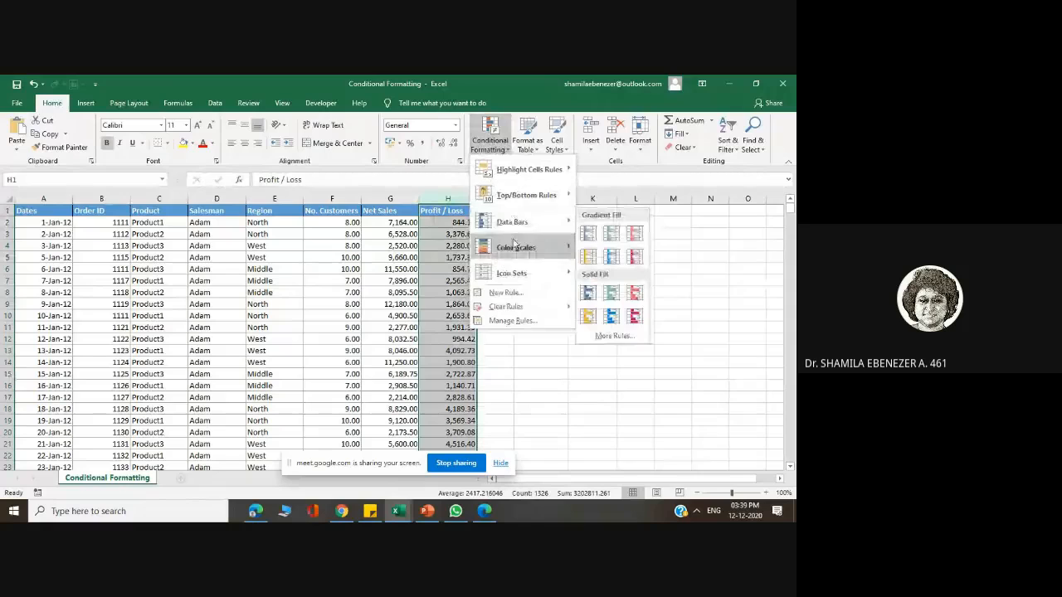
pyautogui.click(427, 513)
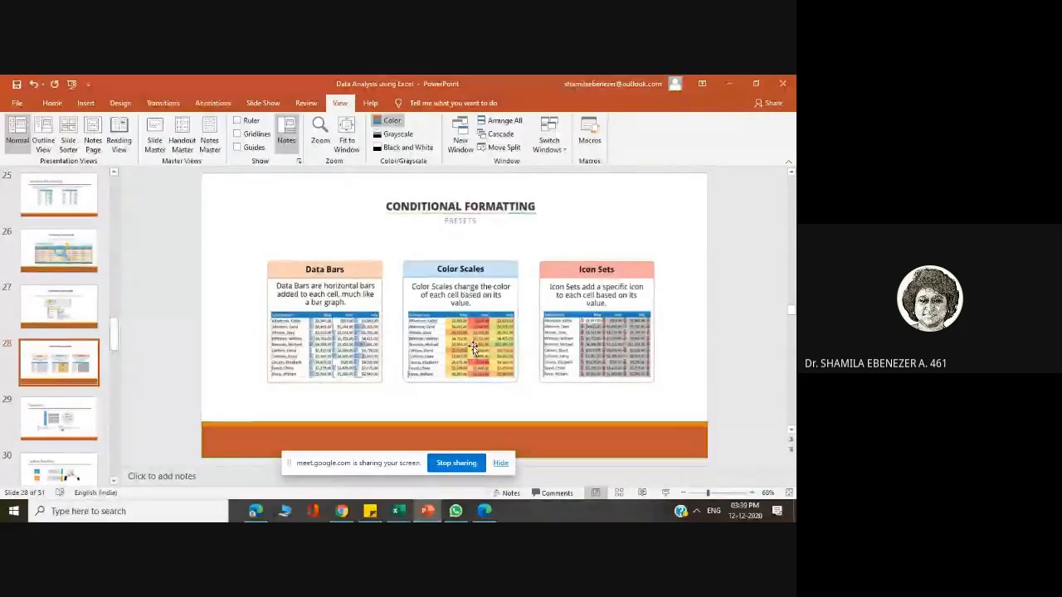
pyautogui.click(730, 85)
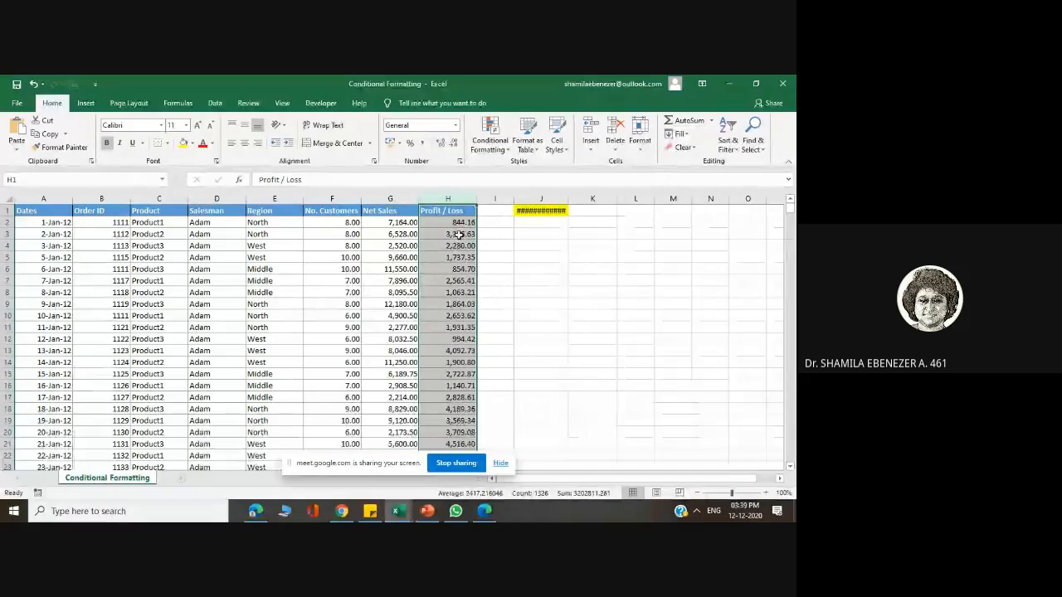
# Step: Apply the green-yellow-red color scale to the Profit / Loss column
pyautogui.click(490, 135)
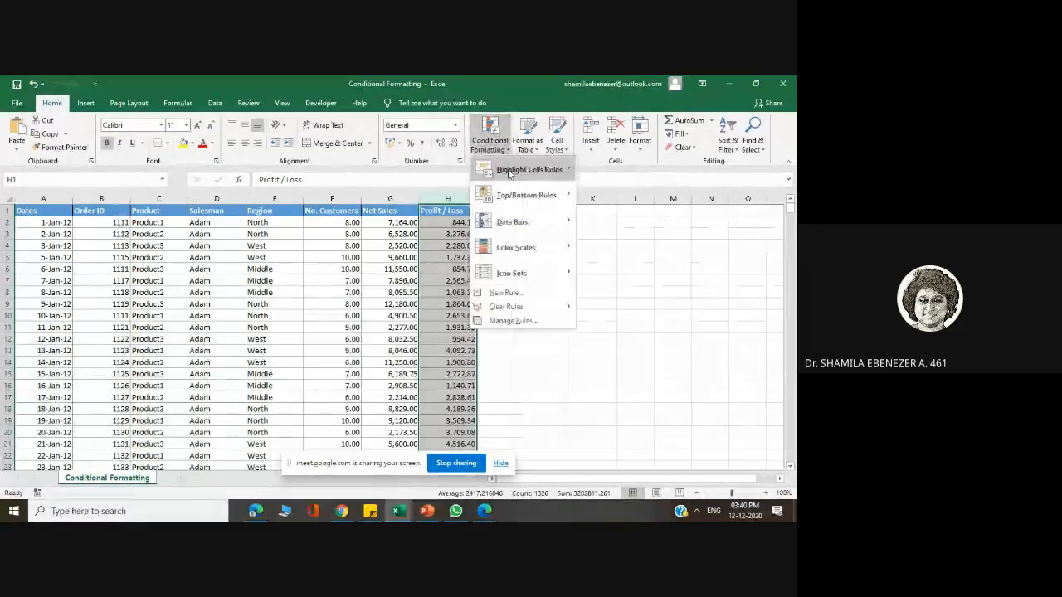
pyautogui.moveTo(531, 247)
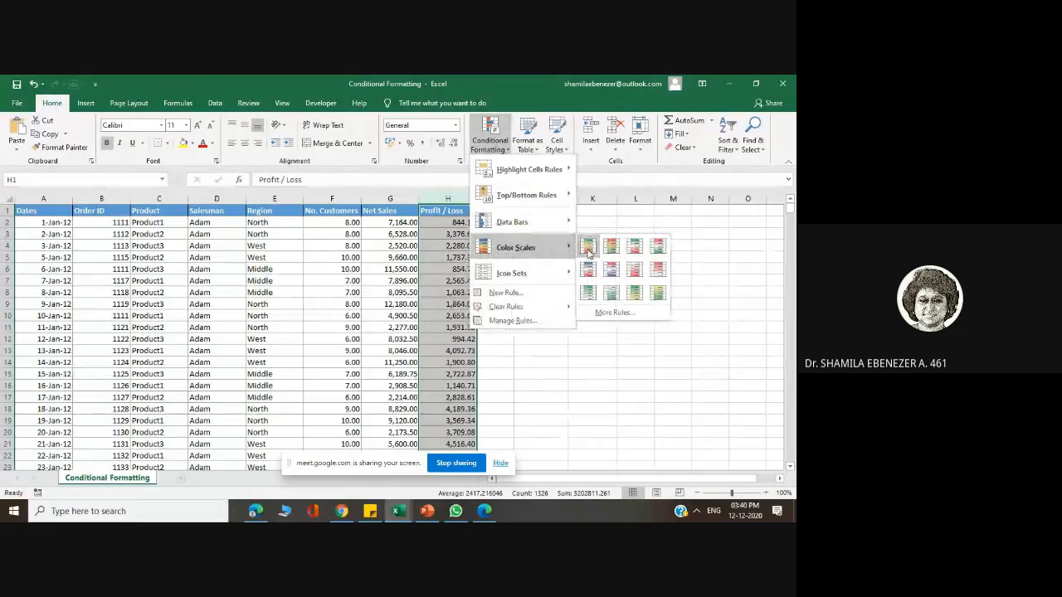
pyautogui.click(587, 248)
pyautogui.click(498, 268)
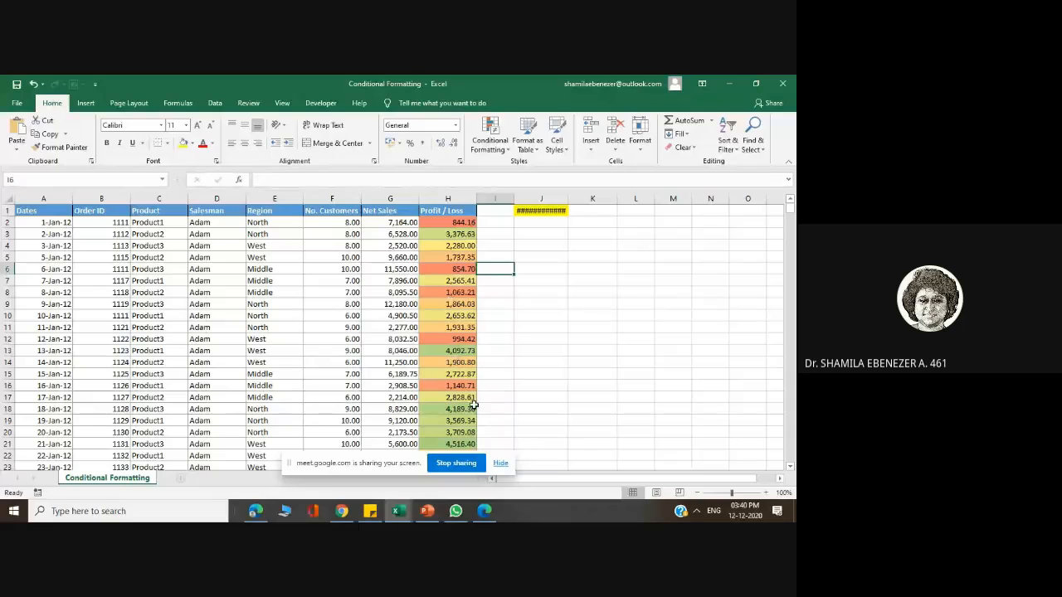
# Step: Look through the color-scaled values and clear the conditional formatting rules from the Profit / Loss column
pyautogui.scroll(-7, 473, 404)
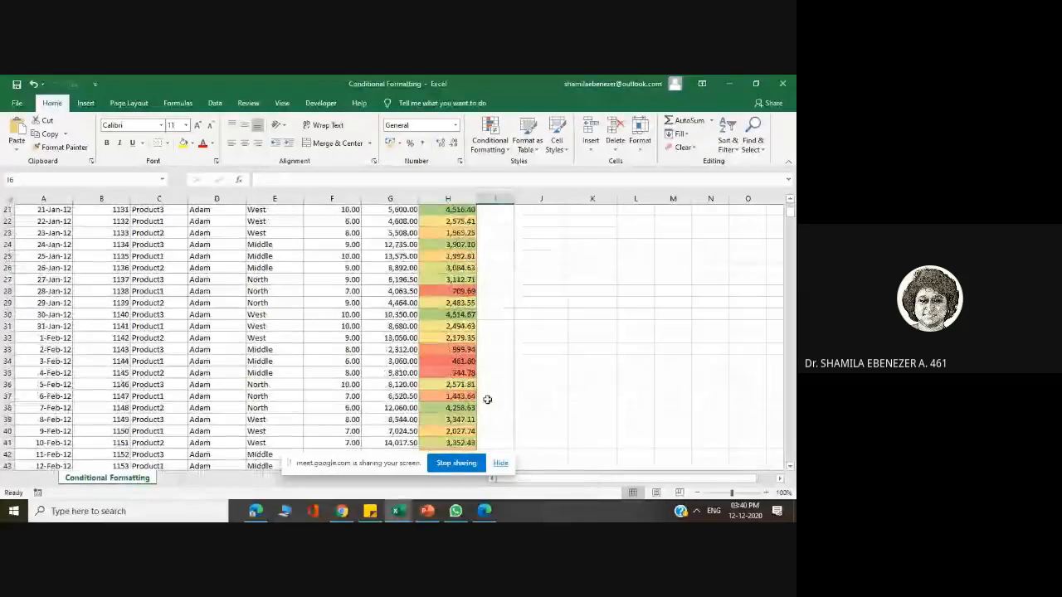
pyautogui.scroll(-8, 487, 400)
pyautogui.scroll(9, 482, 387)
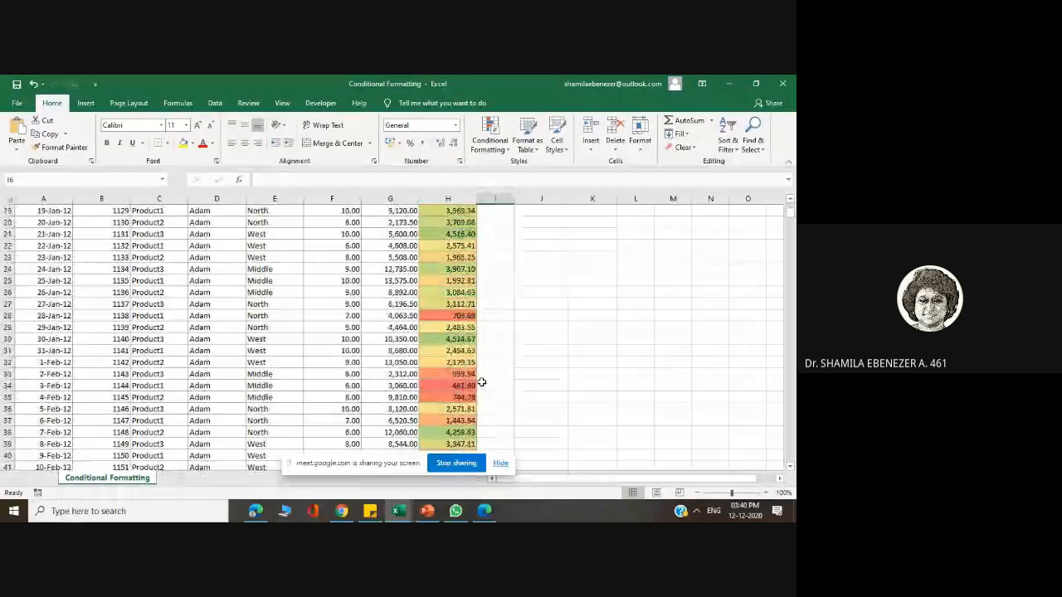
pyautogui.scroll(6, 481, 383)
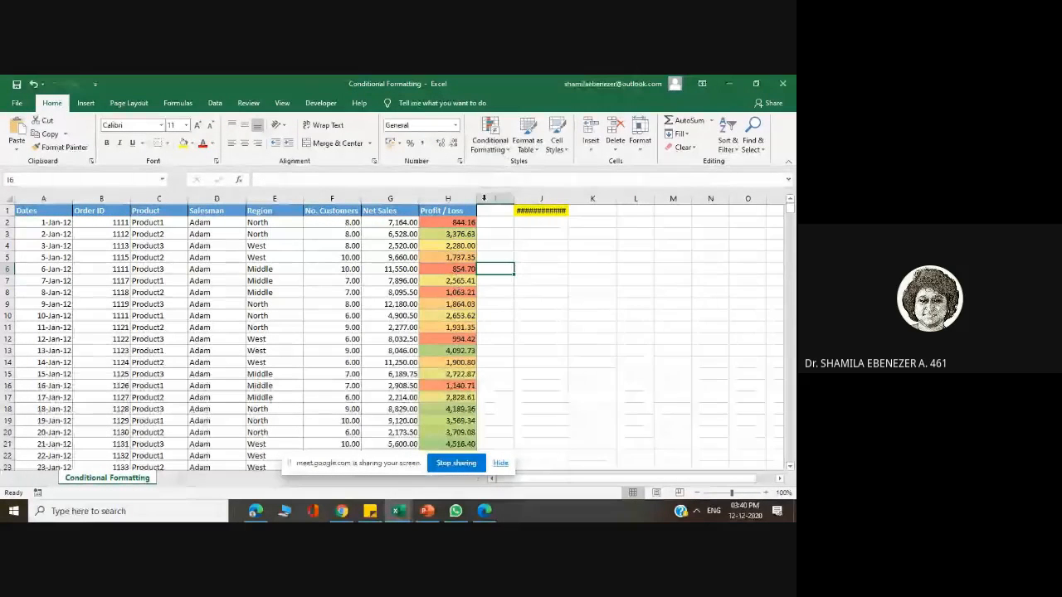
pyautogui.click(464, 198)
pyautogui.click(489, 134)
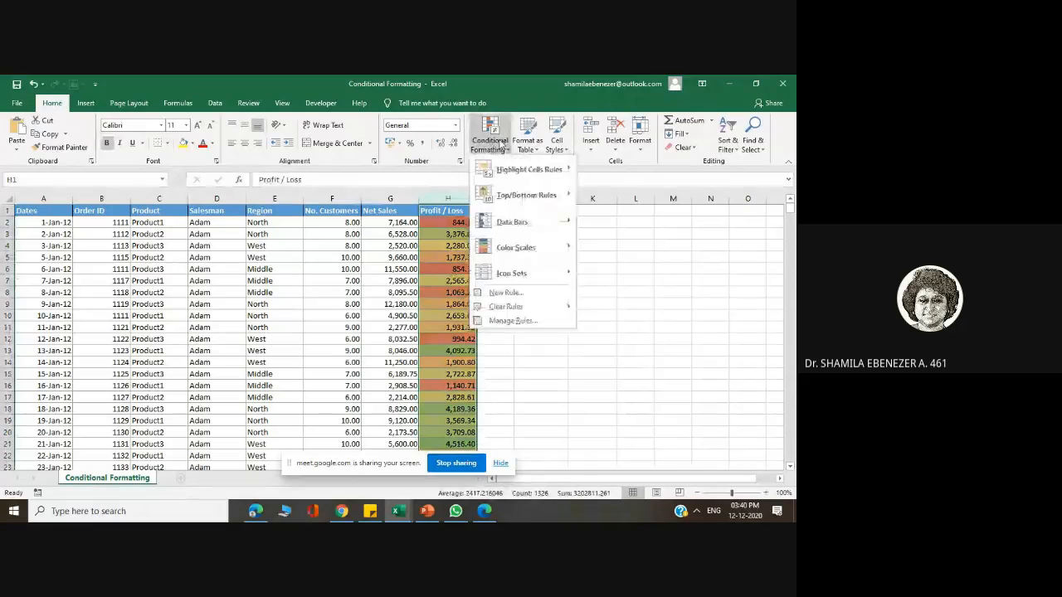
pyautogui.moveTo(508, 306)
pyautogui.click(595, 308)
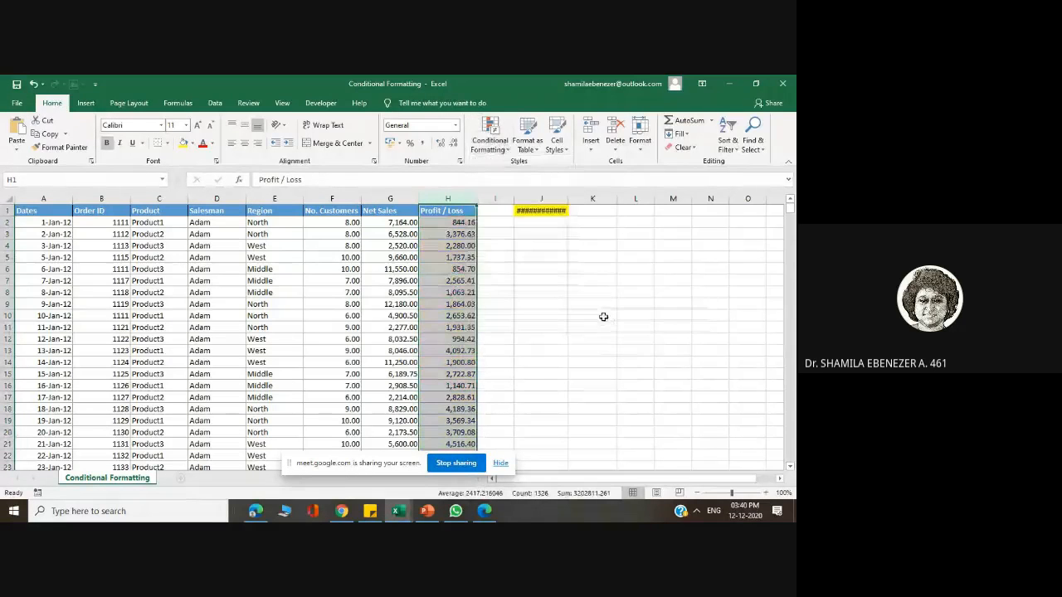
# Step: Switch to the PowerPoint presentation, review the Icon Sets preset on slide 28 and return to the Excel workbook
pyautogui.click(506, 147)
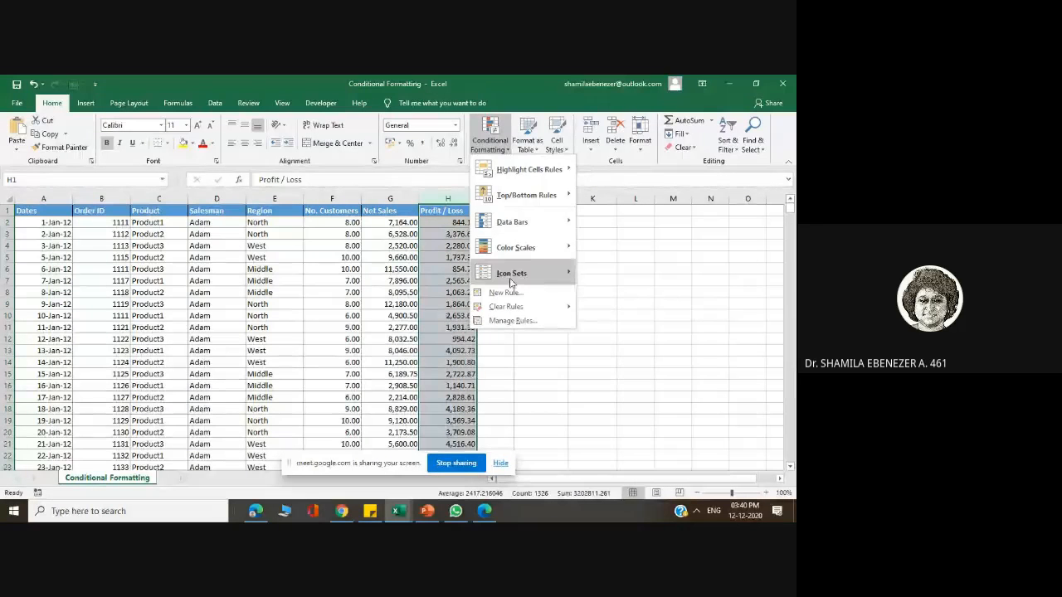
pyautogui.click(426, 512)
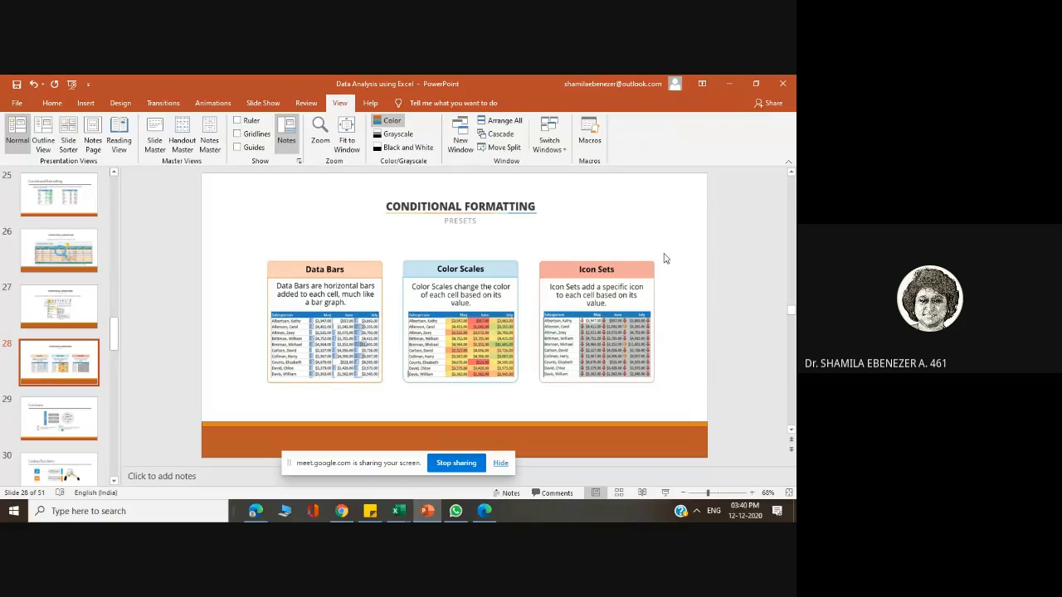
pyautogui.click(737, 82)
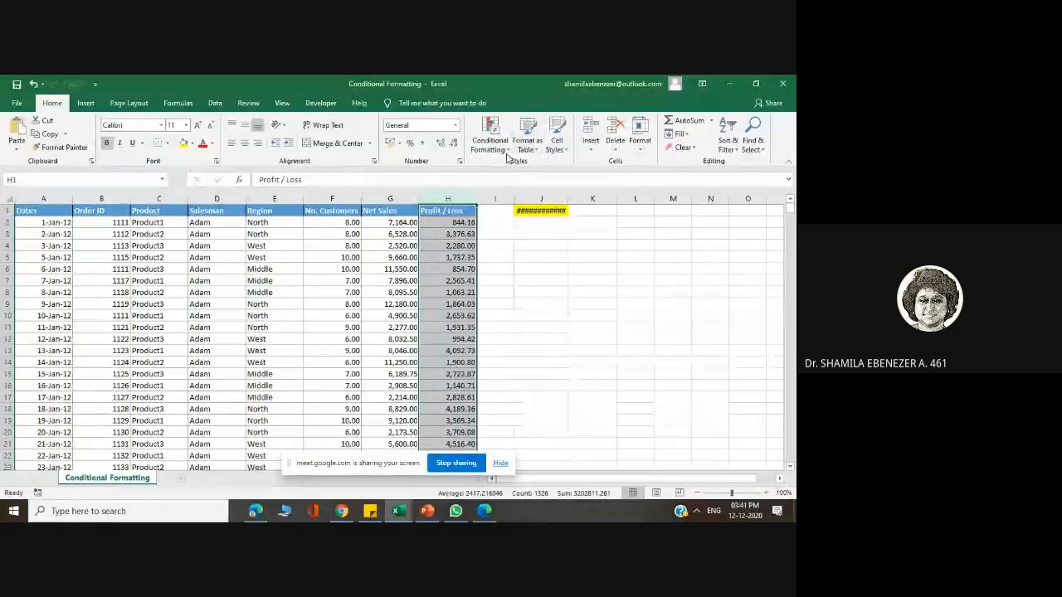
# Step: Apply the 3 Arrows (Colored) icon set to the Profit / Loss column
pyautogui.click(490, 135)
pyautogui.moveTo(509, 282)
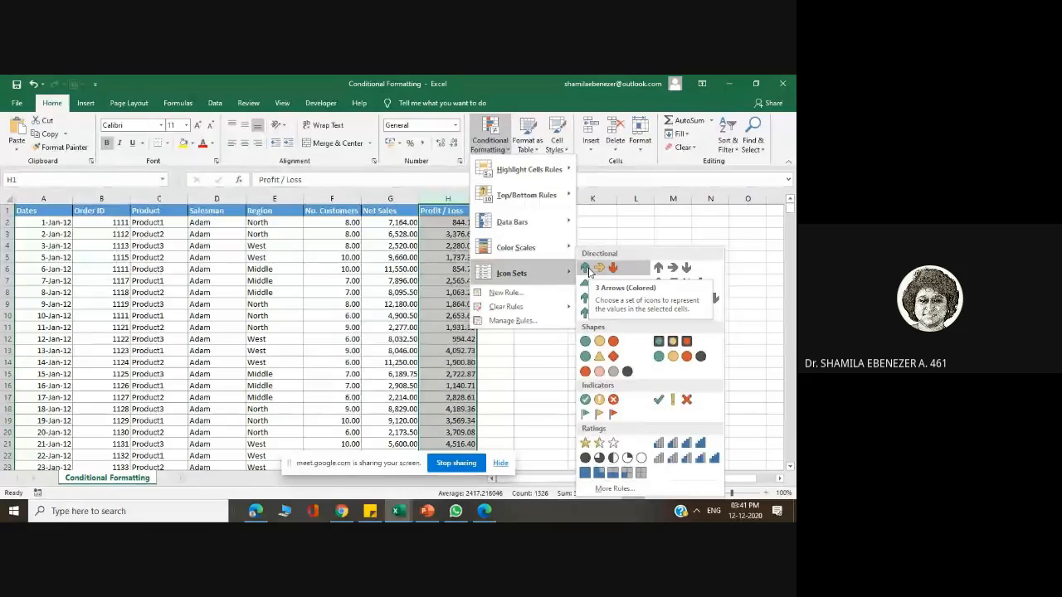
pyautogui.click(588, 269)
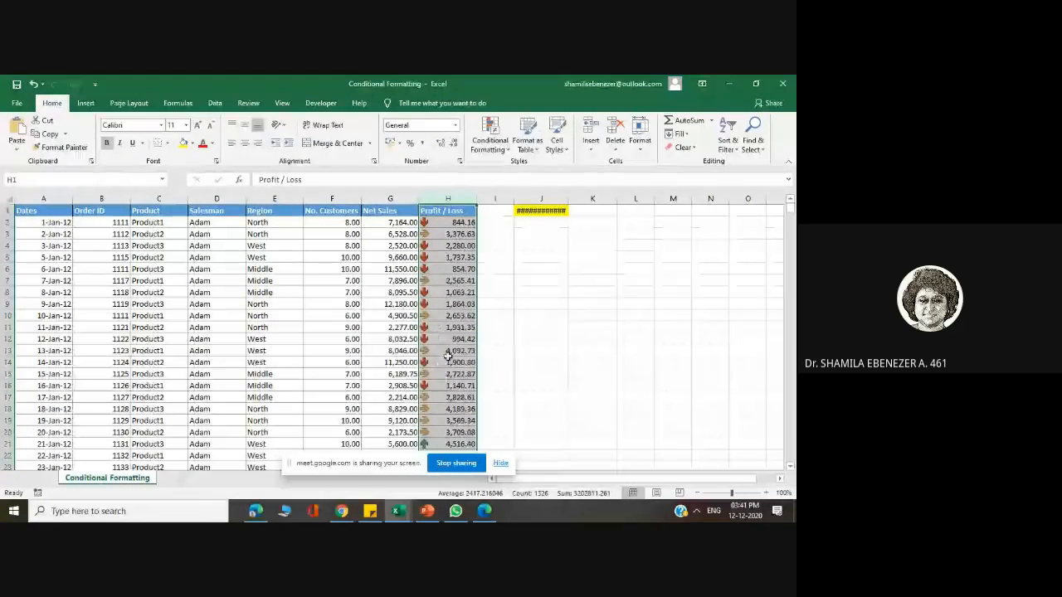
# Step: Examine the icon thresholds and value types in the New Formatting Rule dialog for icon sets, leaving without adding a rule
pyautogui.click(495, 152)
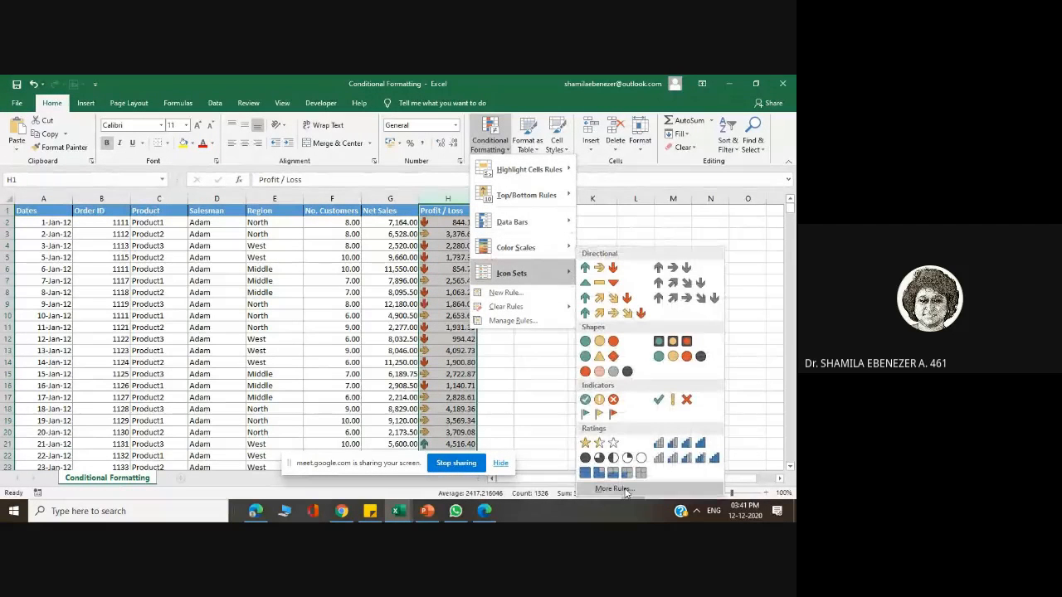
pyautogui.click(614, 488)
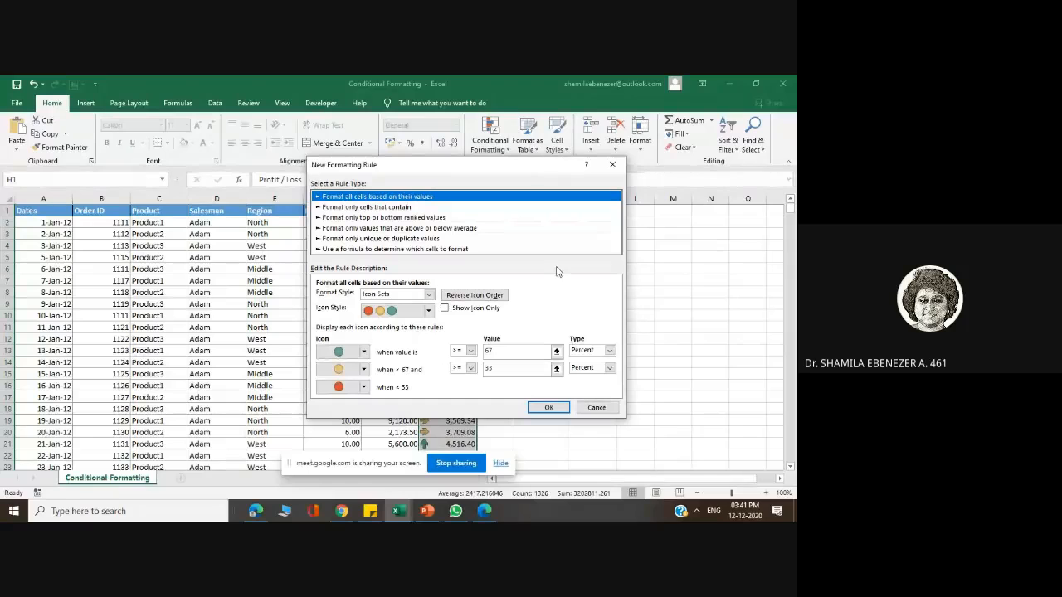
pyautogui.moveTo(487, 172); pyautogui.dragTo(682, 200)
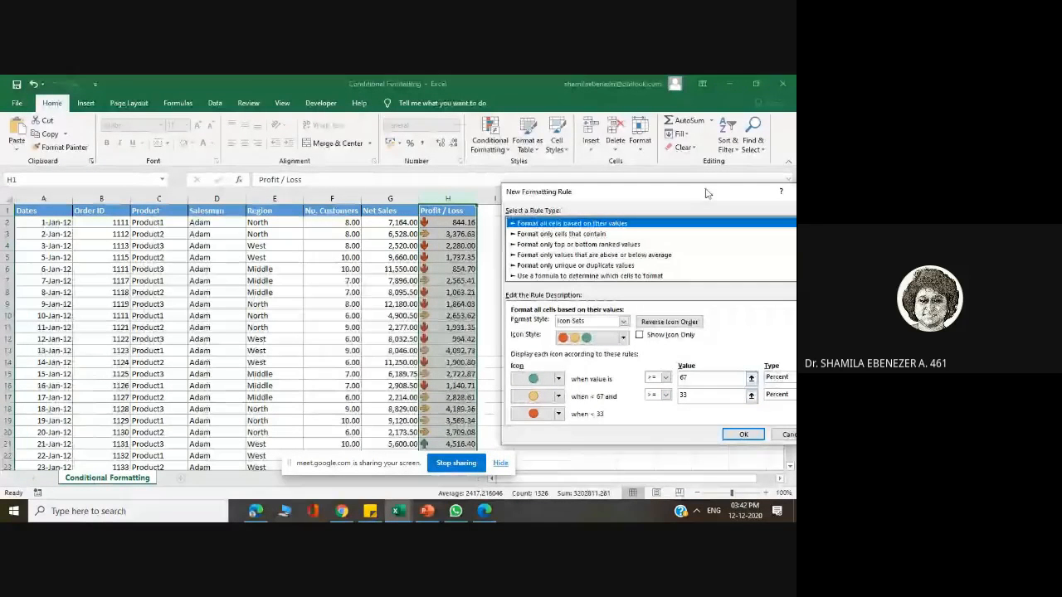
pyautogui.moveTo(707, 193); pyautogui.dragTo(630, 178)
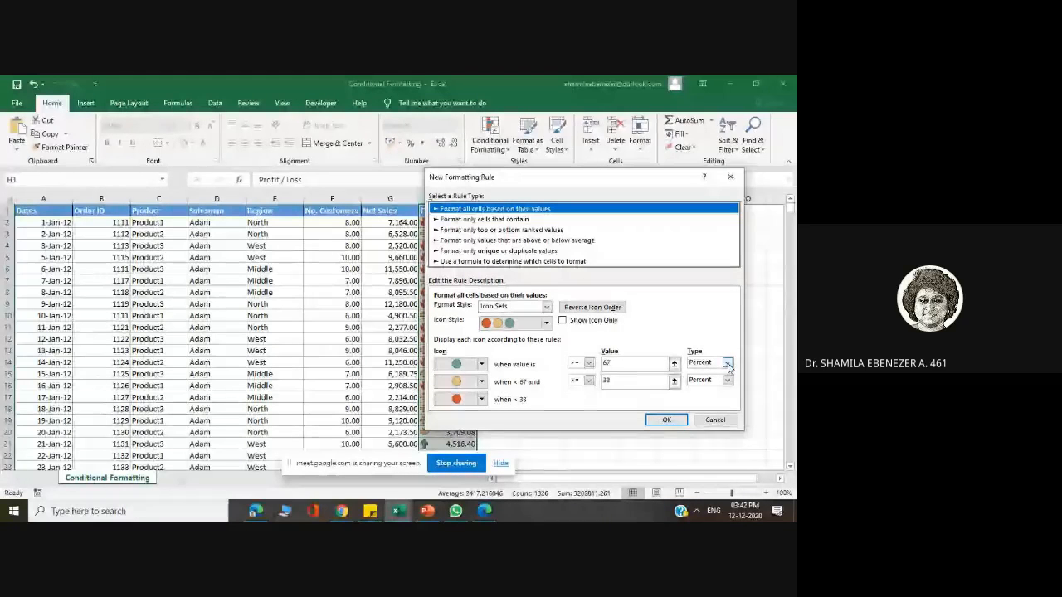
pyautogui.click(707, 419)
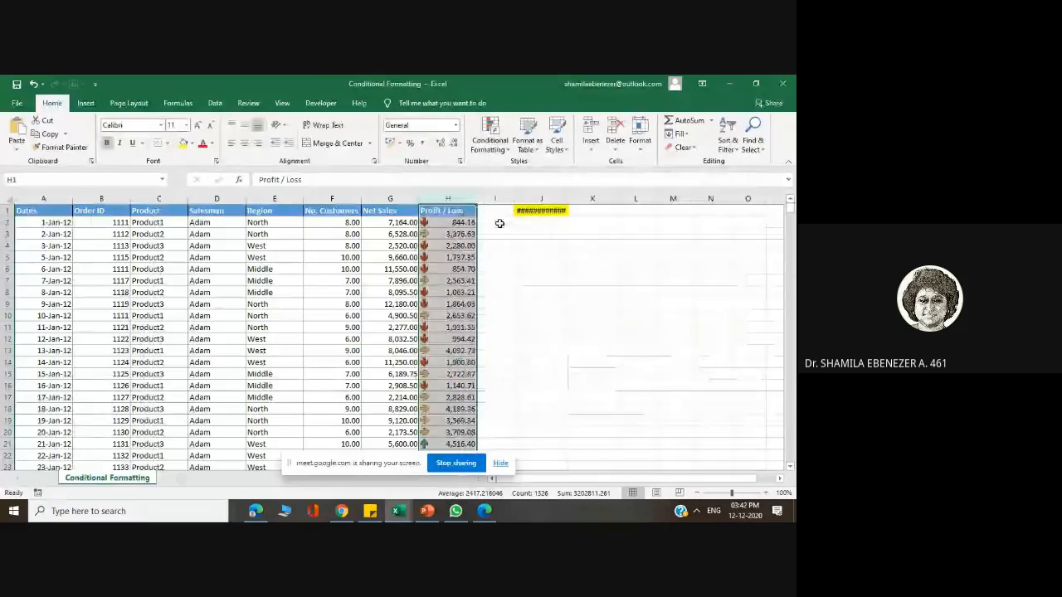
# Step: Select the Net Sales column and check its rules in the Conditional Formatting Rules Manager
pyautogui.click(406, 209)
pyautogui.click(406, 201)
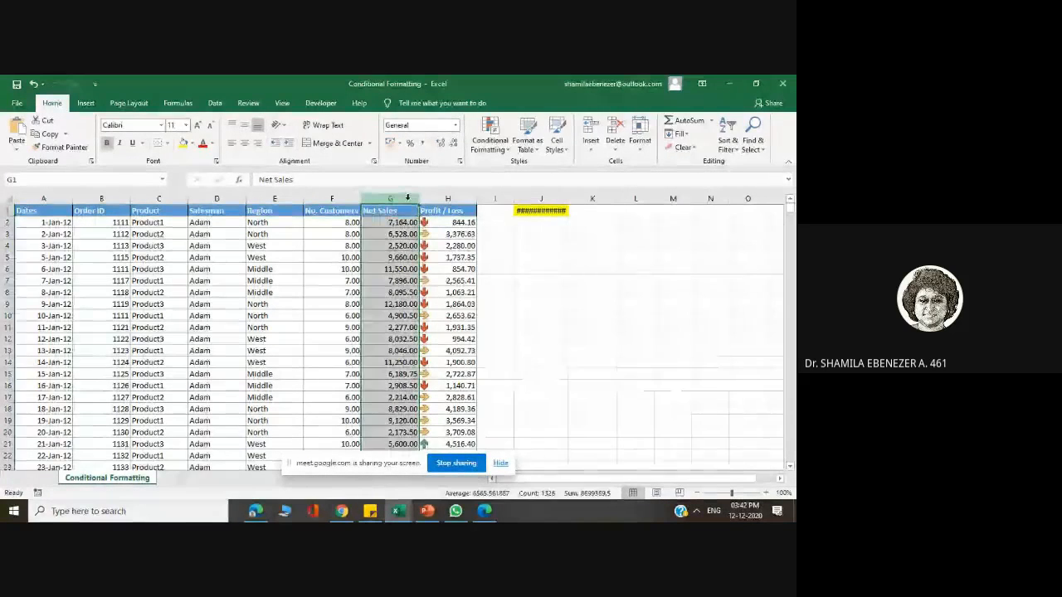
pyautogui.click(489, 137)
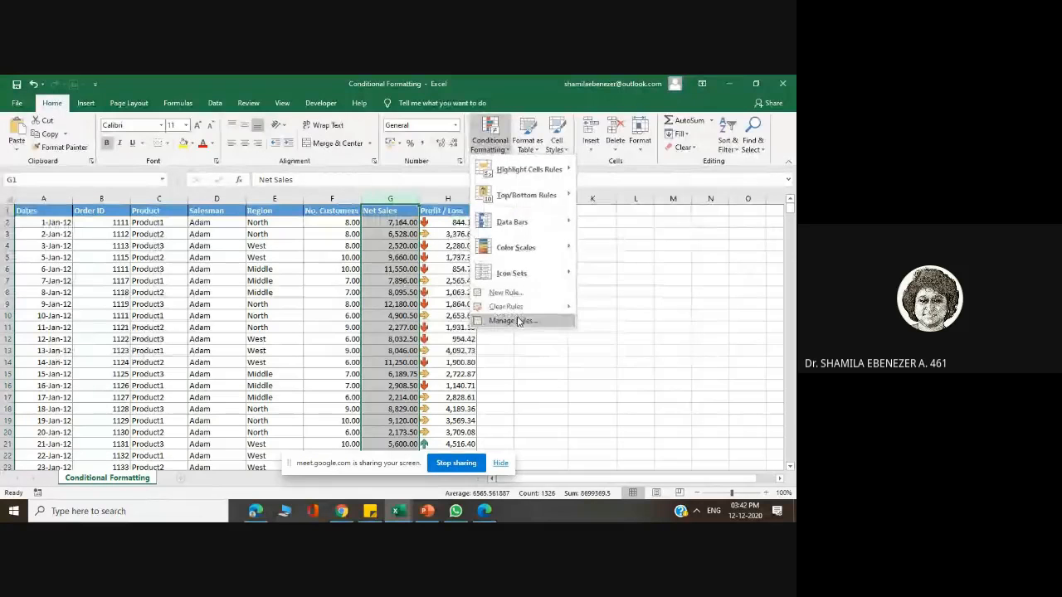
pyautogui.click(516, 321)
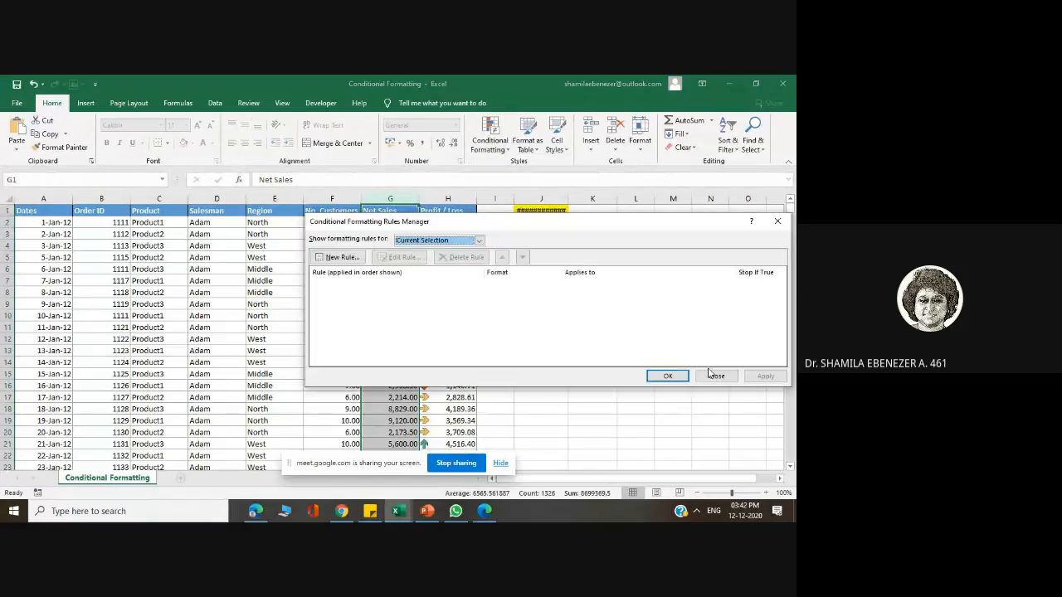
pyautogui.click(716, 377)
# Step: Apply the 3 Arrows (Colored) icon set to the Net Sales column
pyautogui.click(489, 137)
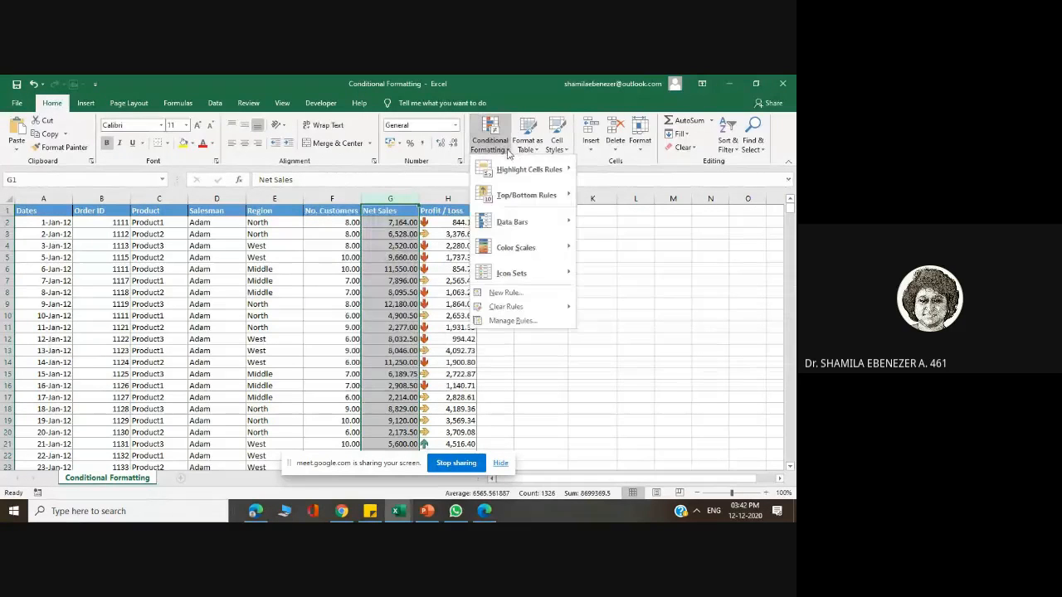
pyautogui.moveTo(515, 273)
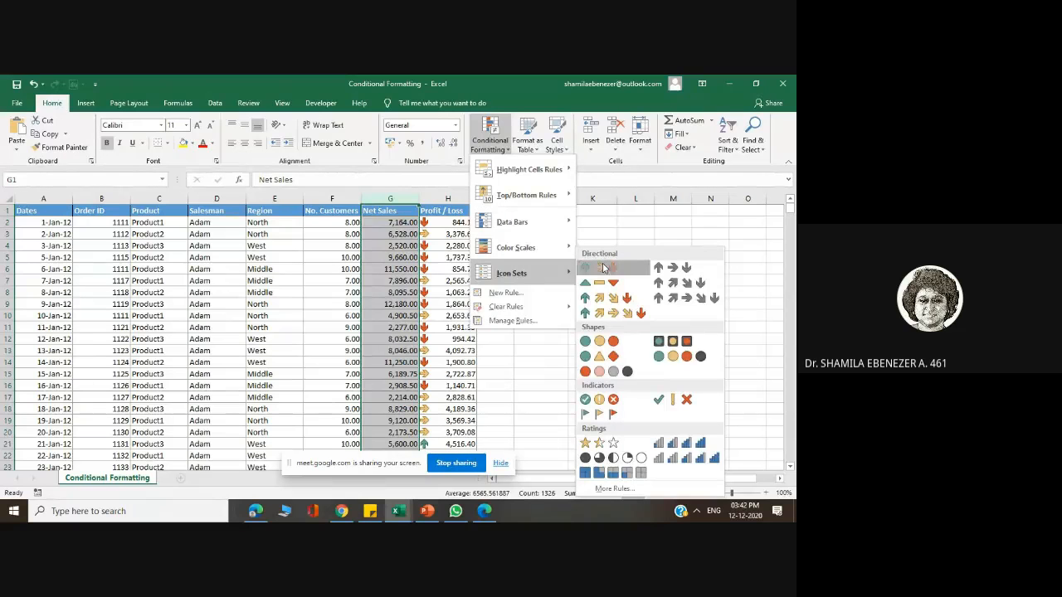
pyautogui.click(601, 266)
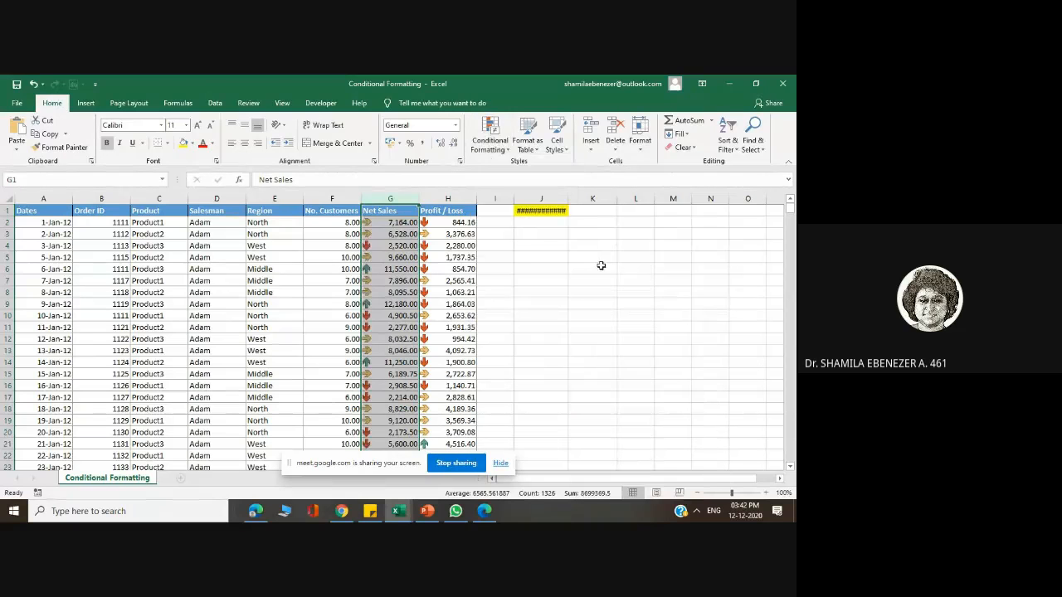
# Step: Open the Net Sales icon set rule for editing and change both threshold types to Number
pyautogui.click(493, 146)
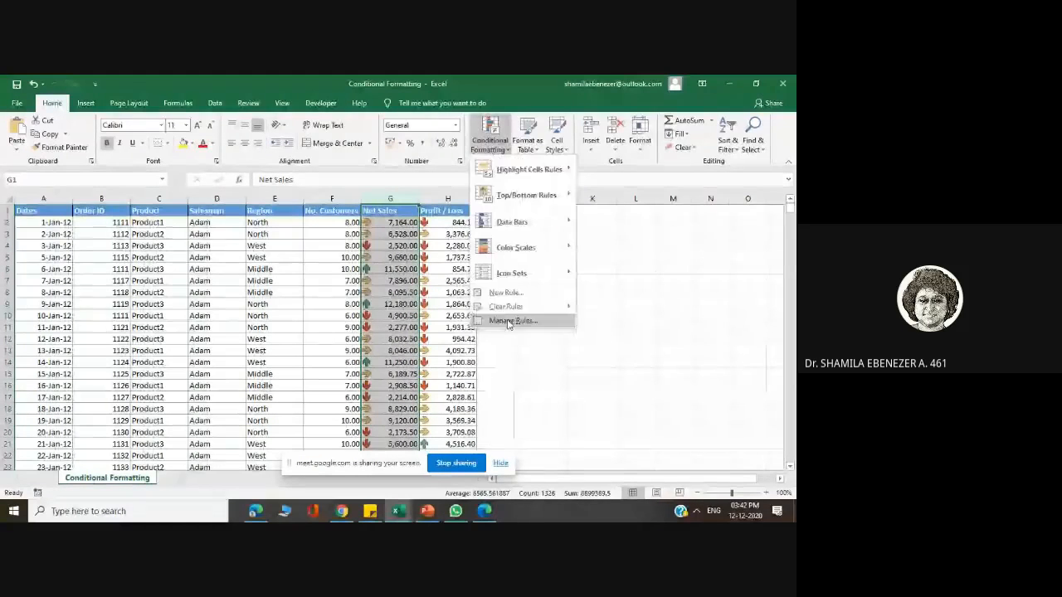
pyautogui.click(508, 321)
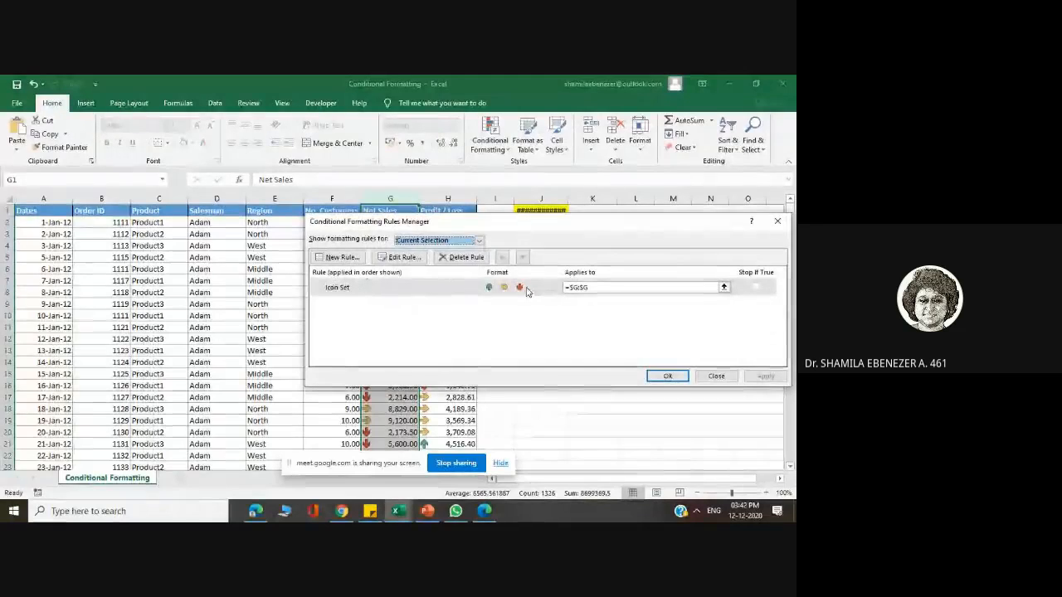
pyautogui.click(498, 287)
pyautogui.doubleClick(496, 287)
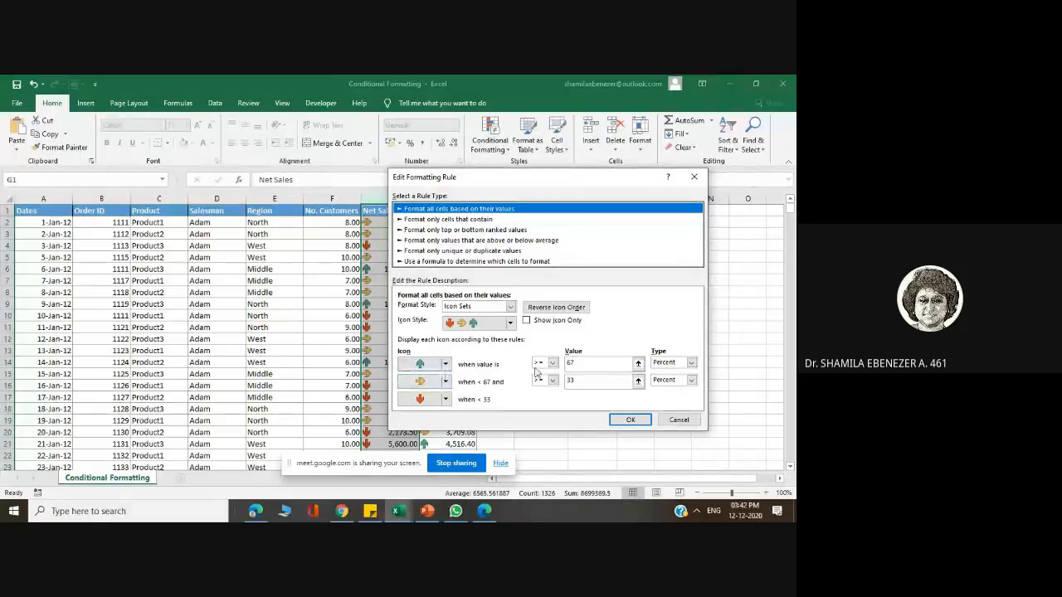
pyautogui.click(687, 365)
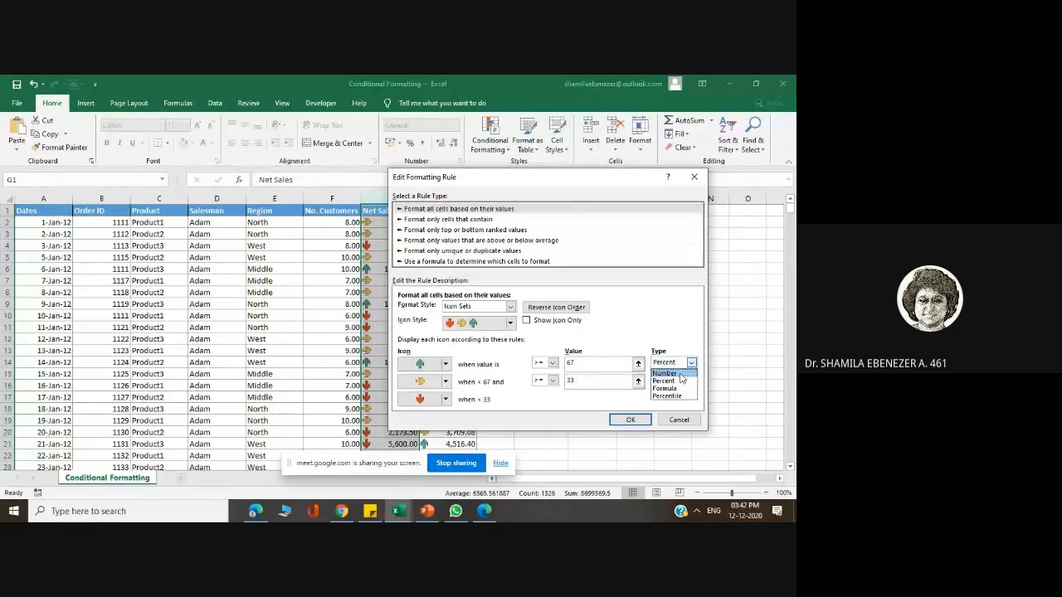
pyautogui.click(666, 373)
pyautogui.click(690, 380)
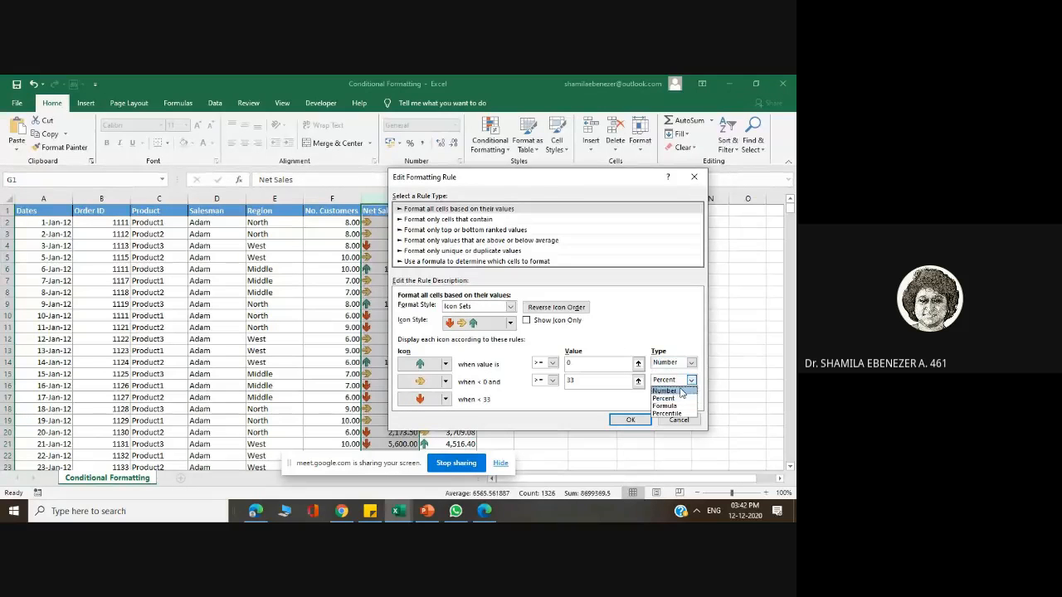
pyautogui.click(681, 392)
# Step: Set the green arrow threshold to 8000 and the yellow arrow threshold to 4000, apply the rule and review the Net Sales icons
pyautogui.click(599, 364)
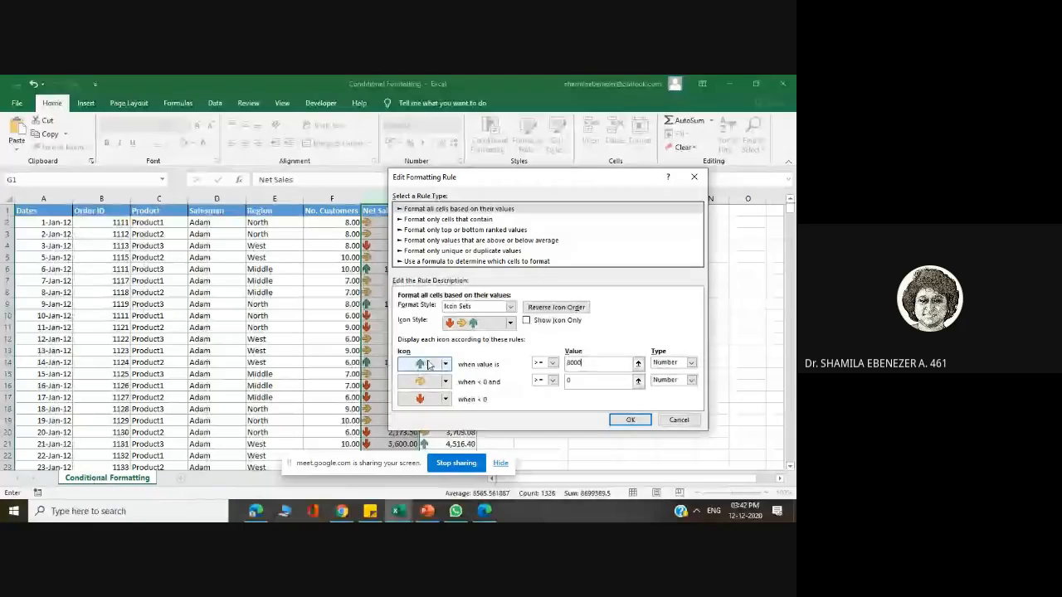
pyautogui.click(579, 383)
pyautogui.press('BackSpace')
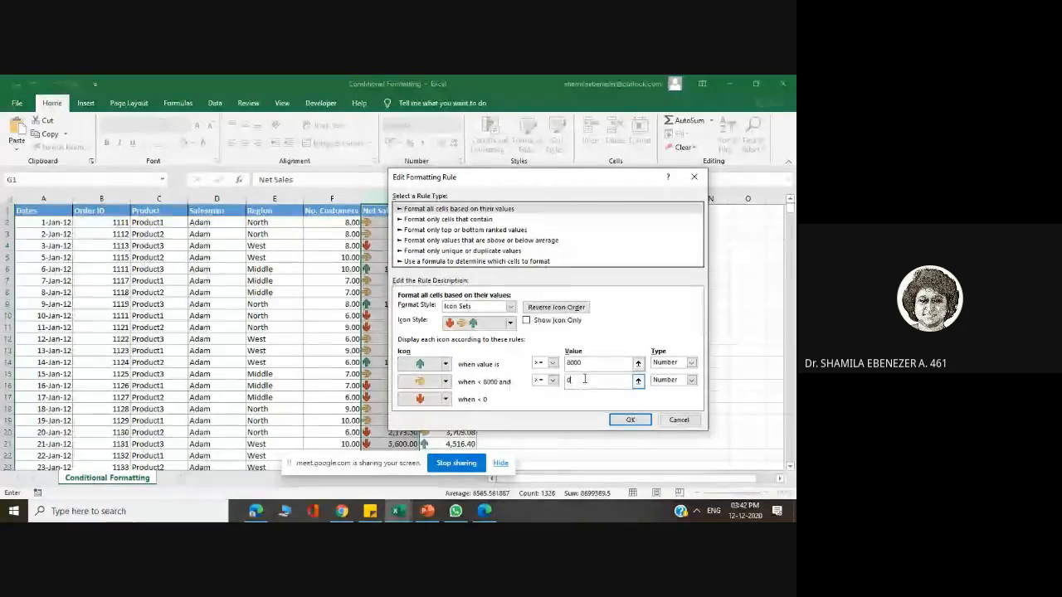
pyautogui.write('4000')
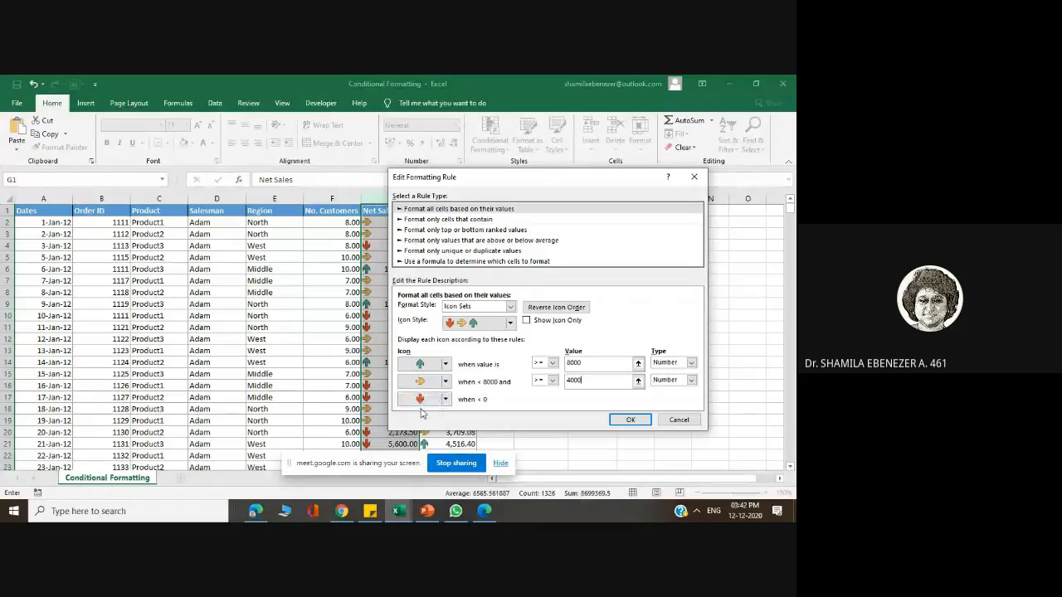
pyautogui.click(629, 419)
pyautogui.click(666, 376)
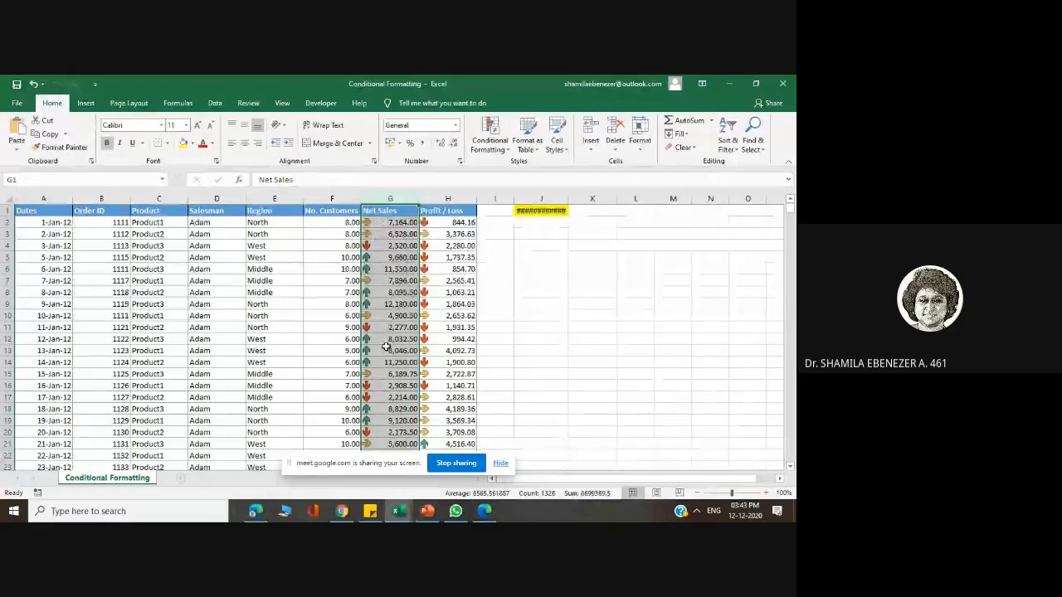
pyautogui.scroll(-6, 386, 347)
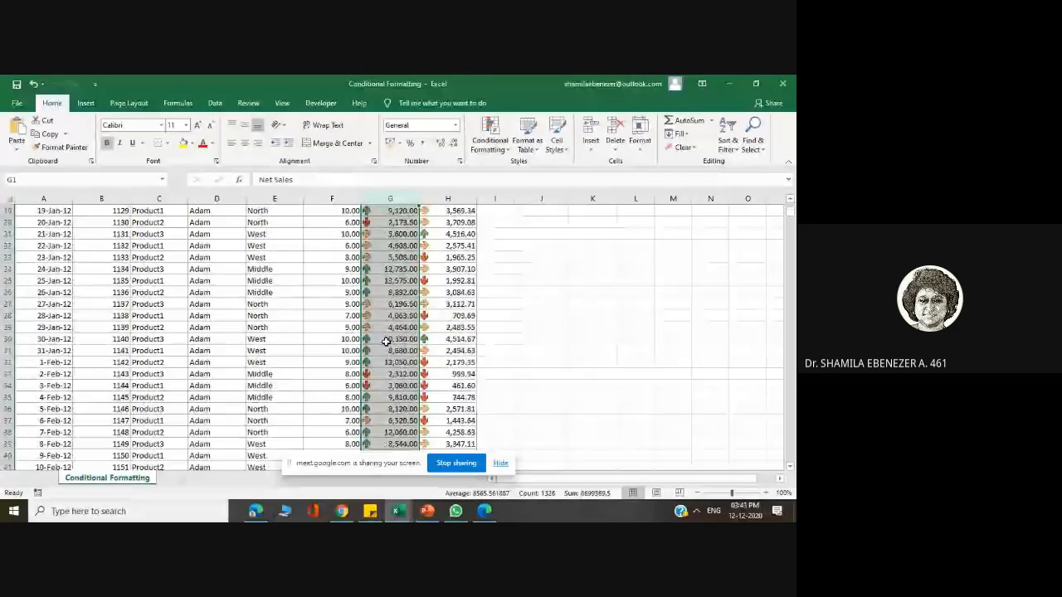
pyautogui.scroll(6, 386, 341)
pyautogui.click(548, 293)
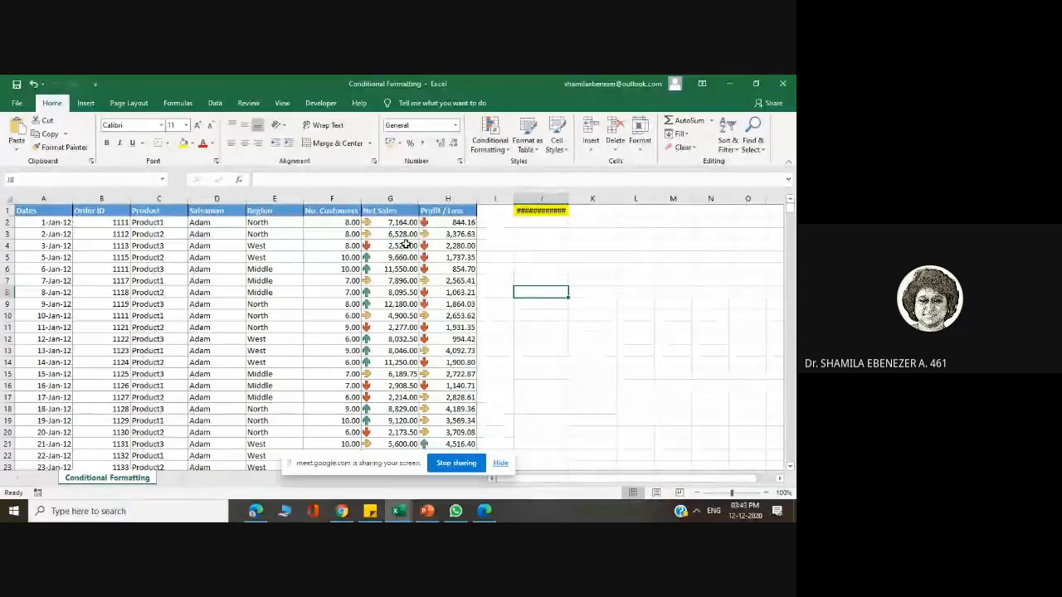
# Step: Clear the conditional formatting rules from the entire sheet
pyautogui.click(501, 151)
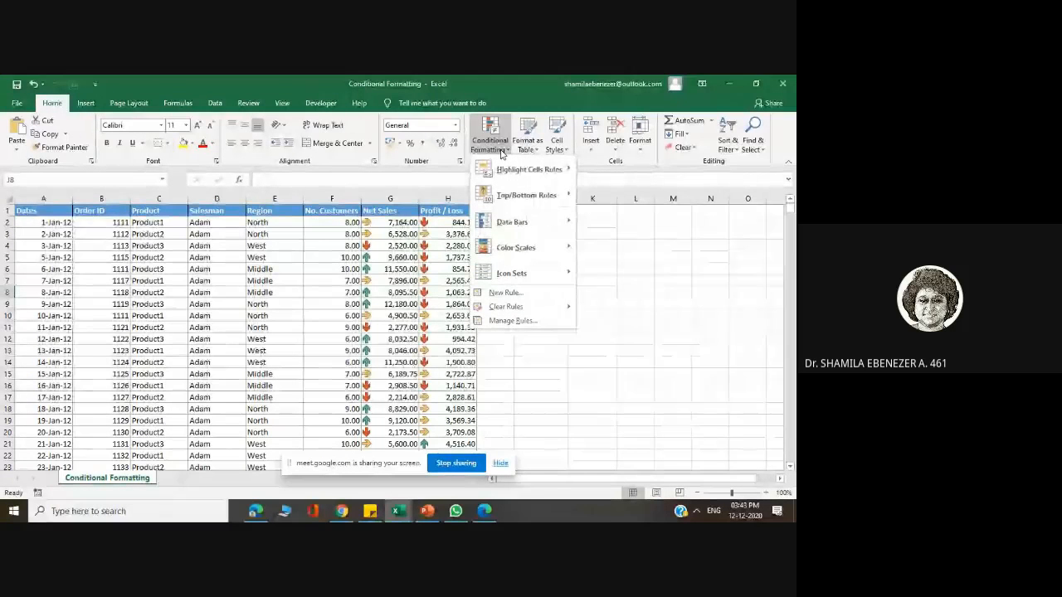
pyautogui.click(295, 259)
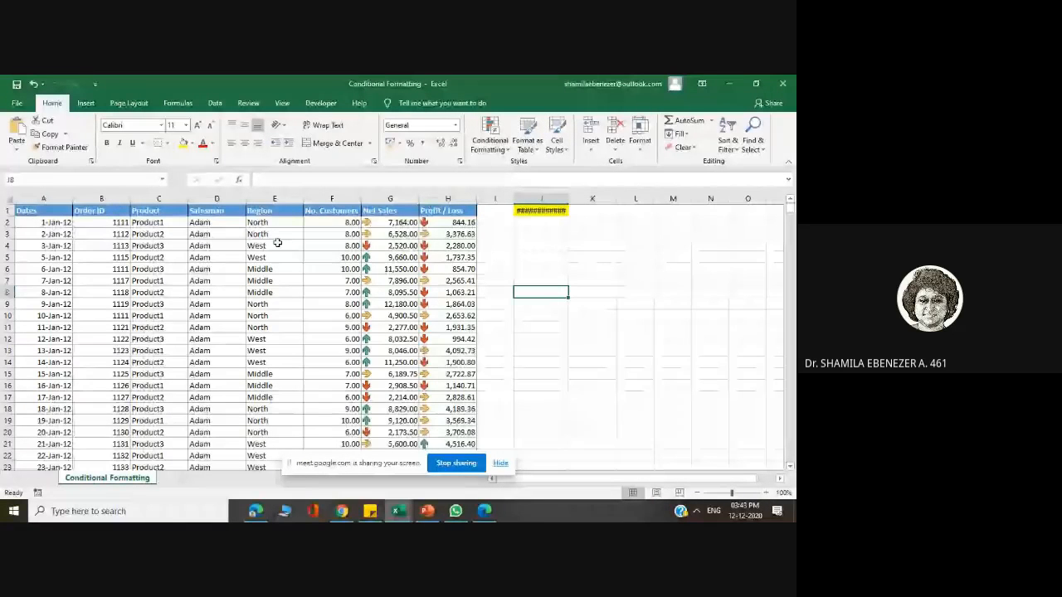
pyautogui.hotkey('ctrl', 'a')
pyautogui.click(489, 141)
pyautogui.moveTo(510, 307)
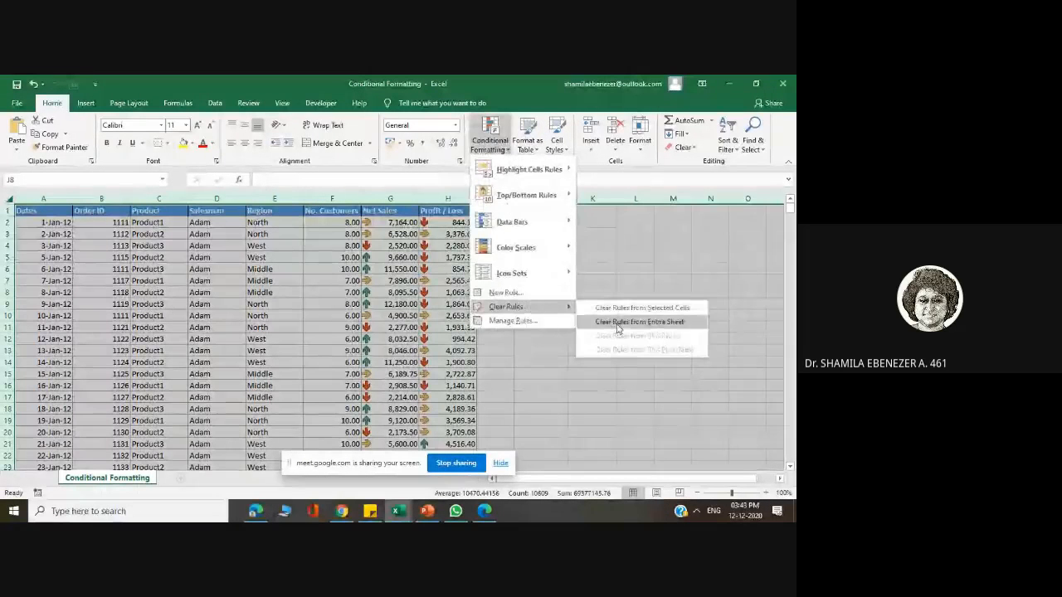
pyautogui.click(617, 325)
pyautogui.click(578, 291)
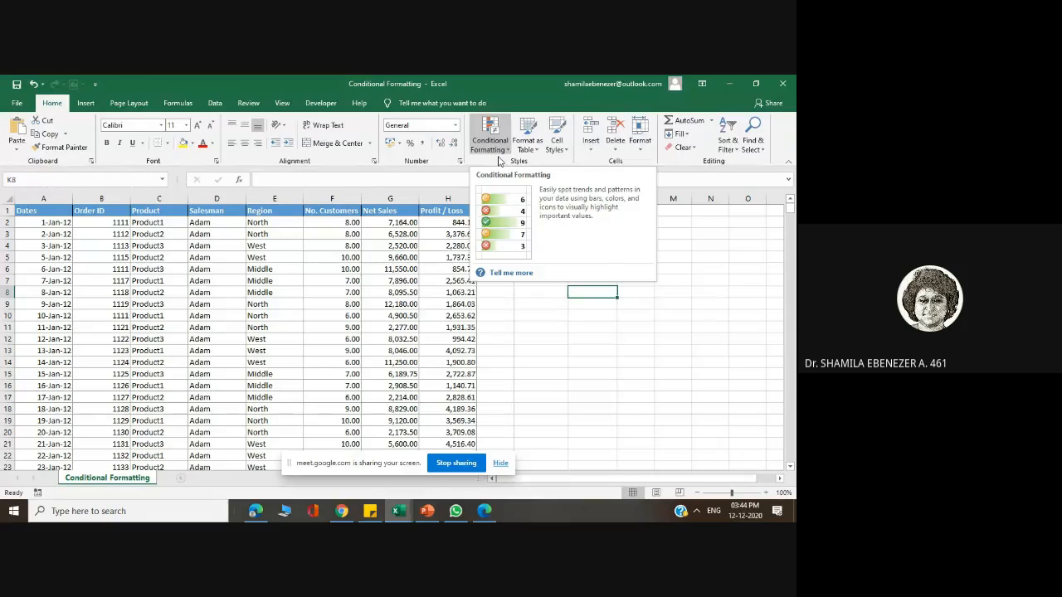
pyautogui.click(494, 145)
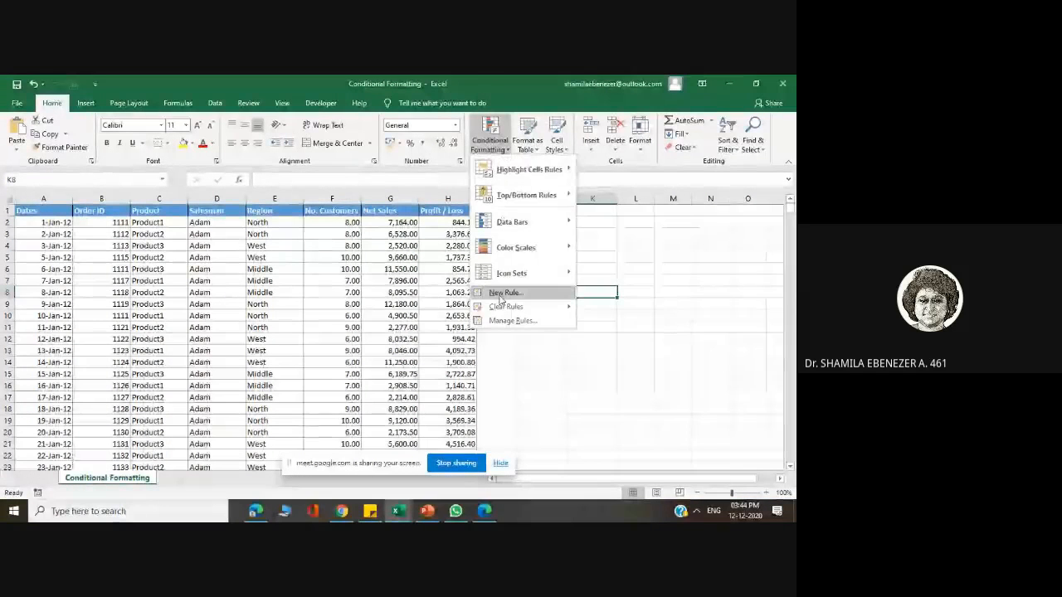
pyautogui.click(503, 295)
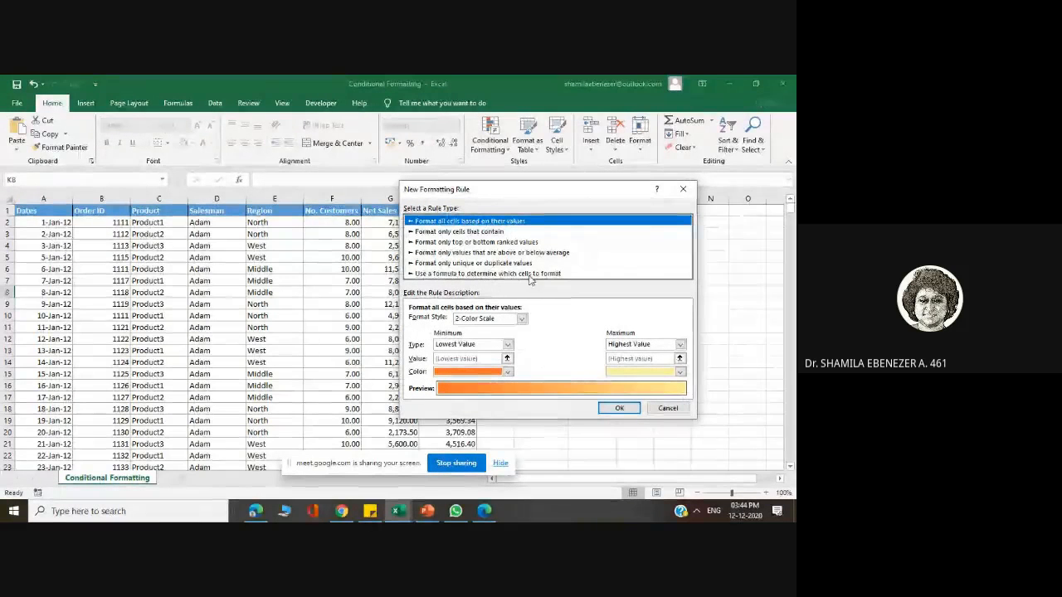
pyautogui.click(659, 407)
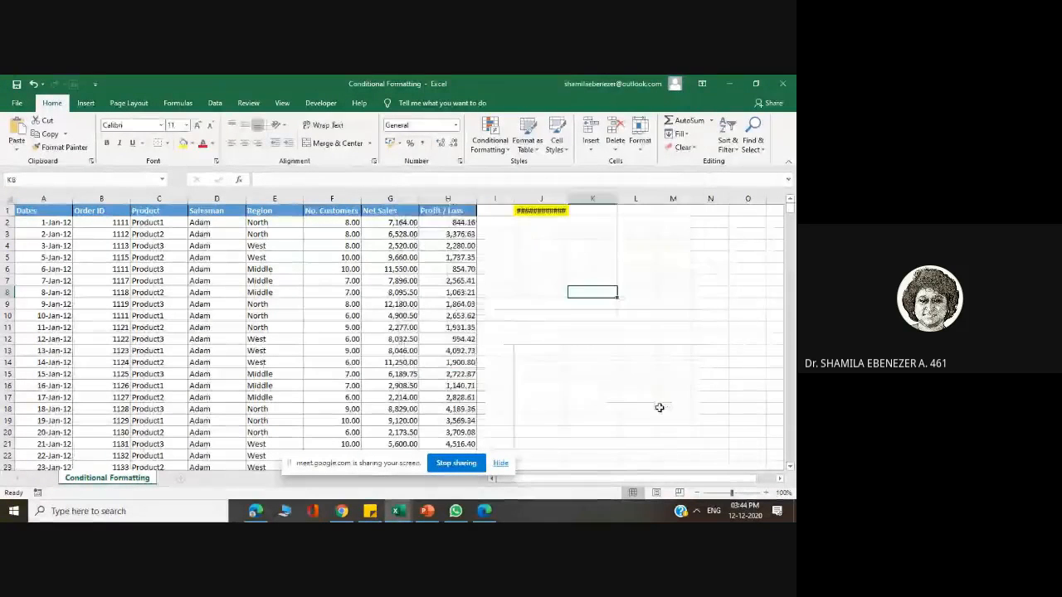
# Step: Select the table's data rows from A2 across to the Profit / Loss column and down to row 1326
pyautogui.click(38, 221)
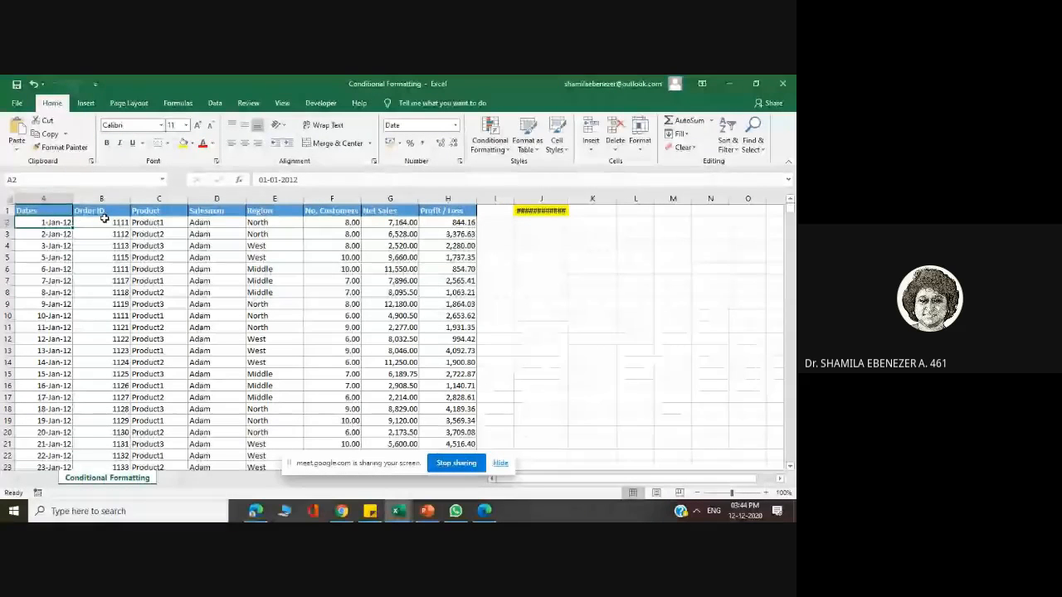
pyautogui.hotkey('shift', 'Right')
pyautogui.hotkey('shift', 'Right')
pyautogui.hotkey('shift', 'Right')
pyautogui.hotkey('shift', 'Right')
pyautogui.hotkey('shift', 'Right')
pyautogui.hotkey('shift', 'Right')
pyautogui.hotkey('shift', 'Right')
pyautogui.hotkey('shift', 'Right')
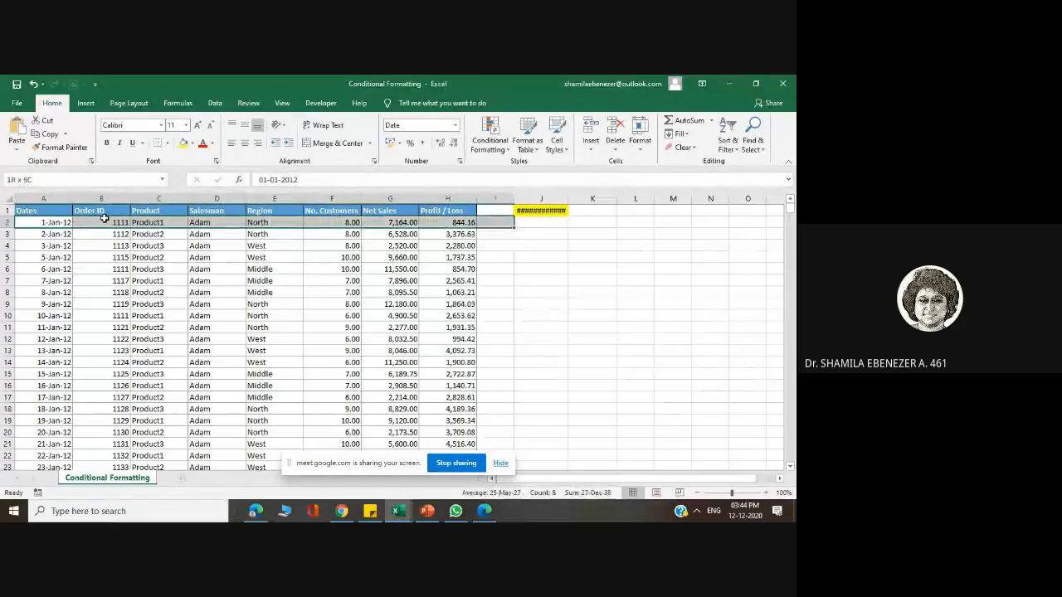
pyautogui.hotkey('ctrl', 'shift', 'Down')
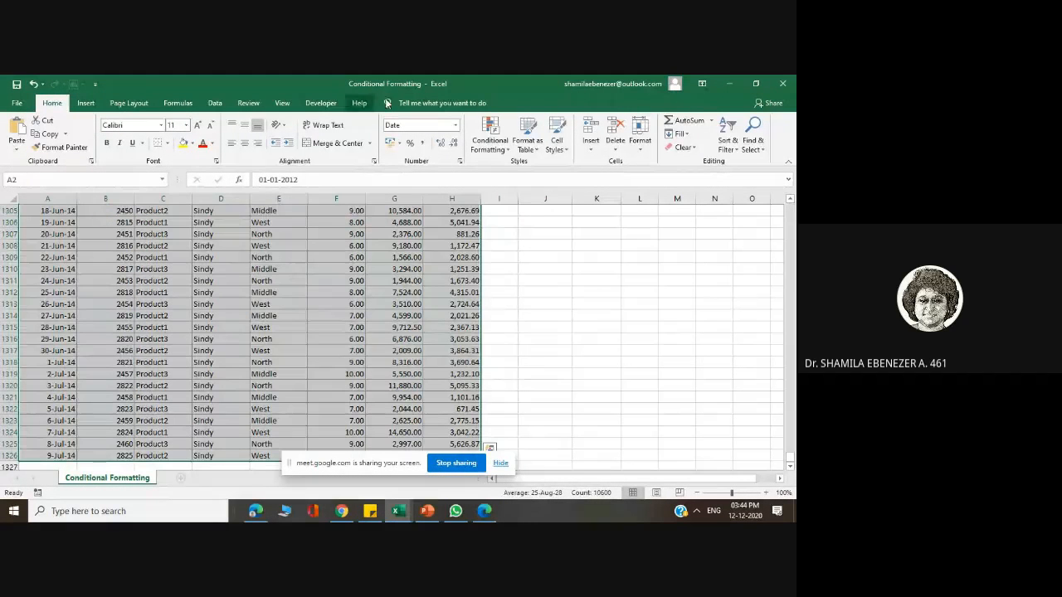
# Step: Start a new formula-based formatting rule for the selected data with the formula =if($G2>4000,True,False)
pyautogui.click(496, 140)
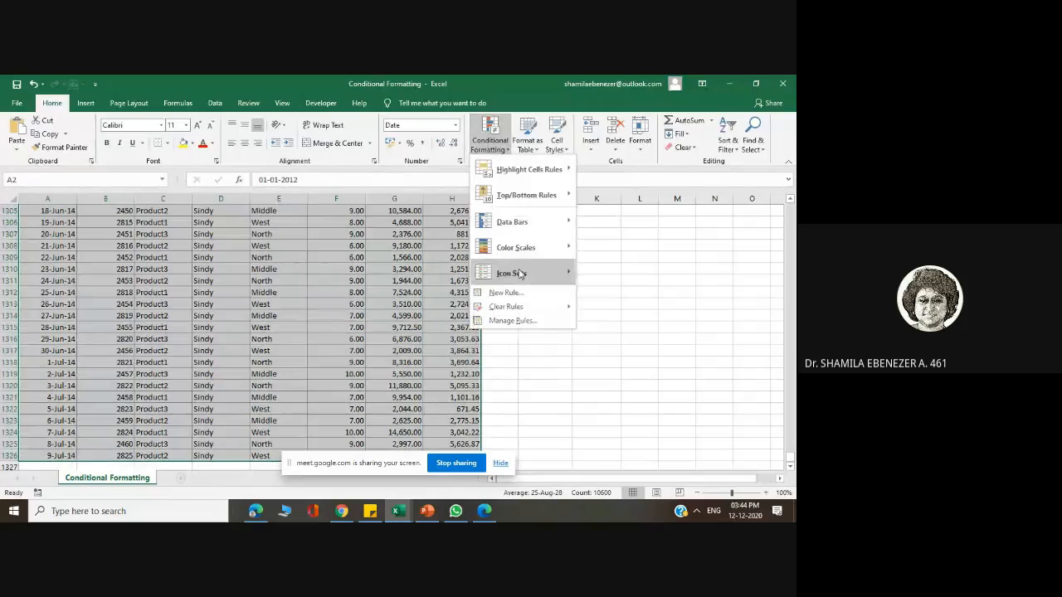
pyautogui.click(506, 293)
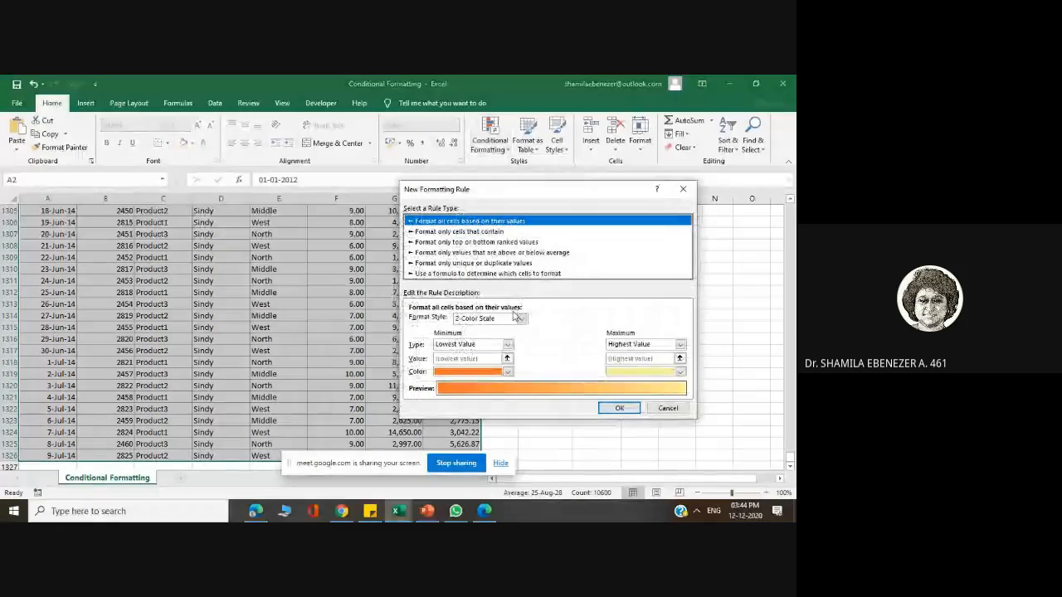
pyautogui.click(418, 274)
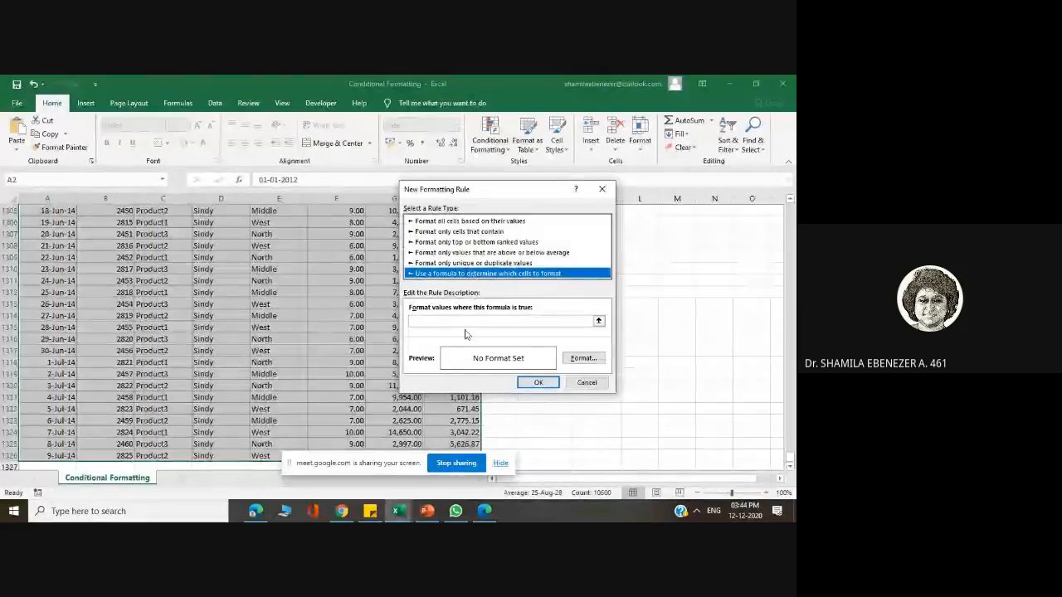
pyautogui.click(467, 322)
pyautogui.write('=')
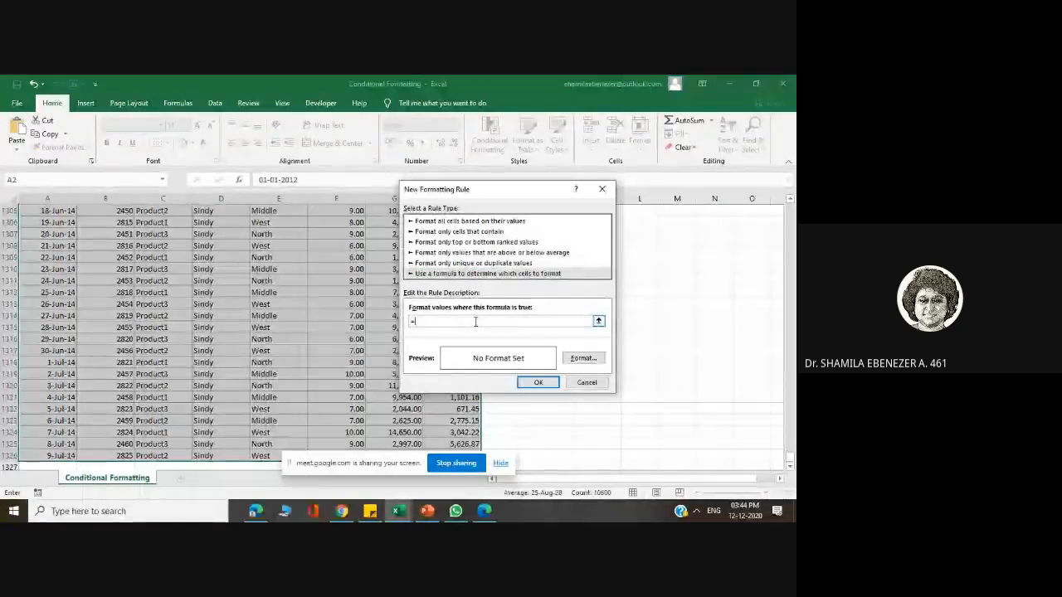
pyautogui.write('if')
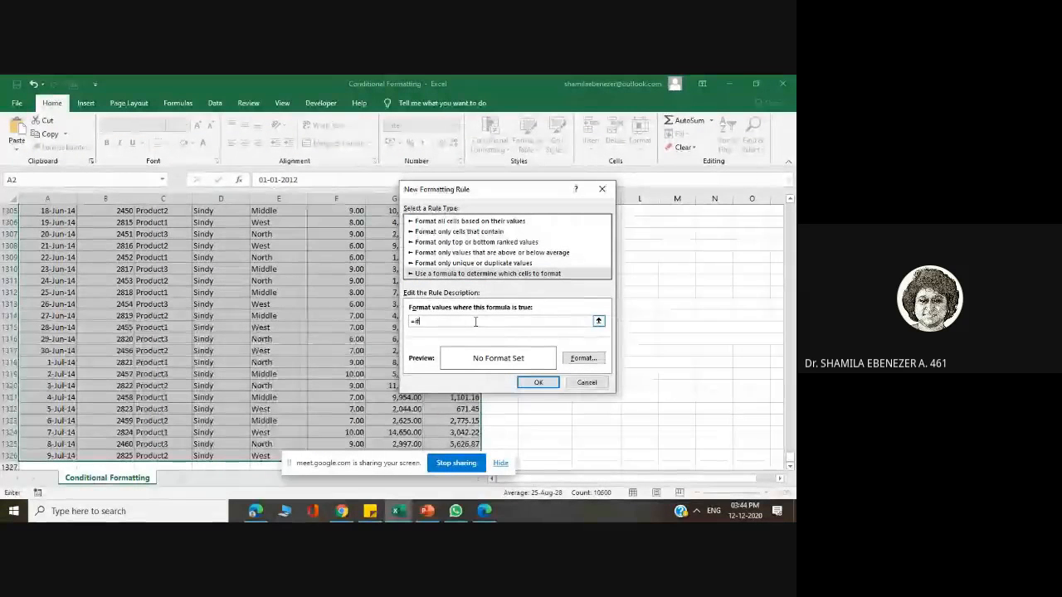
pyautogui.write('(')
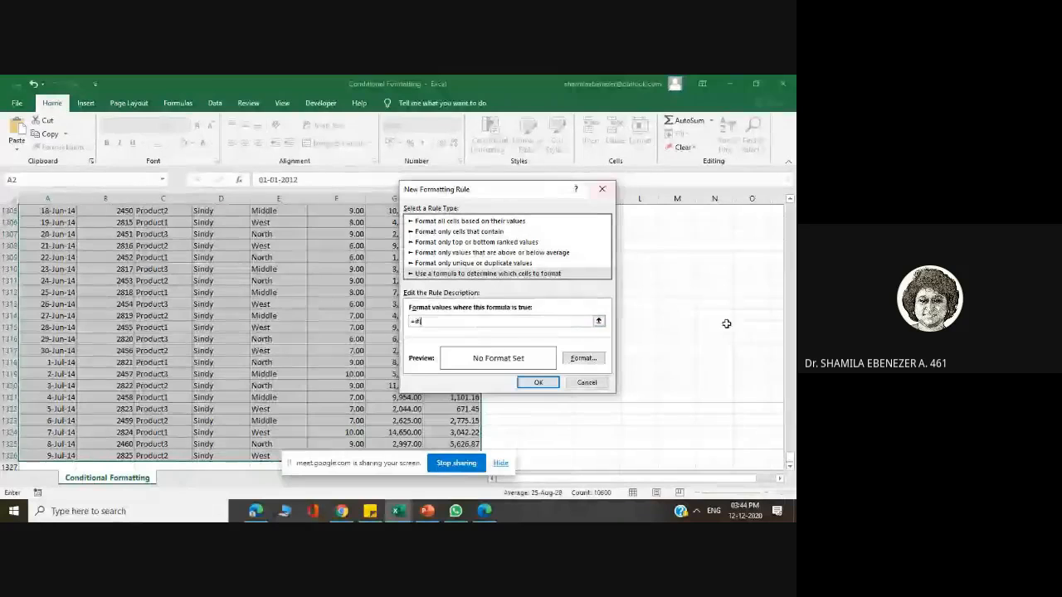
pyautogui.moveTo(791, 458); pyautogui.dragTo(792, 205)
pyautogui.click(372, 222)
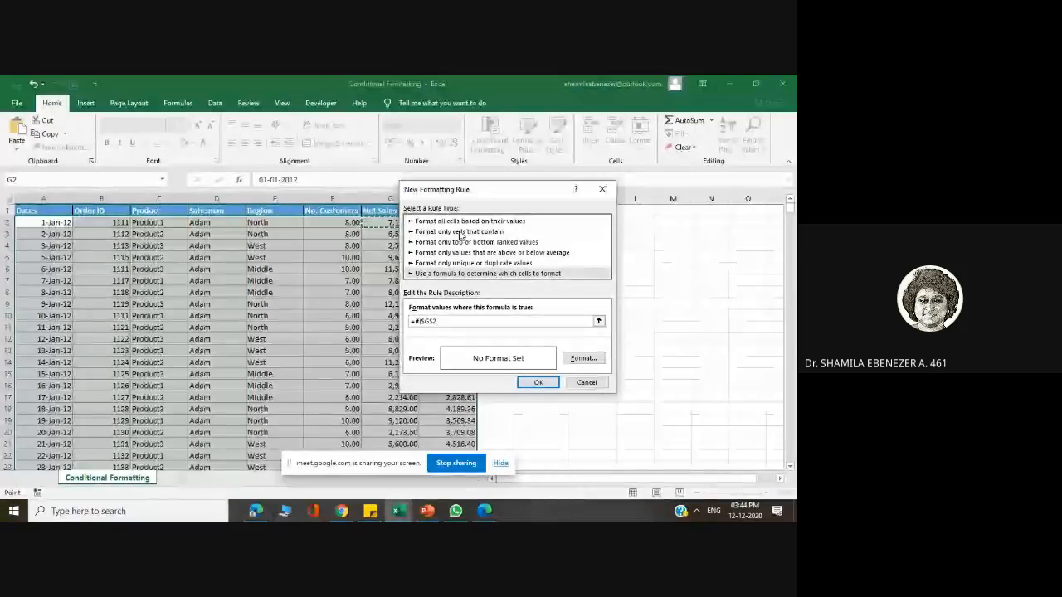
pyautogui.click(440, 322)
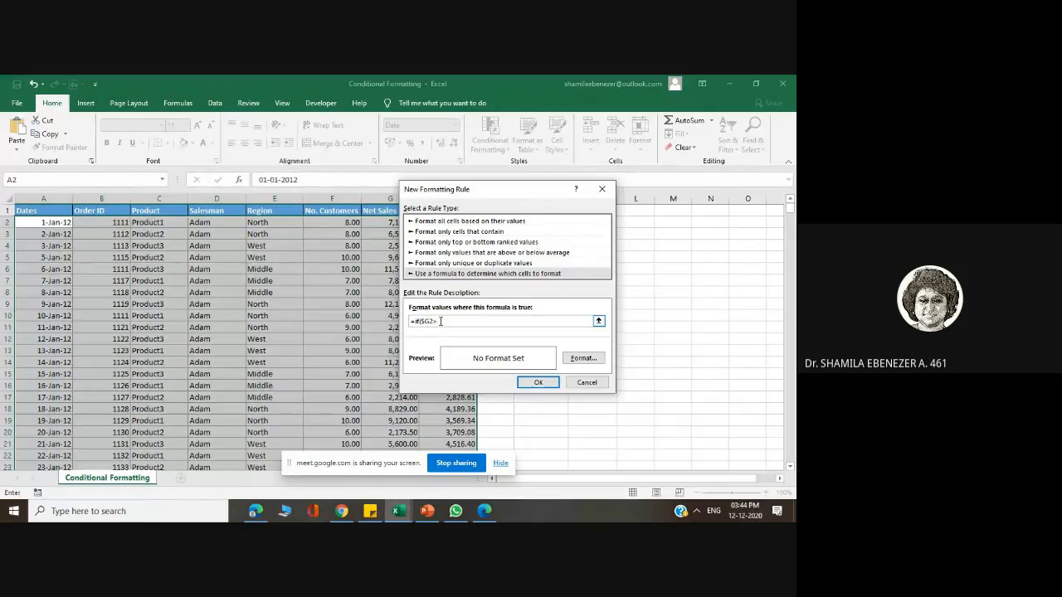
pyautogui.write('>4000,True,False)')
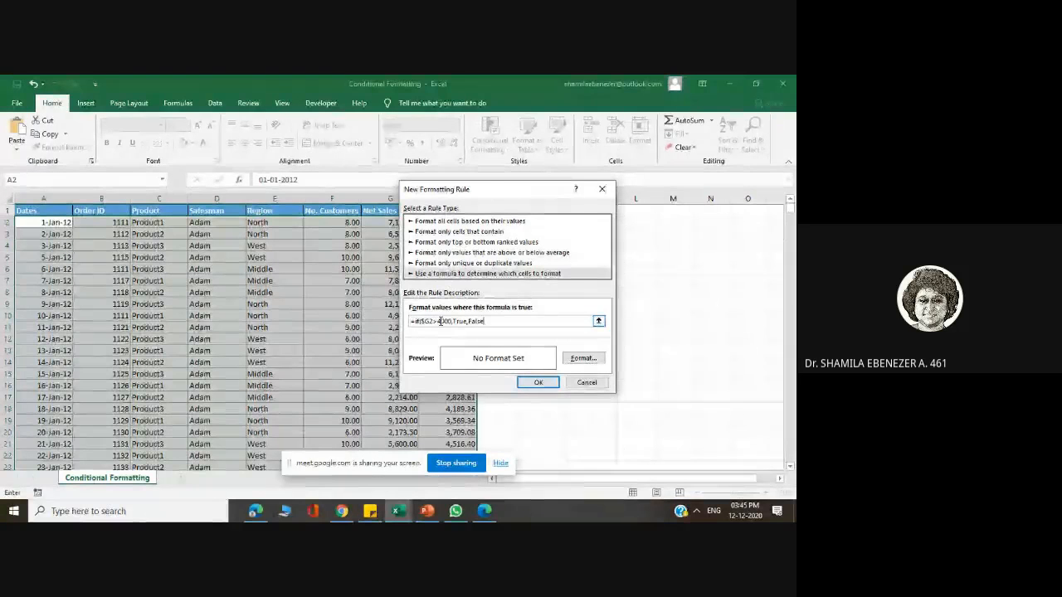
# Step: Give the formula rule a light green fill, apply it to the selected rows and review the highlighted table
pyautogui.click(583, 358)
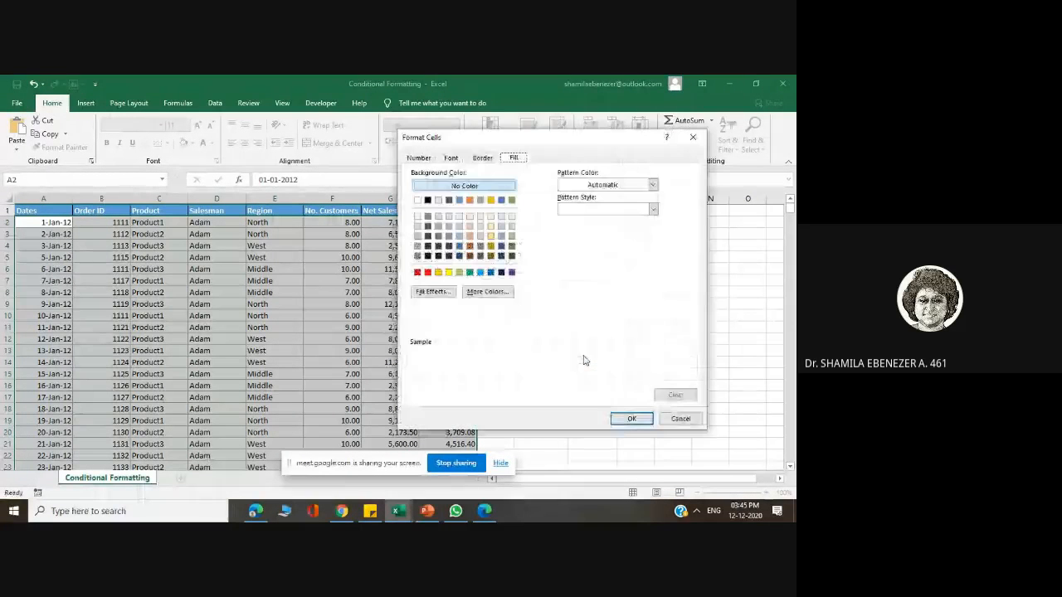
pyautogui.click(460, 272)
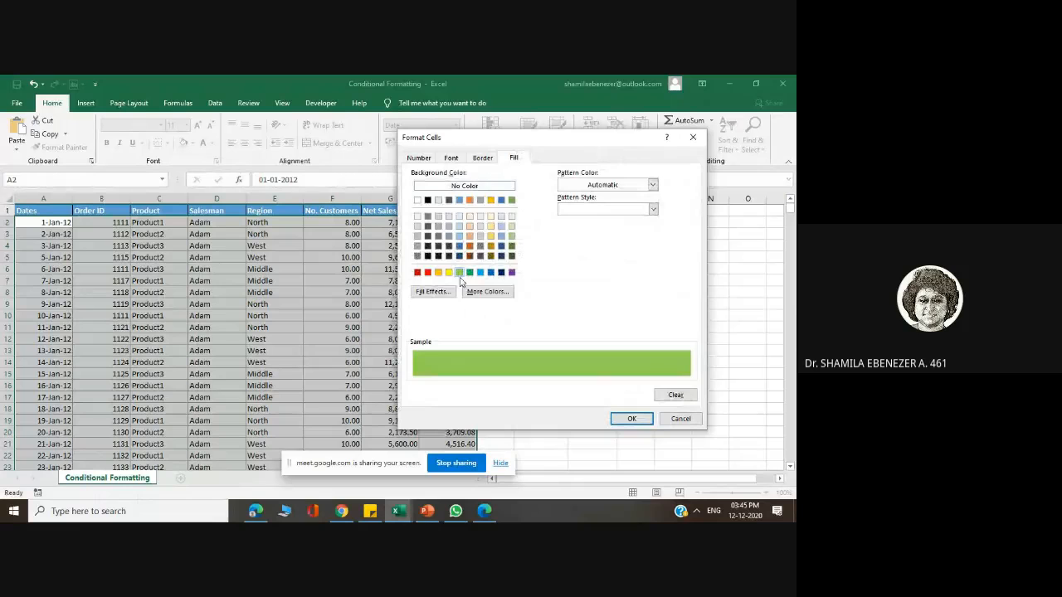
pyautogui.click(628, 420)
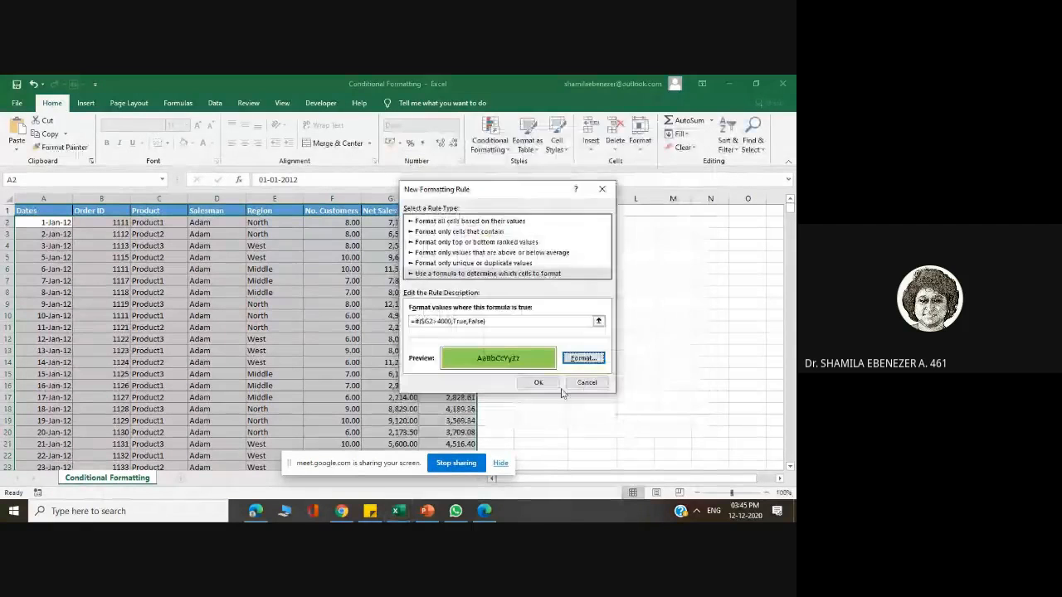
pyautogui.click(541, 383)
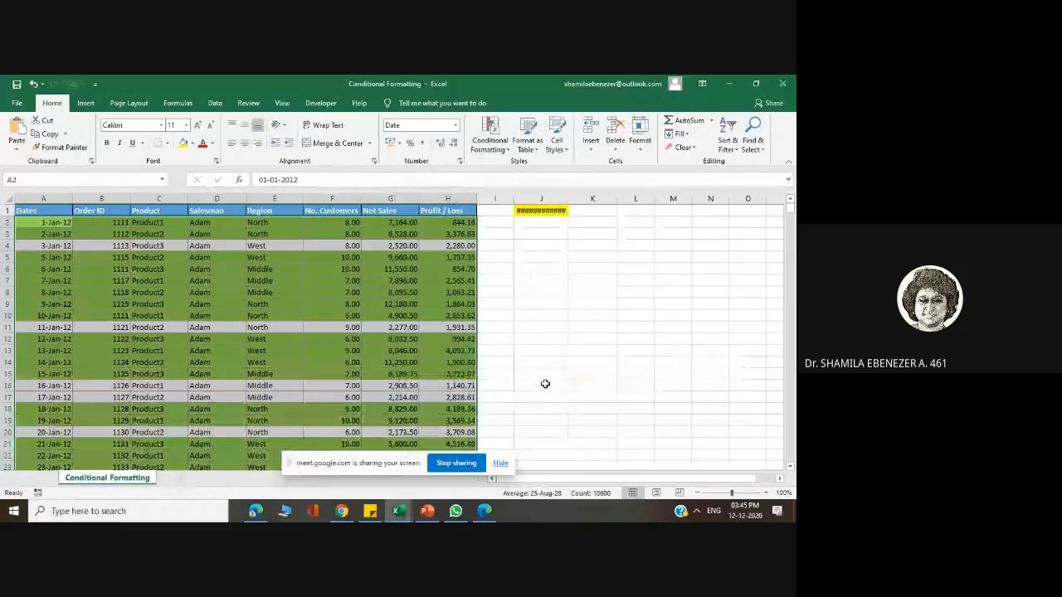
pyautogui.scroll(-3, 413, 261)
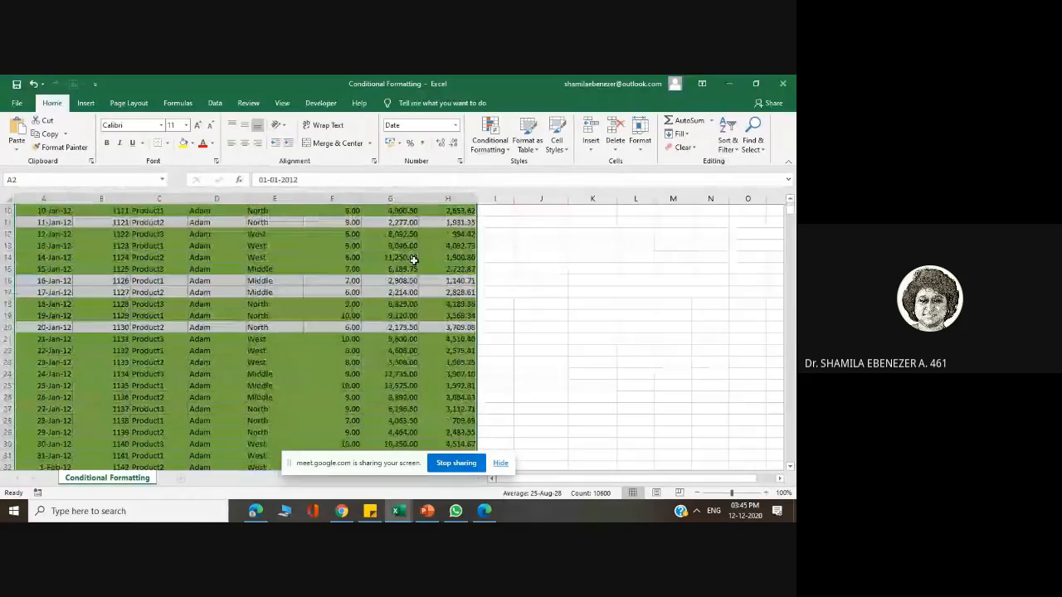
pyautogui.scroll(3, 413, 262)
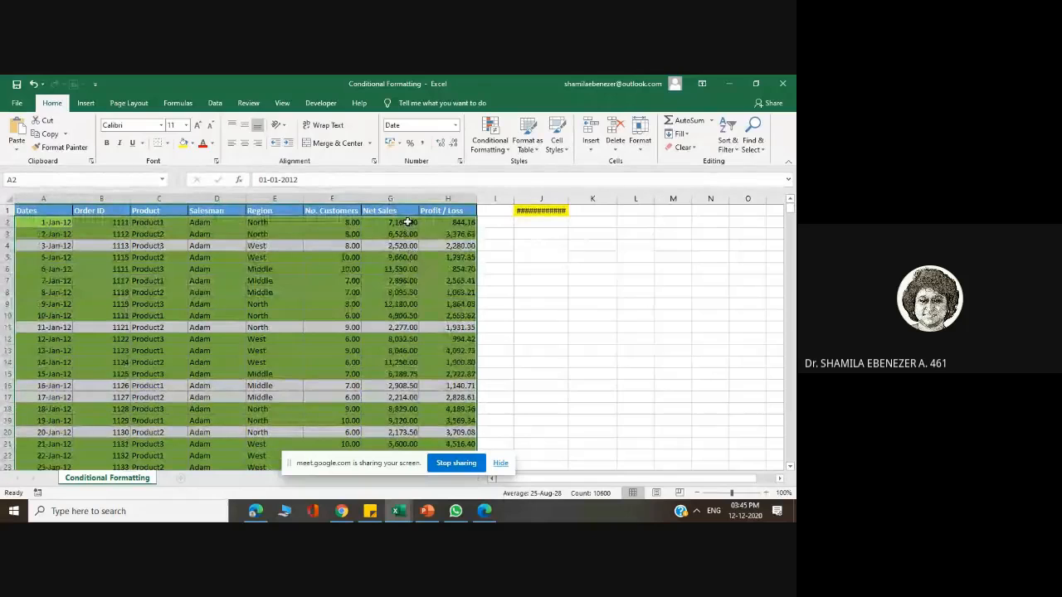
pyautogui.scroll(-14, 427, 389)
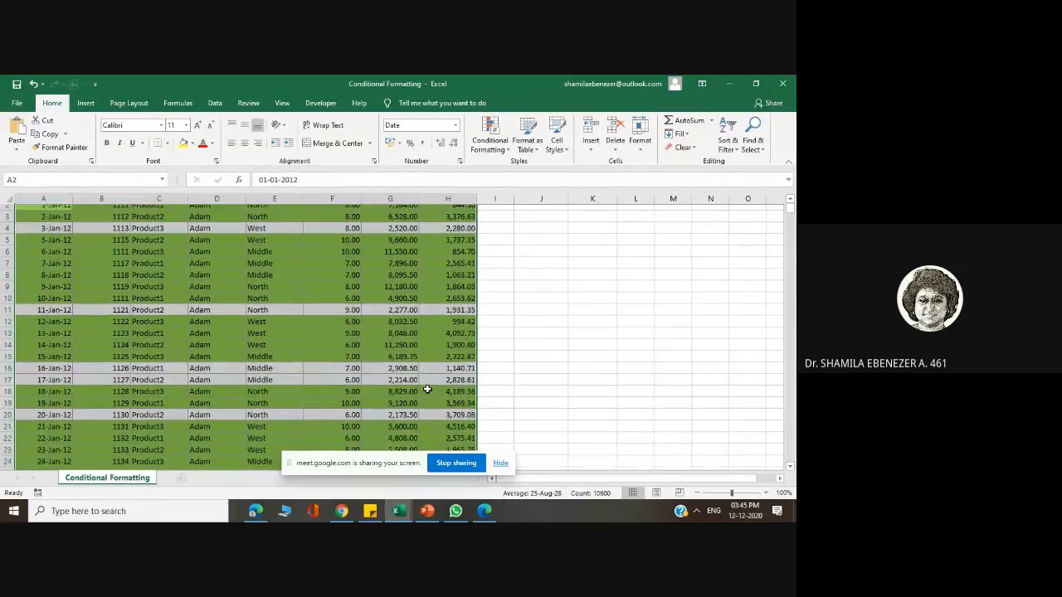
pyautogui.scroll(10, 427, 386)
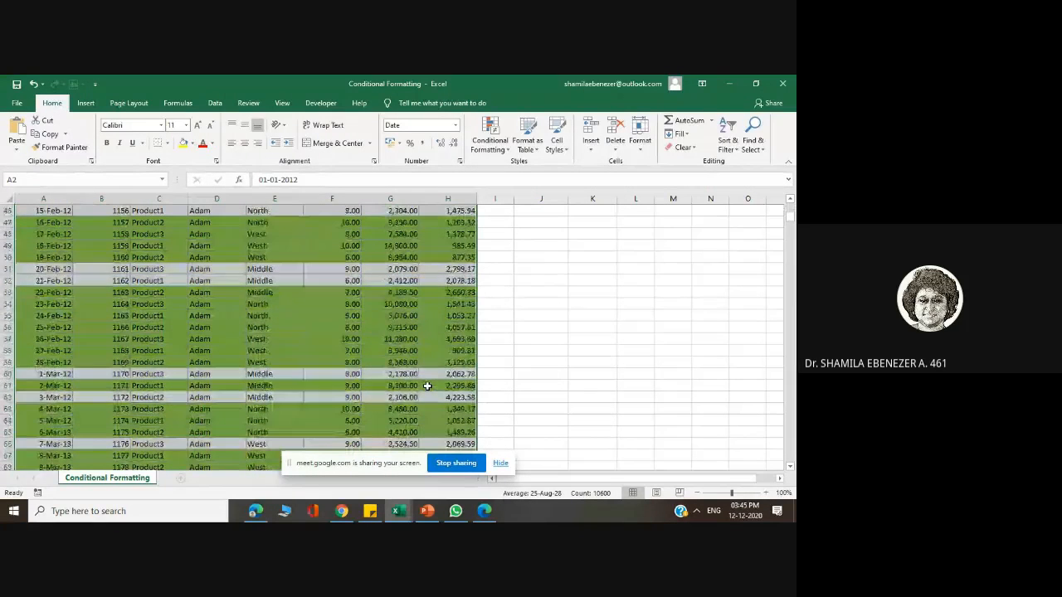
pyautogui.scroll(4, 427, 386)
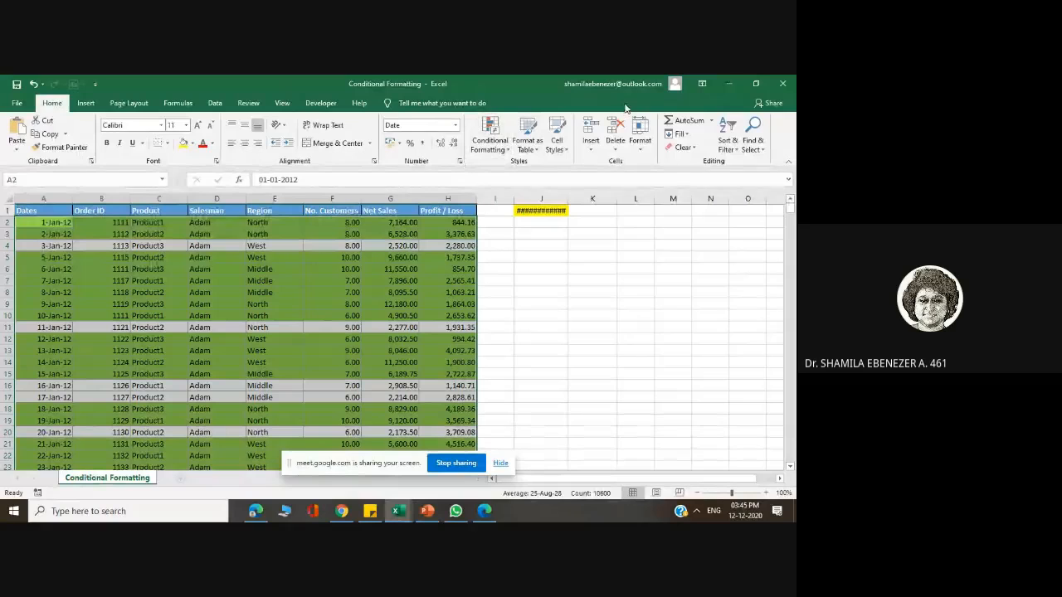
# Step: Switch to the Data Analysis using Excel presentation in PowerPoint and show the Functions slide
pyautogui.click(728, 84)
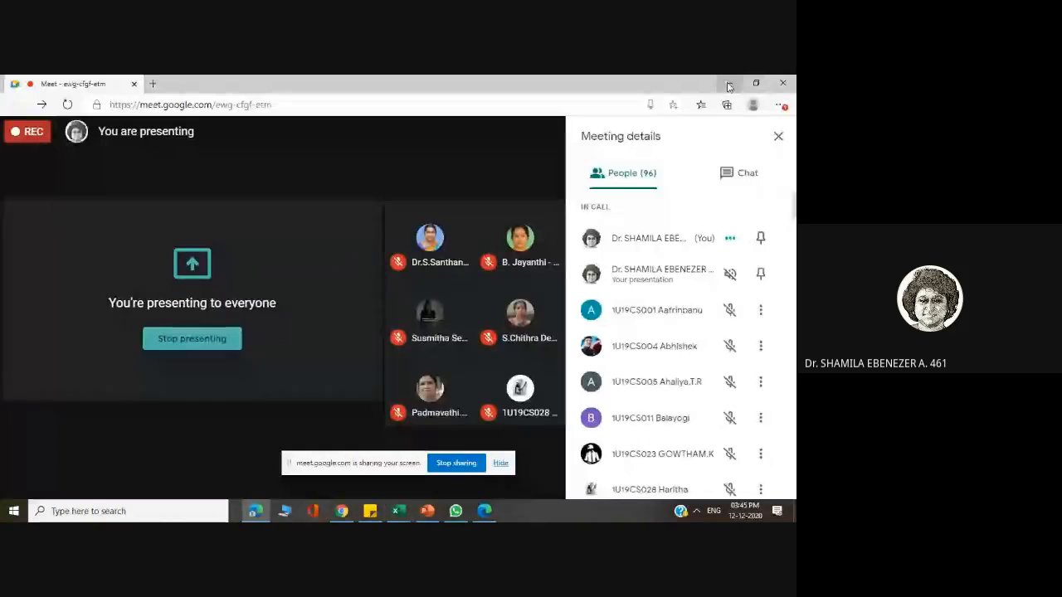
pyautogui.click(426, 511)
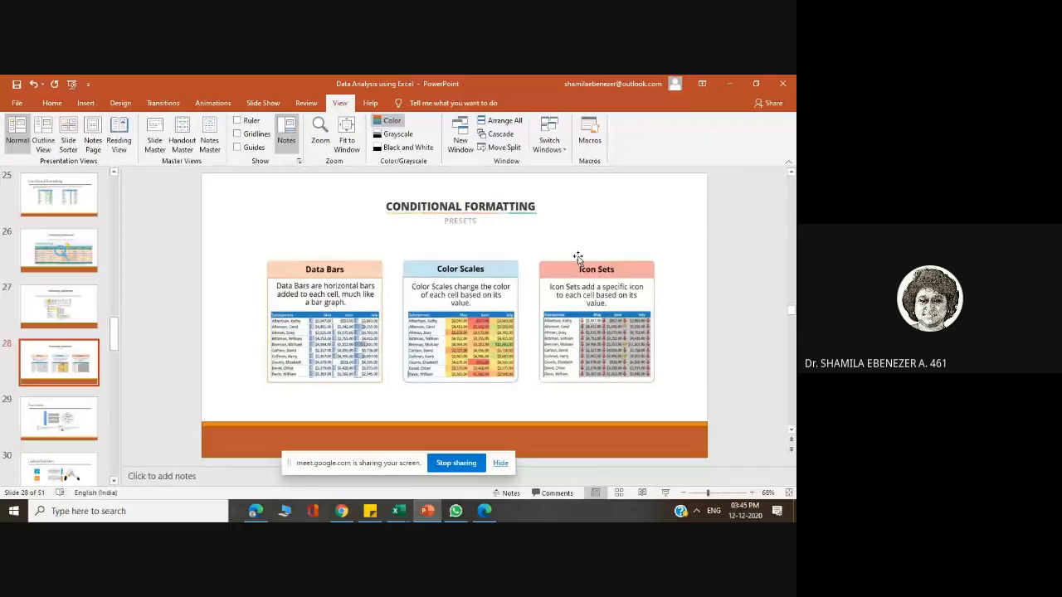
pyautogui.scroll(1, 452, 246)
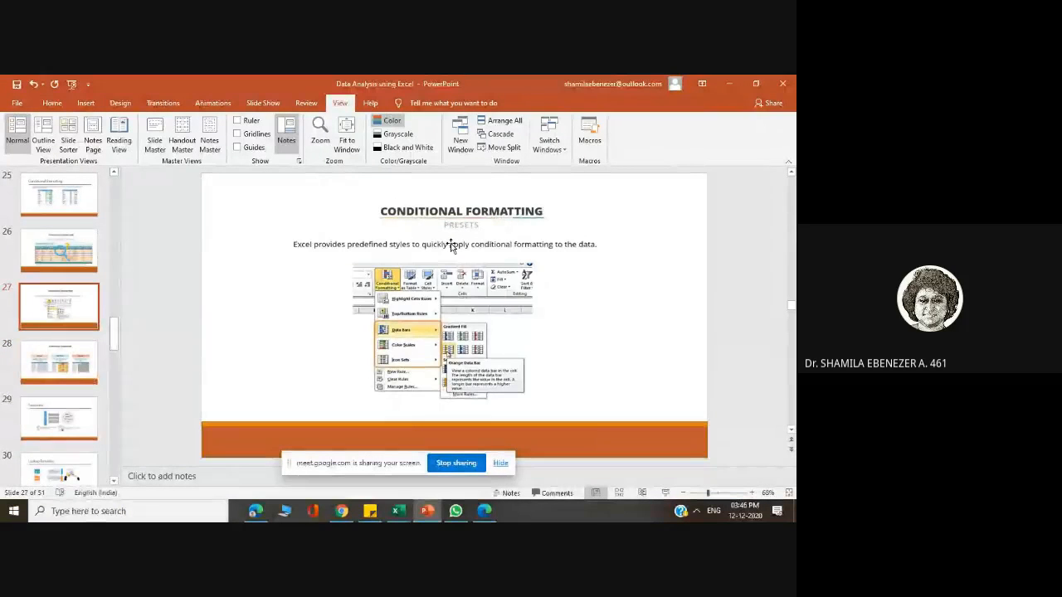
pyautogui.scroll(-2, 452, 246)
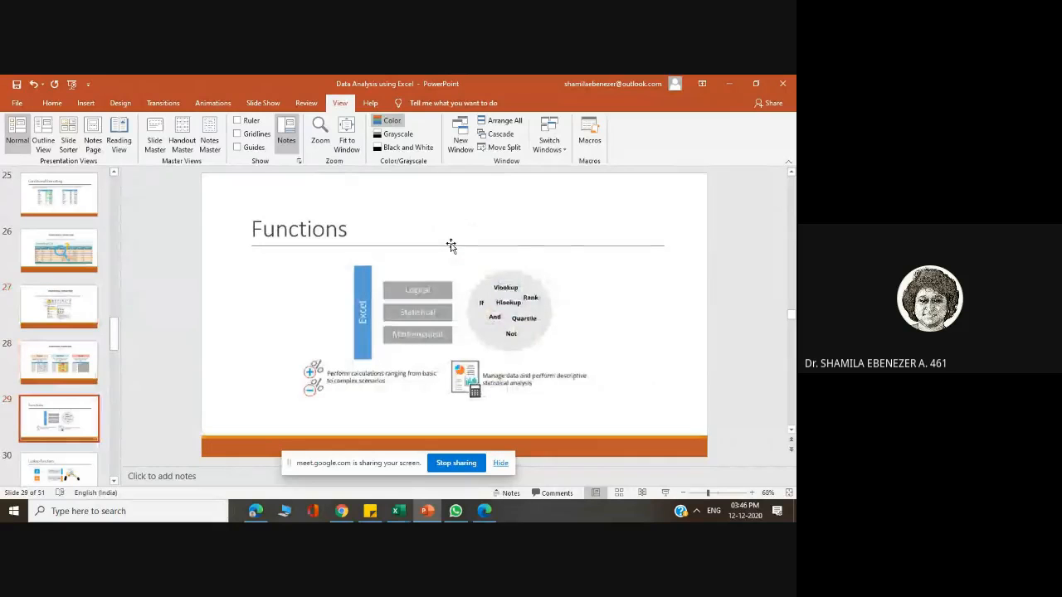
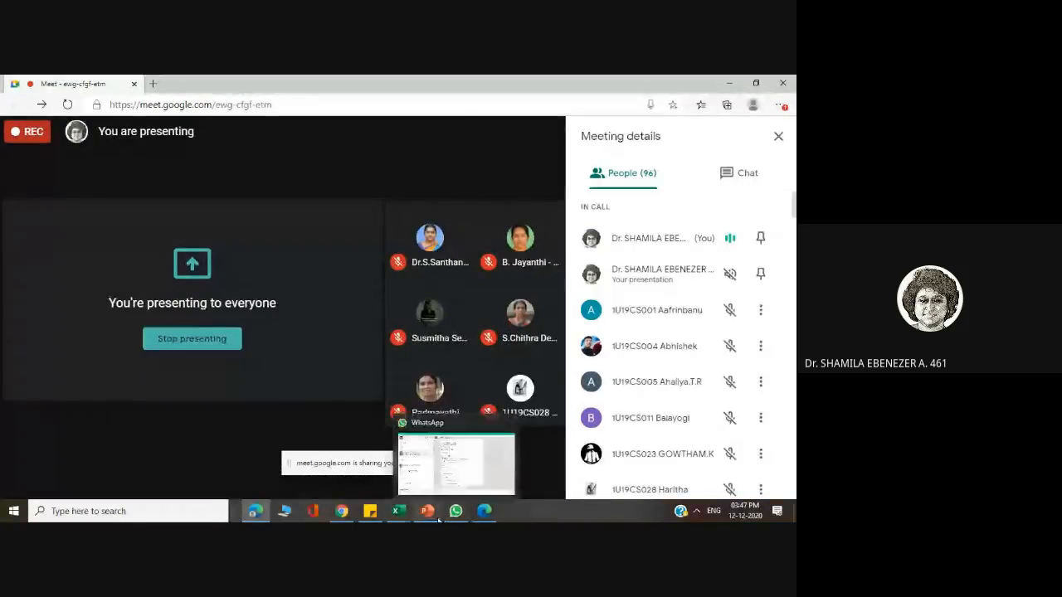
# Step: Switch to the Vlookup,Hlookup workbook in Excel
pyautogui.moveTo(398, 510)
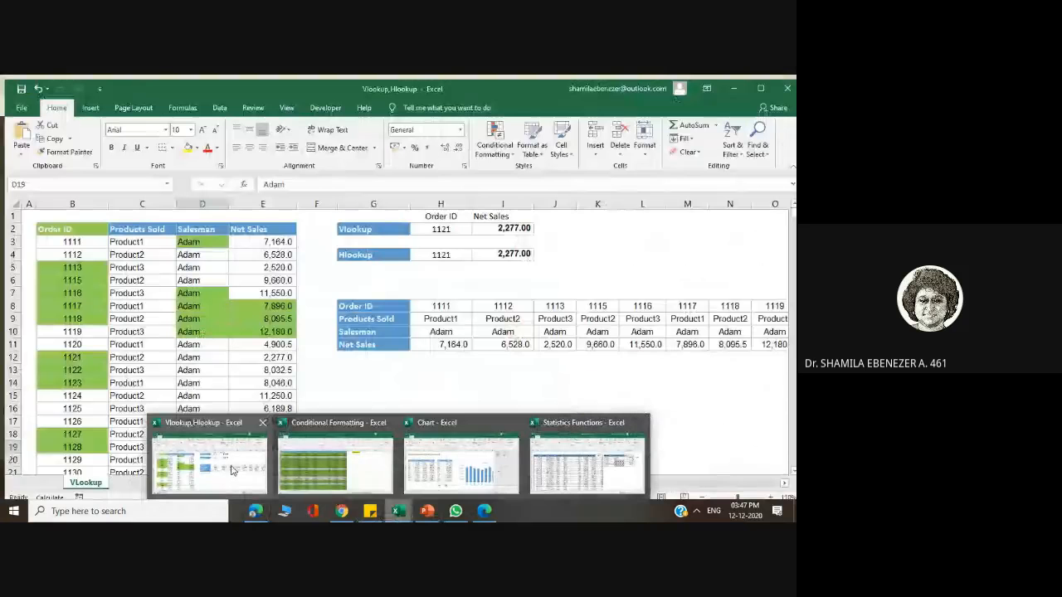
pyautogui.click(232, 471)
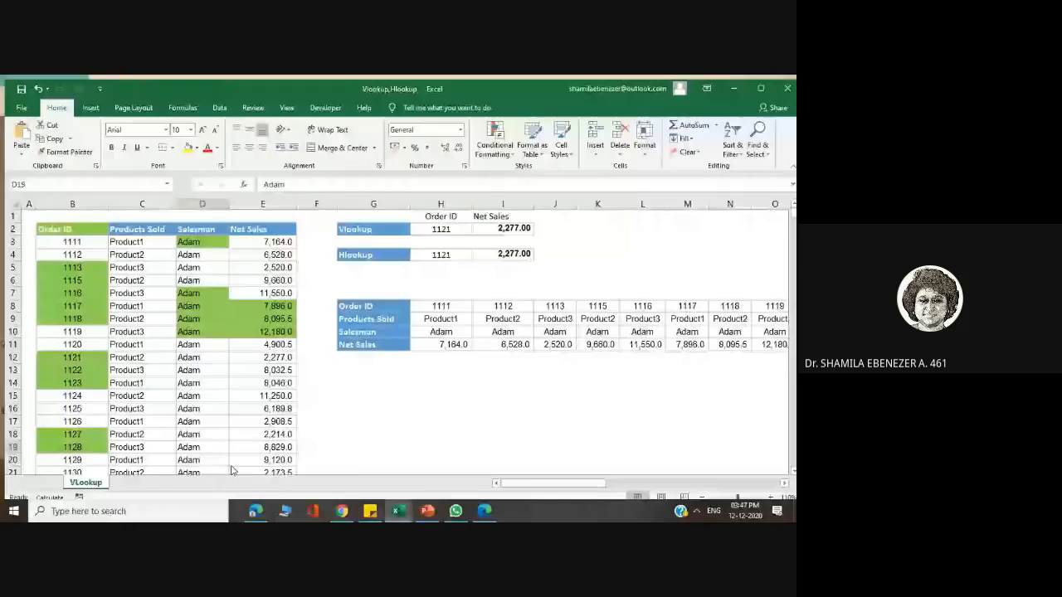
pyautogui.click(356, 259)
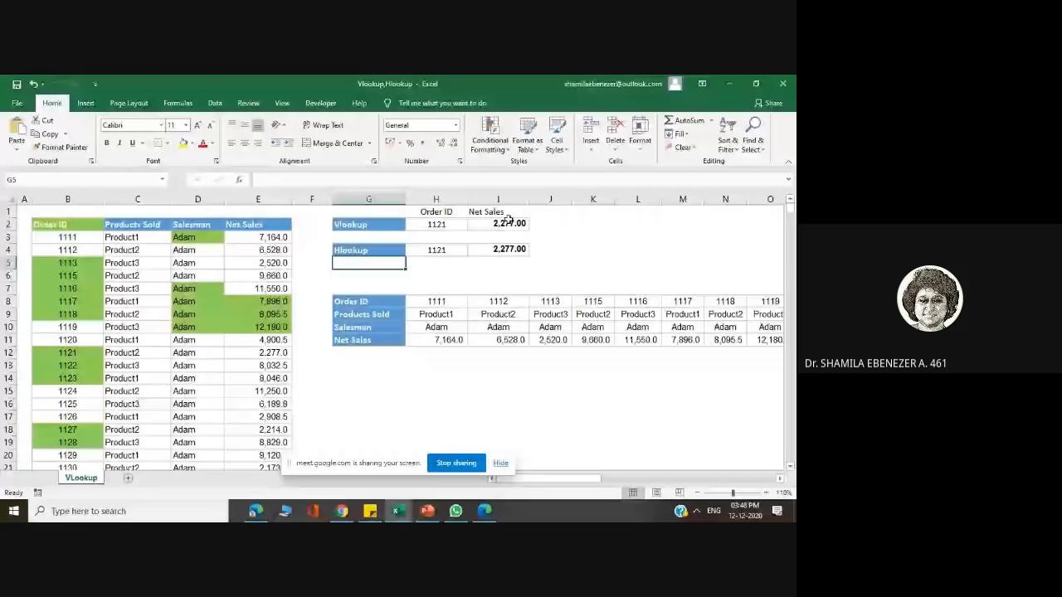
# Step: Start a VLOOKUP formula in J2 with the Order ID in H2 as the lookup value
pyautogui.click(547, 225)
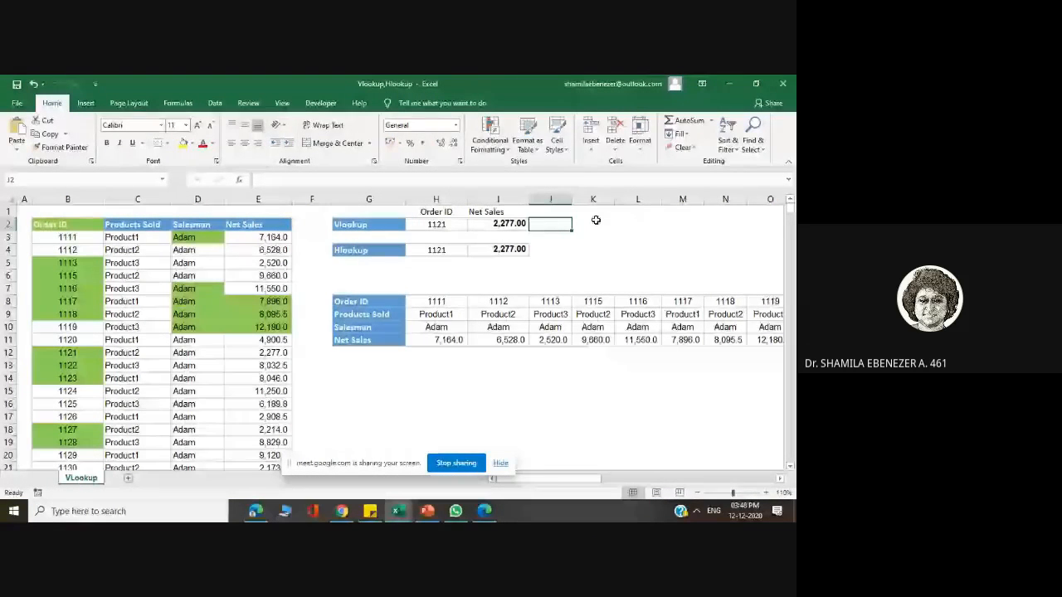
pyautogui.write('=')
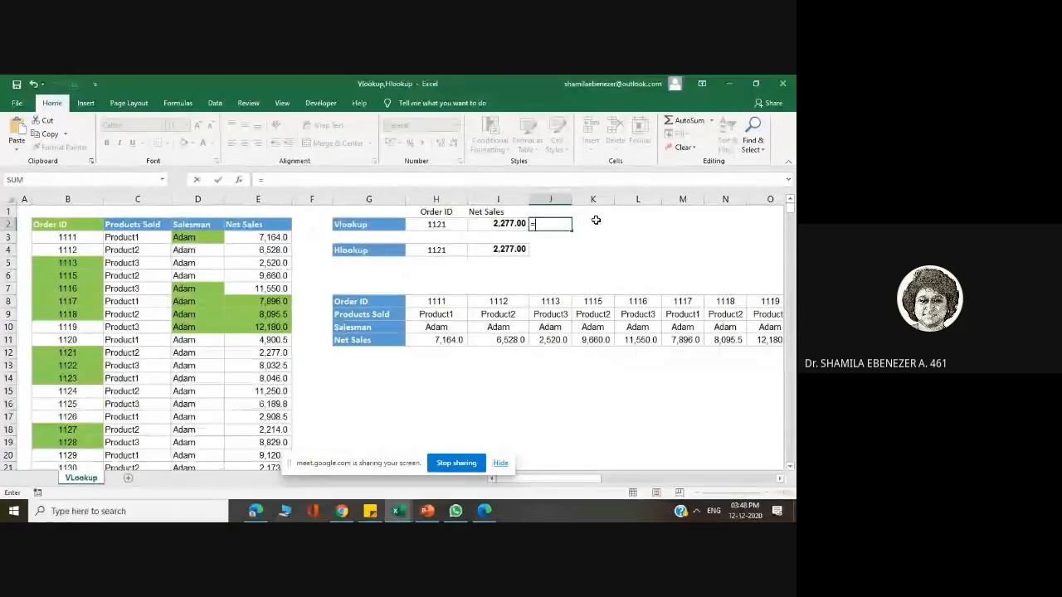
pyautogui.write('vloo')
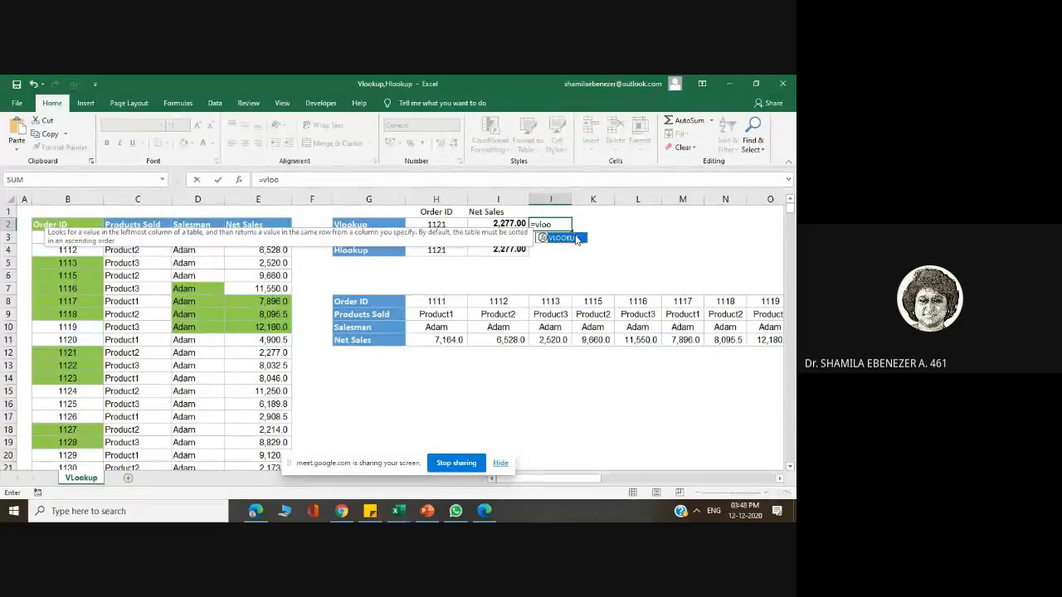
pyautogui.doubleClick(562, 238)
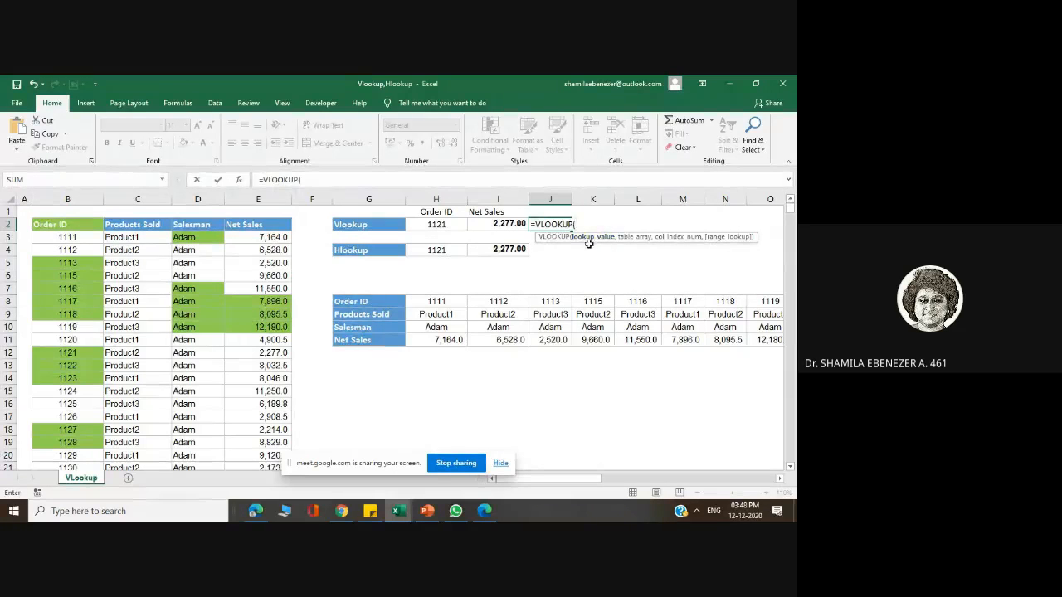
pyautogui.click(443, 227)
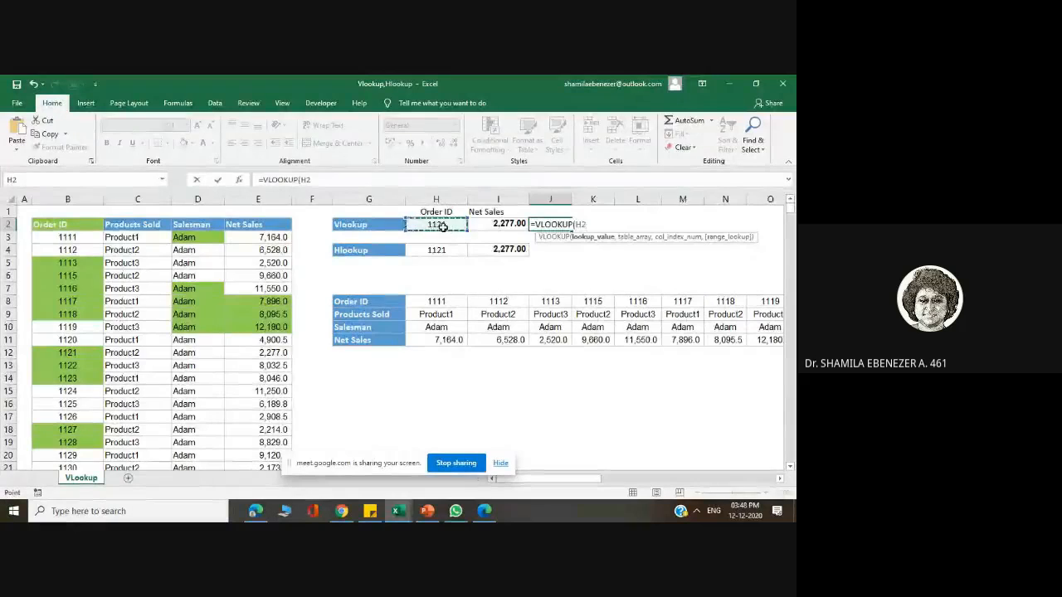
pyautogui.write(',')
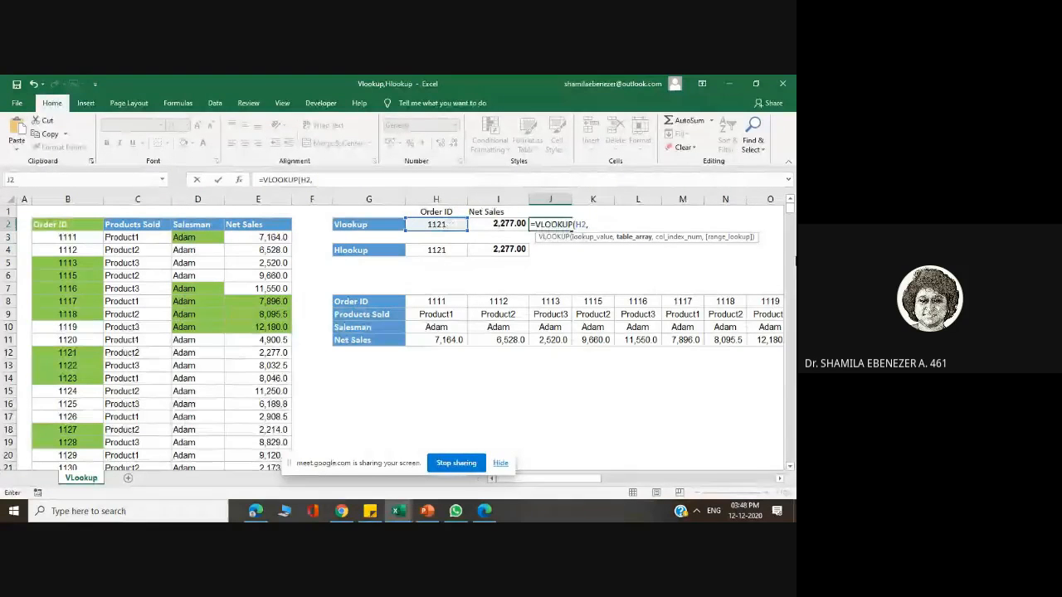
# Step: Set the VLOOKUP table array to B3:E40, covering the order data from Order ID to Net Sales
pyautogui.click(70, 233)
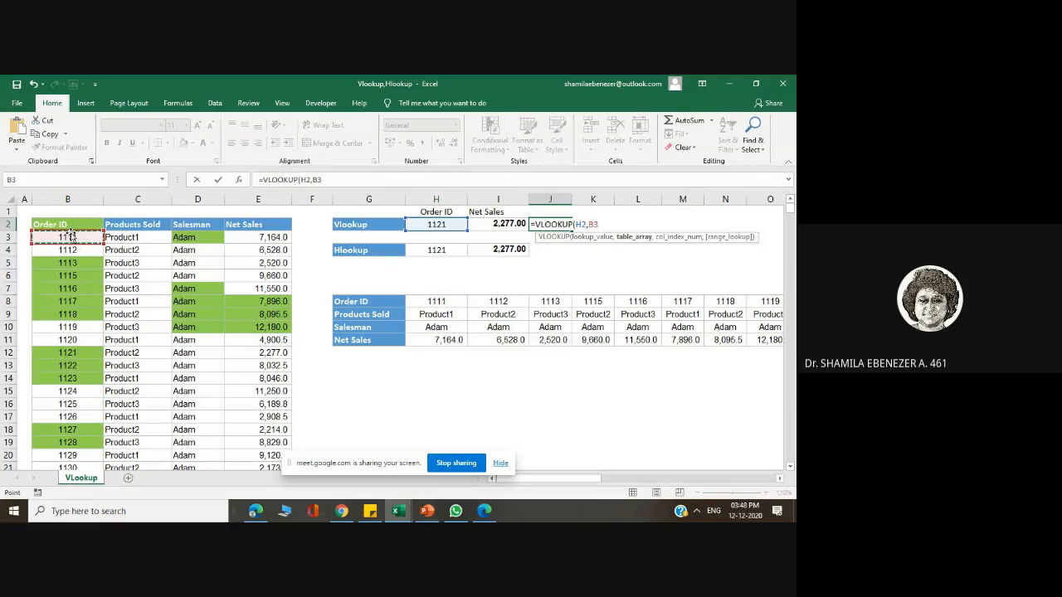
pyautogui.hotkey('ctrl', 'shift', 'Right')
pyautogui.hotkey('ctrl', 'shift', 'Down')
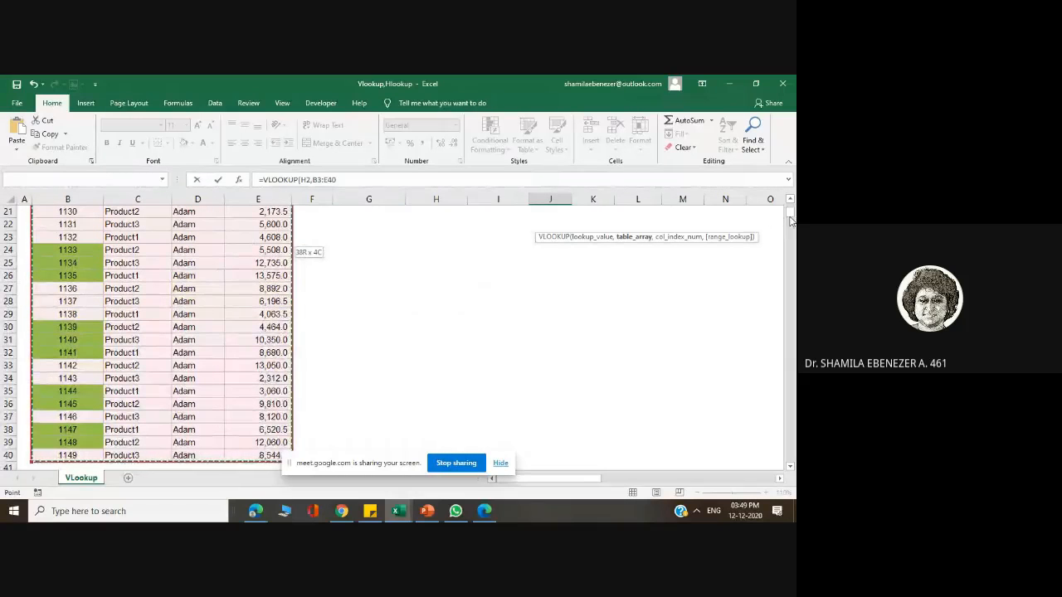
pyautogui.moveTo(791, 215); pyautogui.dragTo(792, 204)
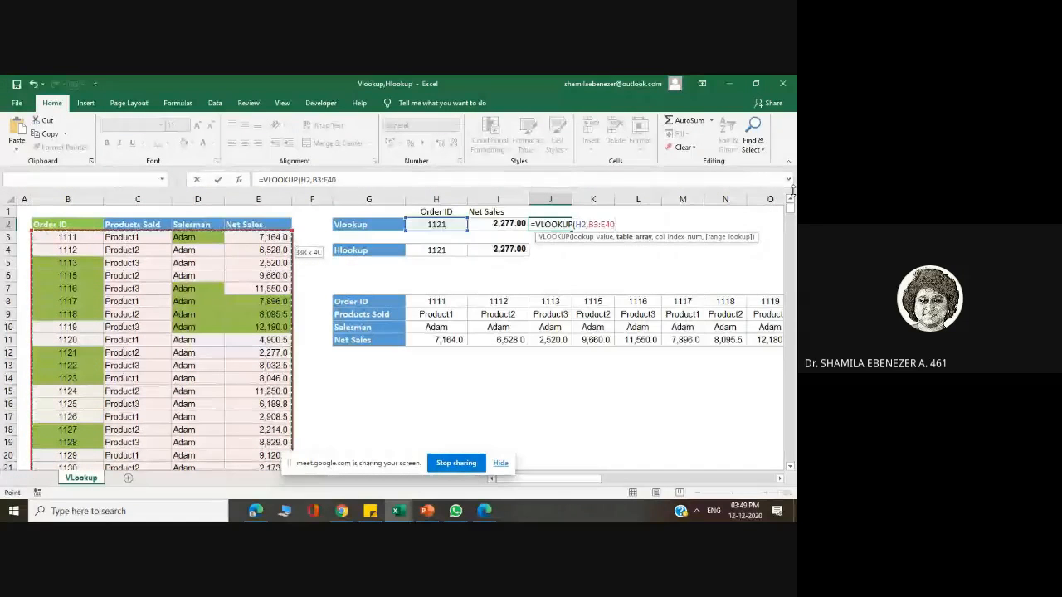
pyautogui.write(',')
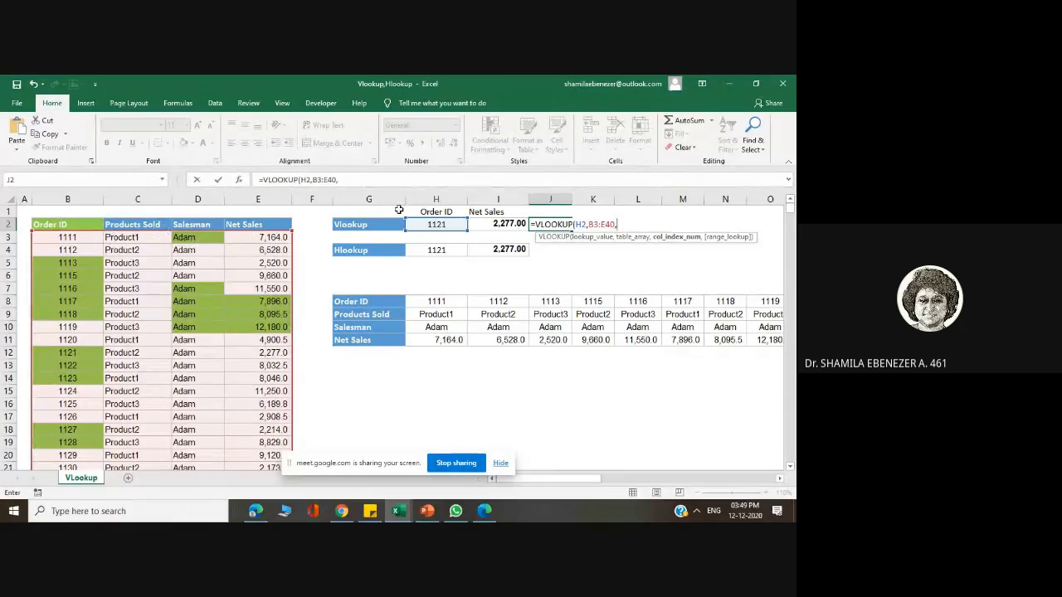
# Step: Complete the VLOOKUP in J2 with column index 4 and False for an exact match, and check the formula
pyautogui.write('4')
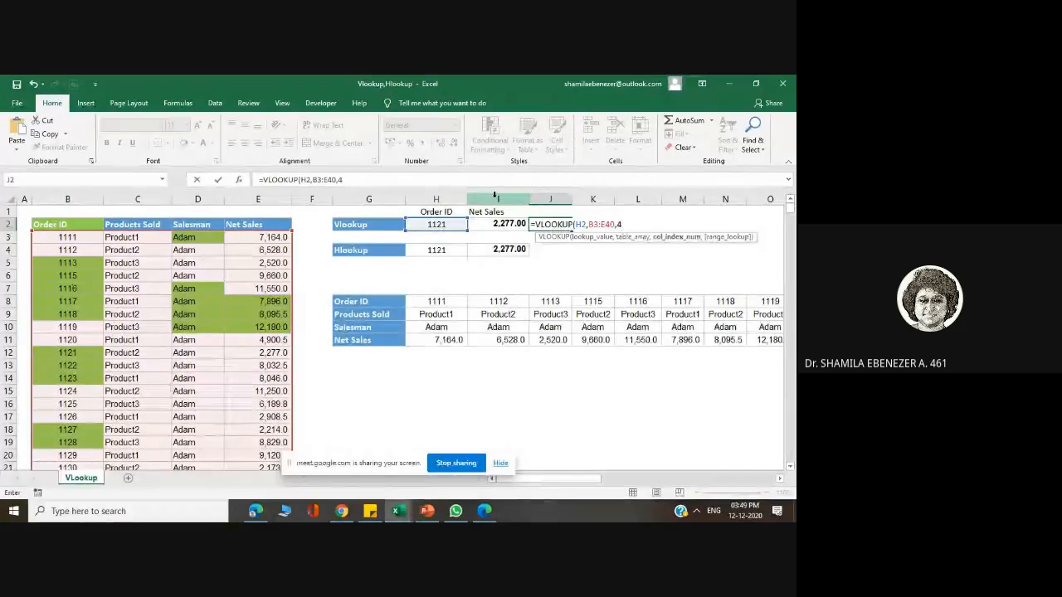
pyautogui.write(',')
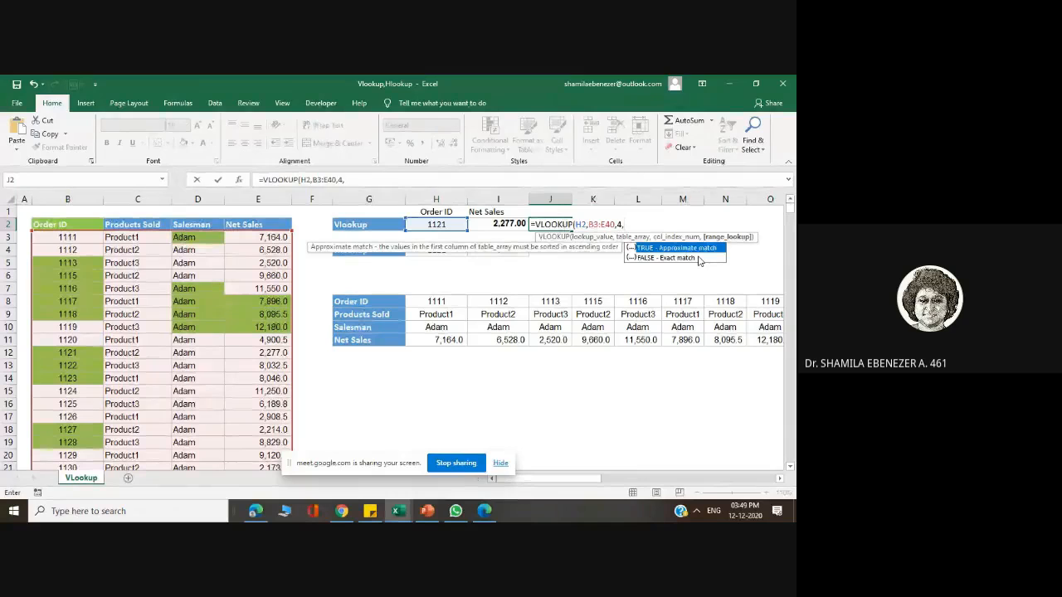
pyautogui.write('Fa')
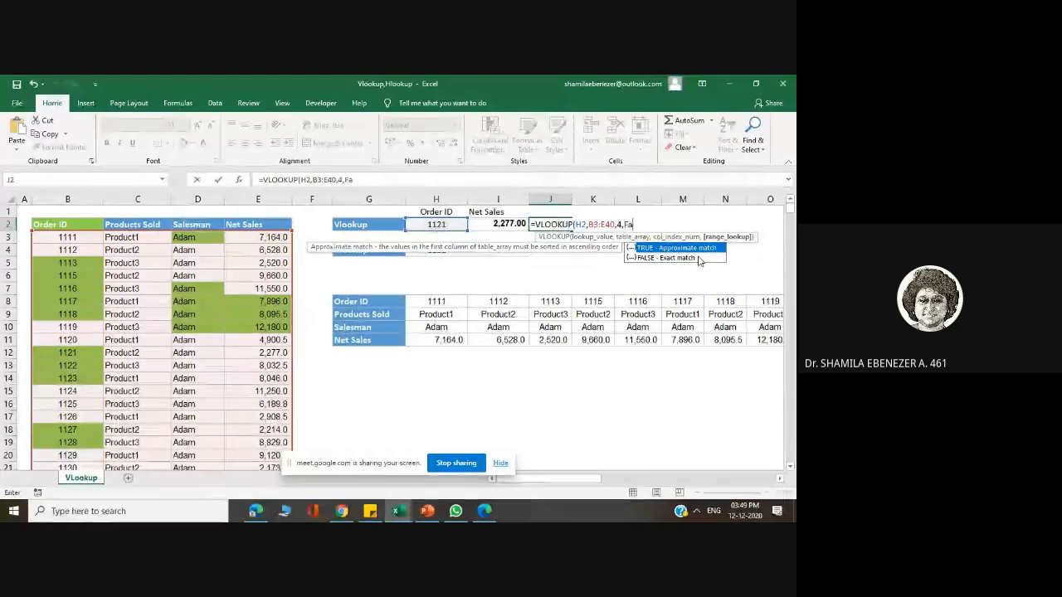
pyautogui.write('lse)')
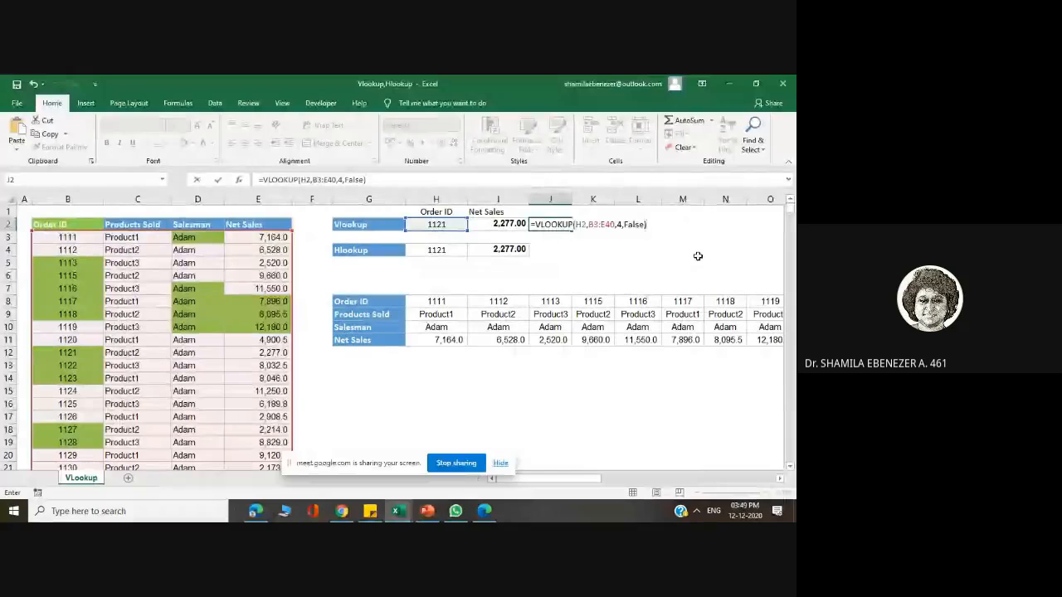
pyautogui.press('Return')
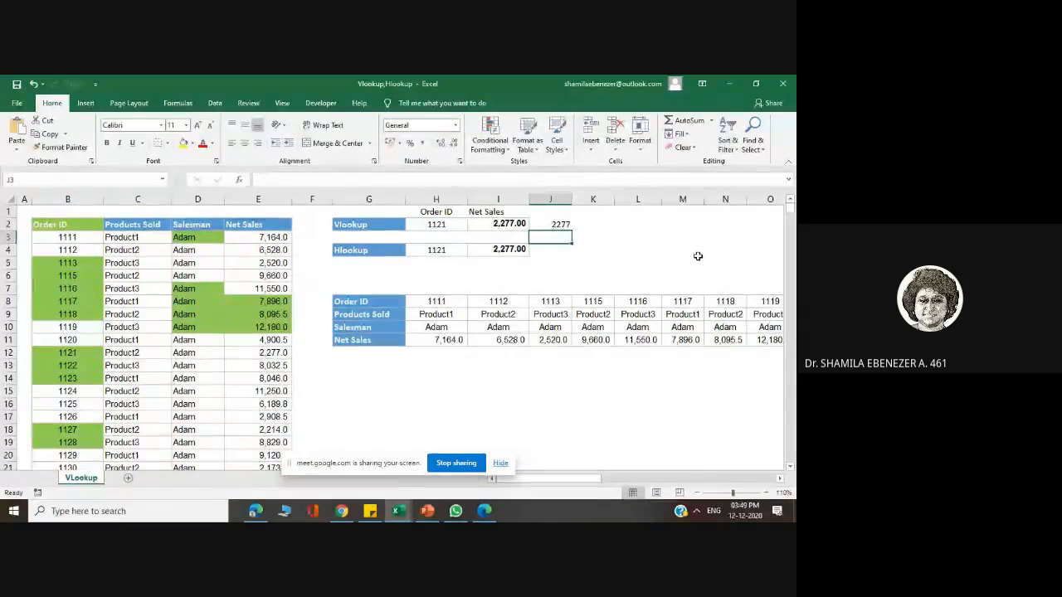
pyautogui.click(556, 224)
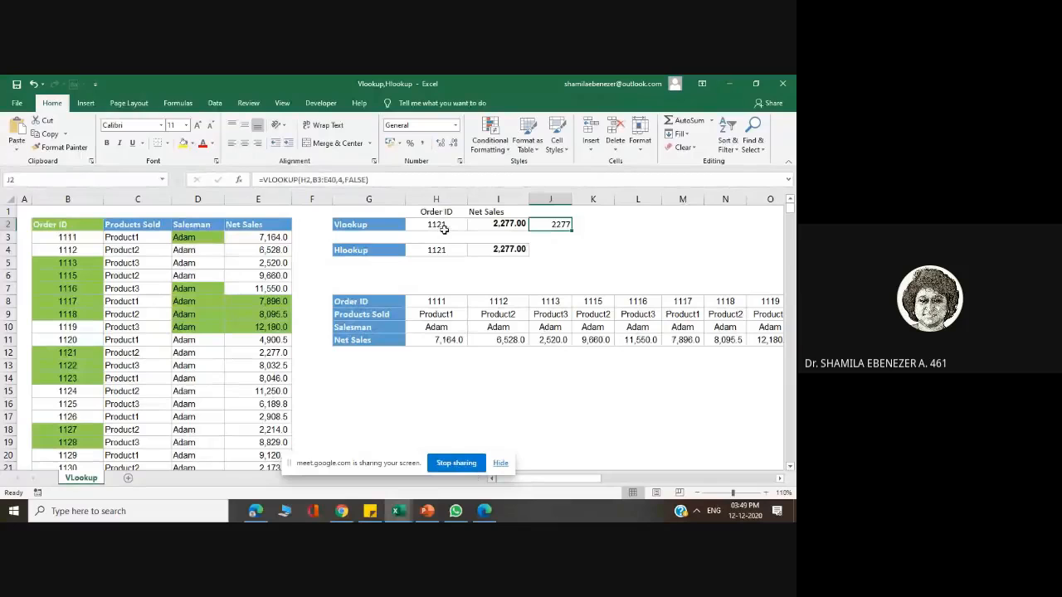
# Step: Test the VLOOKUP by changing the lookup Order ID in H2 to the one listed in B15
pyautogui.click(70, 393)
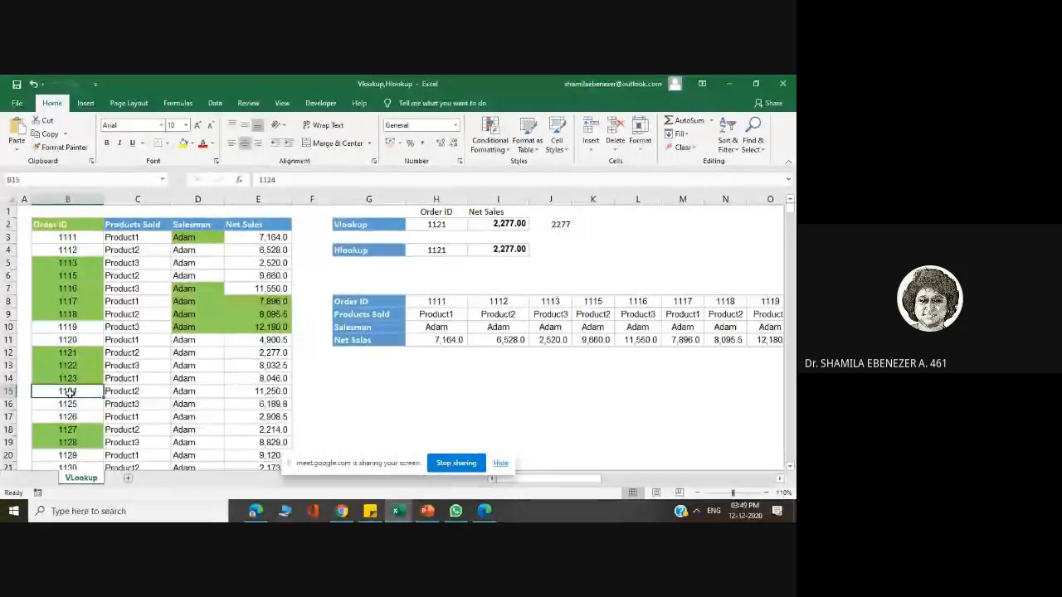
pyautogui.doubleClick(458, 226)
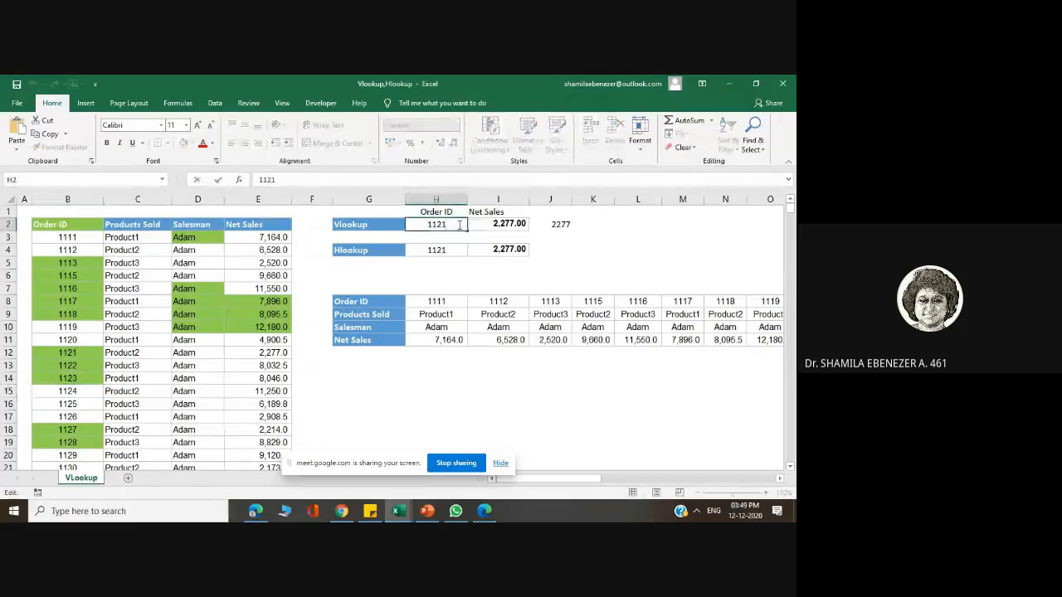
pyautogui.press('BackSpace')
pyautogui.write('4')
pyautogui.press('Return')
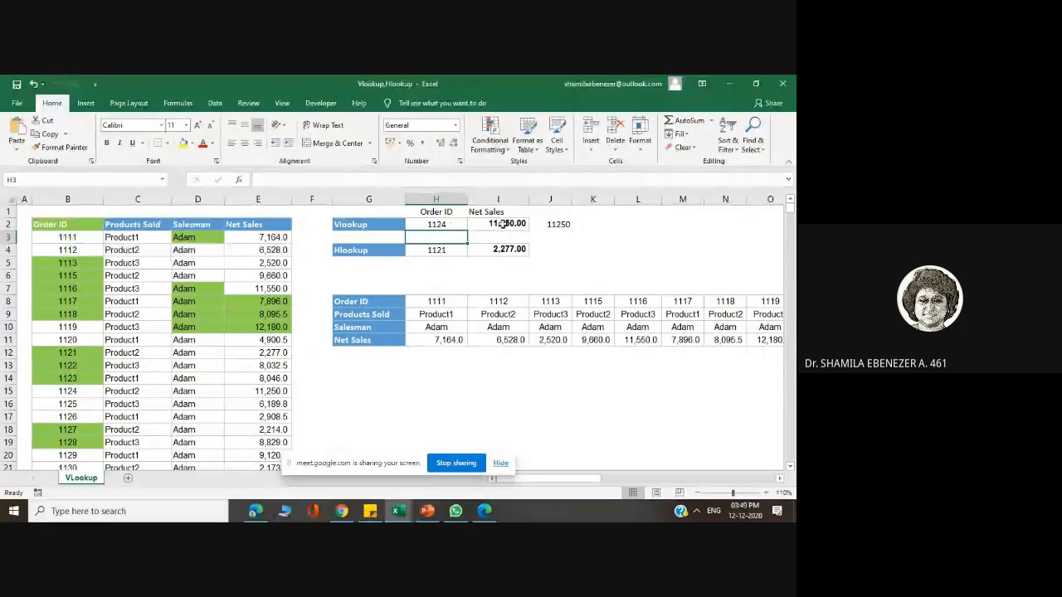
# Step: Change the lookup Order ID in H2 to the one listed in B19 and check the VLOOKUP formula in J2
pyautogui.doubleClick(456, 224)
pyautogui.write('8')
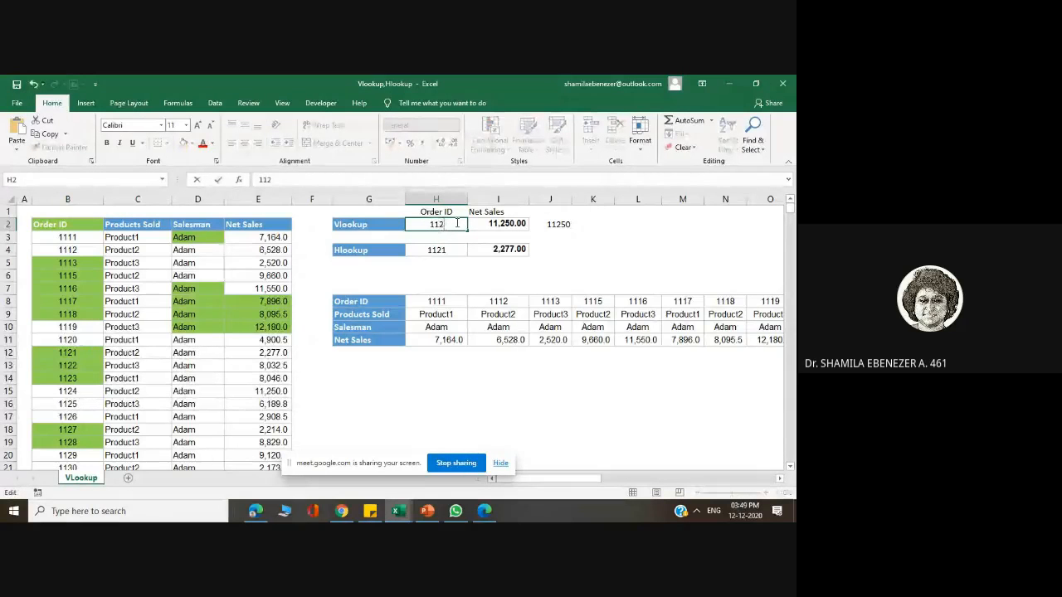
pyautogui.press('Return')
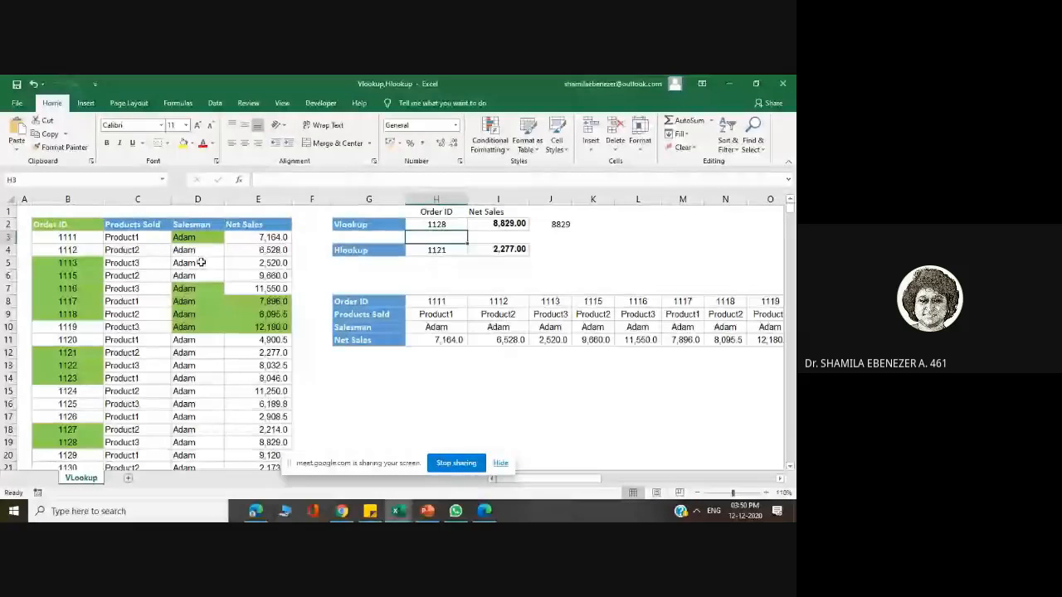
pyautogui.click(554, 224)
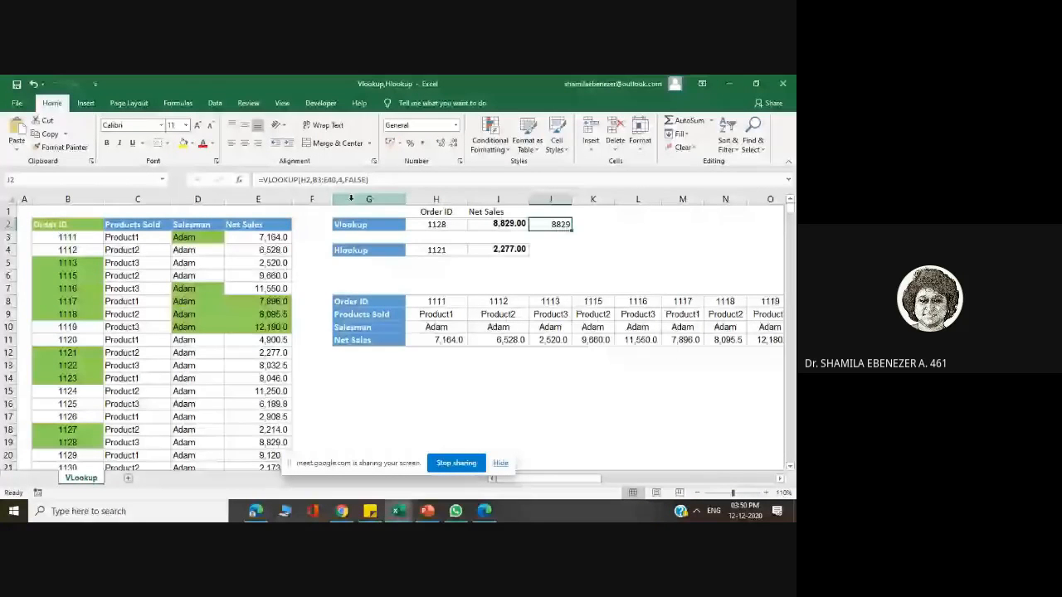
# Step: Examine the HLOOKUP formula in I4, including its lookup value in H4 and the horizontal table it references
pyautogui.click(436, 288)
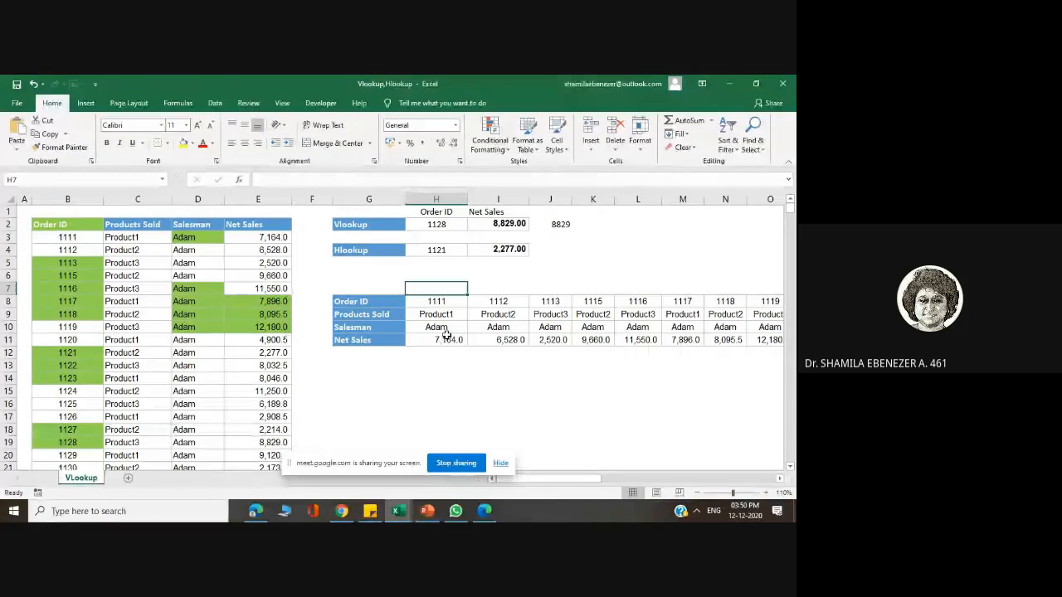
pyautogui.click(510, 250)
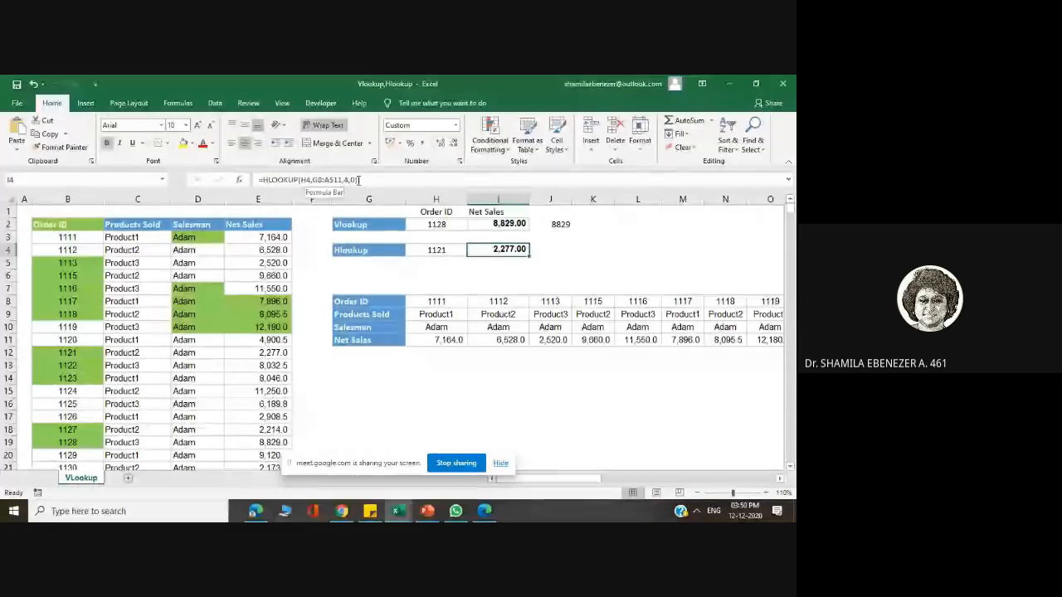
pyautogui.click(442, 250)
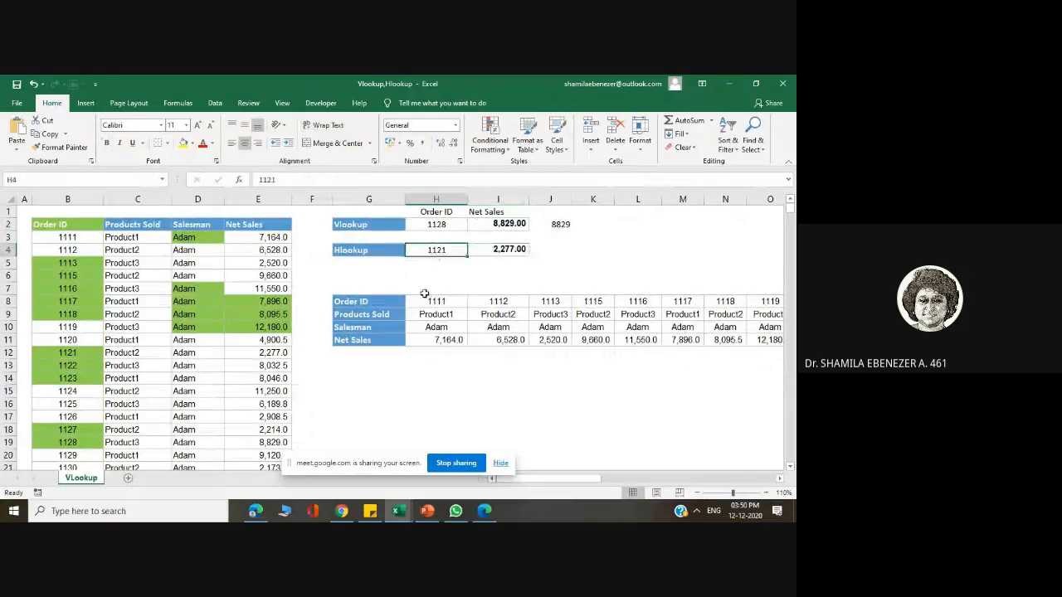
pyautogui.click(491, 250)
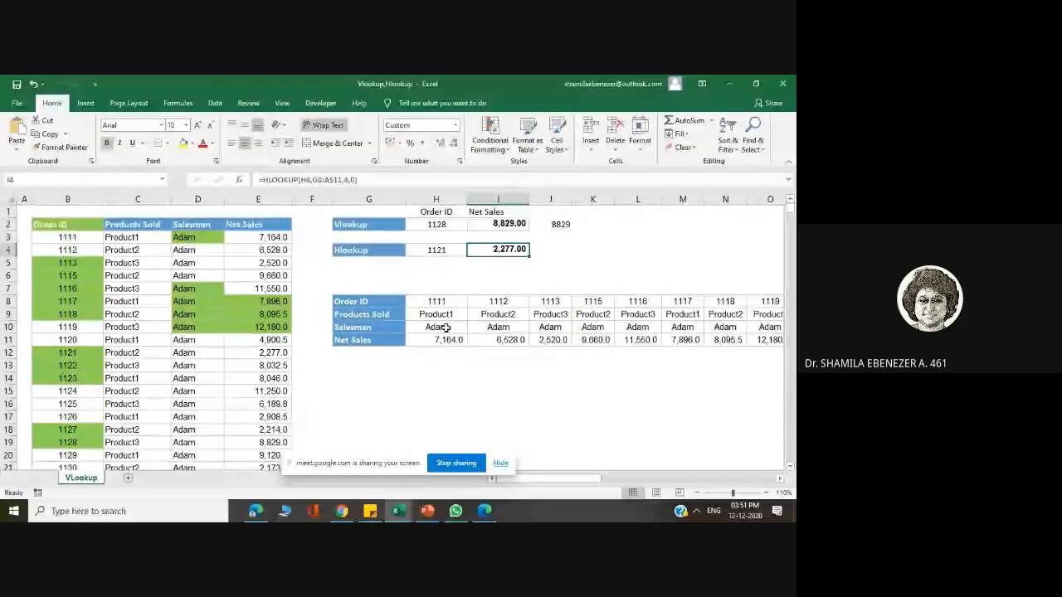
pyautogui.press('F2')
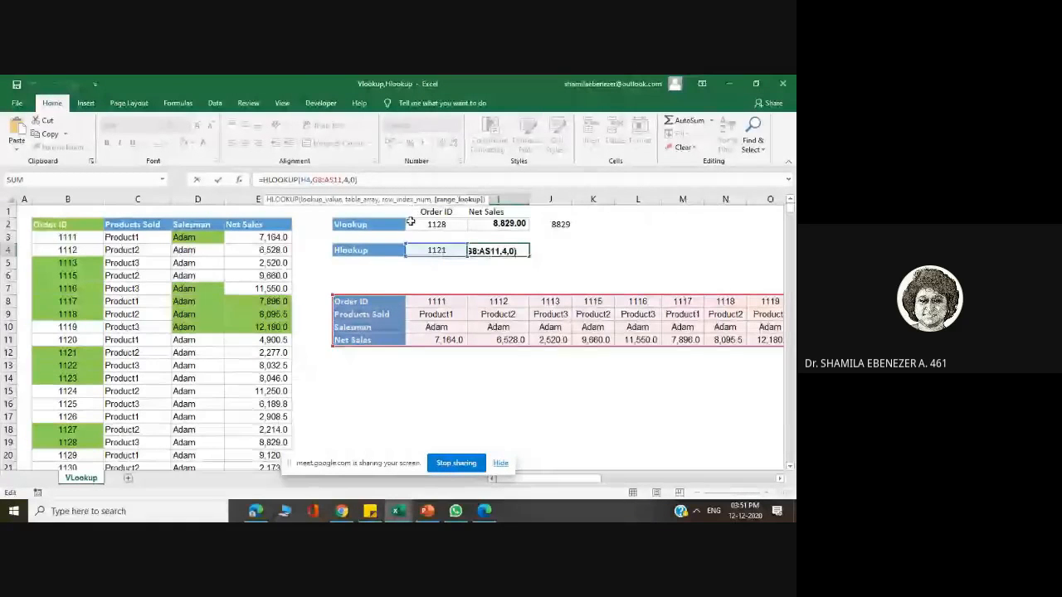
pyautogui.click(410, 284)
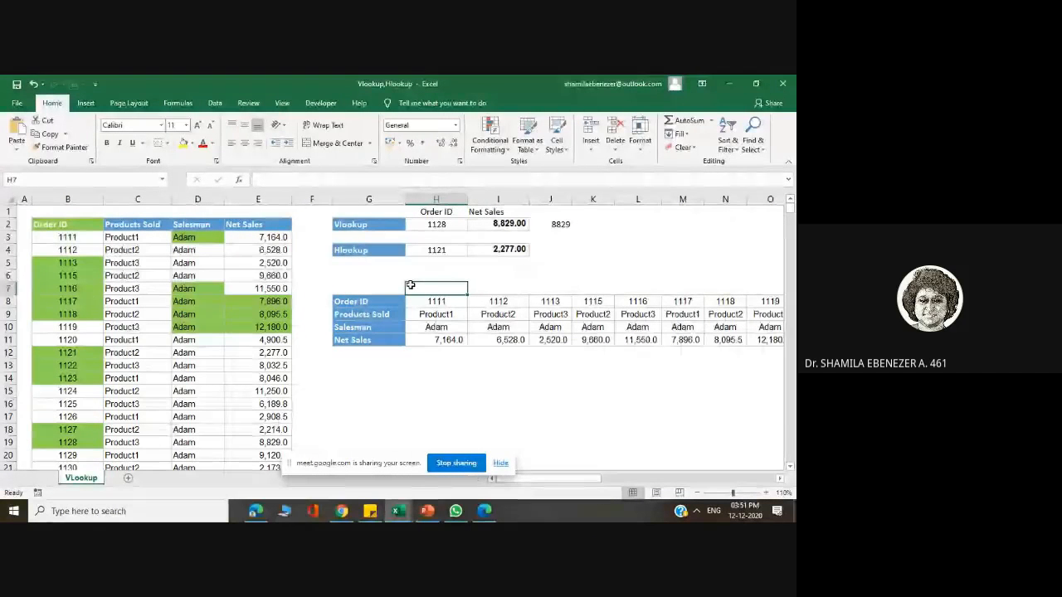
# Step: Switch to the Data Analysis using Excel presentation in PowerPoint and show the Statistical functions overview on slide 31
pyautogui.click(734, 83)
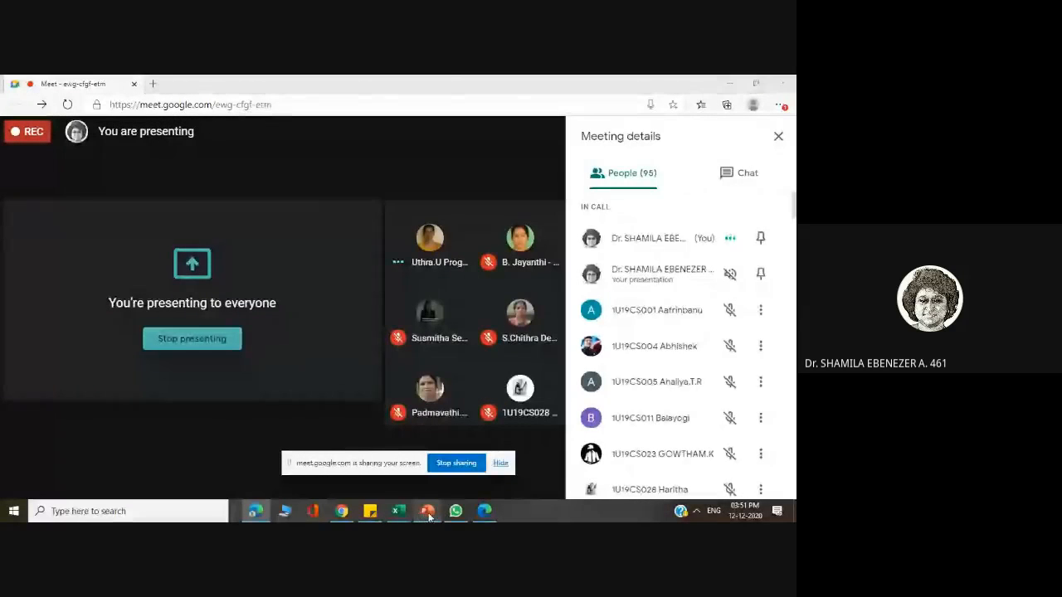
pyautogui.click(427, 511)
pyautogui.scroll(-1, 501, 326)
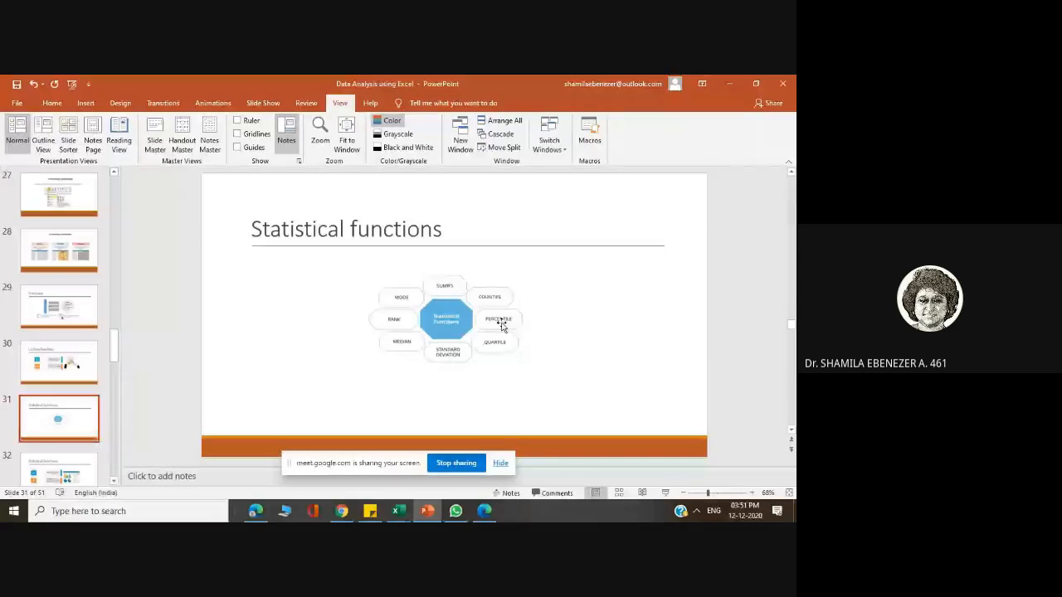
pyautogui.scroll(2, 501, 326)
pyautogui.scroll(-2, 501, 326)
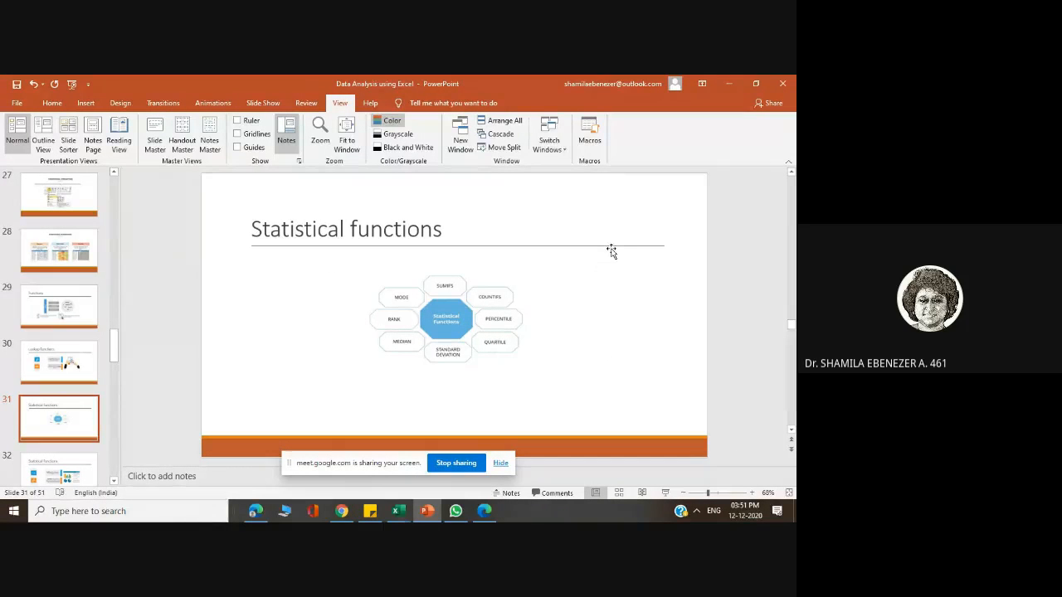
# Step: Switch to the Statistics Functions workbook in Excel
pyautogui.click(730, 85)
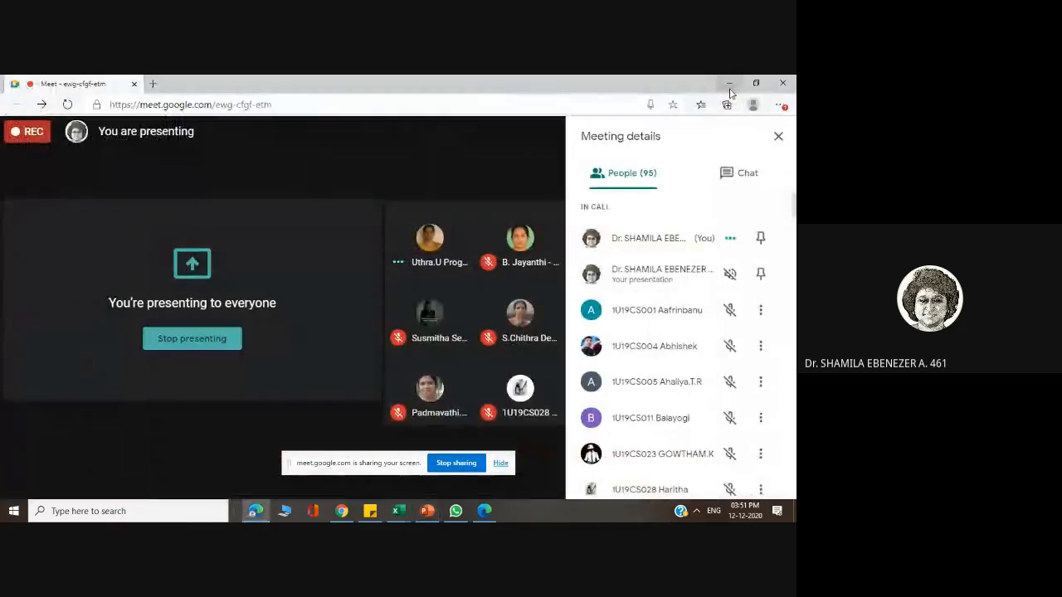
pyautogui.moveTo(398, 514)
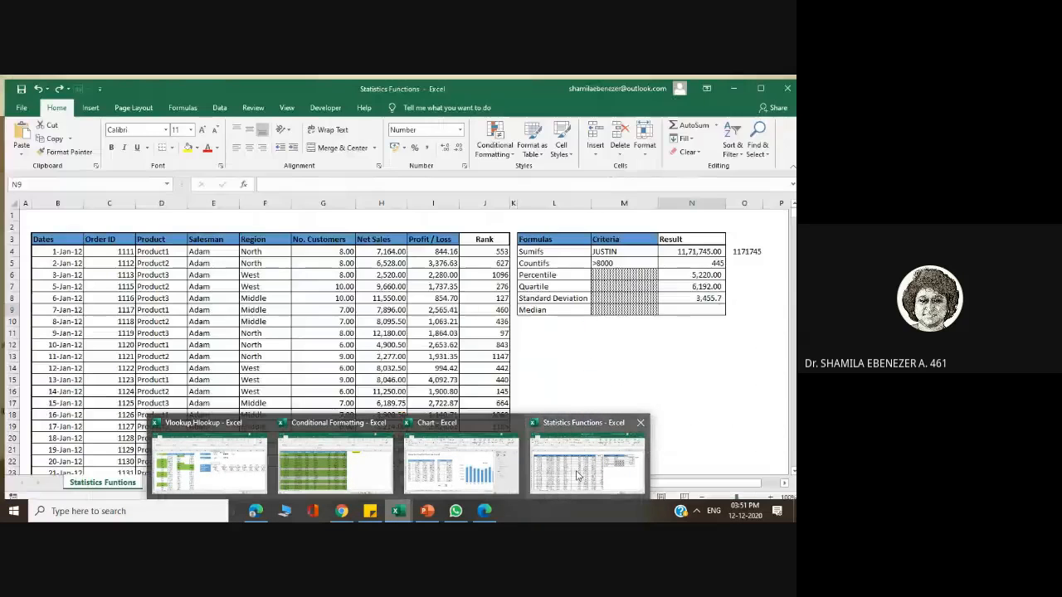
pyautogui.click(578, 475)
pyautogui.scroll(-2, 587, 412)
pyautogui.scroll(2, 587, 412)
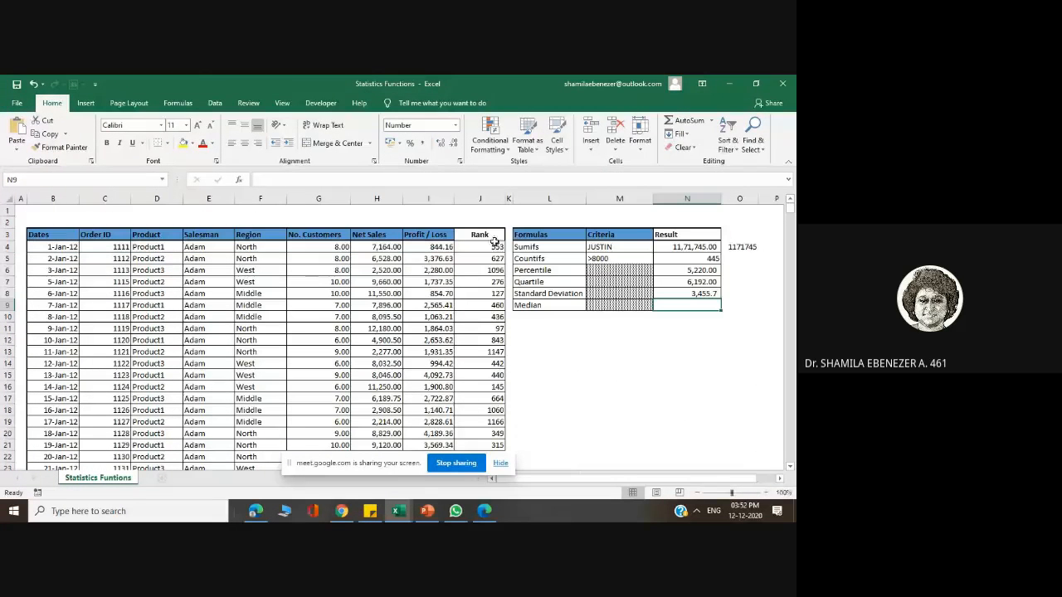
# Step: Examine the RANK formula in J4, the Salesman column entries and the Sumifs criterion in M4
pyautogui.click(494, 248)
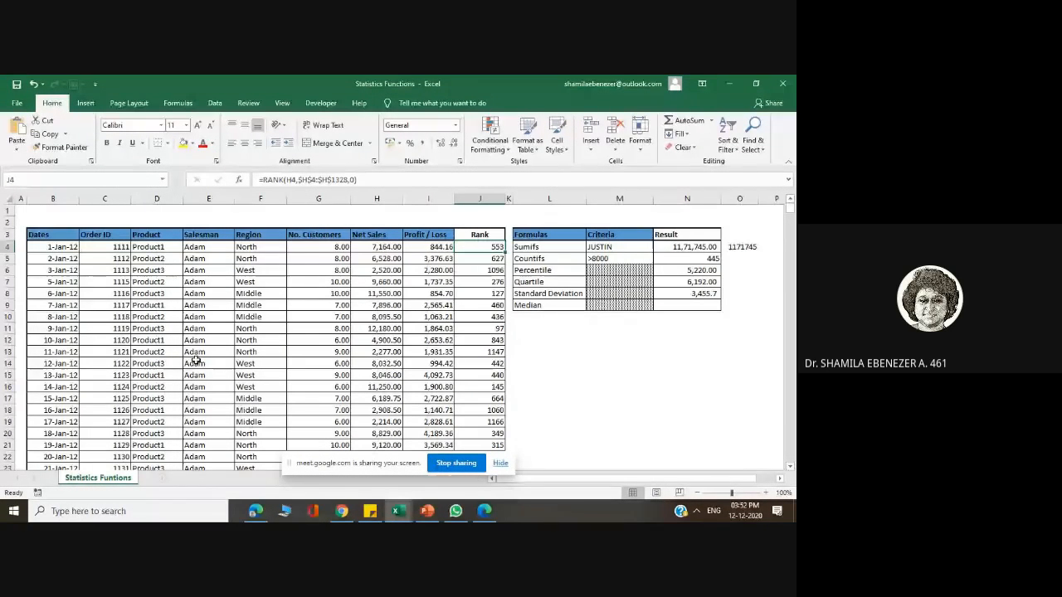
pyautogui.click(231, 294)
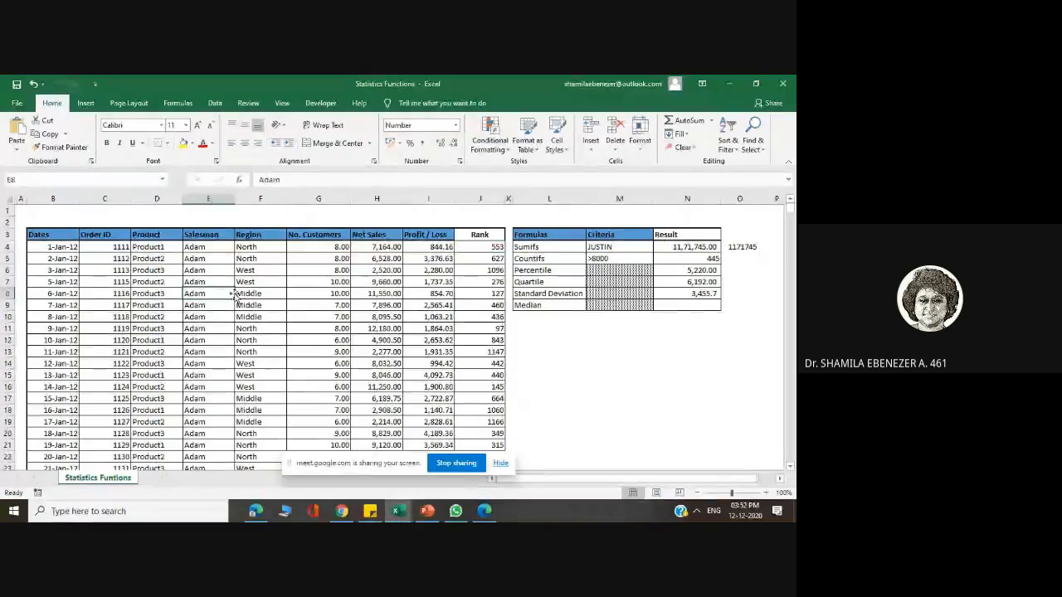
pyautogui.scroll(-1, 217, 257)
pyautogui.scroll(1, 217, 257)
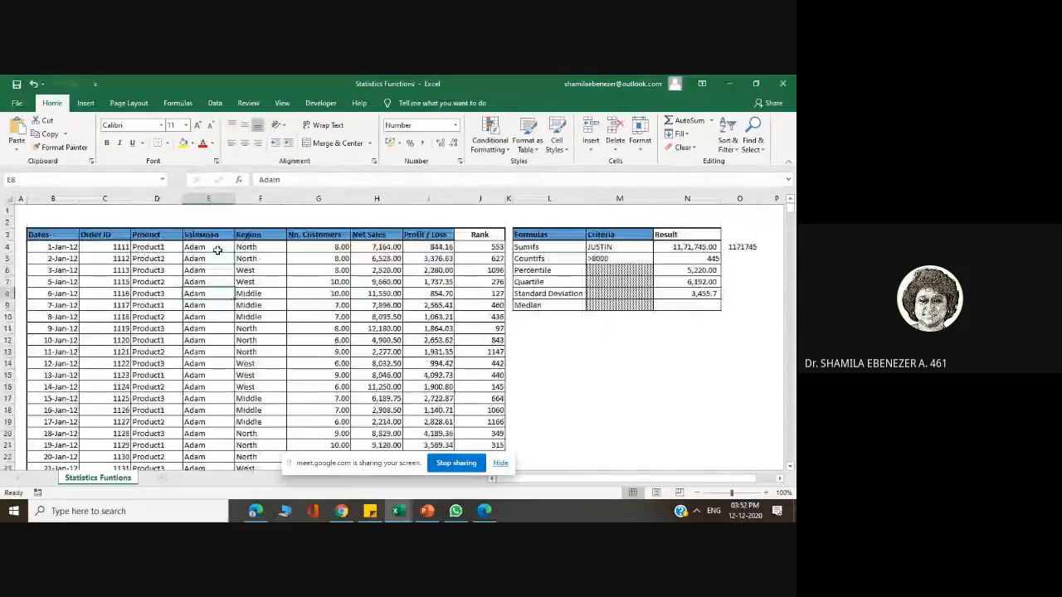
pyautogui.scroll(-16, 215, 243)
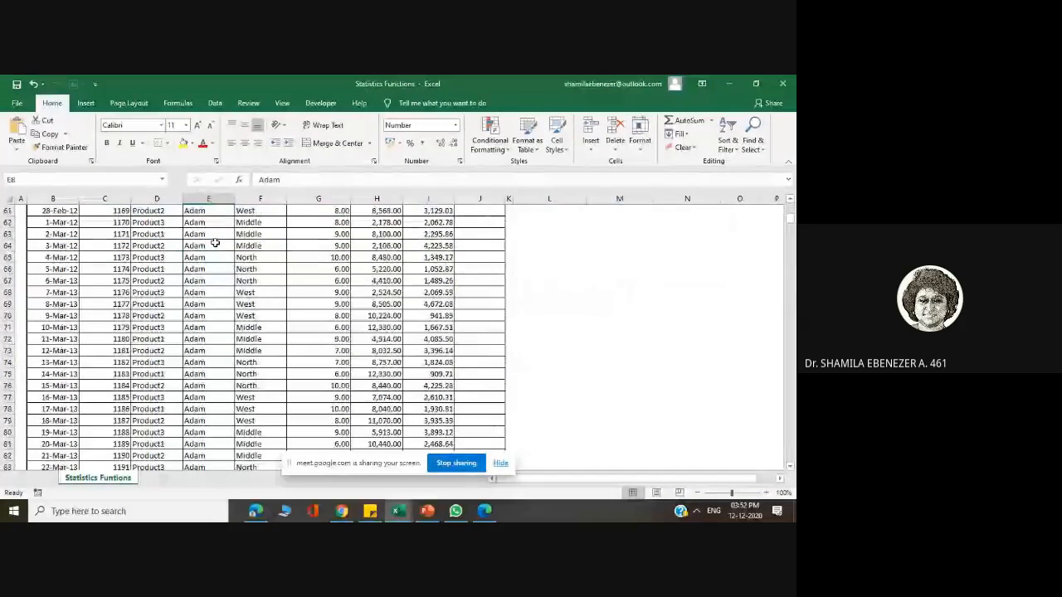
pyautogui.scroll(16, 215, 243)
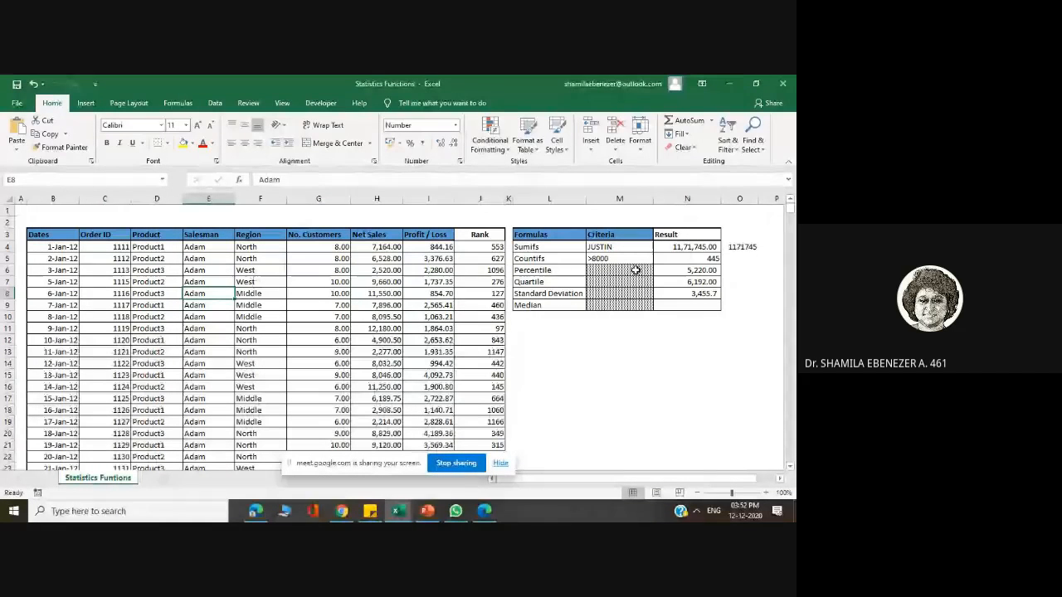
pyautogui.click(618, 247)
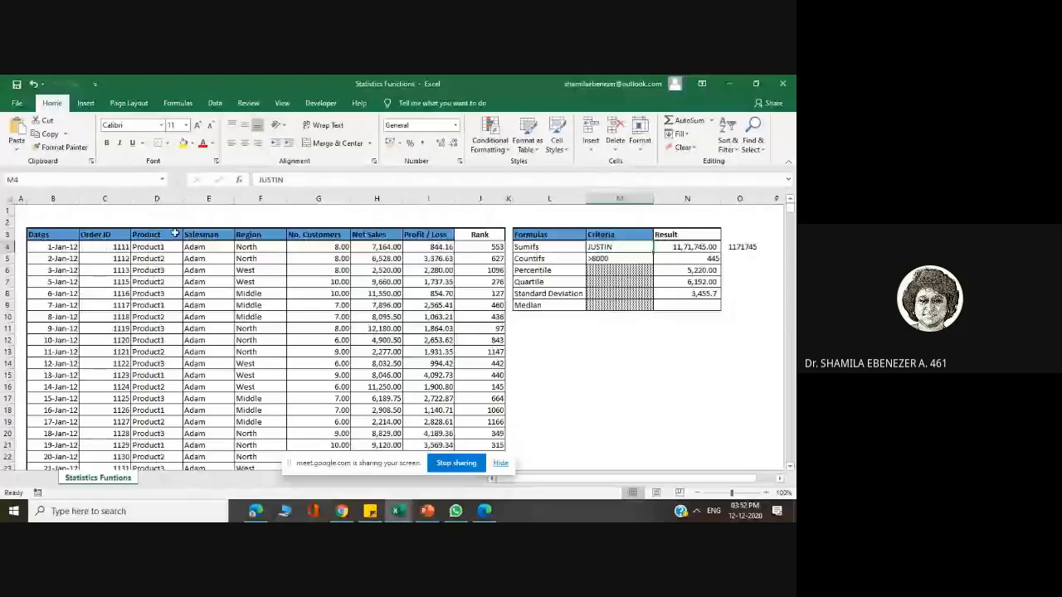
pyautogui.scroll(-5, 180, 248)
pyautogui.scroll(-20, 180, 248)
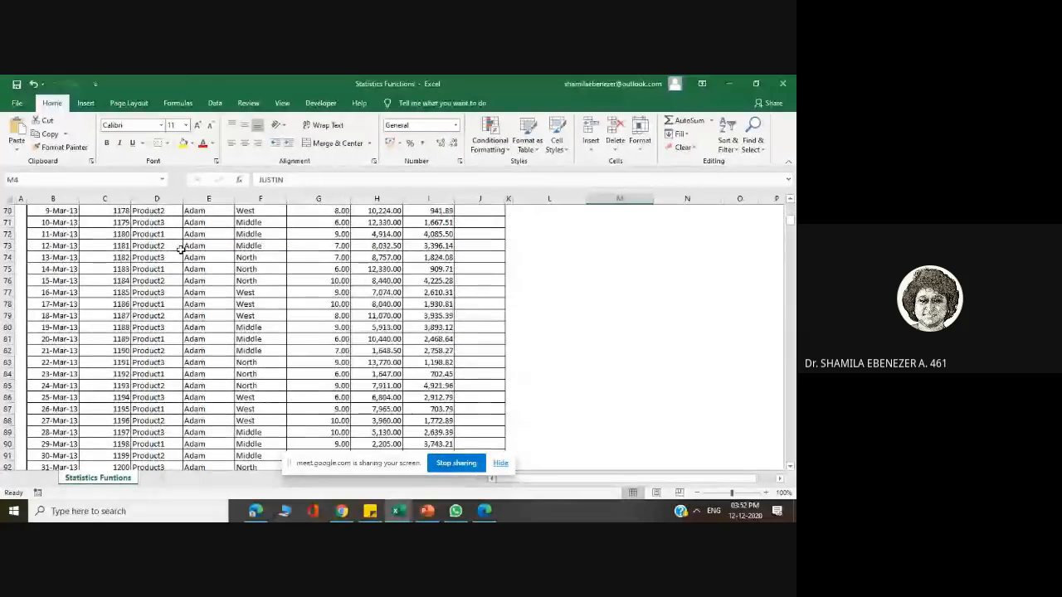
pyautogui.scroll(6, 180, 249)
pyautogui.scroll(20, 180, 249)
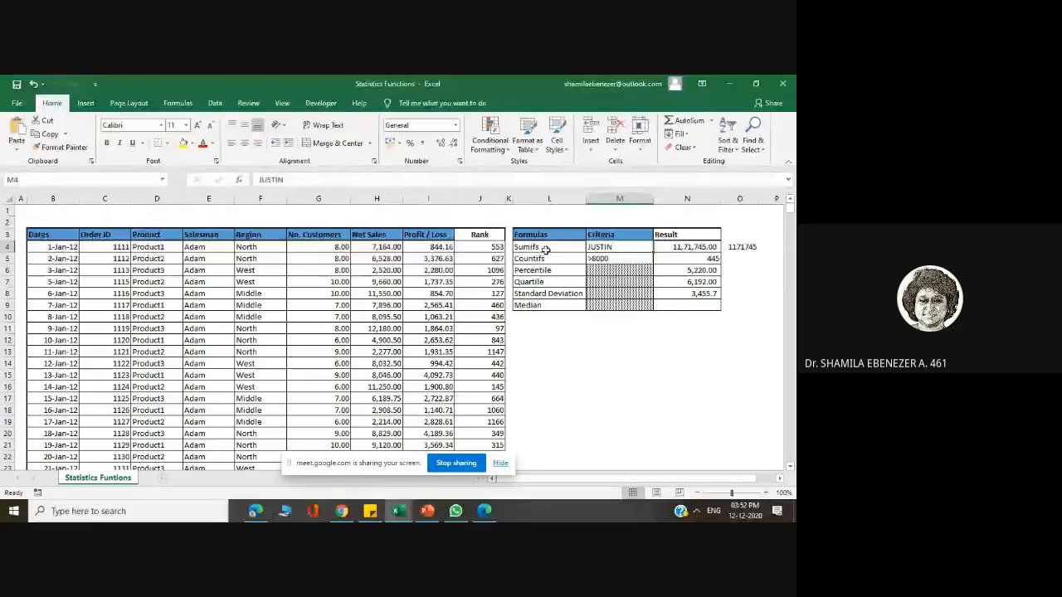
# Step: Show the SUMIFS and COUNTIFS explanation on slide 32 in PowerPoint, and return to the Statistics Functions workbook in Excel
pyautogui.click(426, 515)
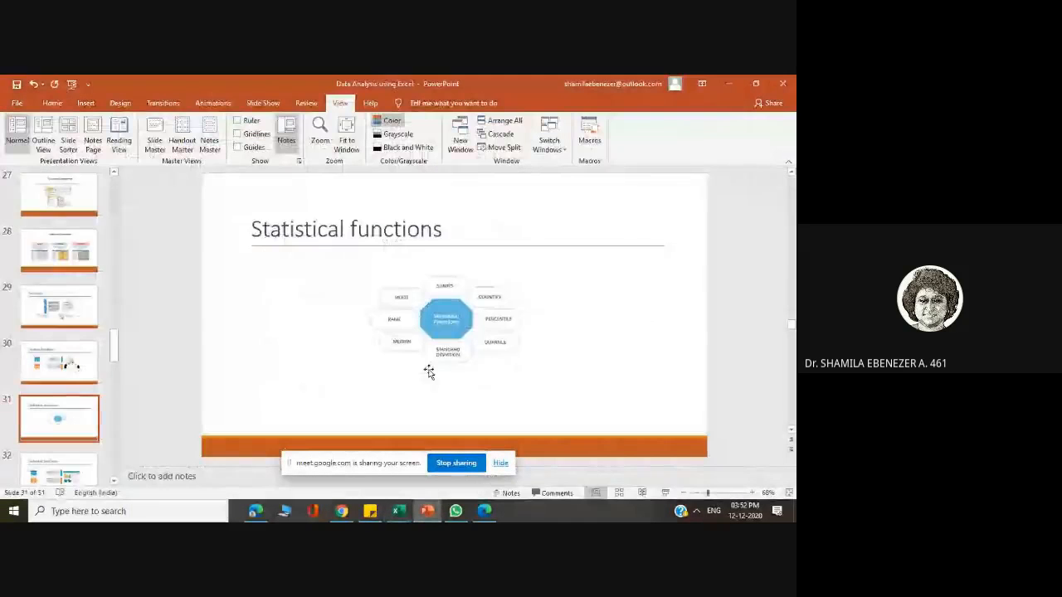
pyautogui.scroll(-2, 428, 372)
pyautogui.scroll(1, 429, 359)
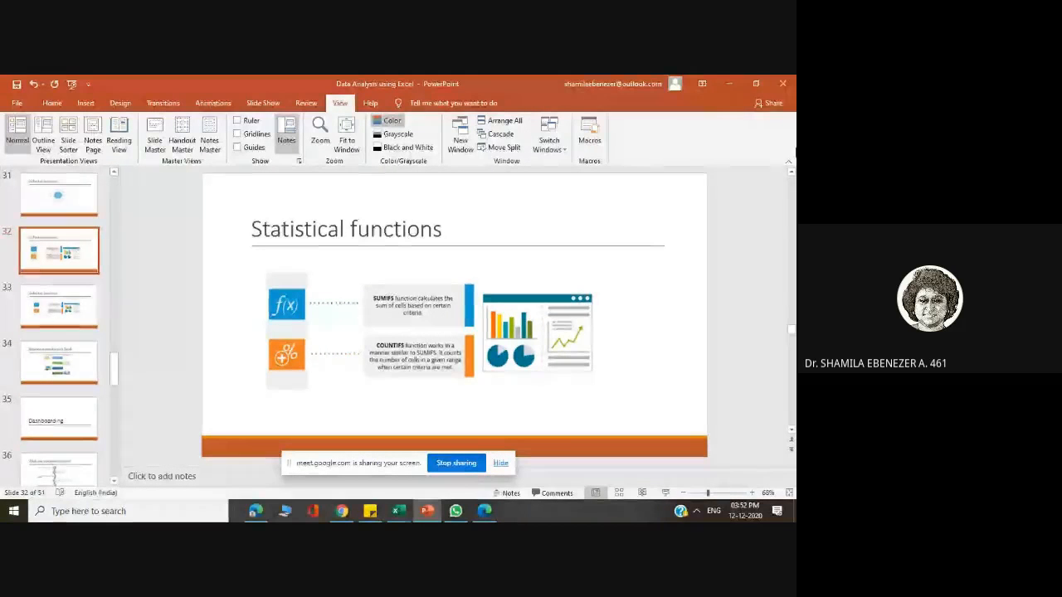
pyautogui.click(728, 84)
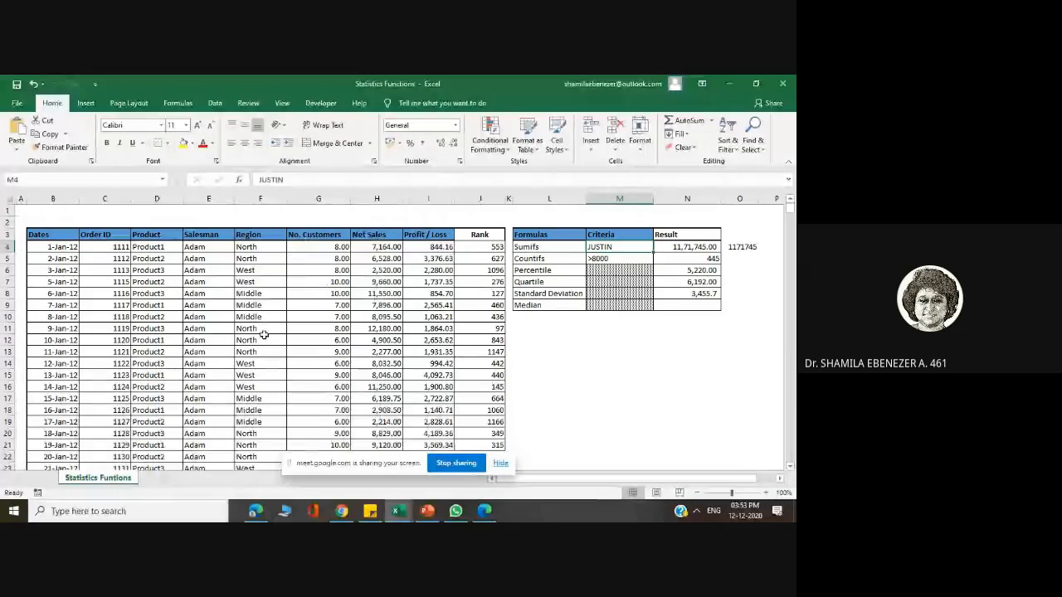
# Step: Start a new SUMIFS formula in O4 with the Net Sales values H4:H1328 as the sum range
pyautogui.click(699, 247)
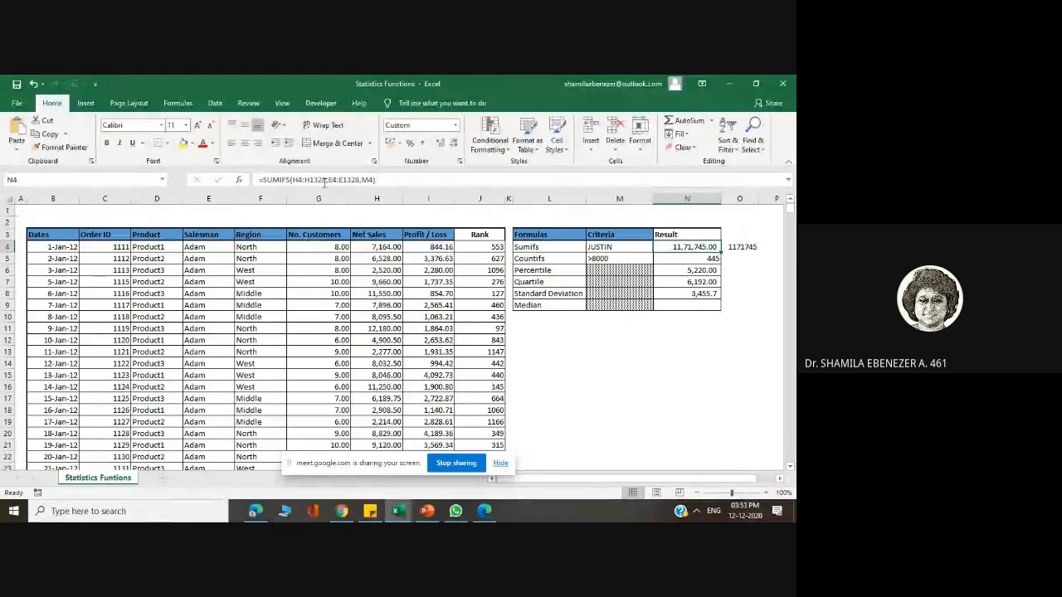
pyautogui.click(741, 246)
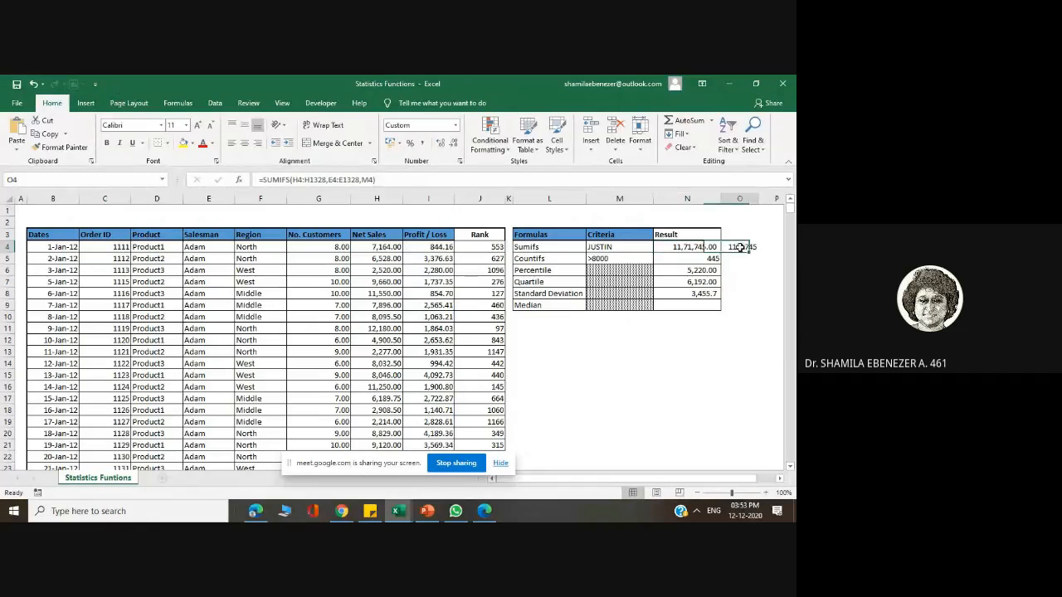
pyautogui.write('=su')
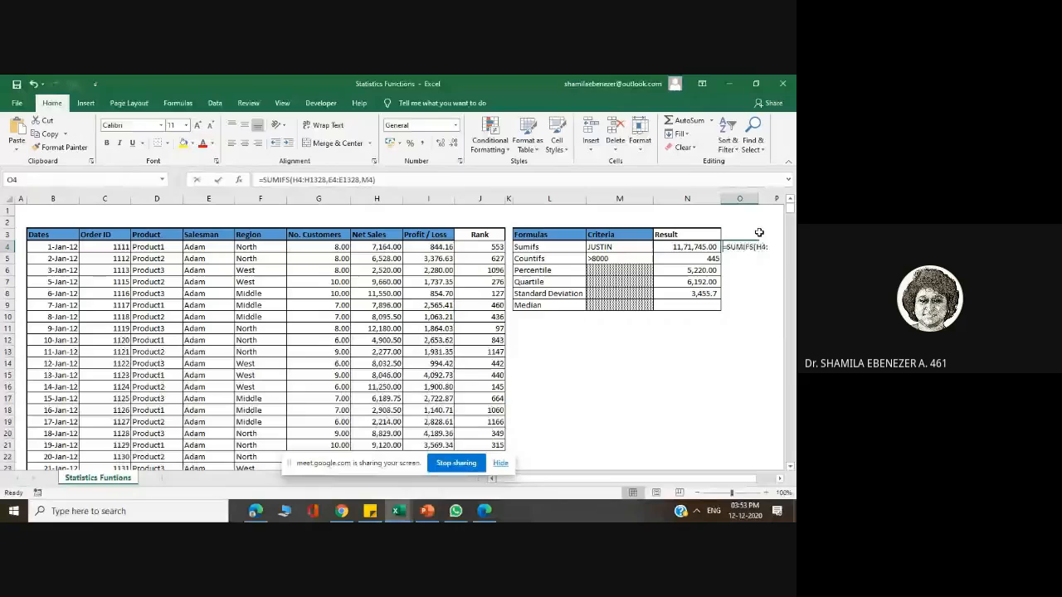
pyautogui.write('m')
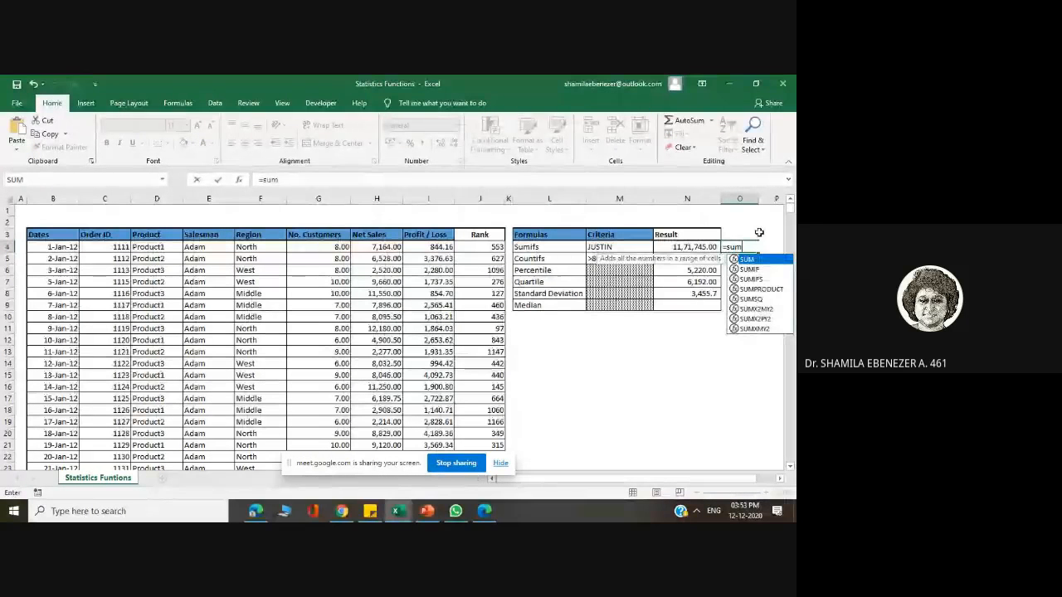
pyautogui.write('i')
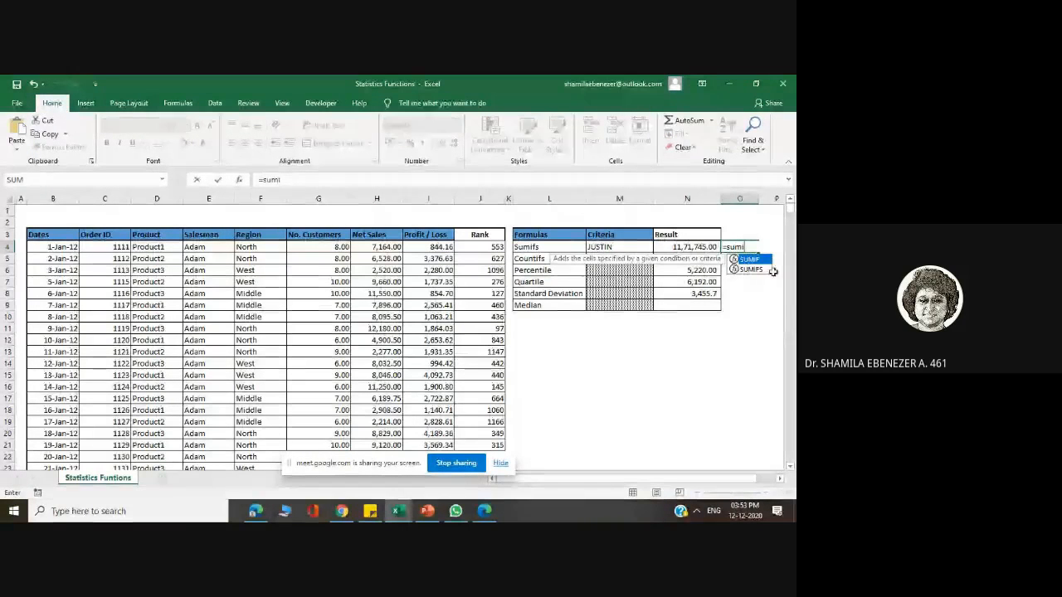
pyautogui.doubleClick(756, 270)
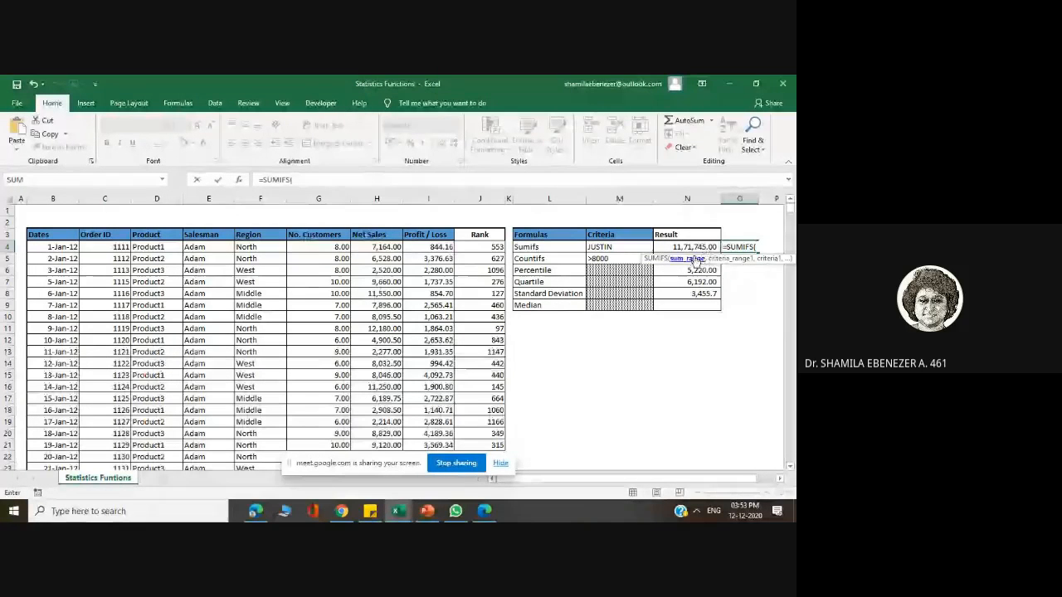
pyautogui.click(388, 247)
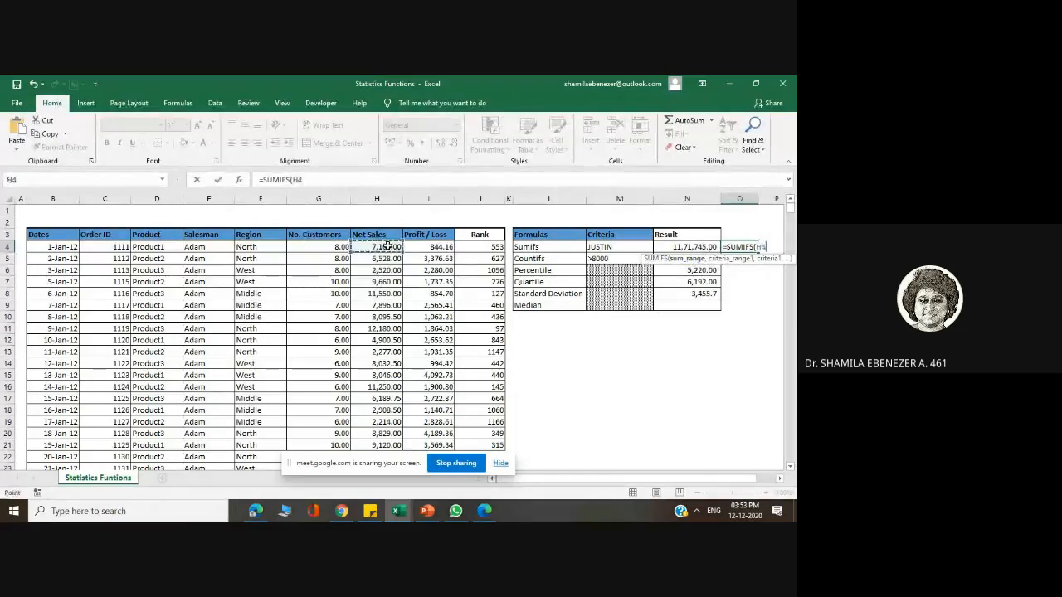
pyautogui.hotkey('ctrl', 'shift', 'Down')
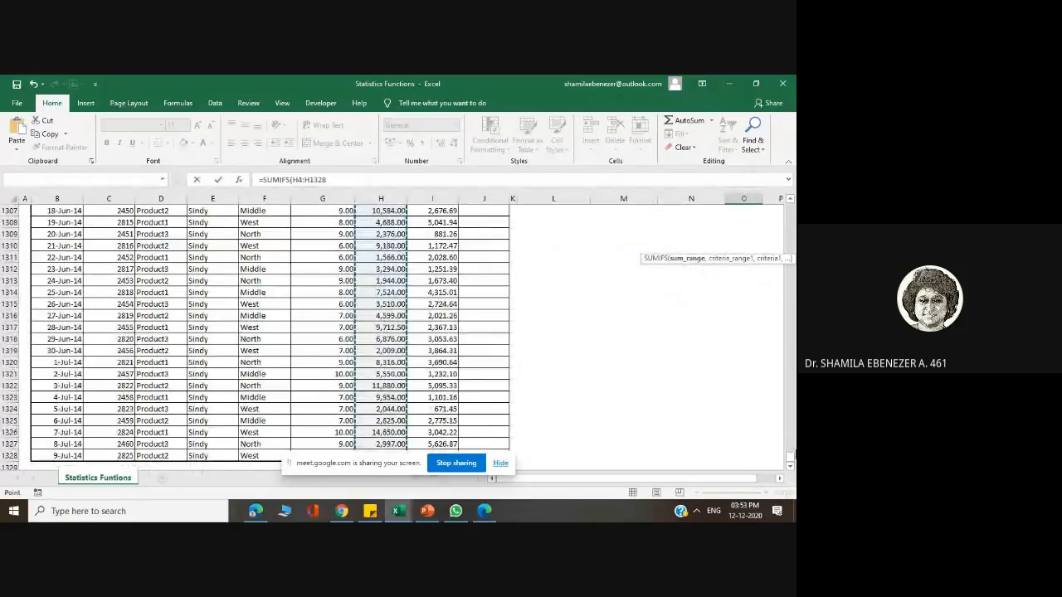
pyautogui.moveTo(790, 462); pyautogui.dragTo(787, 216)
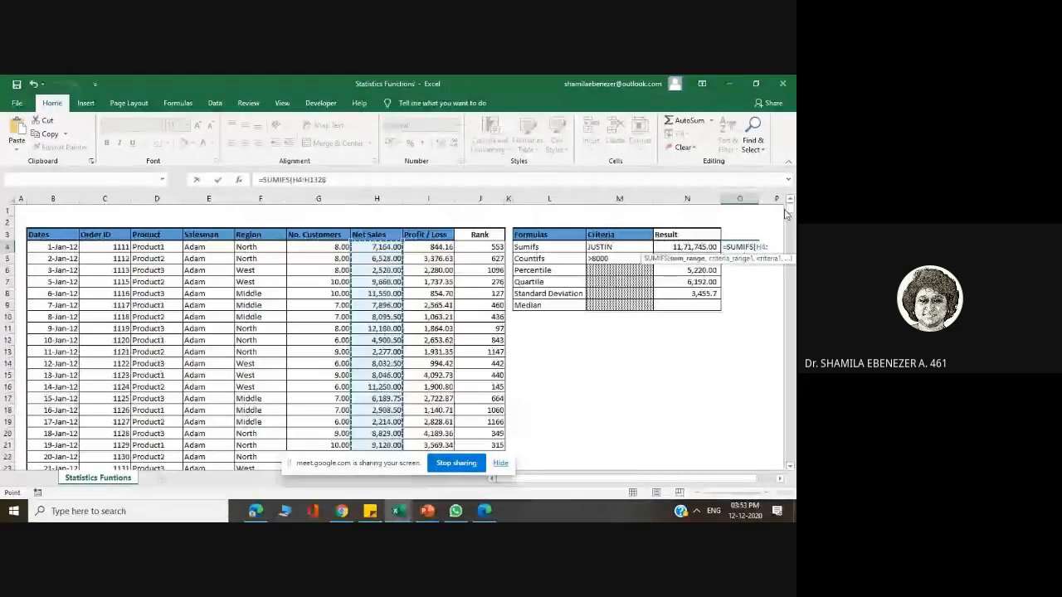
pyautogui.click(764, 247)
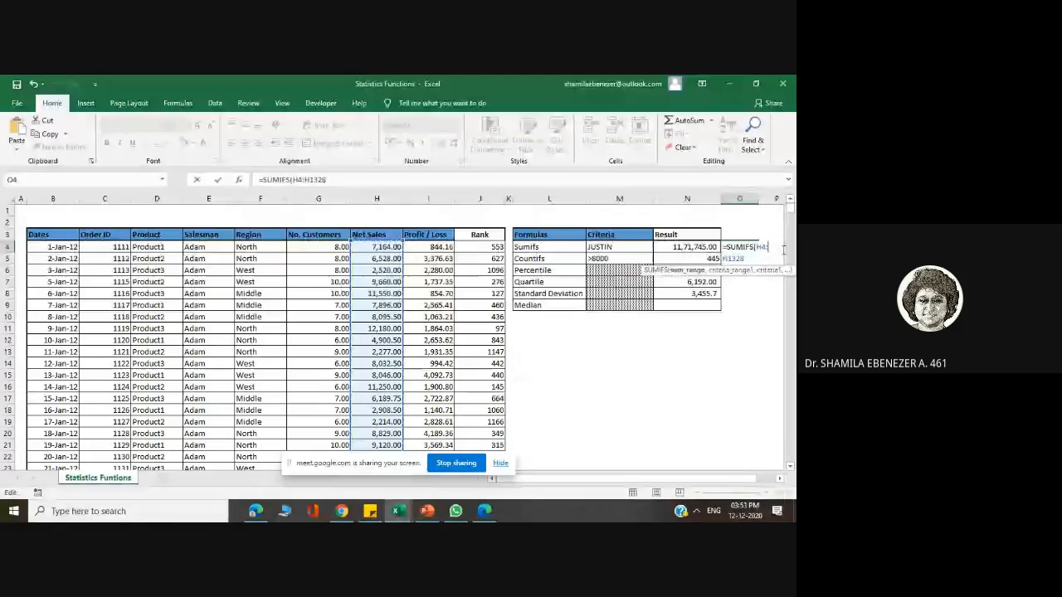
pyautogui.click(387, 247)
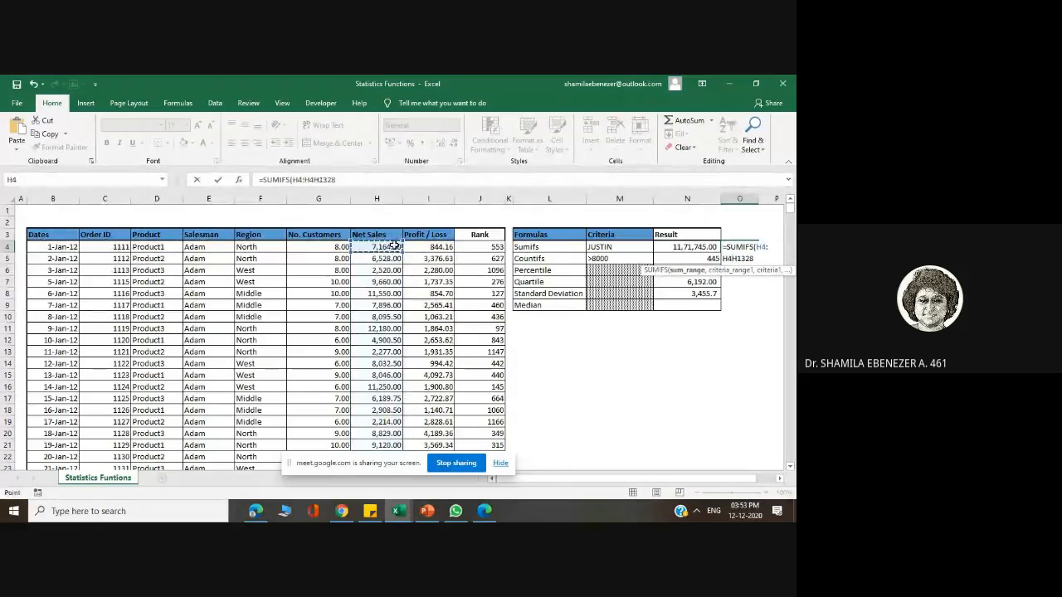
pyautogui.press('BackSpace')
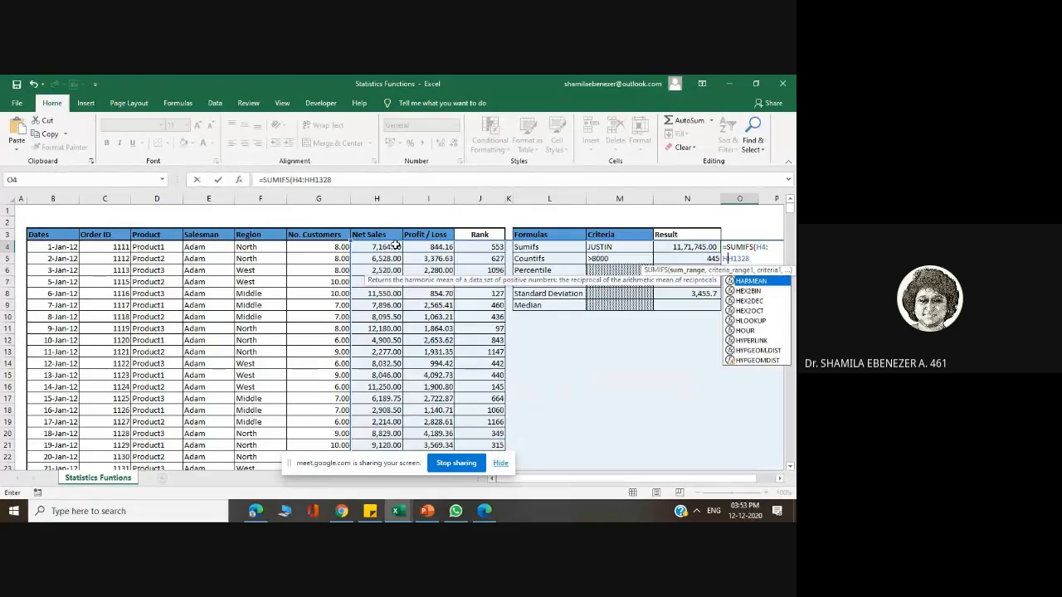
pyautogui.press('BackSpace')
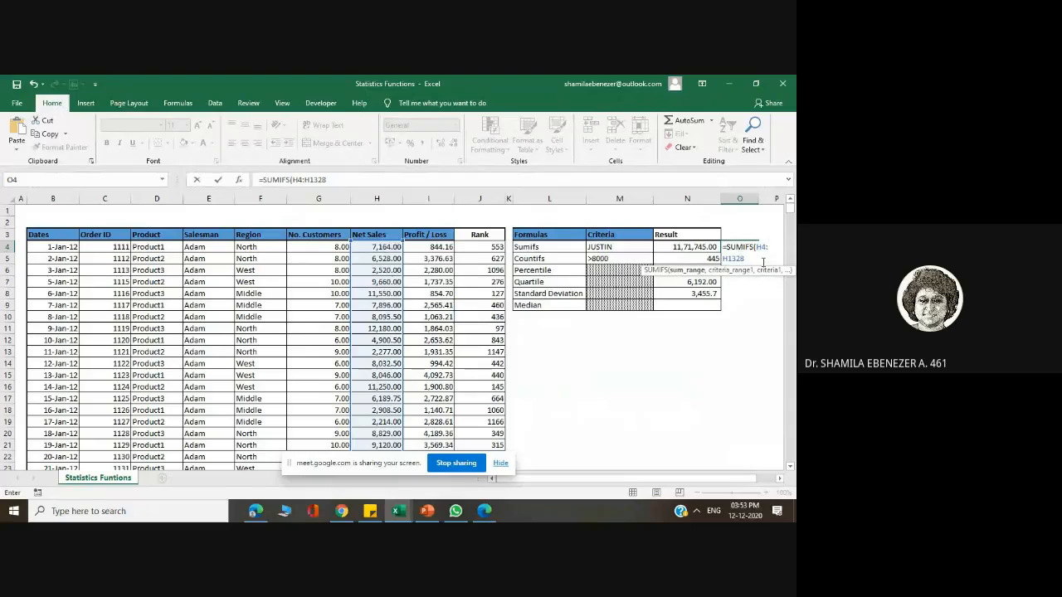
# Step: Complete the SUMIFS formula in O4 with the Salesman entries E4:E1328 as criteria range and M4 as the criterion
pyautogui.write(',')
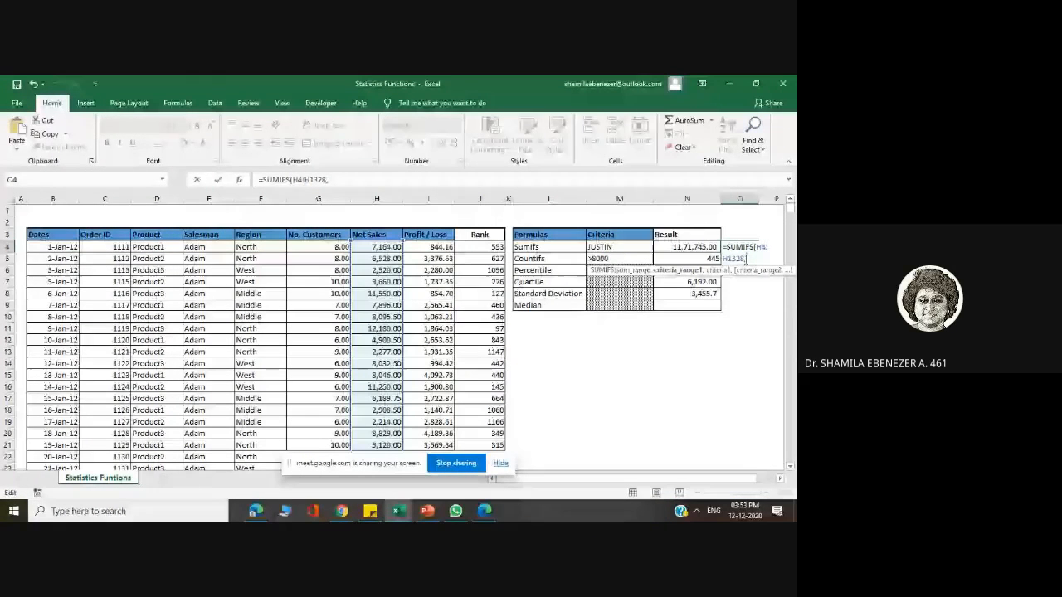
pyautogui.click(206, 247)
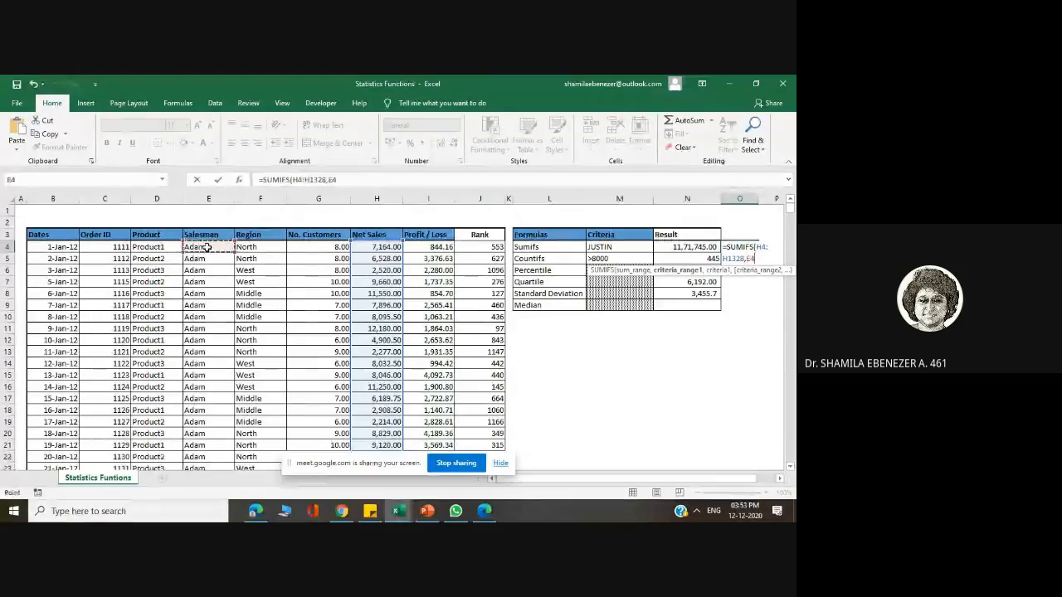
pyautogui.hotkey('ctrl', 'shift', 'Down')
pyautogui.write(',')
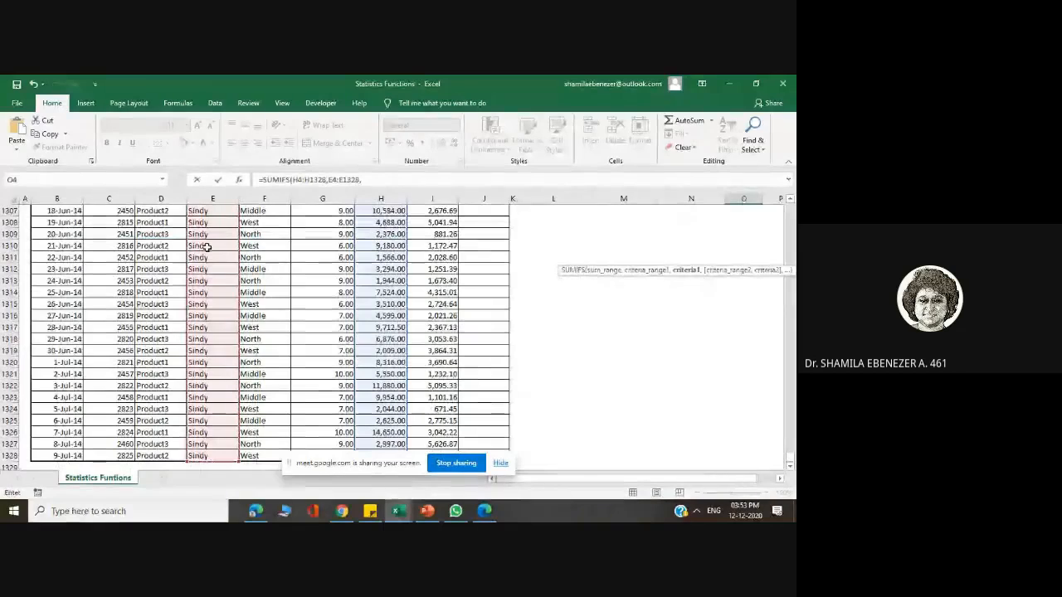
pyautogui.moveTo(790, 461); pyautogui.dragTo(791, 203)
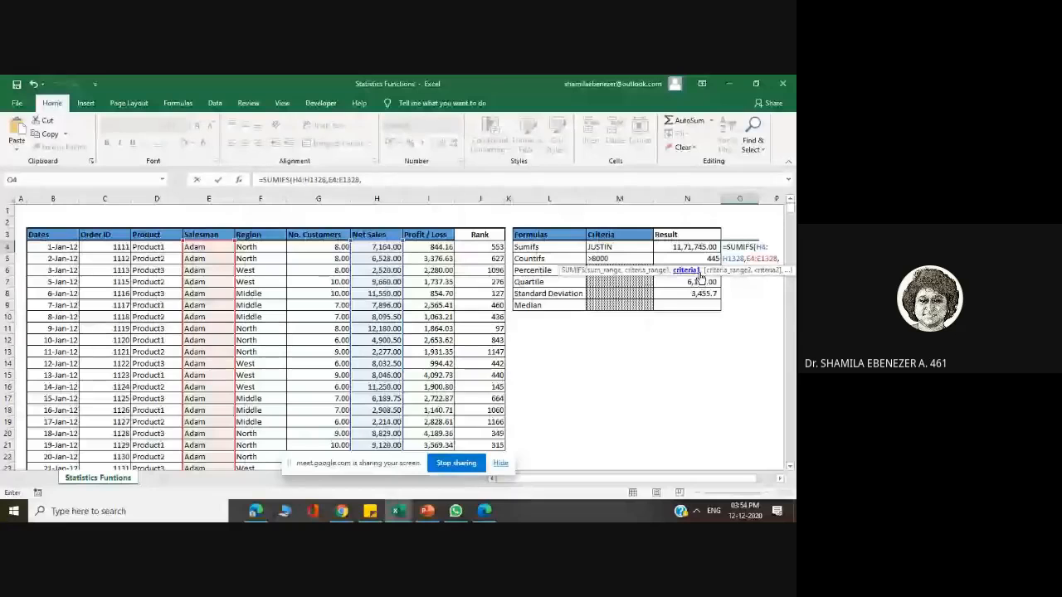
pyautogui.click(605, 247)
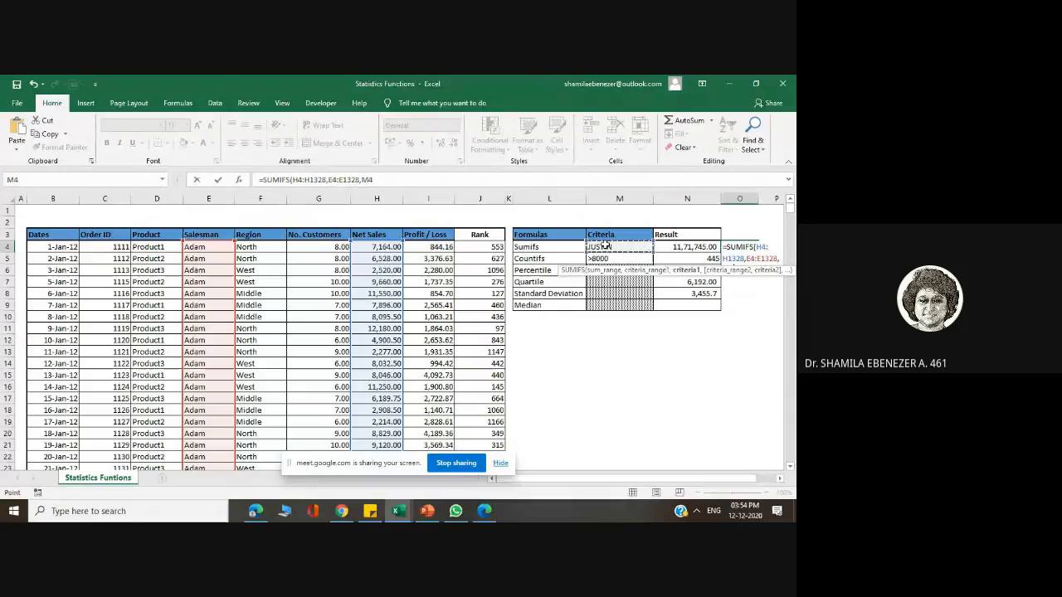
pyautogui.write(')')
pyautogui.press('Return')
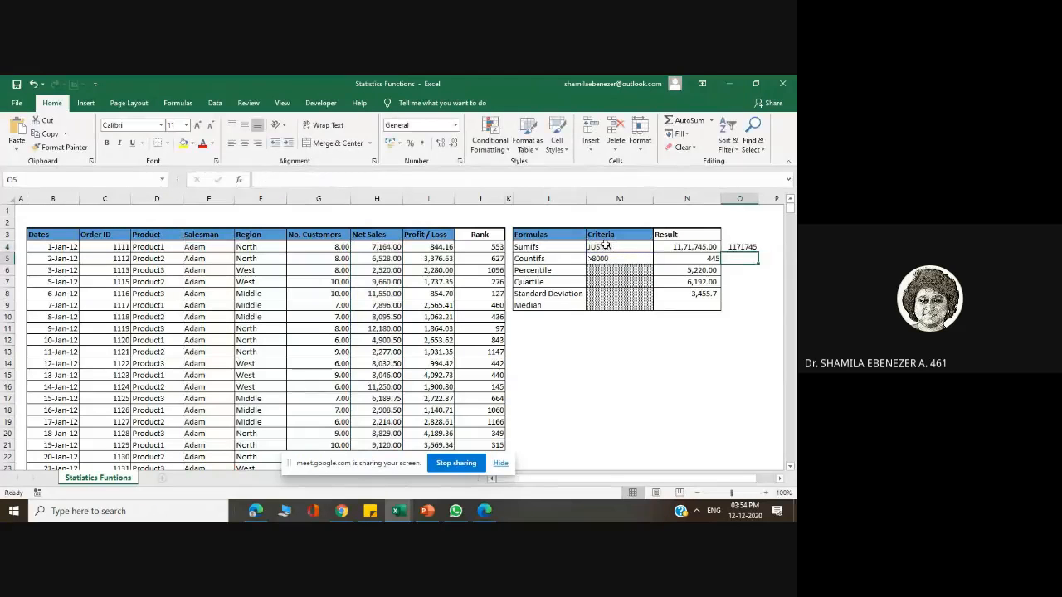
# Step: Replace the Sumifs criterion in M4 with the name of the first salesman listed in the Salesman column
pyautogui.click(748, 246)
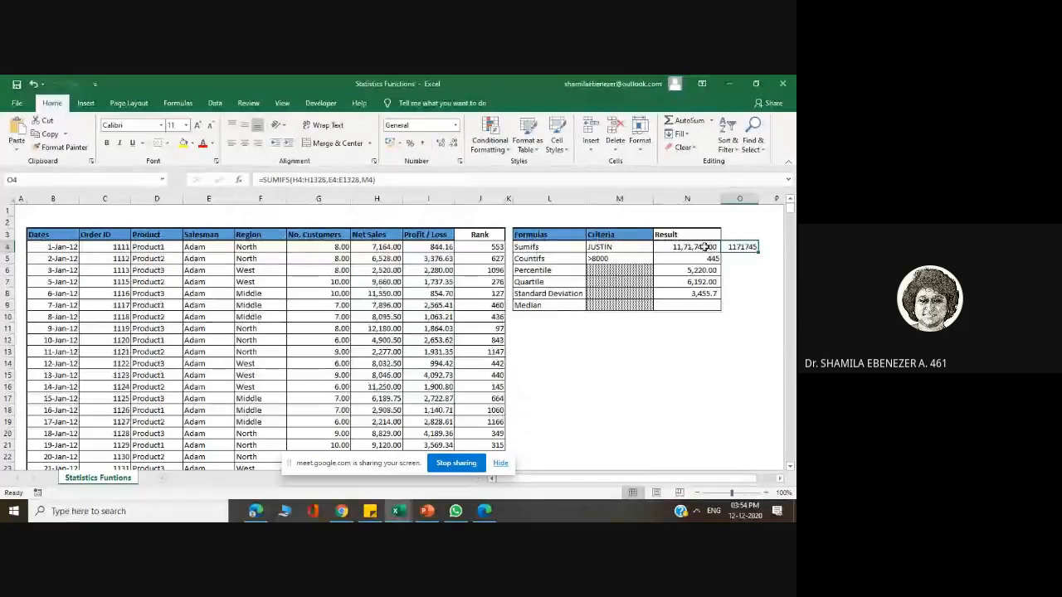
pyautogui.click(609, 249)
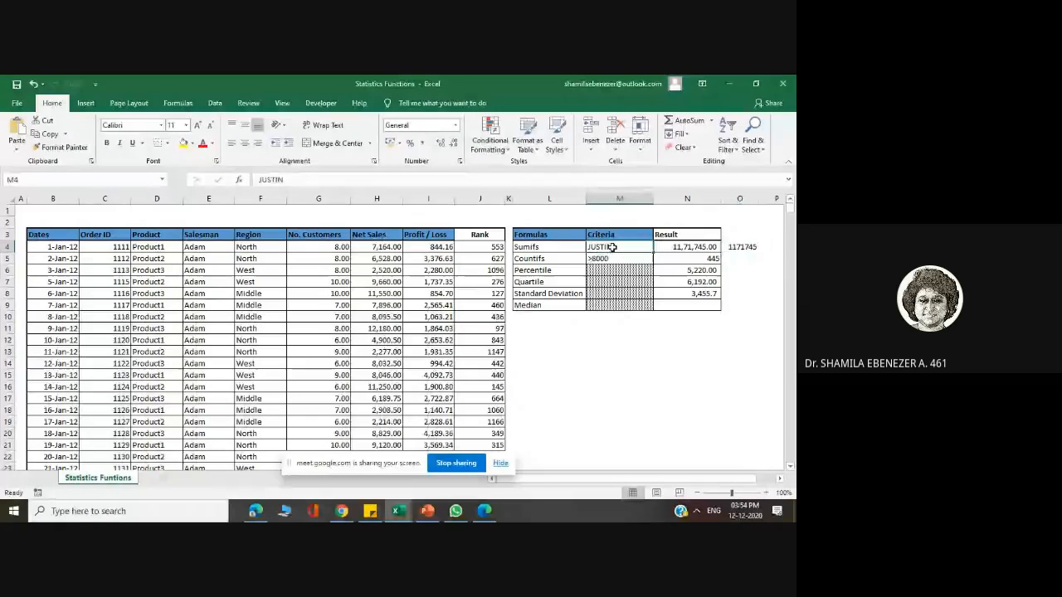
pyautogui.doubleClick(634, 246)
pyautogui.moveTo(635, 246); pyautogui.dragTo(589, 247)
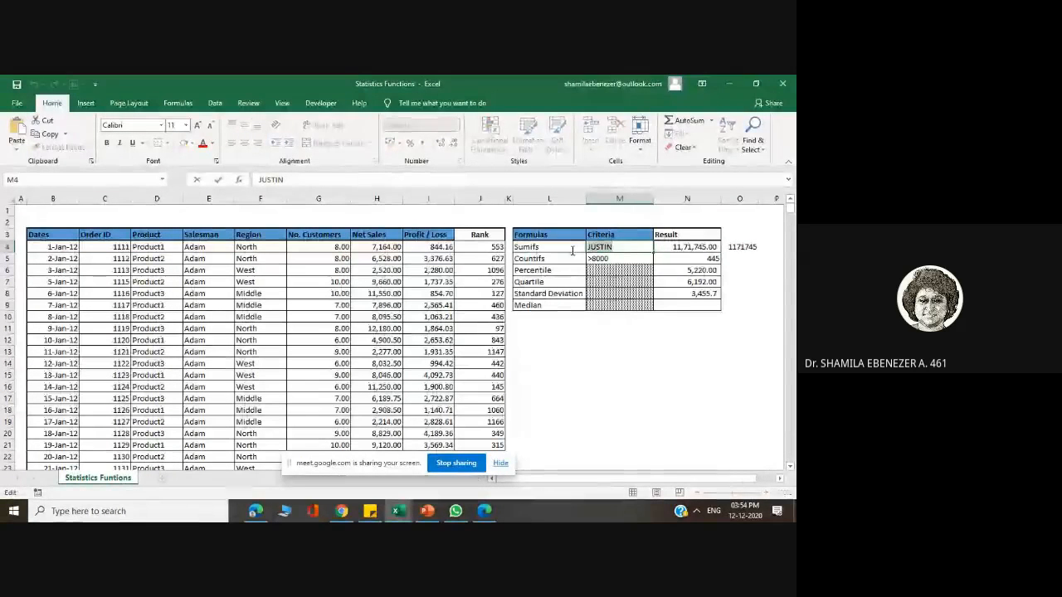
pyautogui.write('Adam')
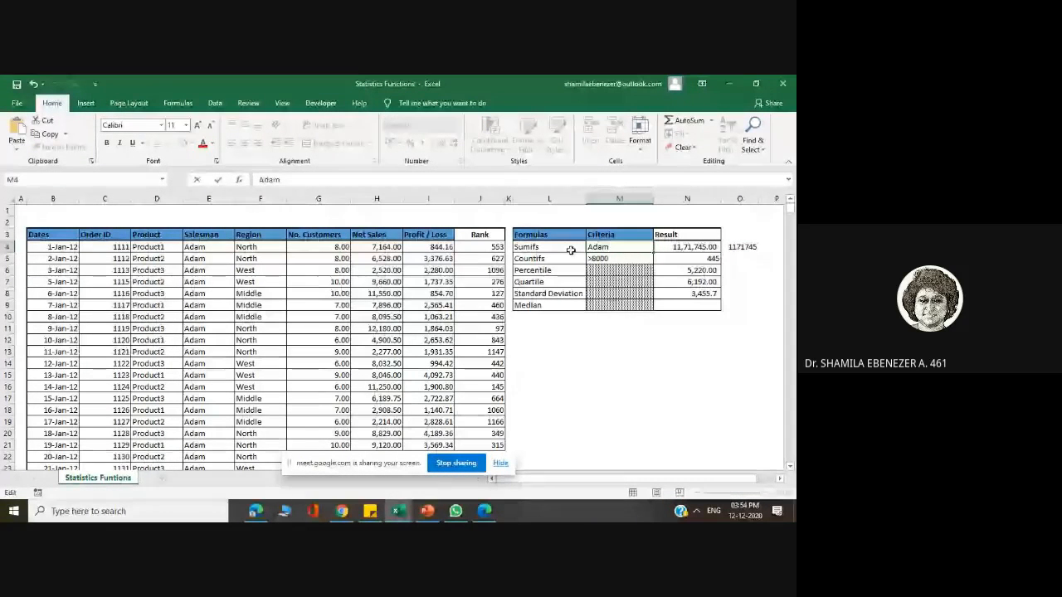
pyautogui.press('Return')
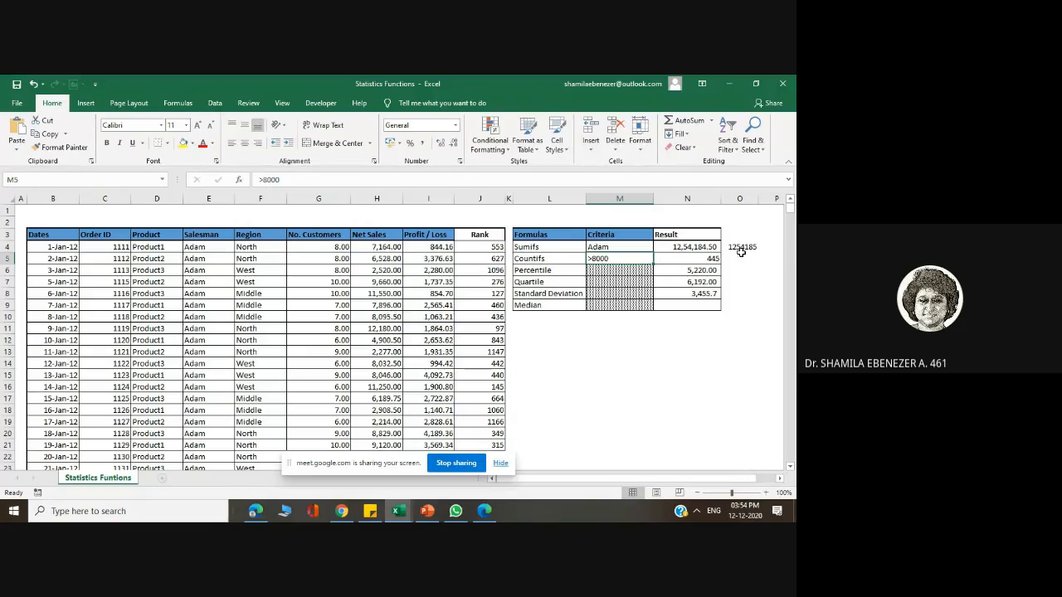
# Step: Review the SUMIFS formula in N4 and the COUNTIFS explanation on slide 32 in PowerPoint, and return to the Statistics Functions workbook in Excel
pyautogui.click(699, 247)
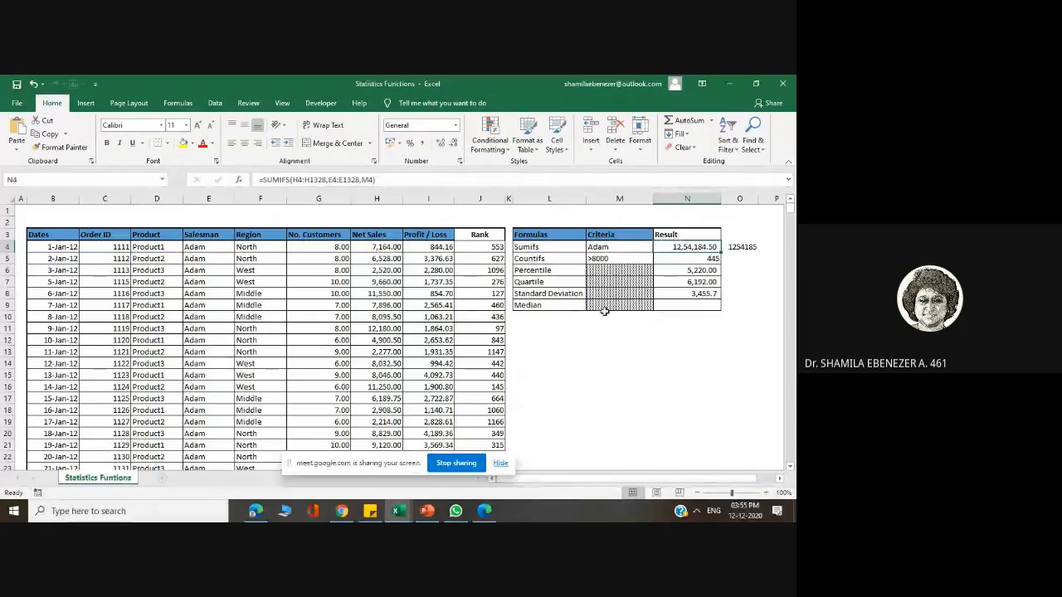
pyautogui.click(435, 519)
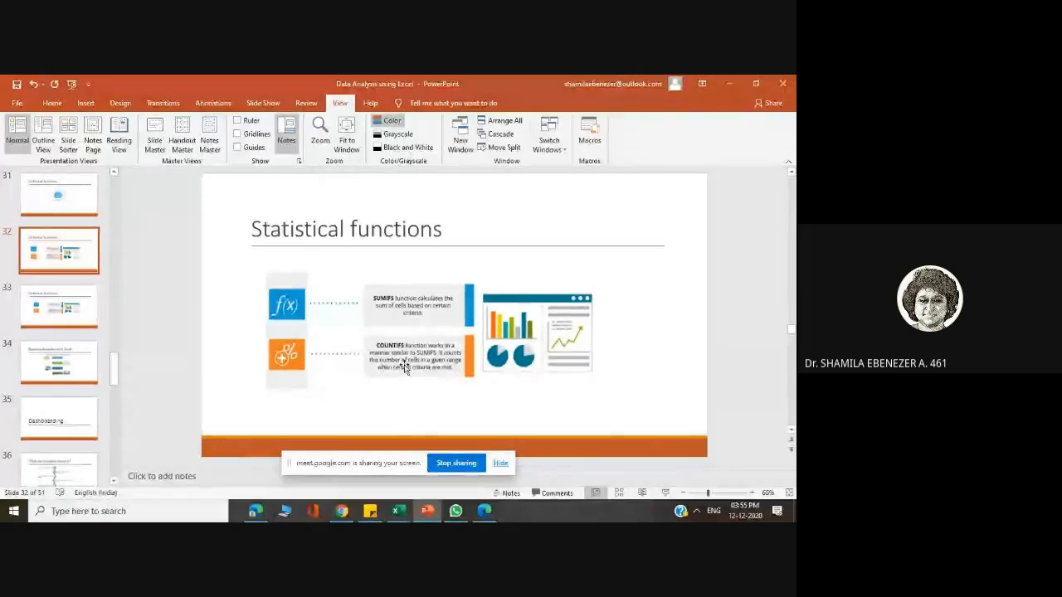
pyautogui.click(729, 84)
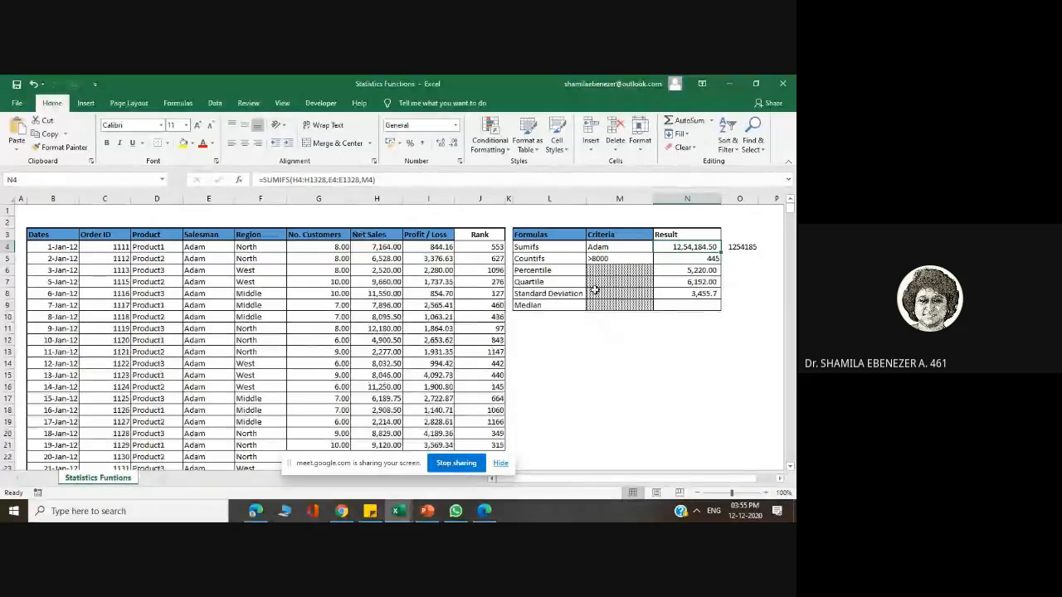
# Step: Examine the existing COUNTIFS formula in N5 and the empty cell O5 beside it
pyautogui.click(706, 259)
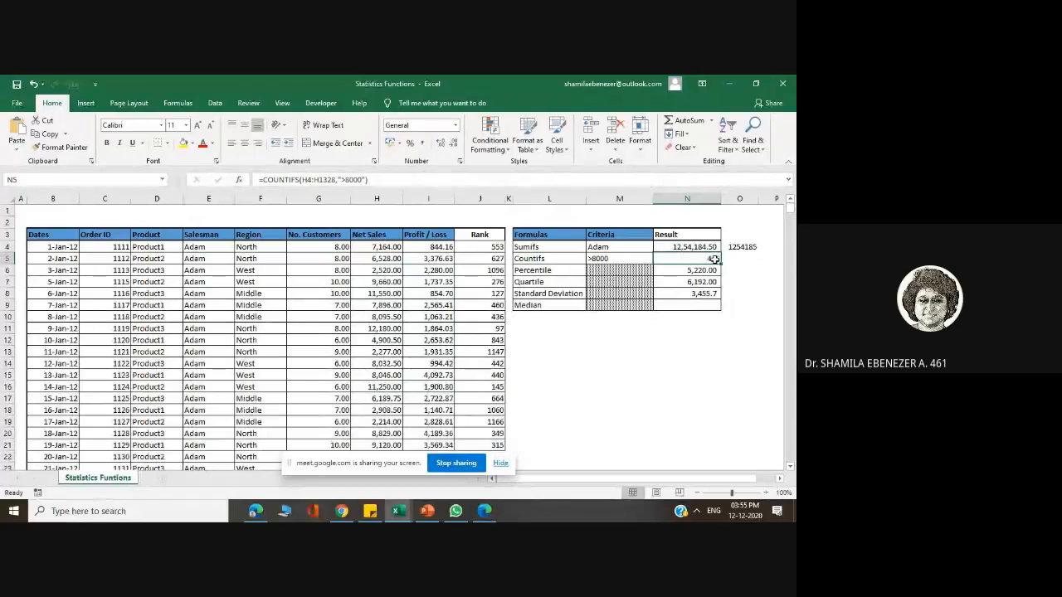
pyautogui.click(744, 258)
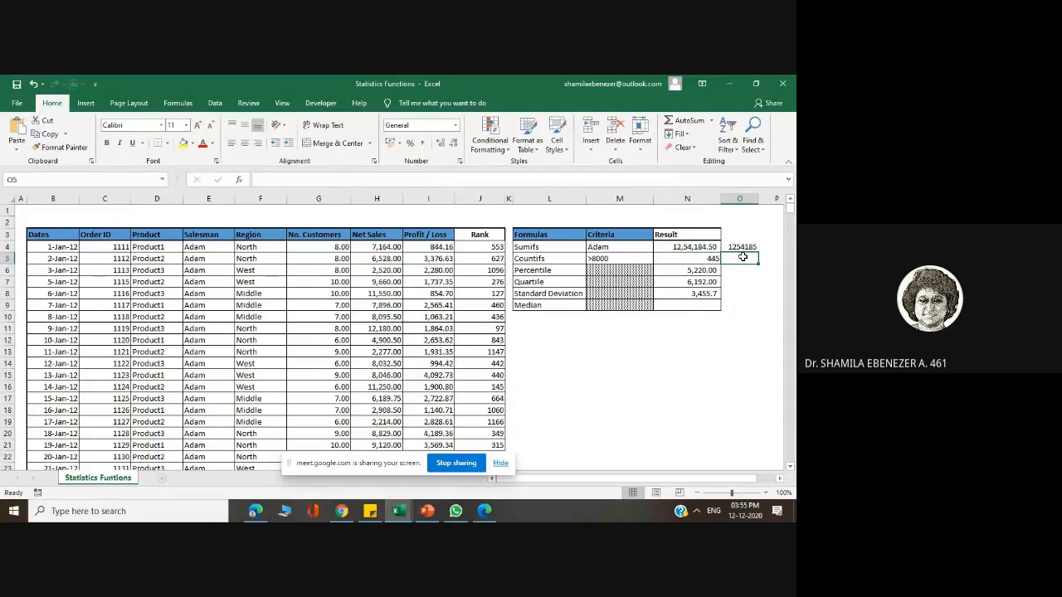
pyautogui.click(741, 376)
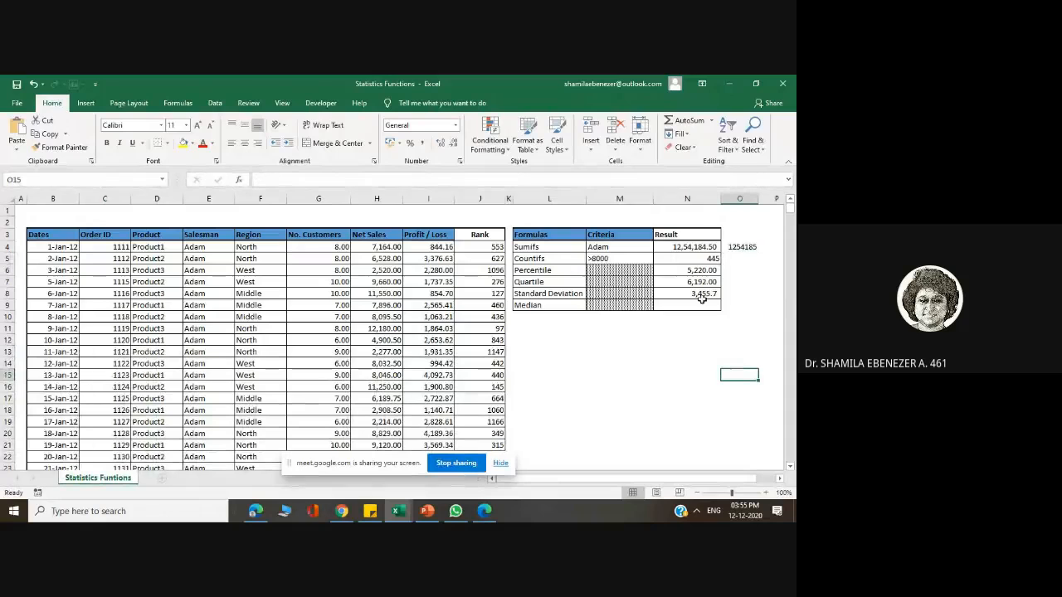
pyautogui.click(730, 259)
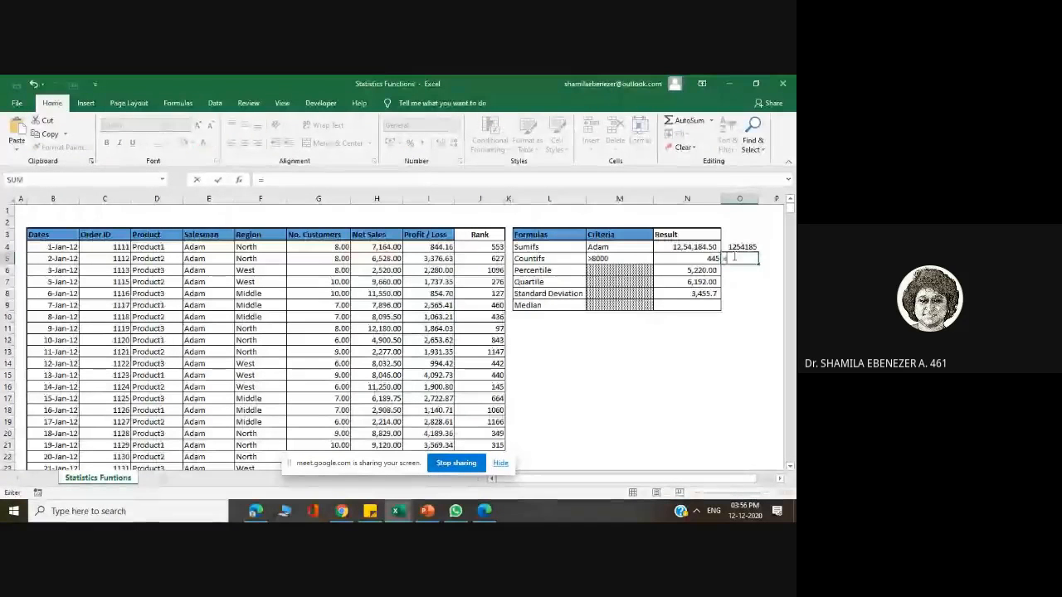
pyautogui.write('=count')
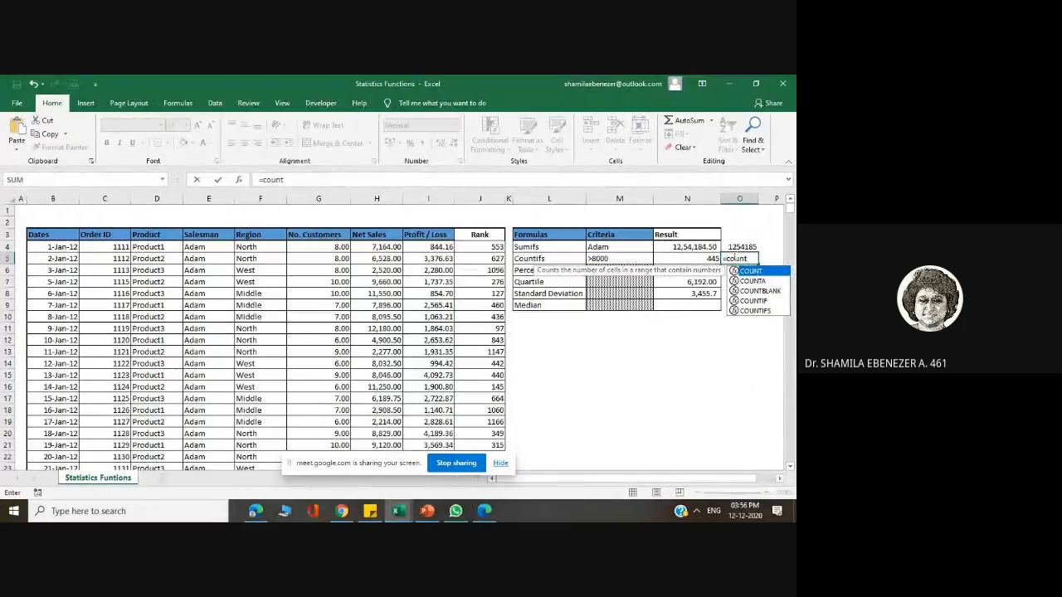
pyautogui.doubleClick(771, 309)
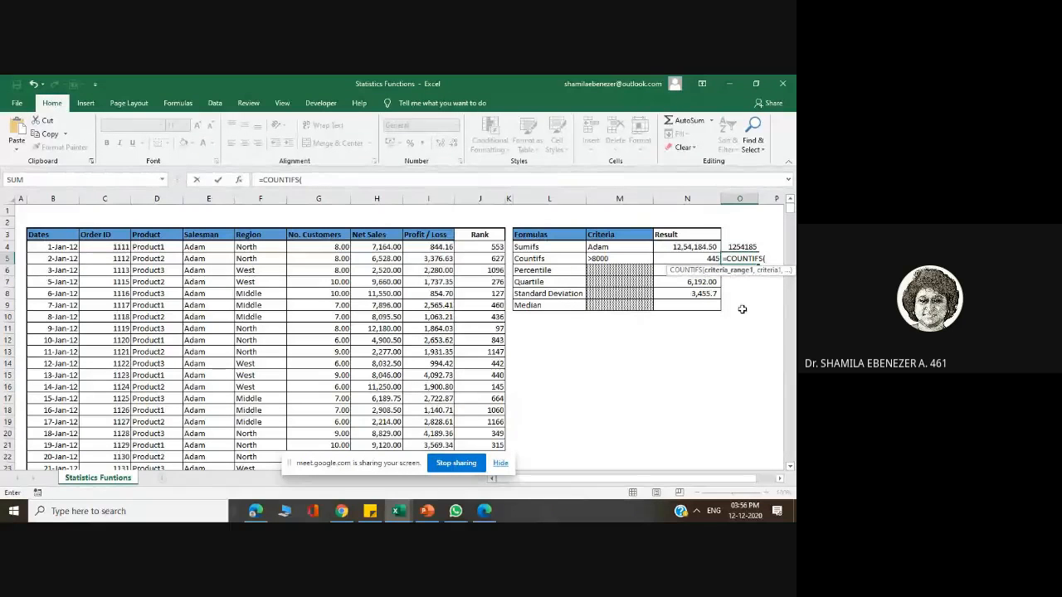
pyautogui.click(380, 247)
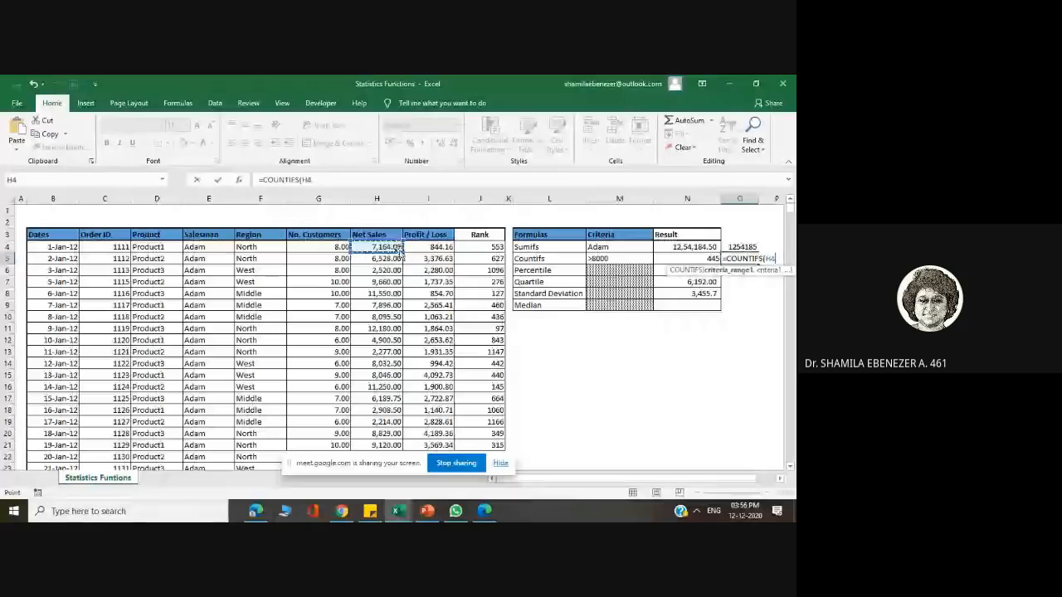
pyautogui.press('Return')
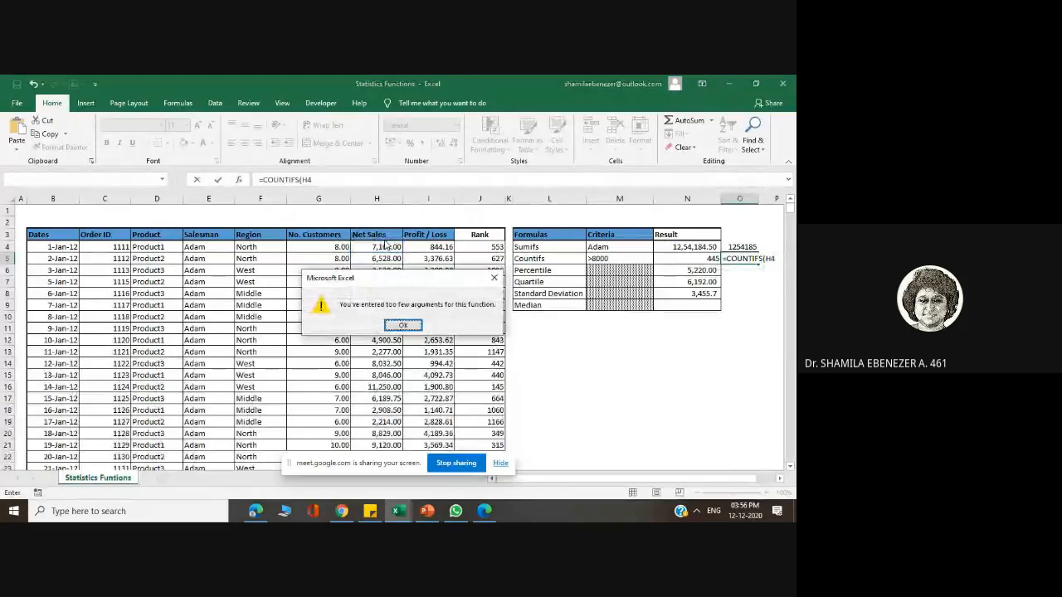
pyautogui.click(403, 325)
pyautogui.press('Down')
pyautogui.press('Down')
pyautogui.click(395, 247)
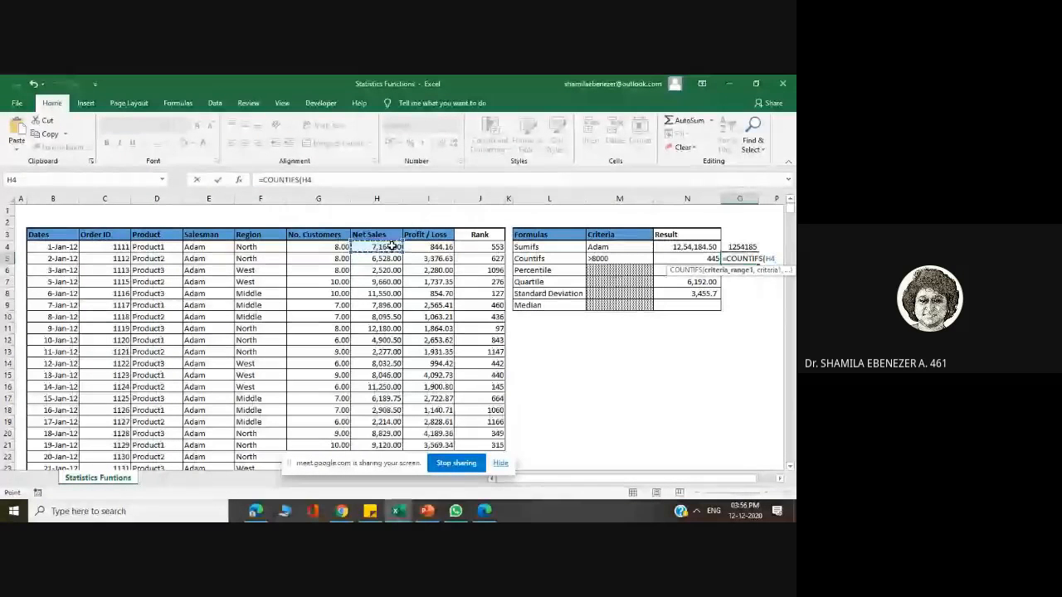
pyautogui.click(629, 333)
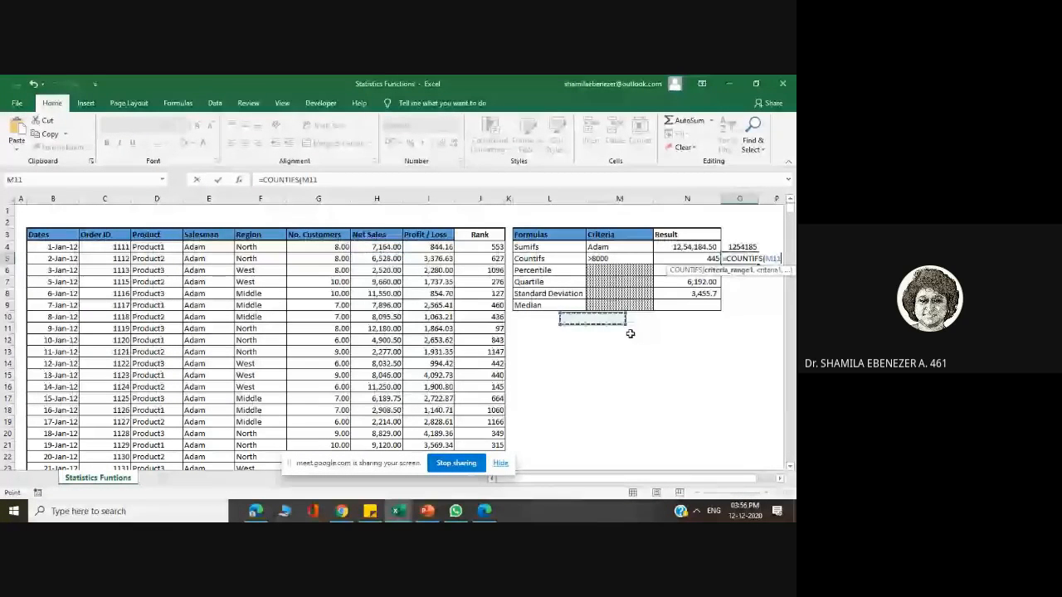
pyautogui.press('Escape')
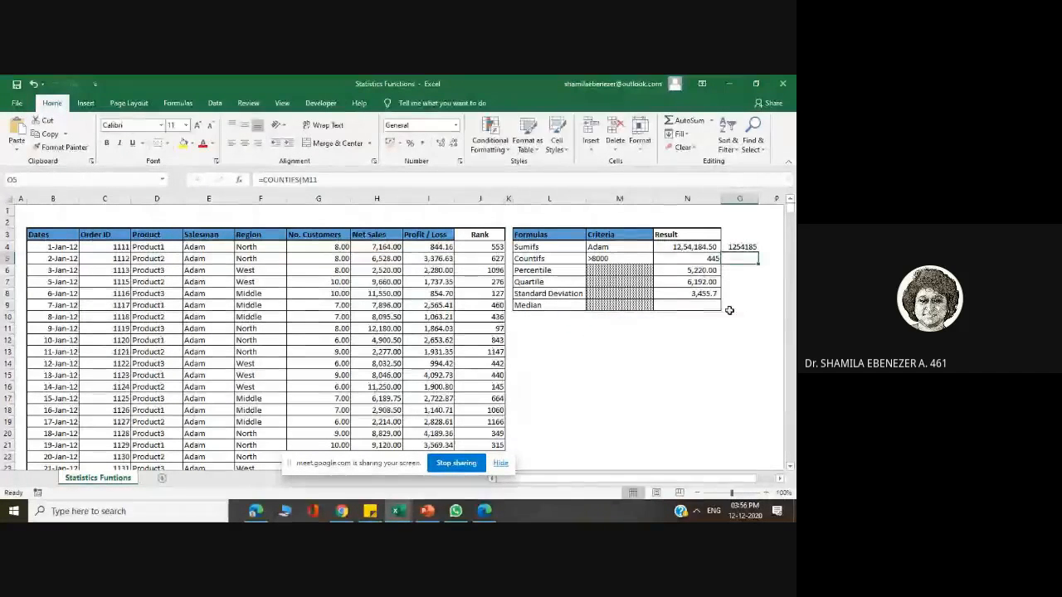
pyautogui.click(713, 260)
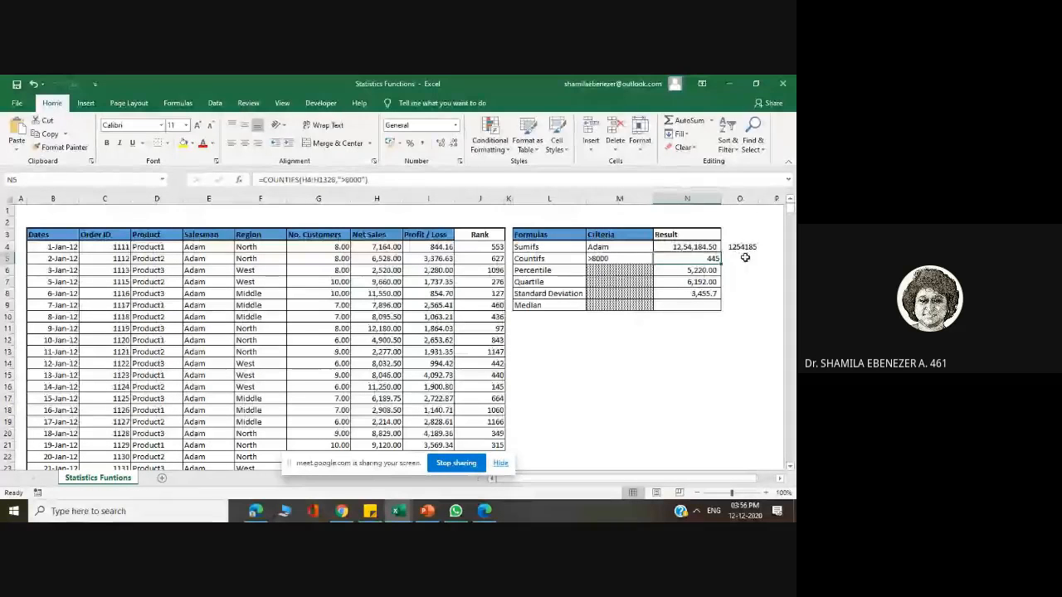
pyautogui.click(745, 258)
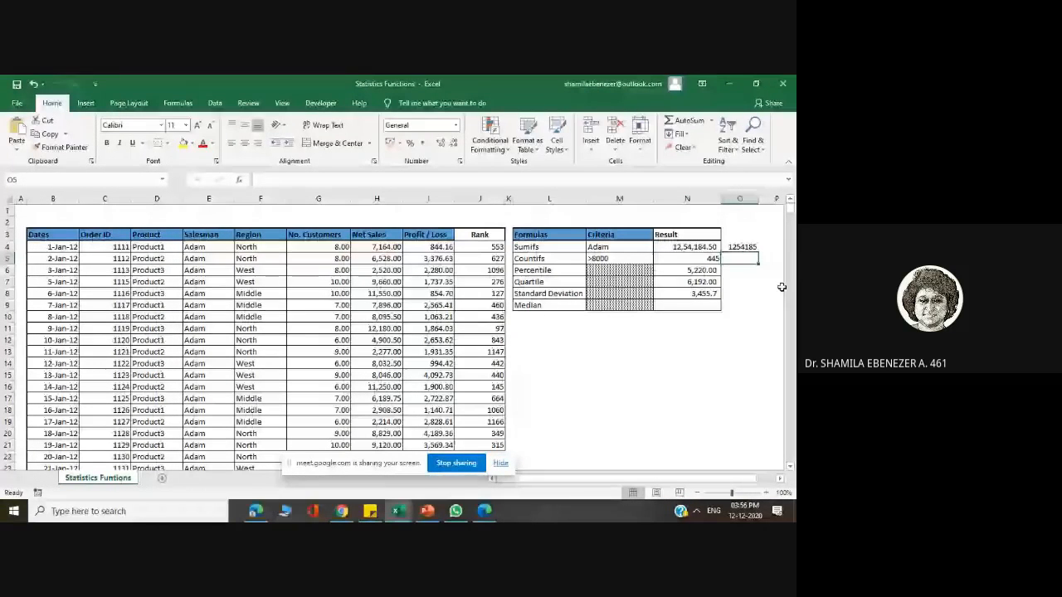
pyautogui.doubleClick(740, 258)
pyautogui.write('=')
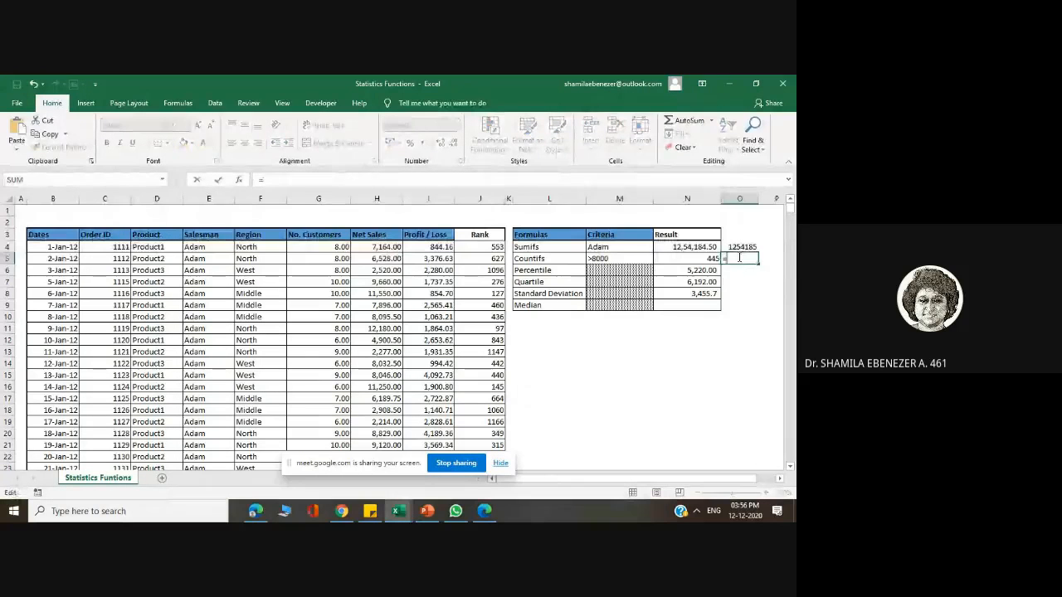
pyautogui.write('co')
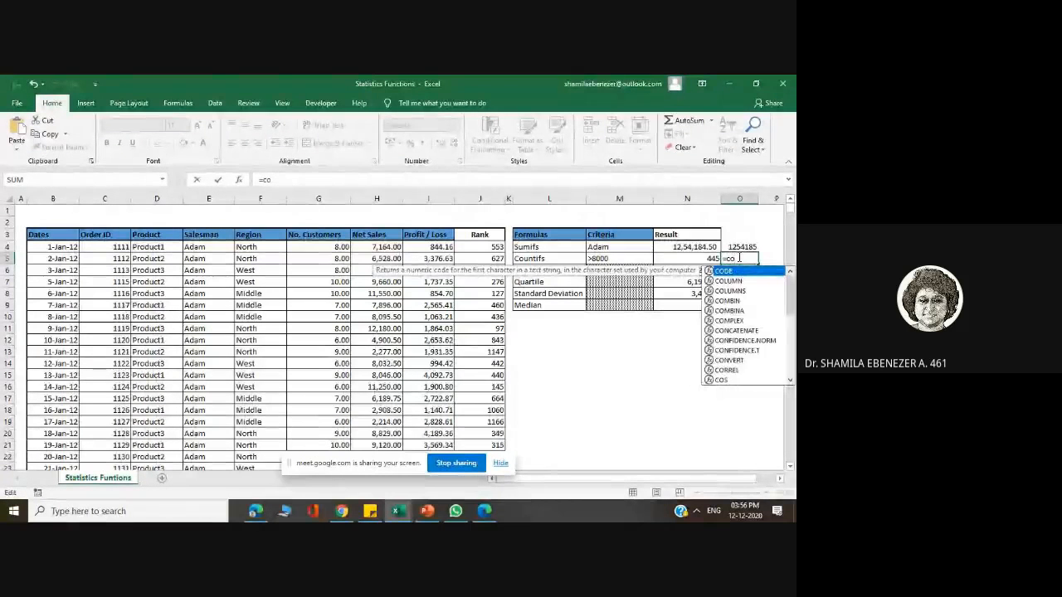
pyautogui.write('un')
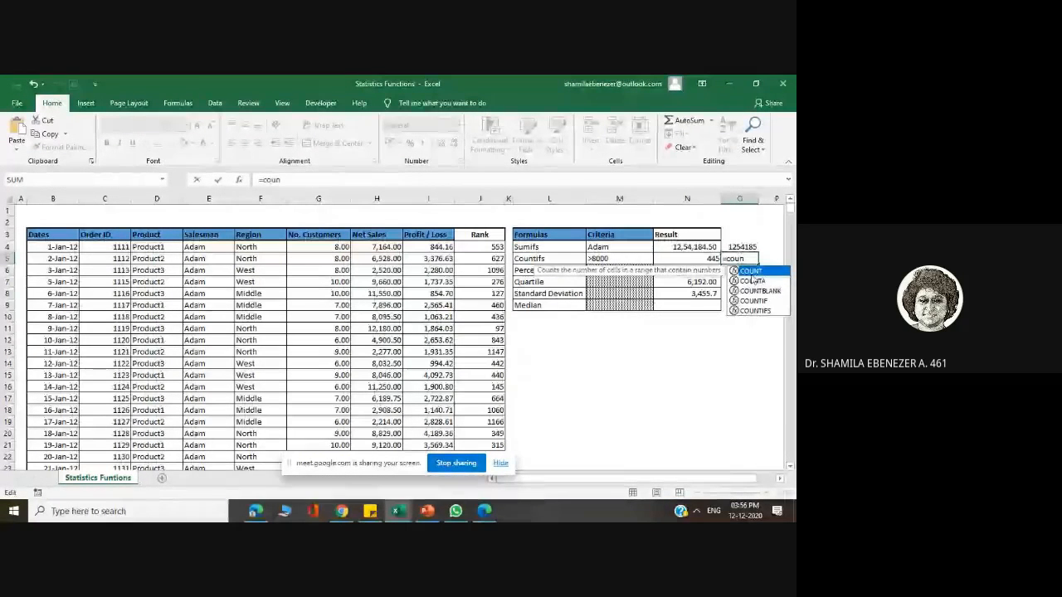
pyautogui.doubleClick(755, 311)
pyautogui.click(381, 247)
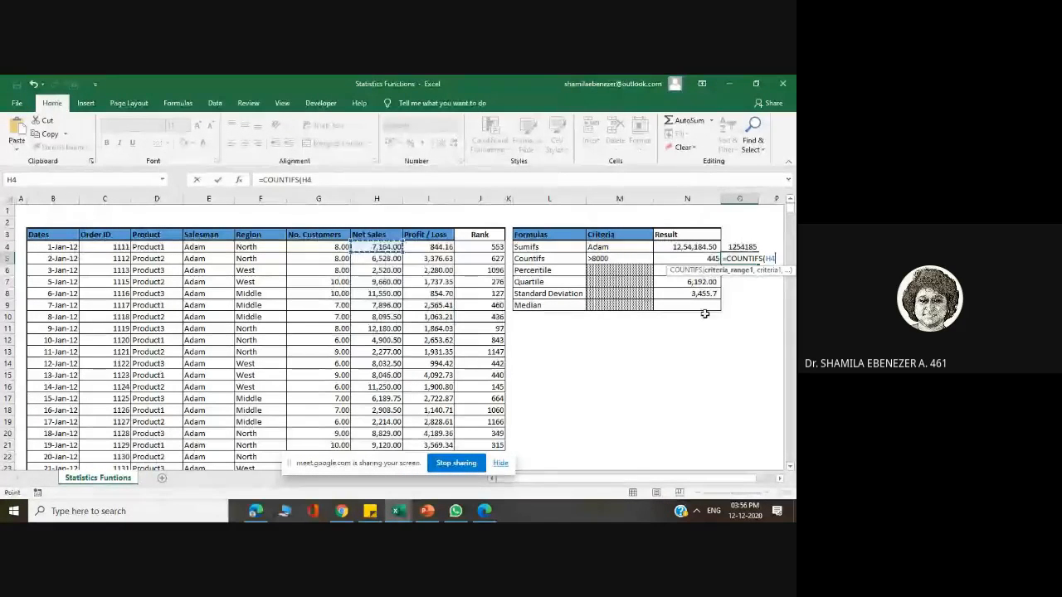
pyautogui.click(364, 281)
pyautogui.click(378, 246)
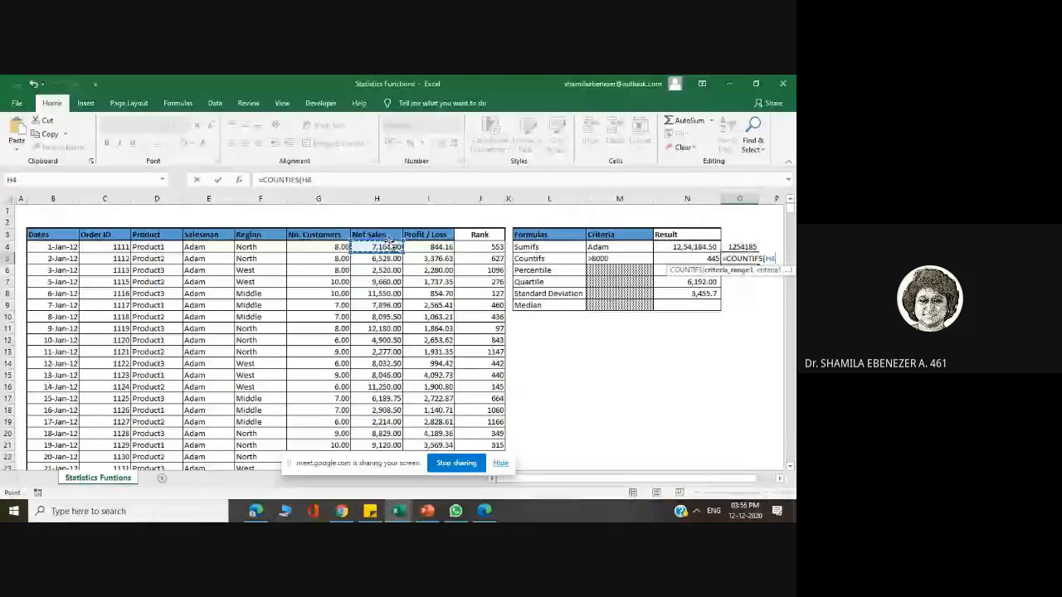
pyautogui.click(690, 327)
pyautogui.click(705, 258)
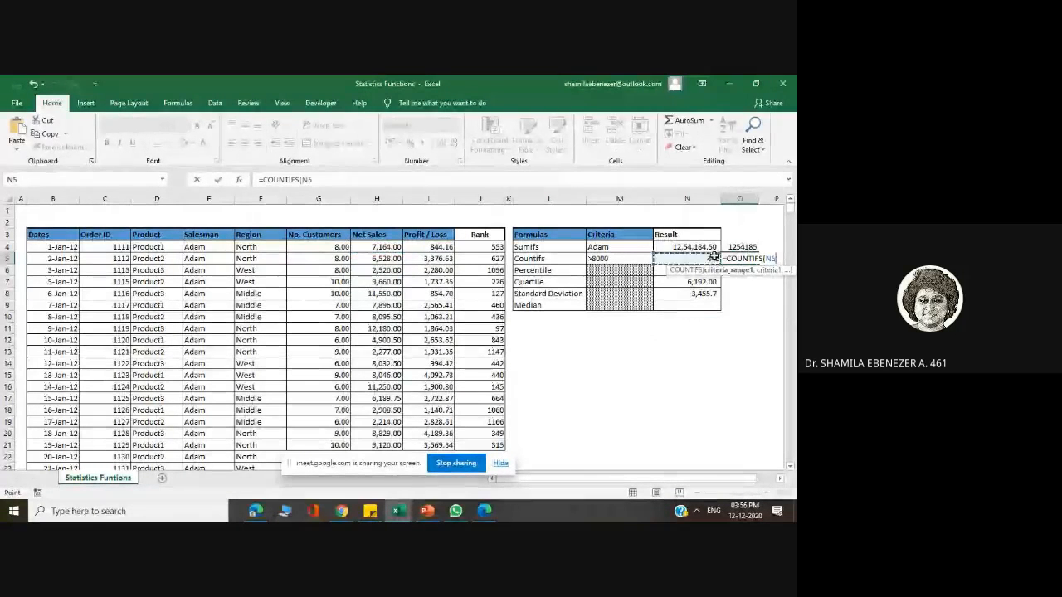
pyautogui.press('Escape')
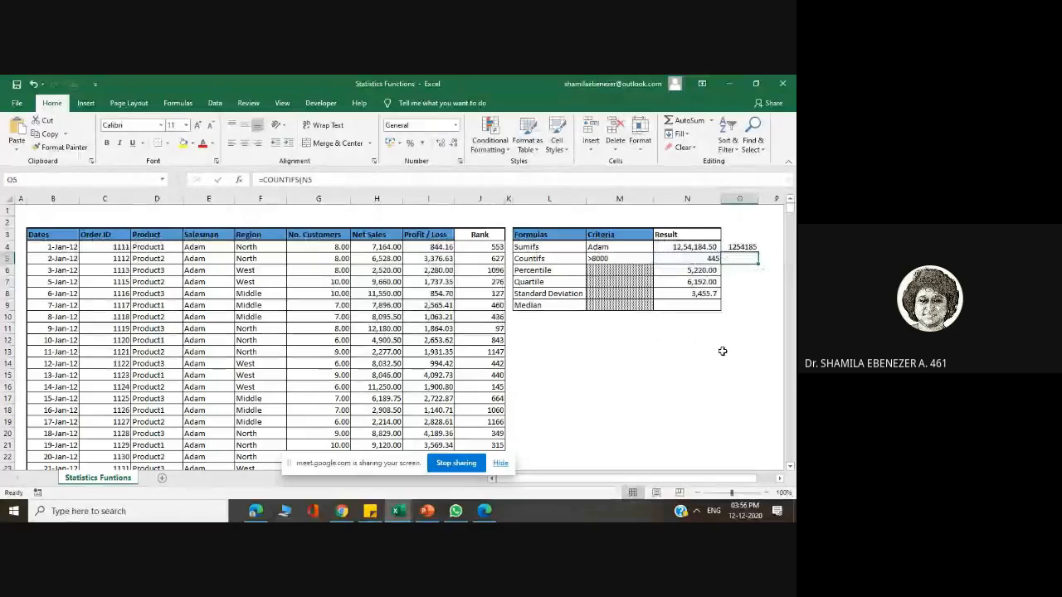
# Step: Review the criteria range and criterion of the COUNTIFS formula in N5, along with the RANK formula in J19
pyautogui.click(701, 259)
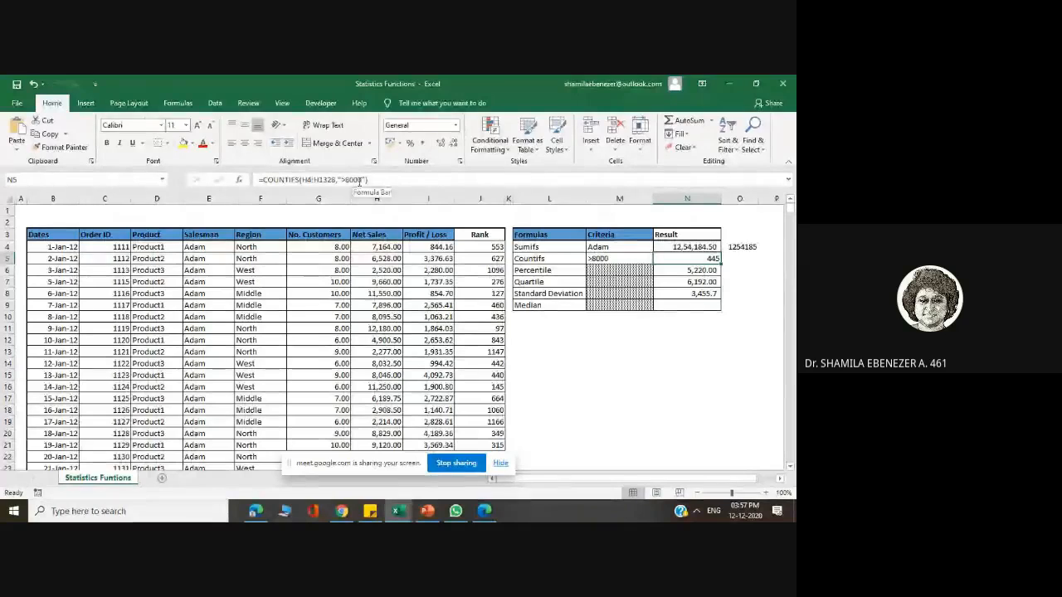
pyautogui.doubleClick(479, 421)
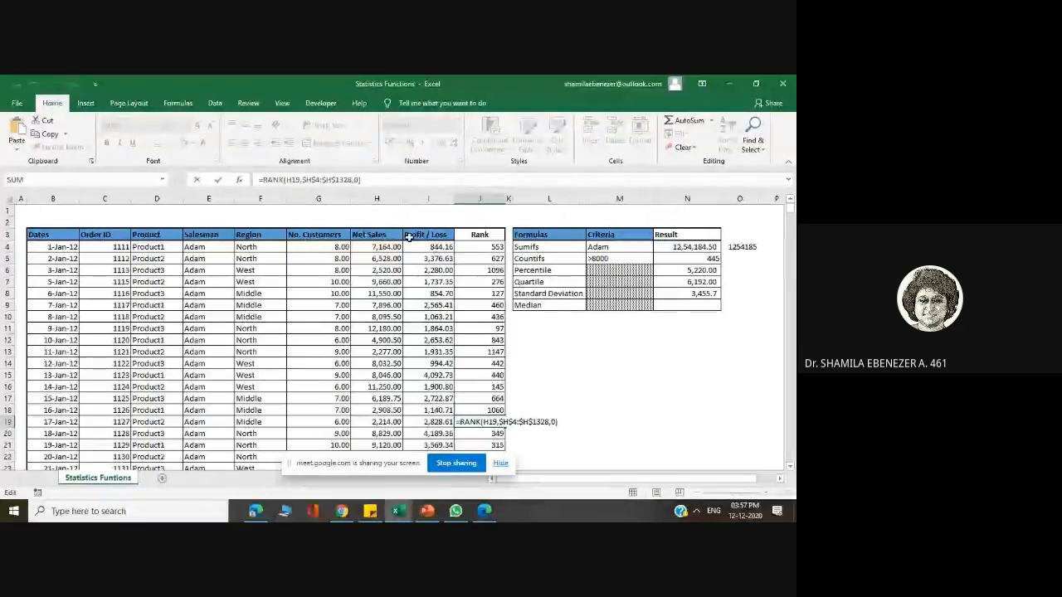
pyautogui.click(701, 258)
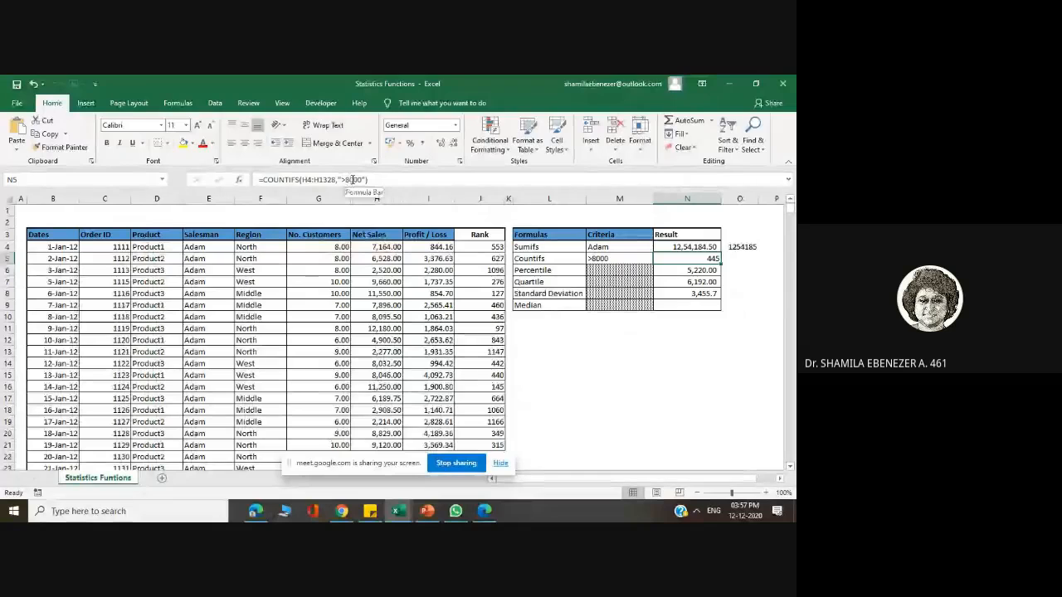
# Step: Set the COUNTIFS criterion in N5 to ">10000", and minimize the Conditional Formatting workbook to get back to Statistics Functions
pyautogui.doubleClick(715, 259)
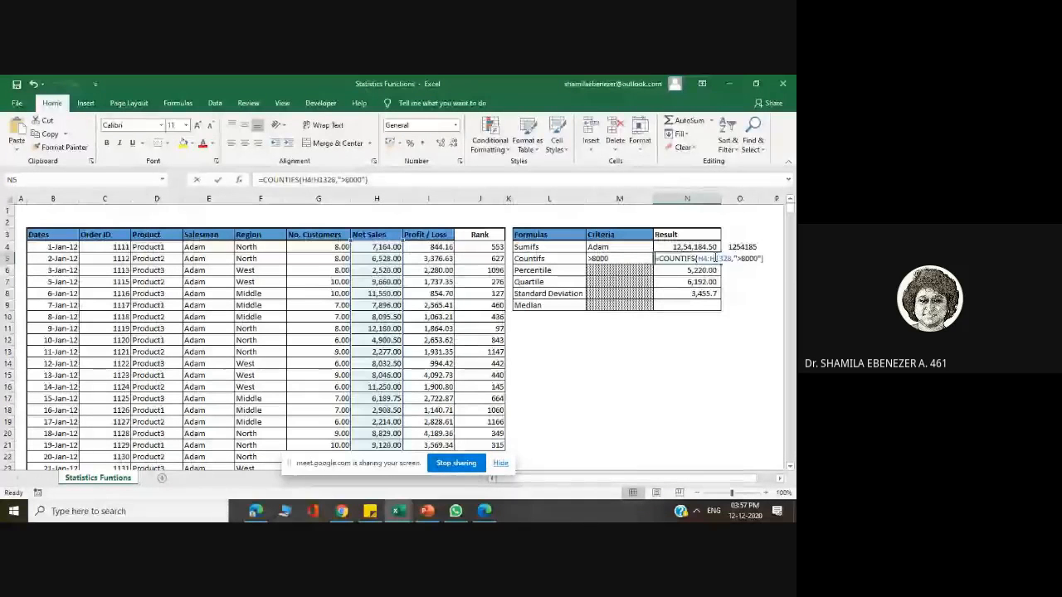
pyautogui.click(740, 260)
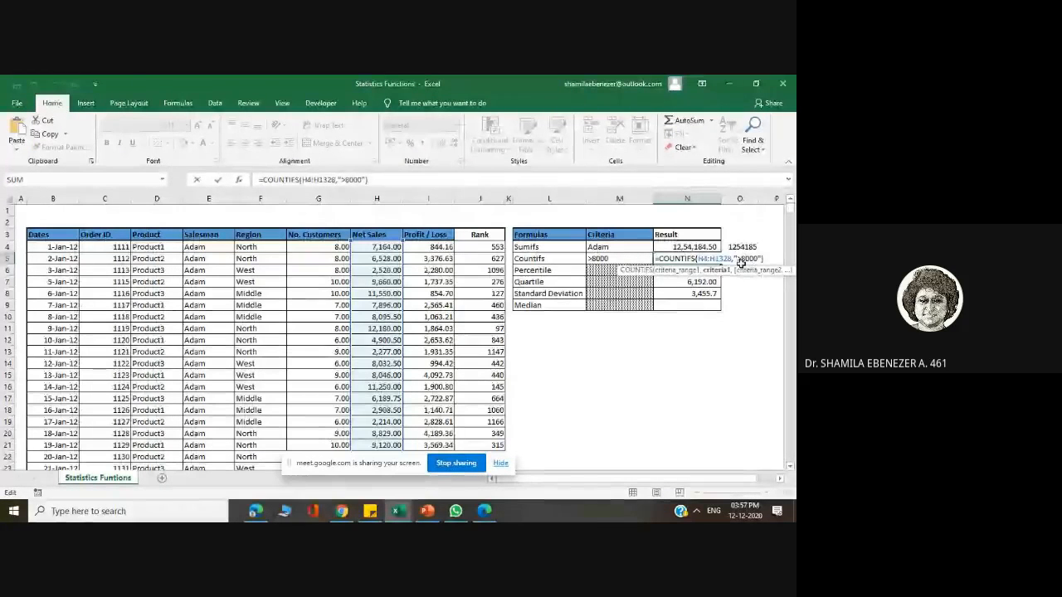
pyautogui.press('BackSpace')
pyautogui.write('10')
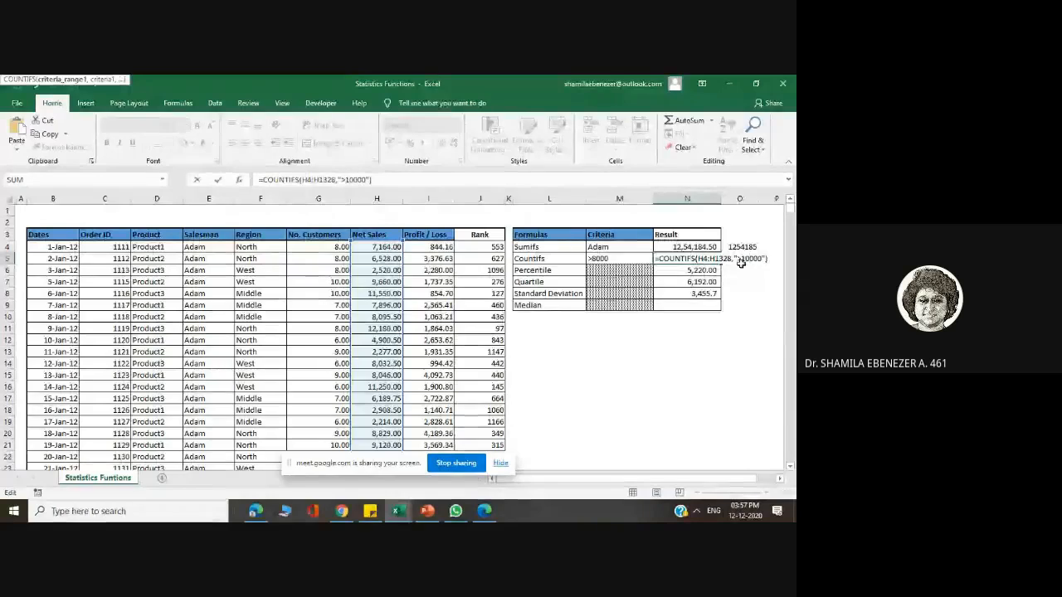
pyautogui.hotkey('ctrl', 'Return')
pyautogui.hotkey('alt', 'Tab')
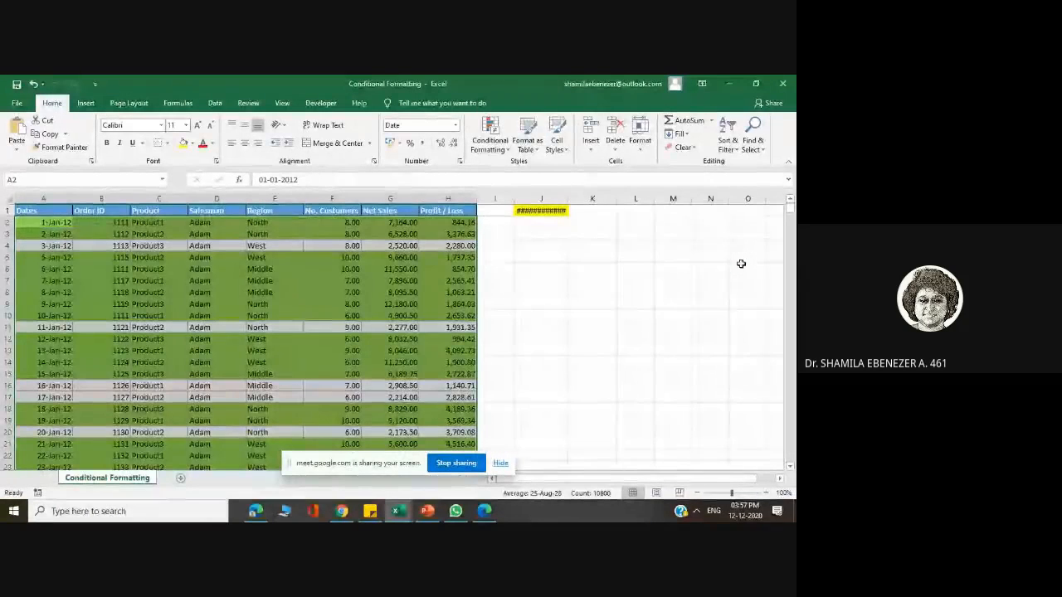
pyautogui.click(729, 83)
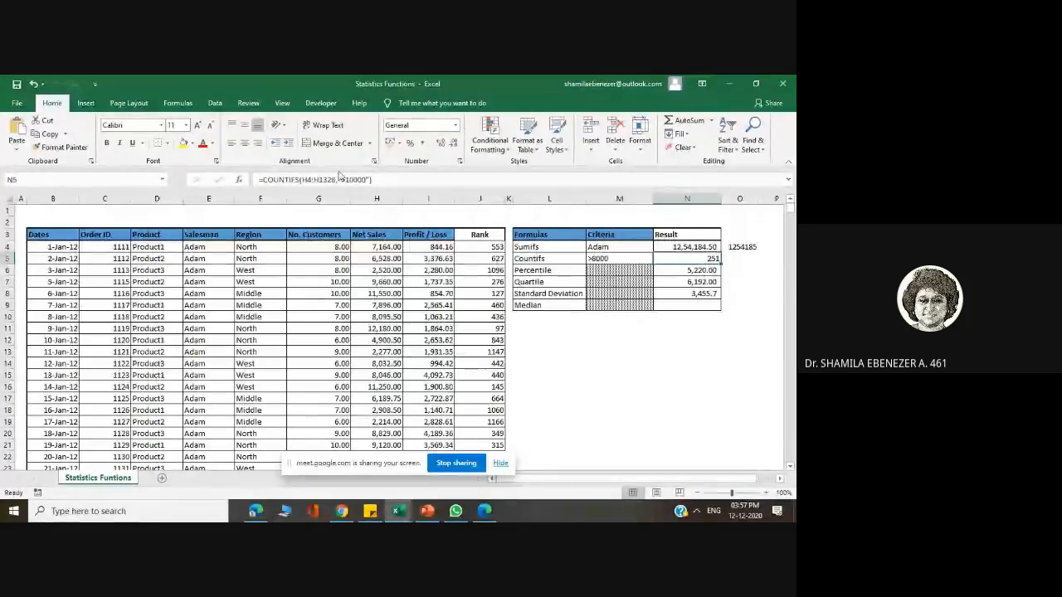
# Step: Set the criterion of the COUNTIFS formula in N5 to ">5000" and reselect the cell
pyautogui.click(374, 180)
pyautogui.press('Left')
pyautogui.press('Left')
pyautogui.press('Left')
pyautogui.press('Left')
pyautogui.press('Left')
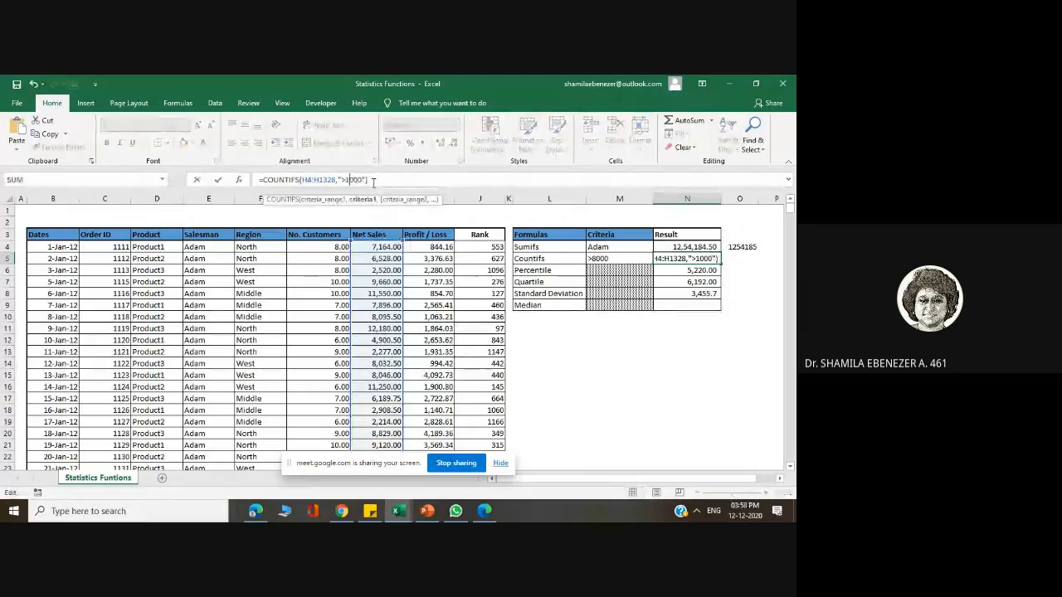
pyautogui.press('BackSpace')
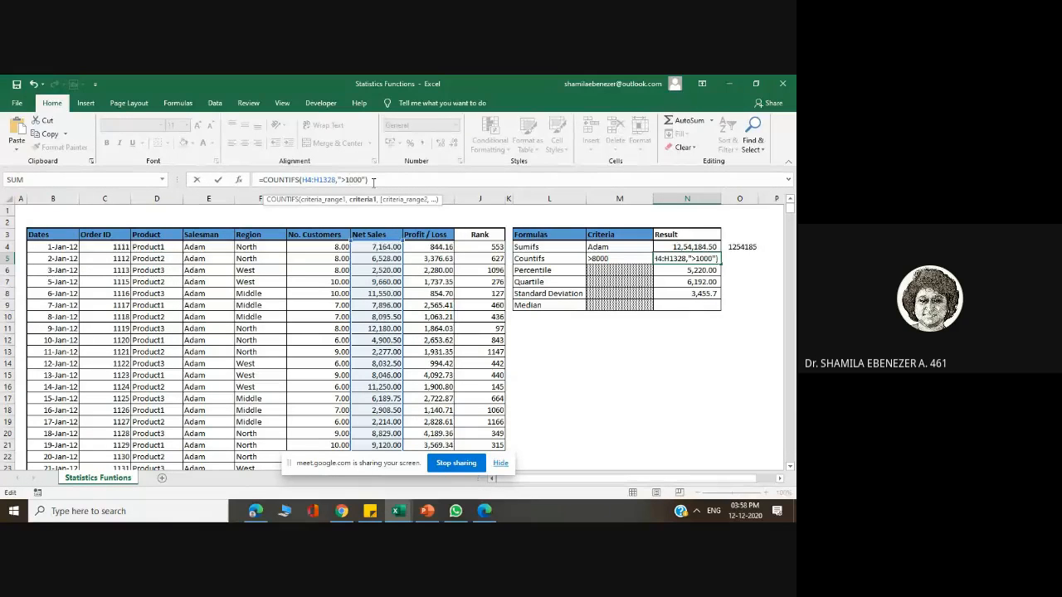
pyautogui.press('Return')
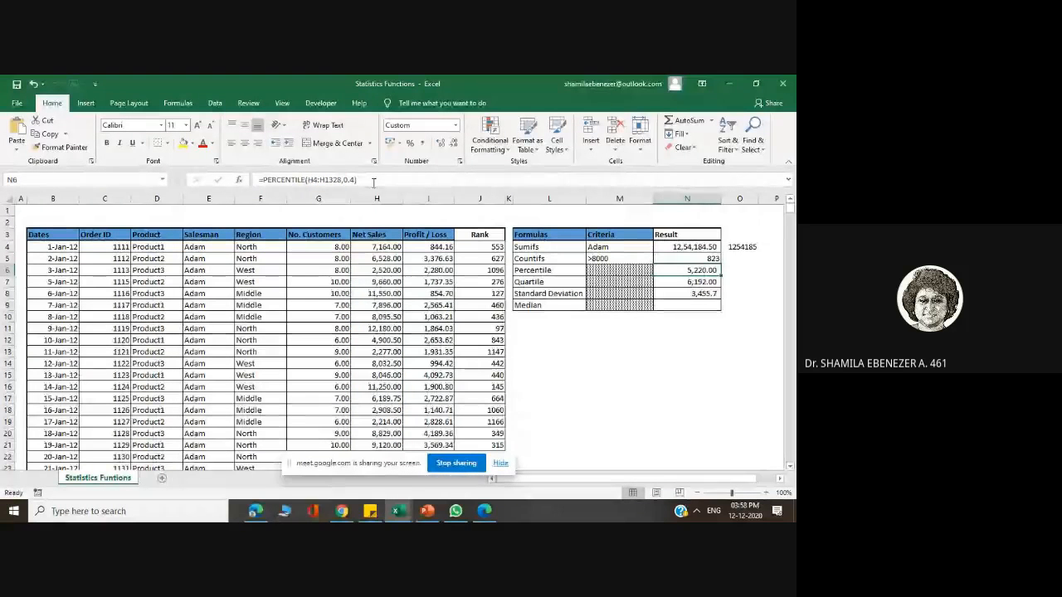
pyautogui.press('Up')
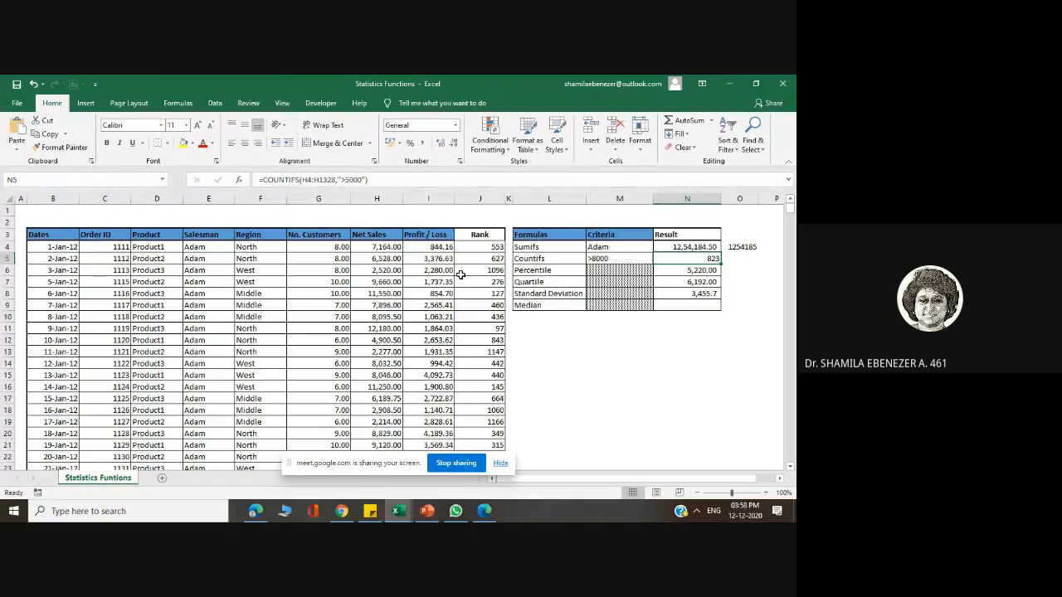
# Step: Change the k argument of the PERCENTILE formula in cell N6 to 0.5
pyautogui.click(427, 510)
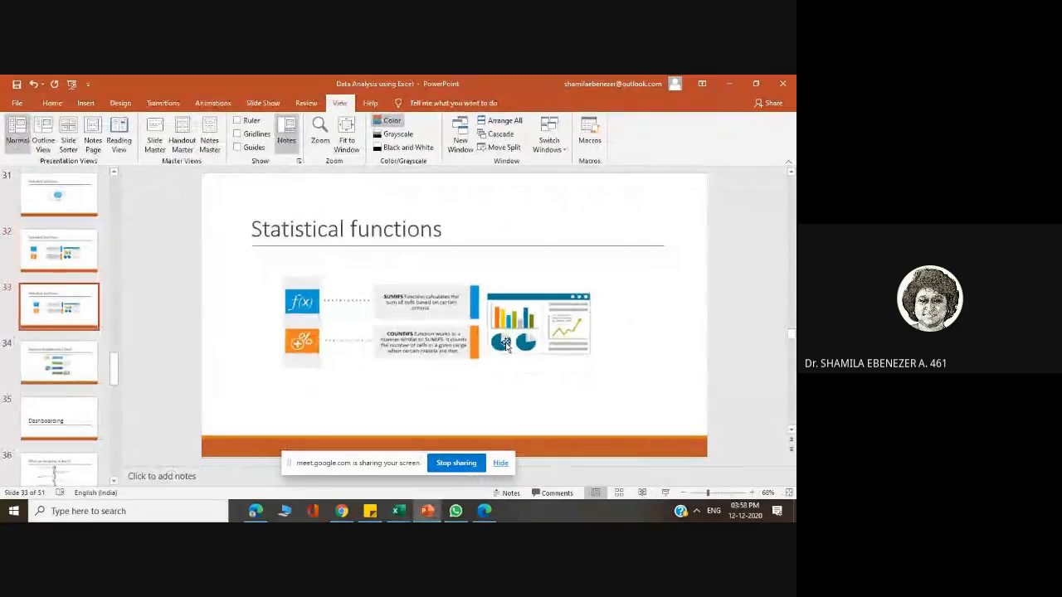
pyautogui.click(732, 83)
pyautogui.click(690, 270)
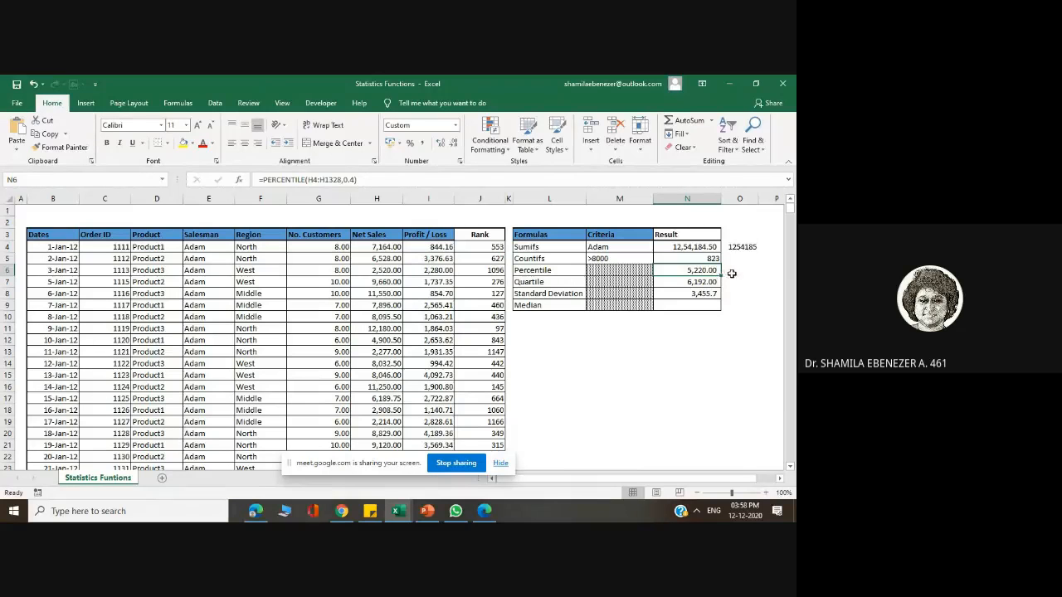
pyautogui.click(356, 179)
pyautogui.press('BackSpace')
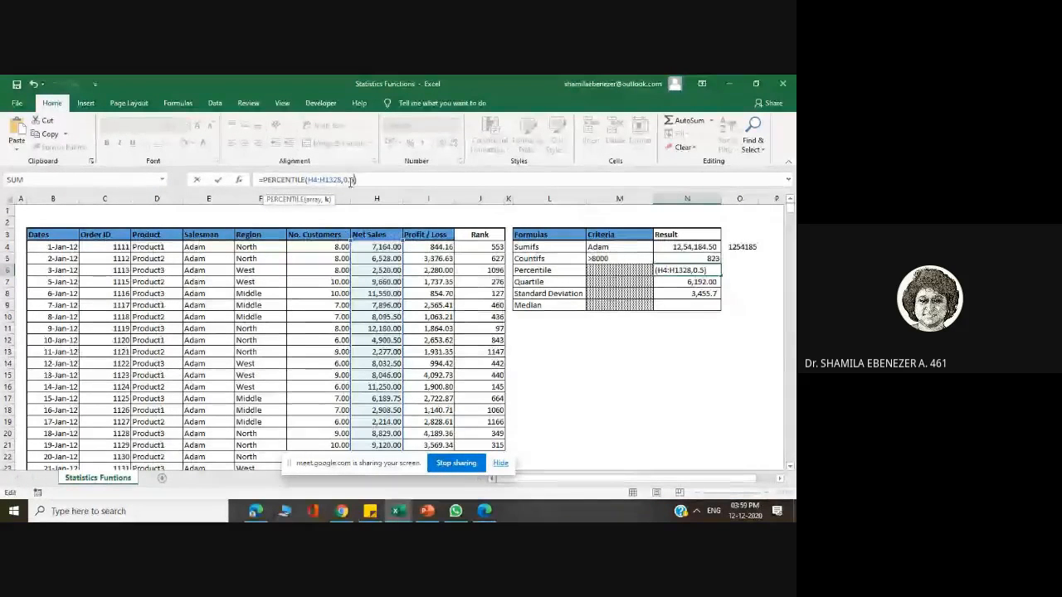
pyautogui.press('Return')
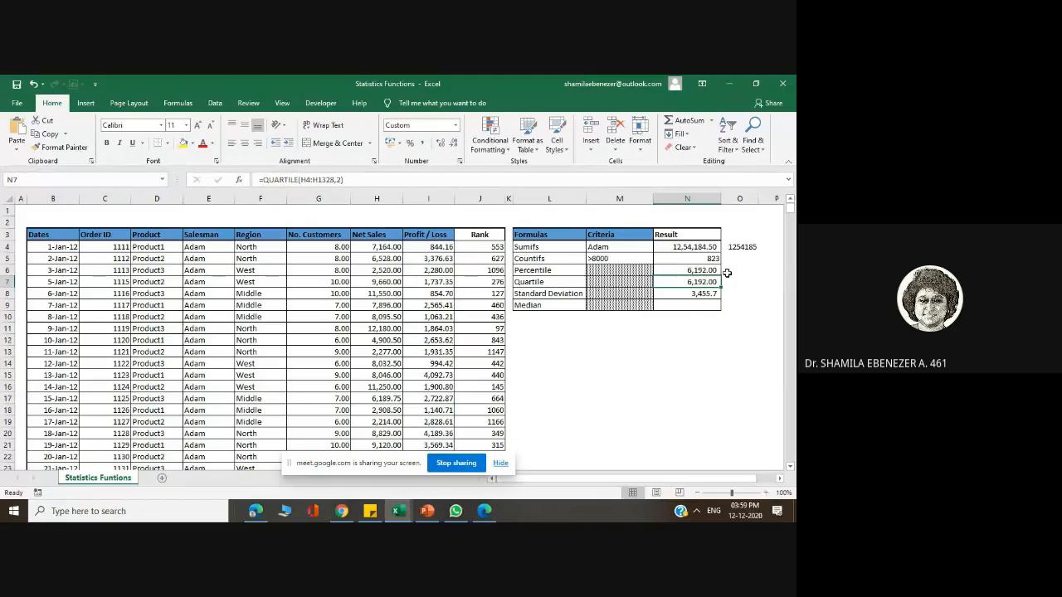
# Step: Set the k argument of the PERCENTILE formula in cell N6 to 0.2
pyautogui.click(694, 269)
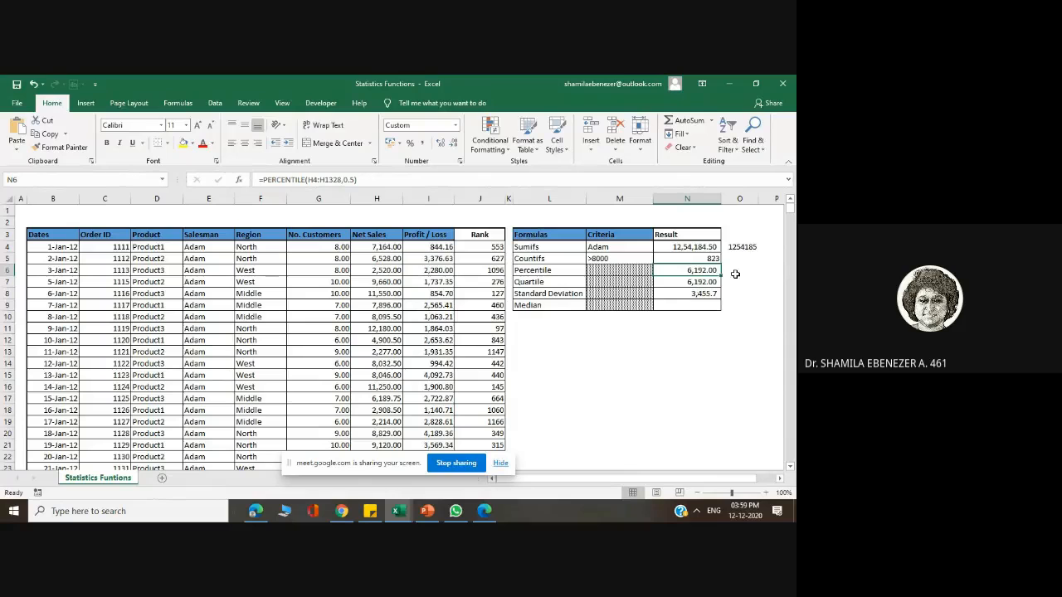
pyautogui.click(367, 179)
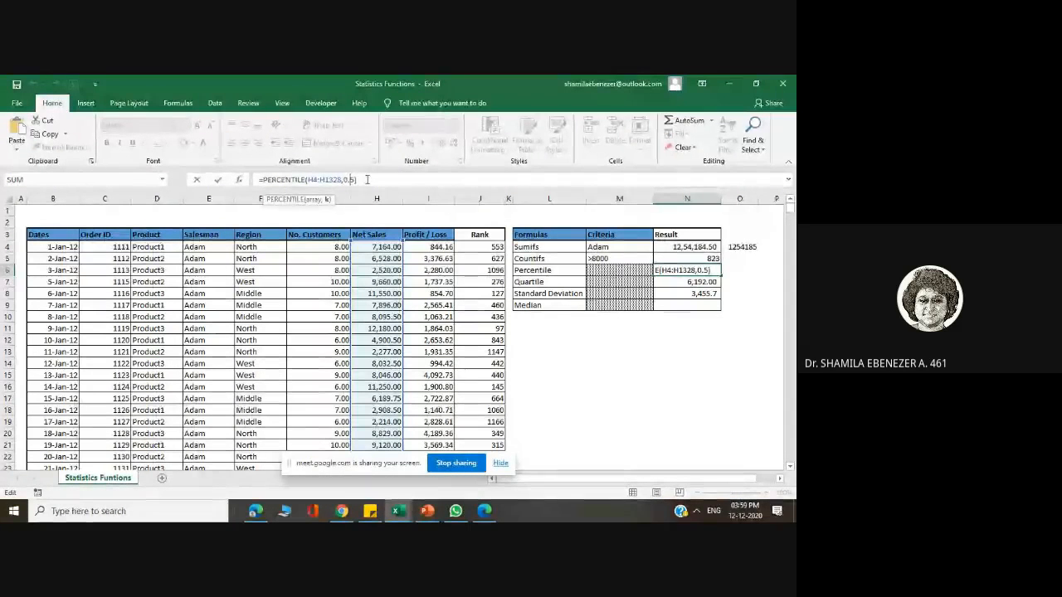
pyautogui.press('BackSpace')
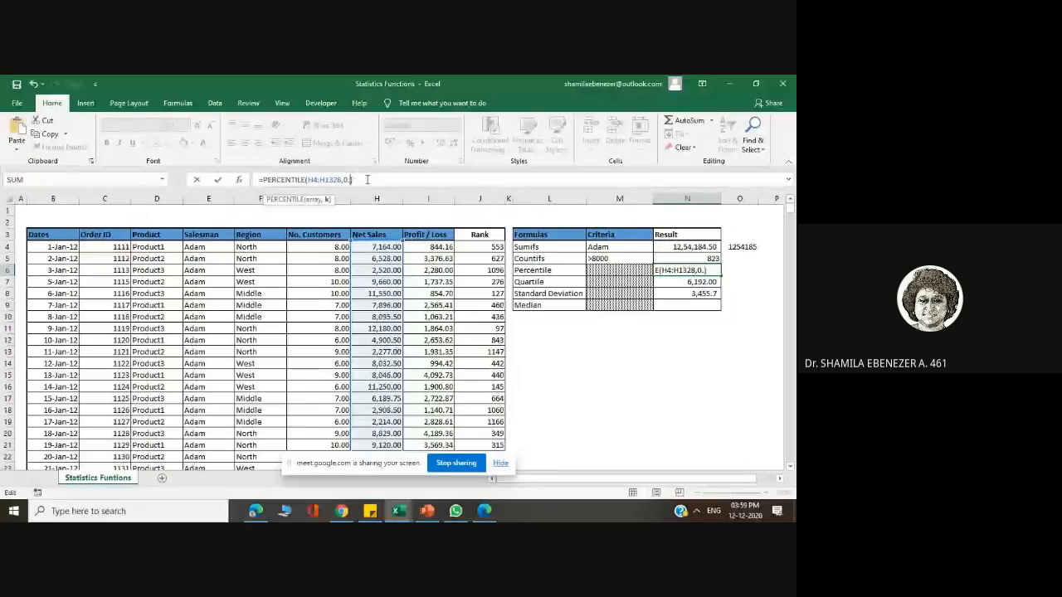
pyautogui.write('2')
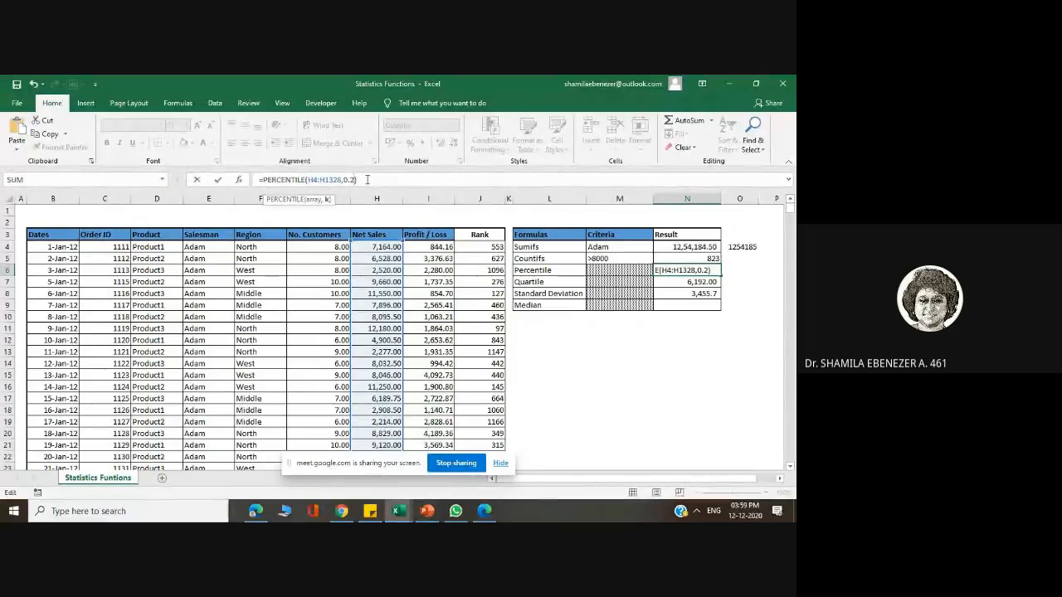
pyautogui.press('Return')
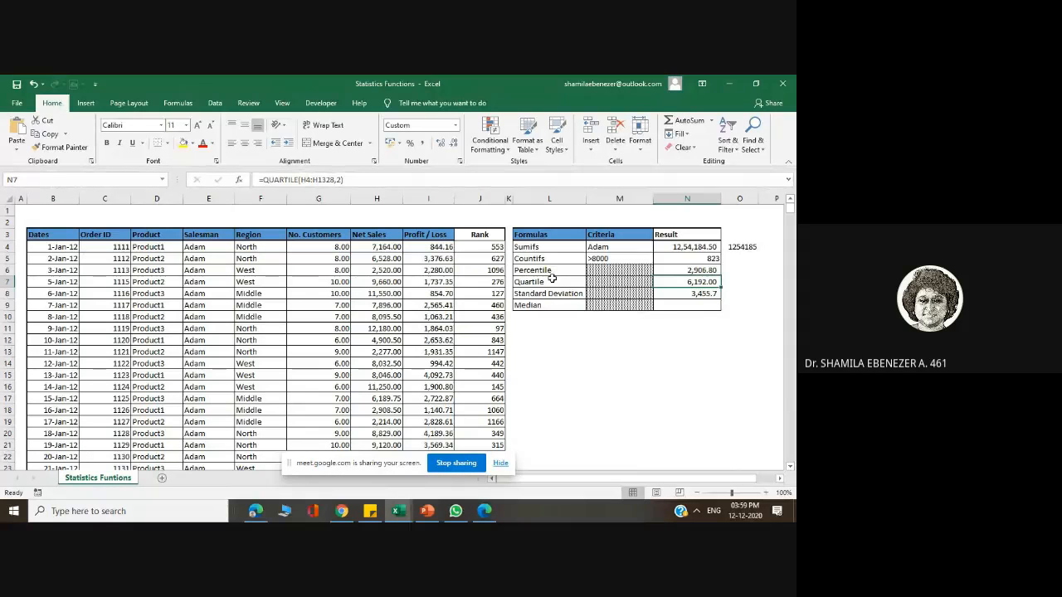
# Step: Calculate the 0.4 percentile of the Net Sales values H4:H1328 in cell O6 with the PERCENTILE function
pyautogui.click(731, 268)
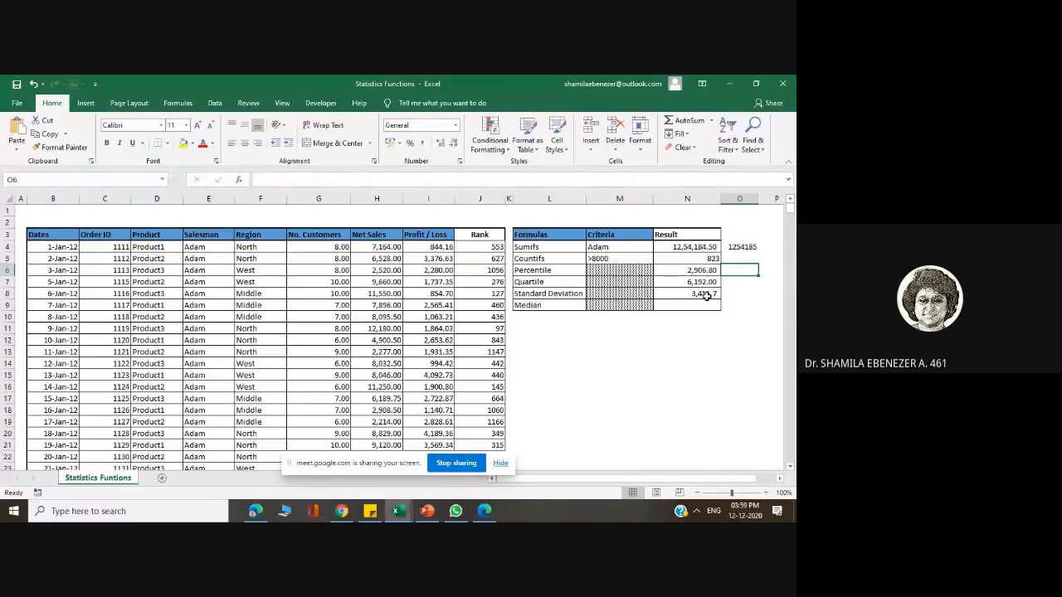
pyautogui.write('=per')
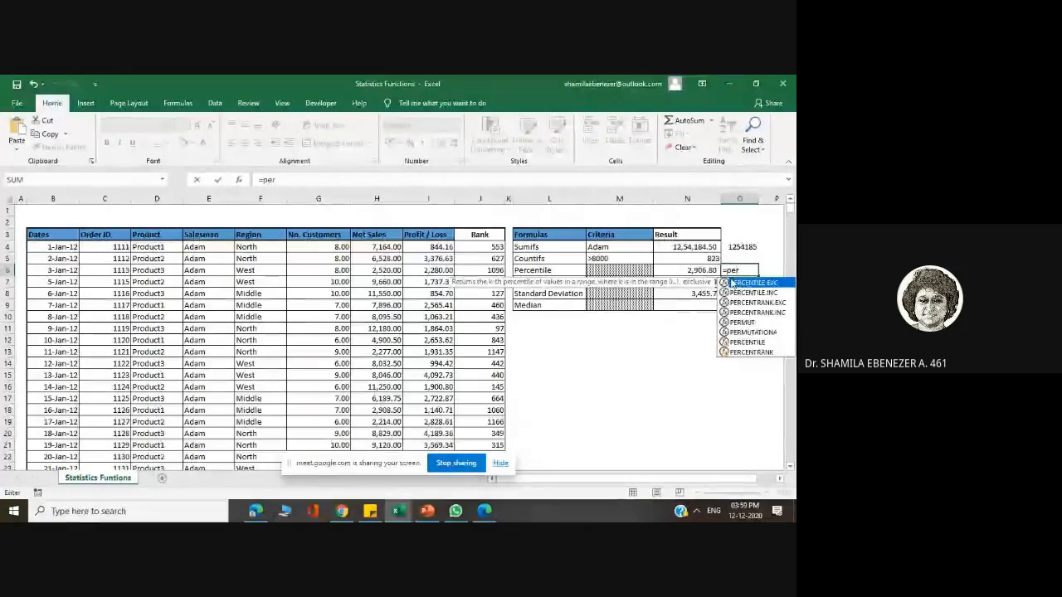
pyautogui.doubleClick(747, 342)
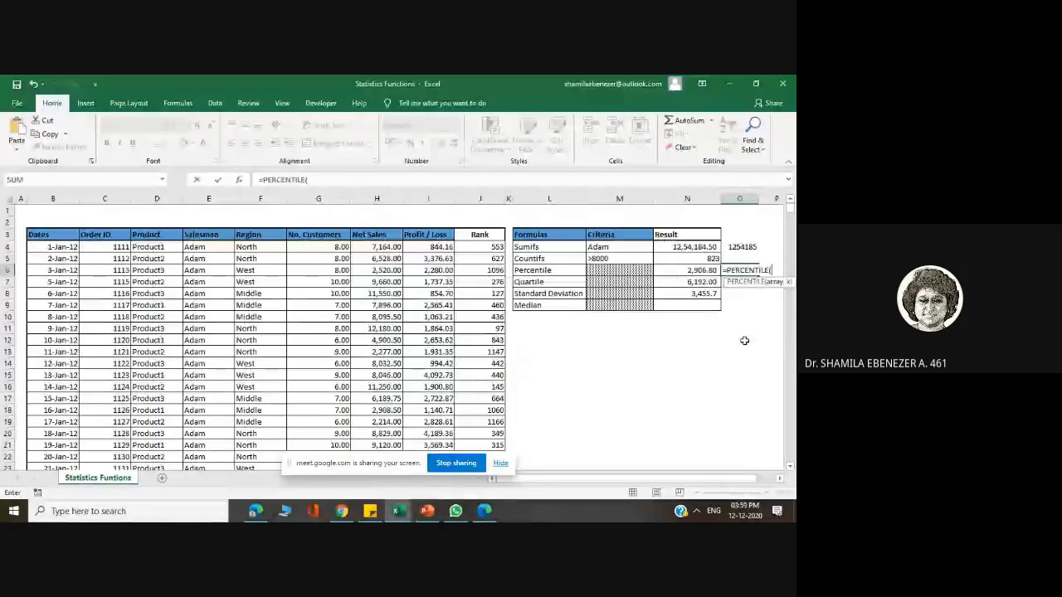
pyautogui.click(390, 248)
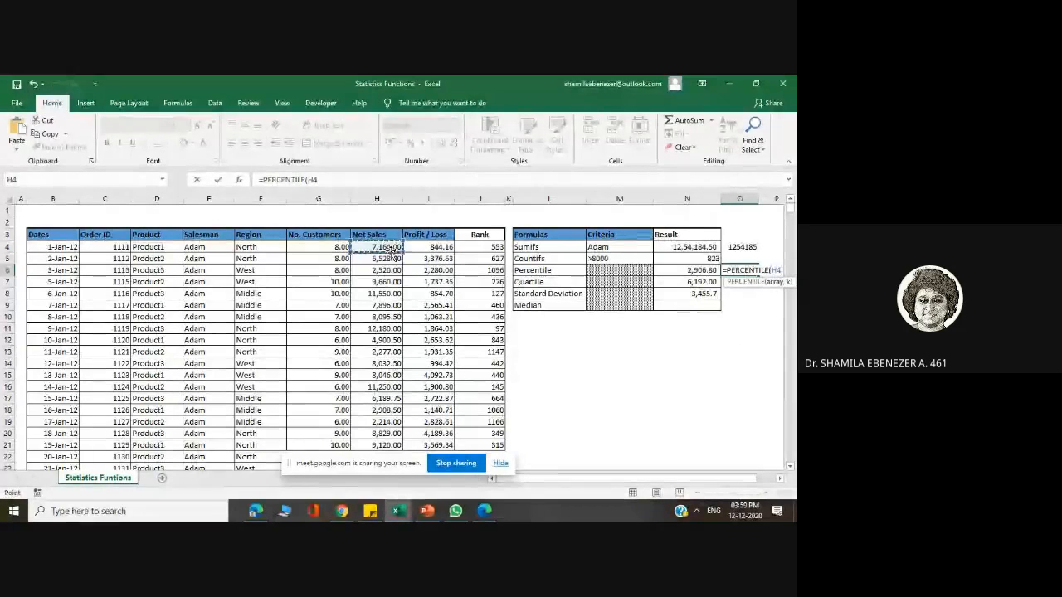
pyautogui.hotkey('ctrl', 'shift', 'Down')
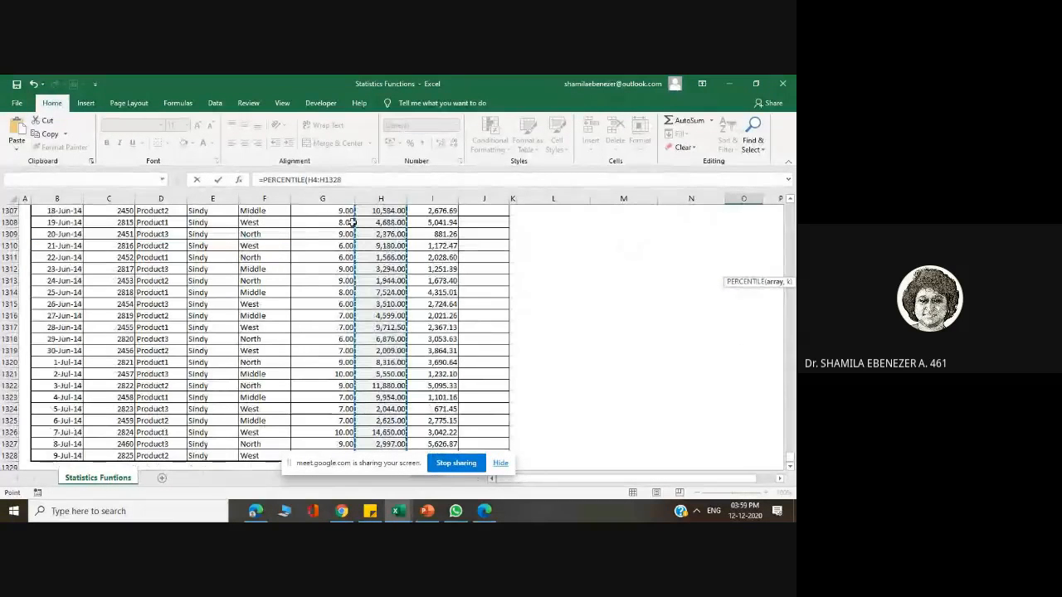
pyautogui.moveTo(791, 457); pyautogui.dragTo(793, 200)
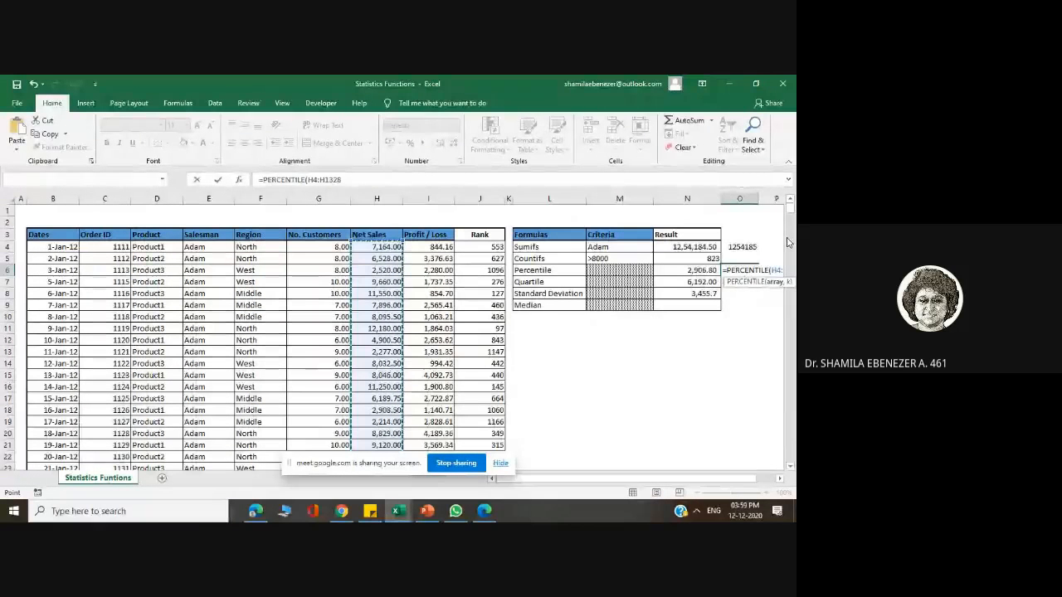
pyautogui.write(',')
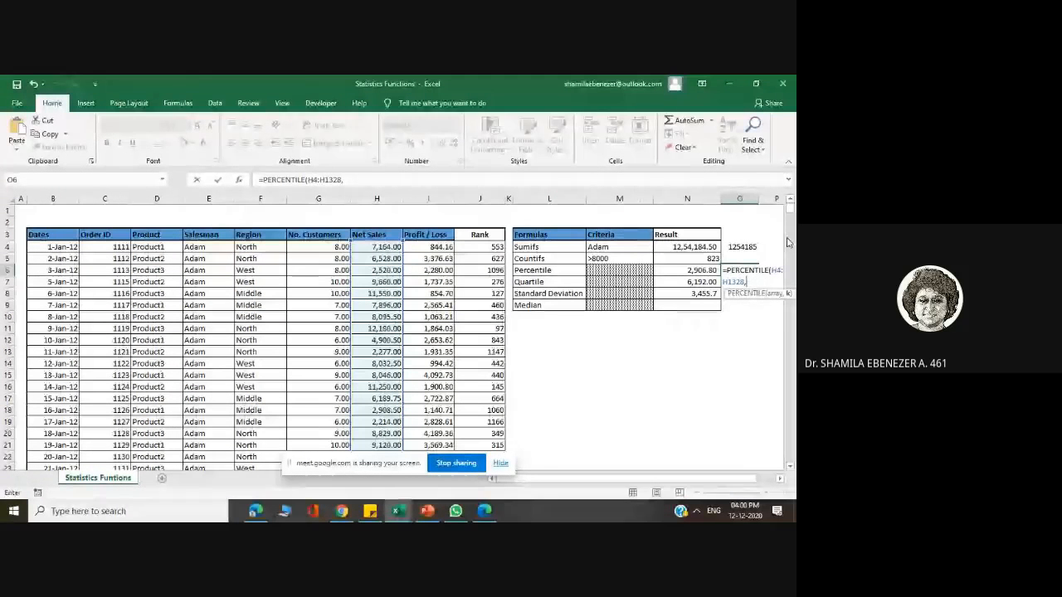
pyautogui.write('0.')
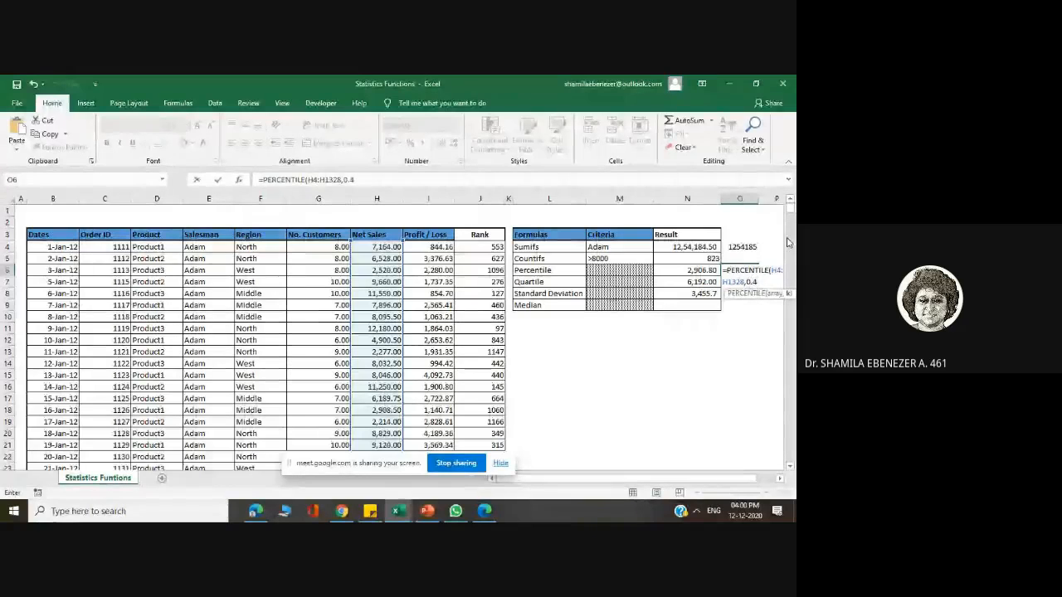
pyautogui.write('4')
pyautogui.press('Return')
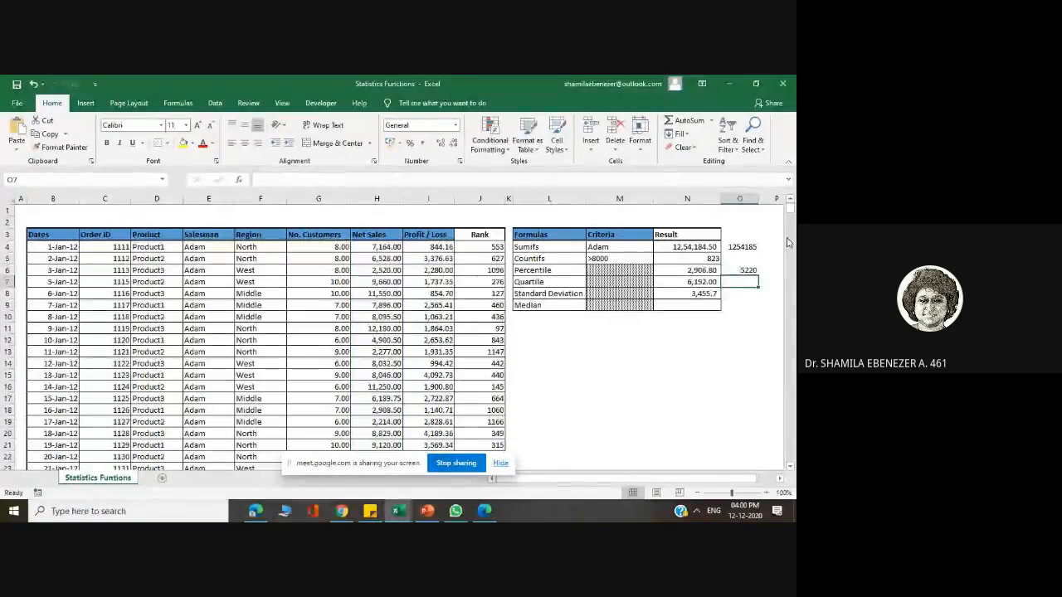
pyautogui.click(749, 271)
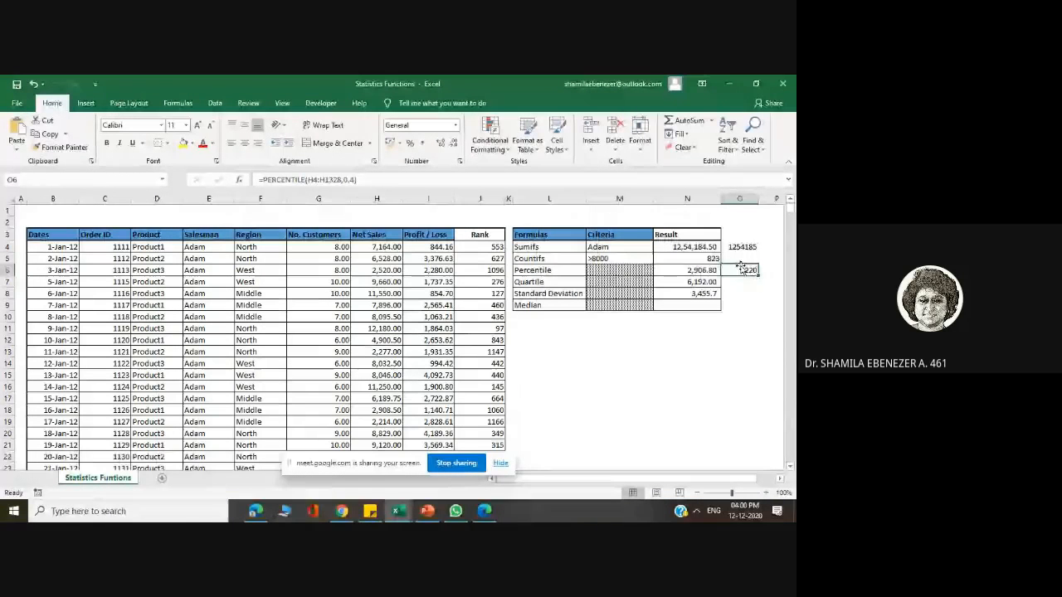
# Step: Change the quart argument of the QUARTILE formula in cell N7 to 1 for the first quartile
pyautogui.click(734, 286)
pyautogui.click(687, 282)
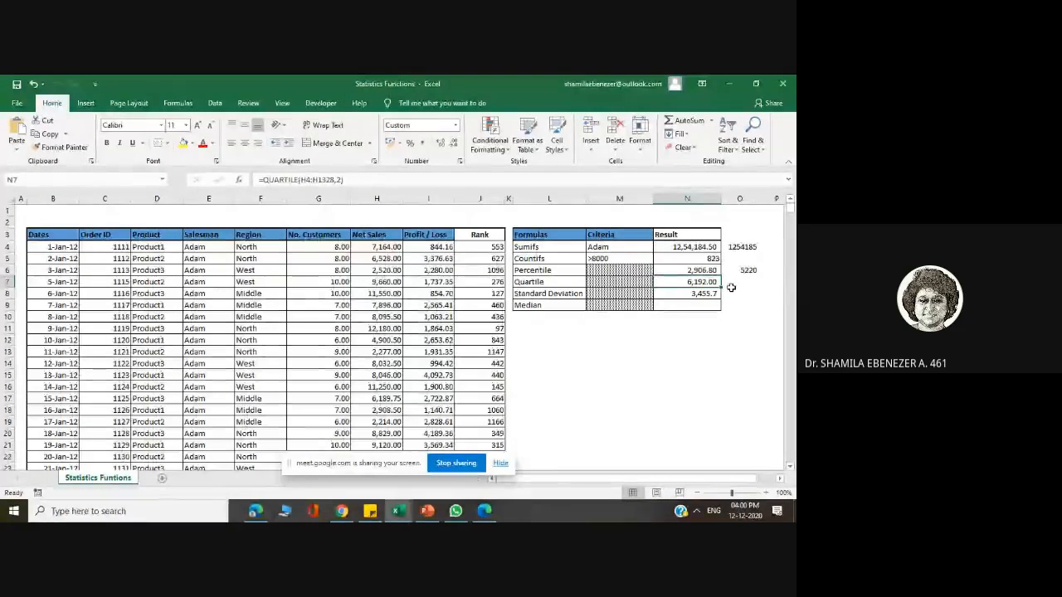
pyautogui.click(376, 181)
pyautogui.press('BackSpace')
pyautogui.write('1')
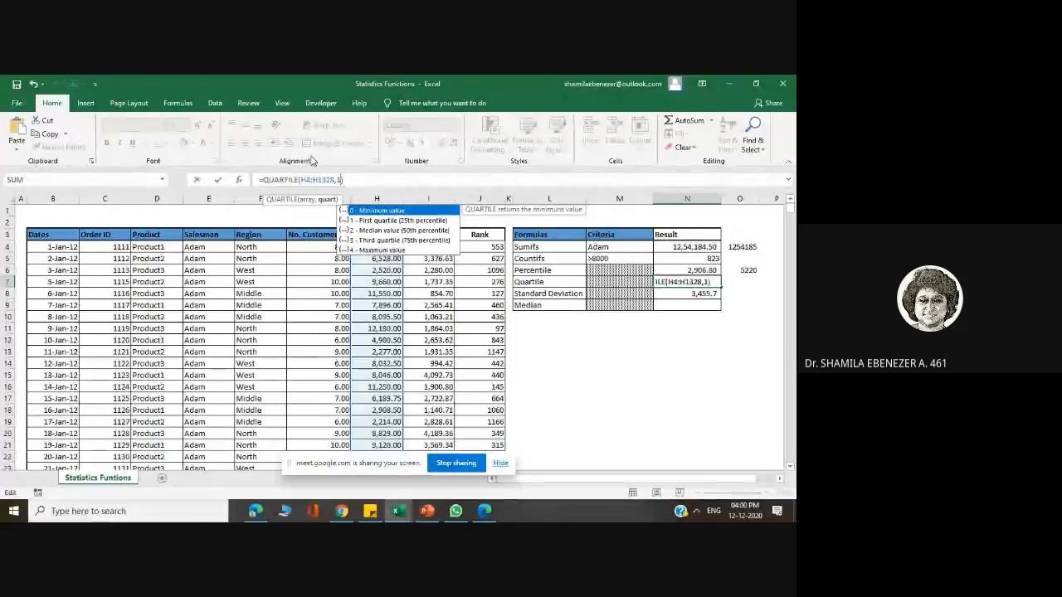
pyautogui.press('Return')
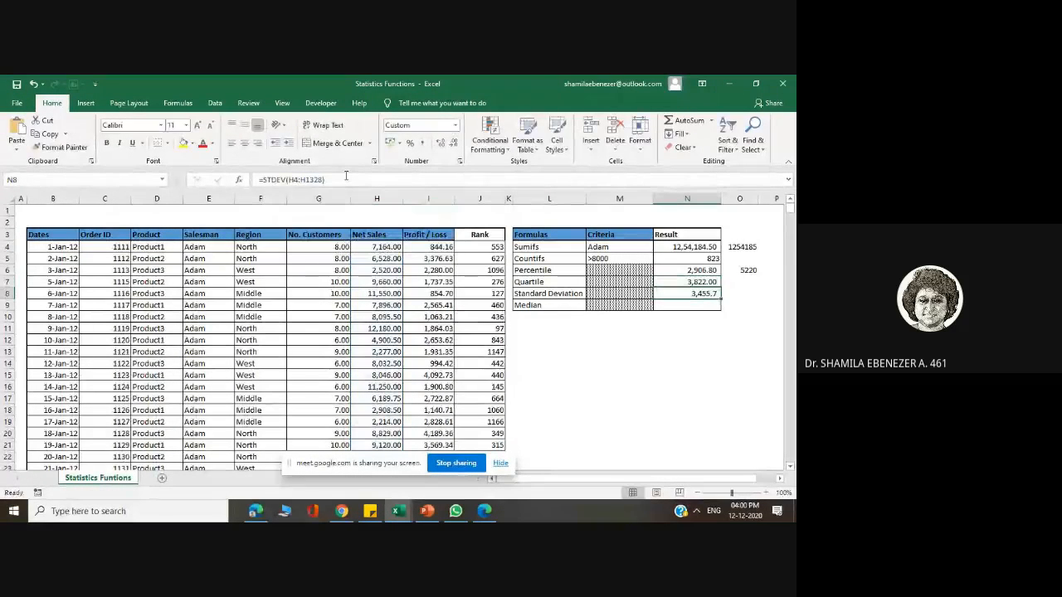
# Step: Set the quart argument of the QUARTILE formula in cell N7 back to 2 for the median value
pyautogui.click(713, 283)
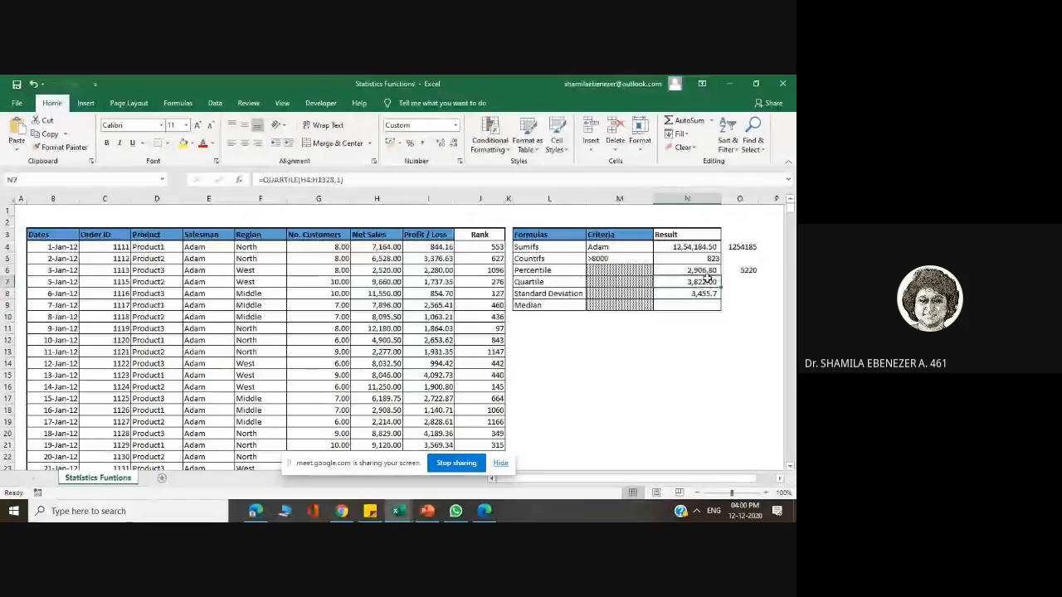
pyautogui.click(343, 179)
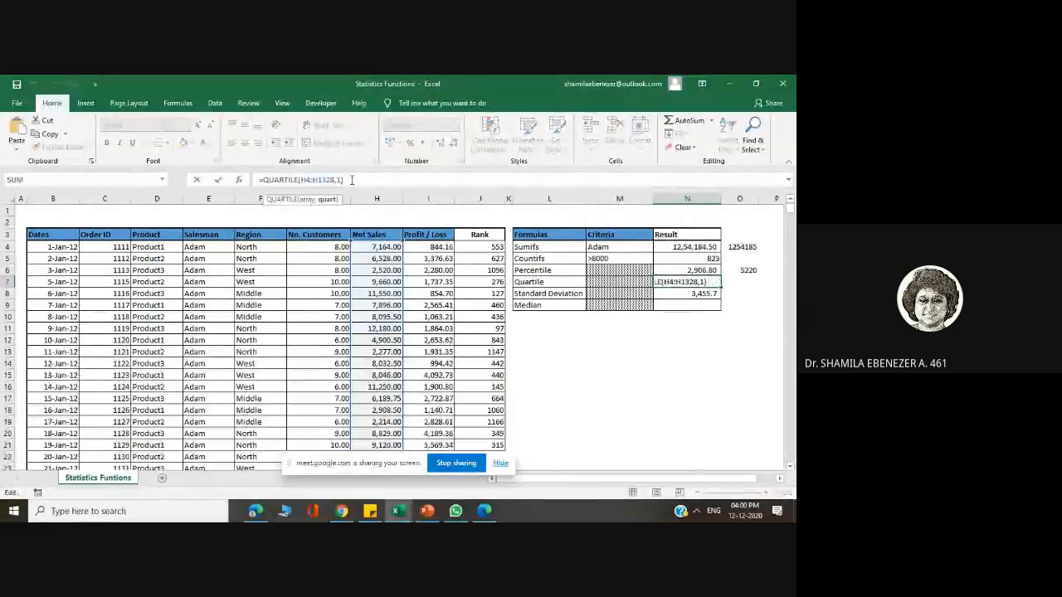
pyautogui.press('BackSpace')
pyautogui.press('BackSpace')
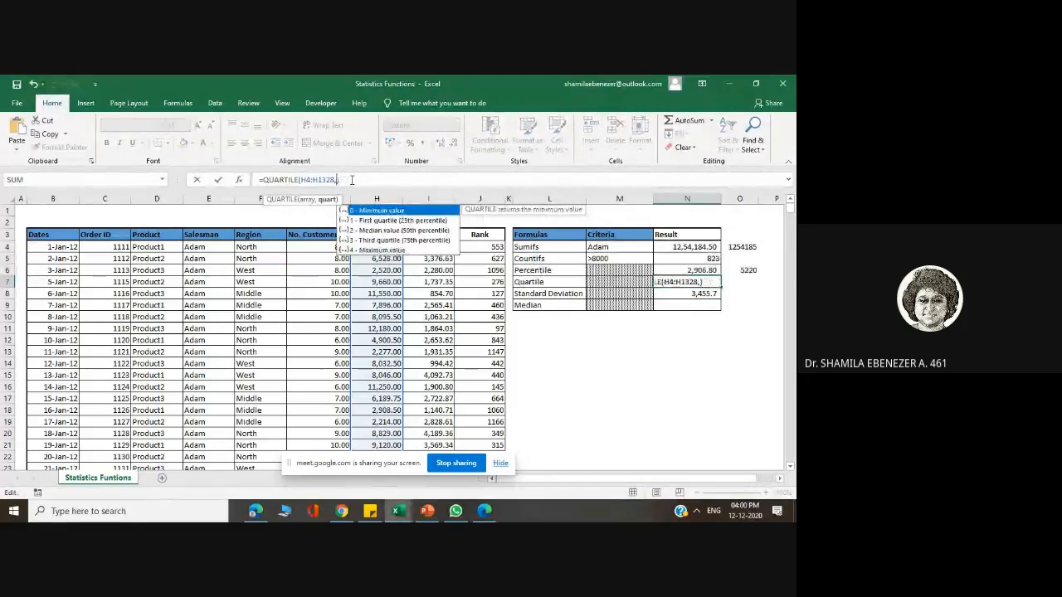
pyautogui.write('1')
pyautogui.press('Return')
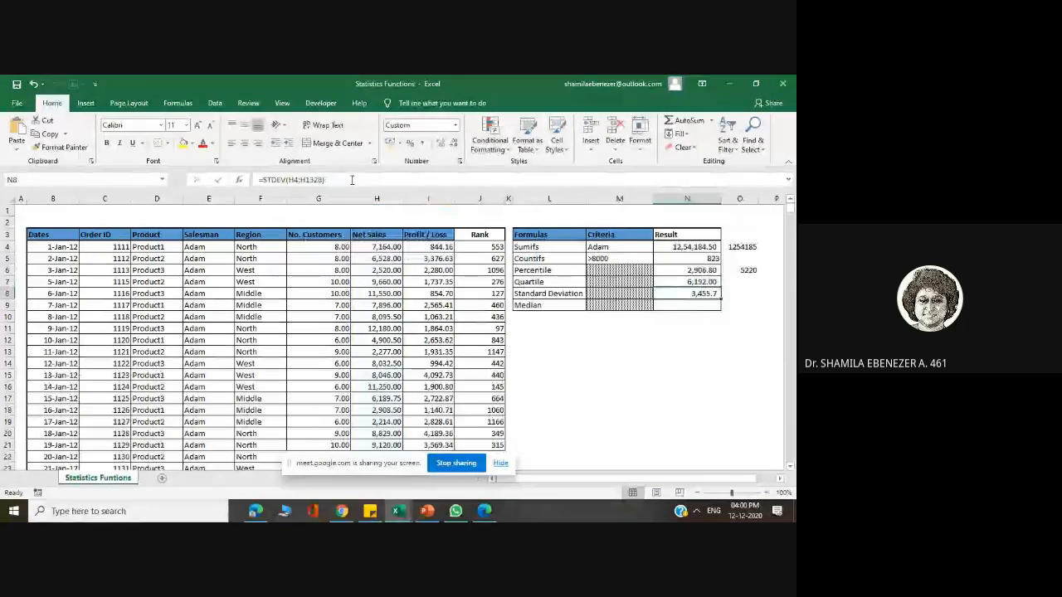
pyautogui.press('Up')
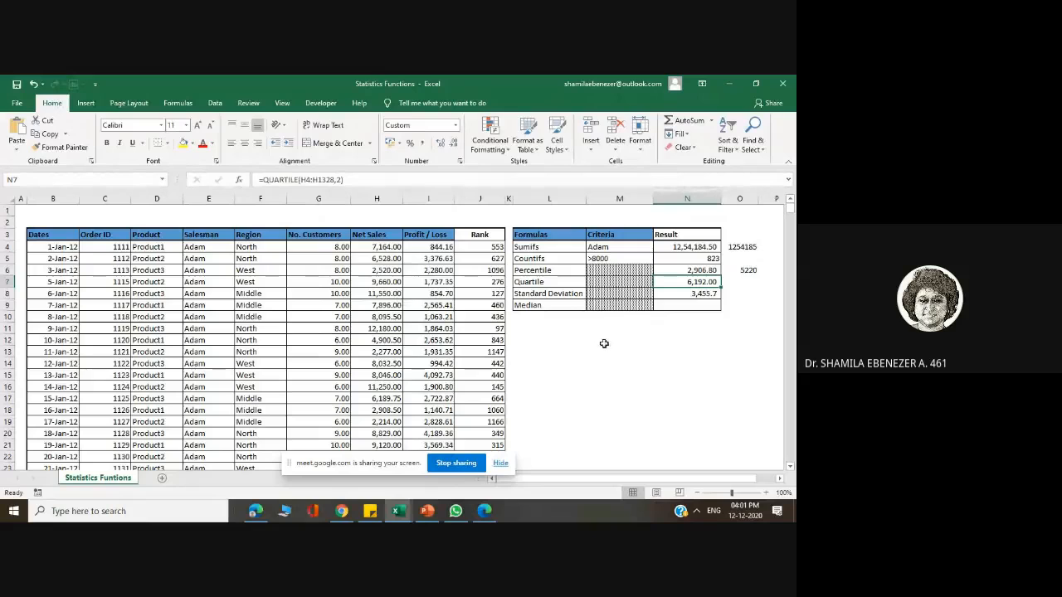
# Step: Calculate the standard deviation of the Net Sales values H4:H1328 in cell O8 with the STDEV function
pyautogui.click(692, 295)
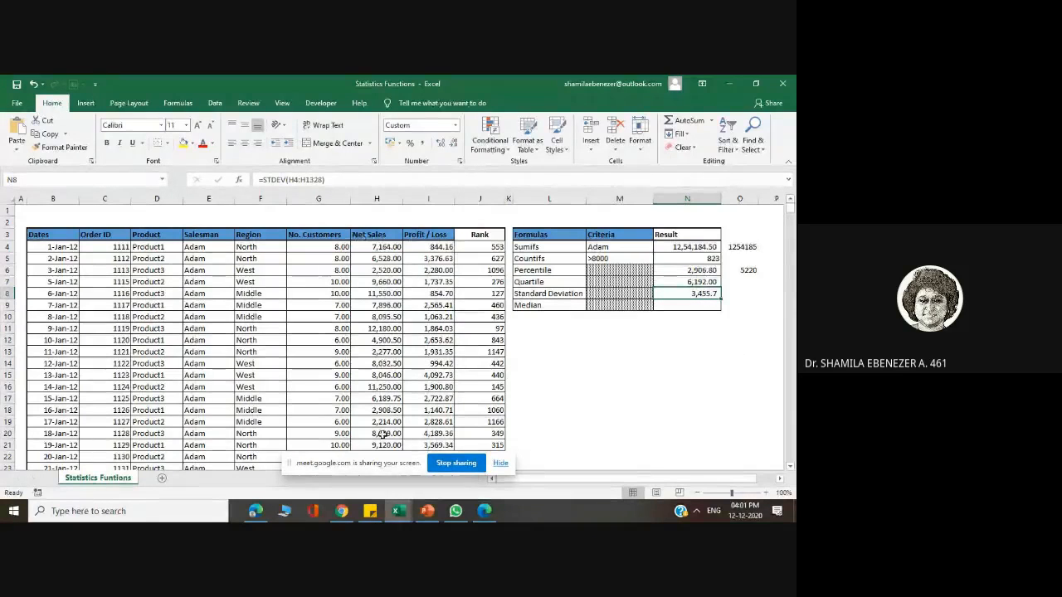
pyautogui.click(745, 294)
pyautogui.write('=std')
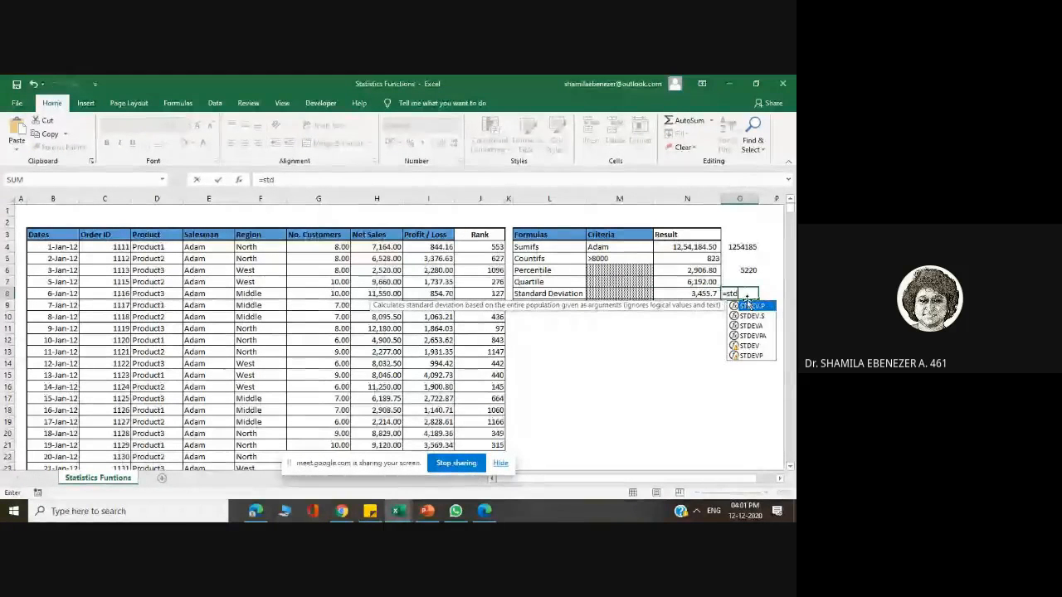
pyautogui.click(749, 345)
pyautogui.doubleClick(749, 345)
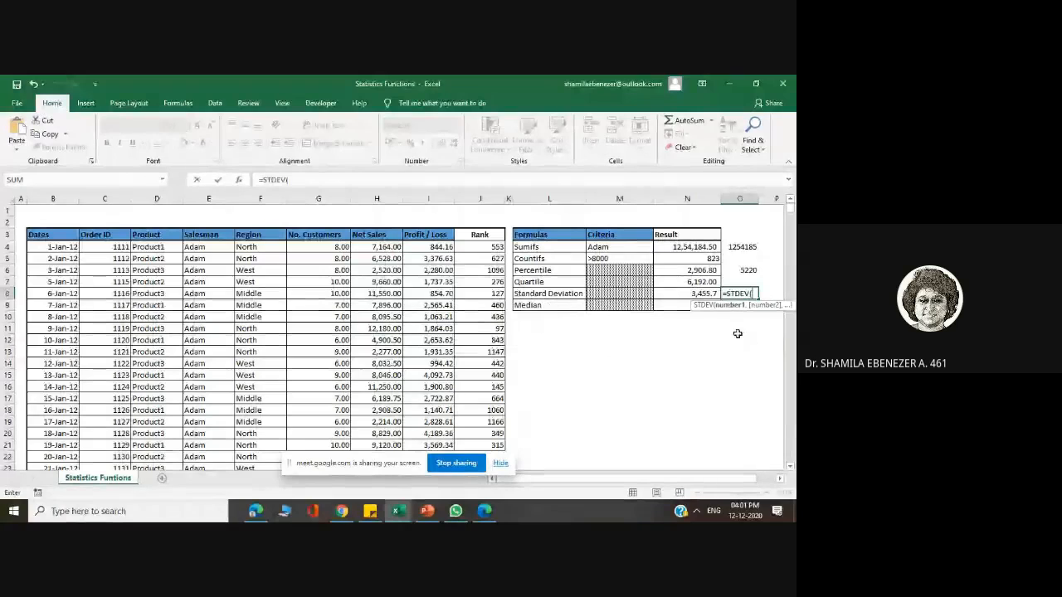
pyautogui.click(387, 248)
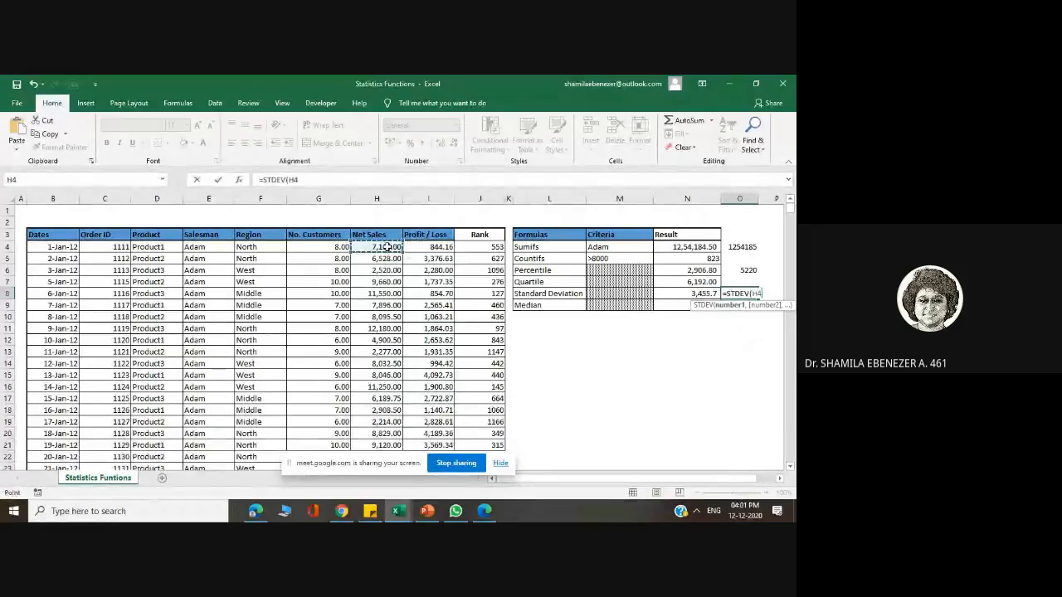
pyautogui.hotkey('ctrl', 'shift', 'Down')
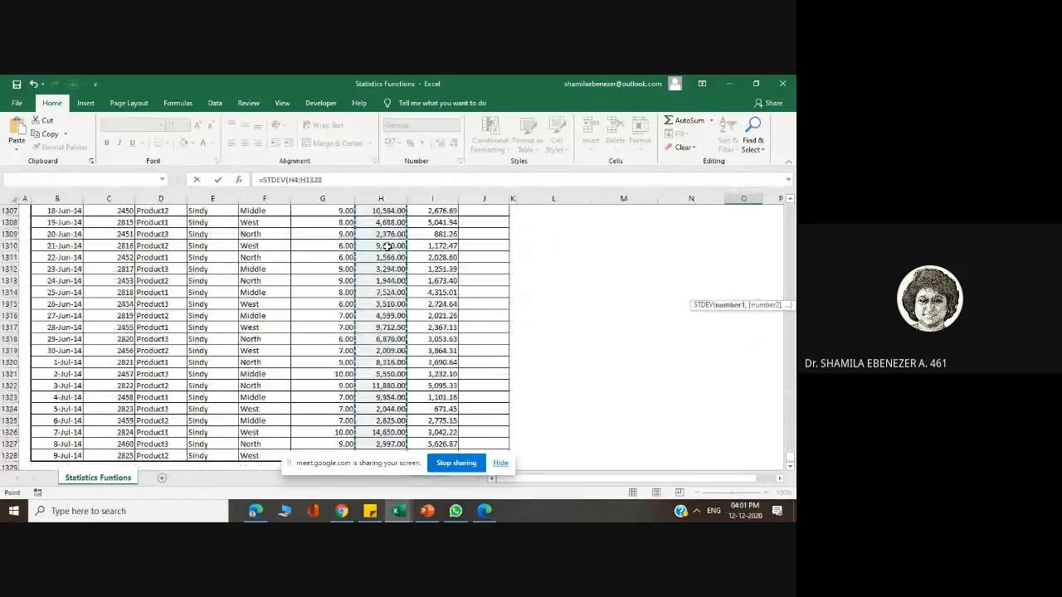
pyautogui.write(')')
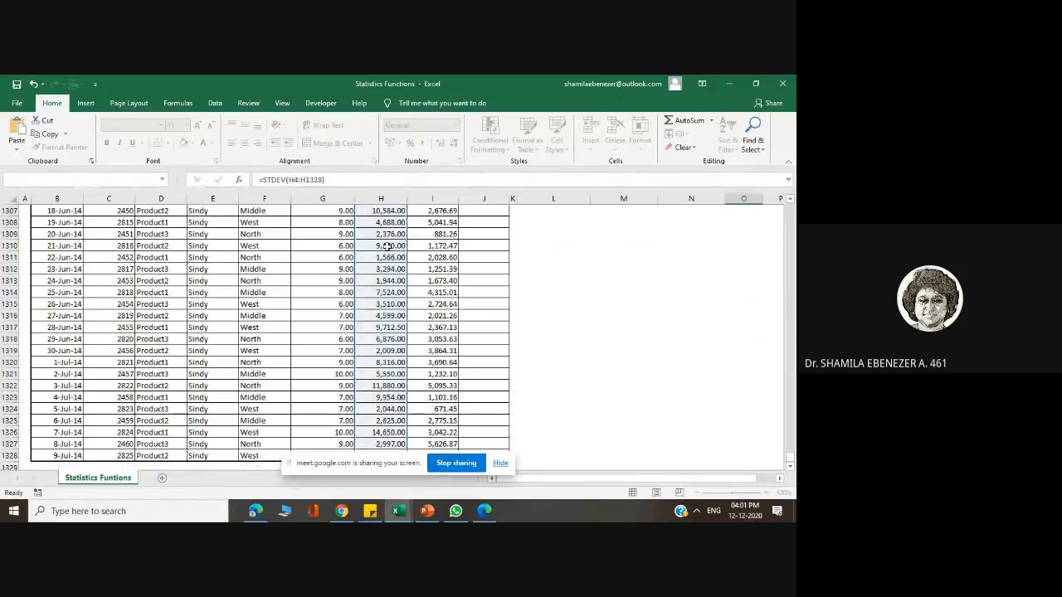
pyautogui.press('Return')
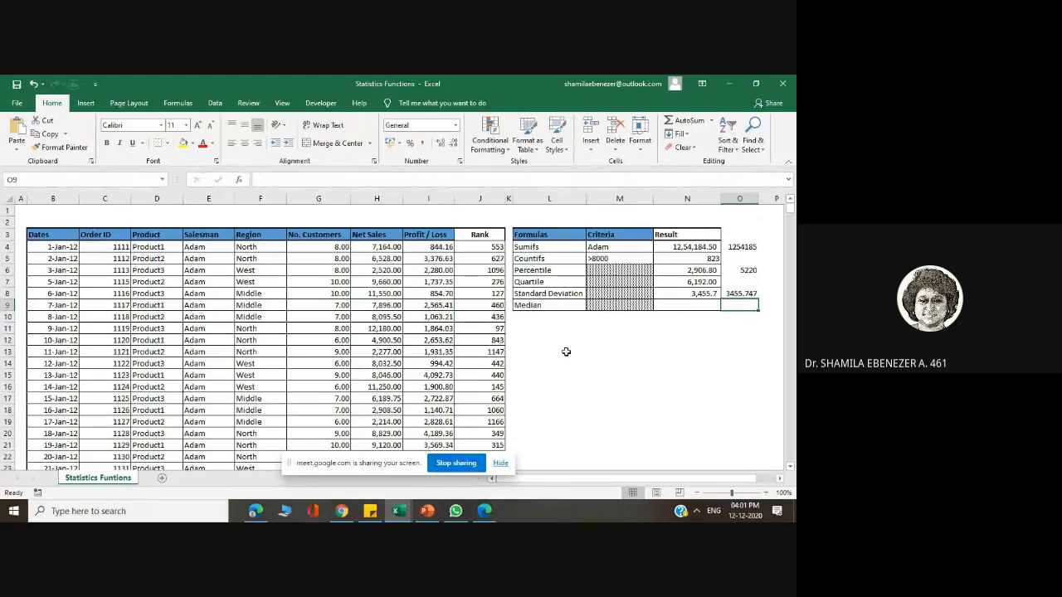
# Step: Calculate the median of the Net Sales values H4:H1328 in cell O9 with the MEDIAN function
pyautogui.write('=Median')
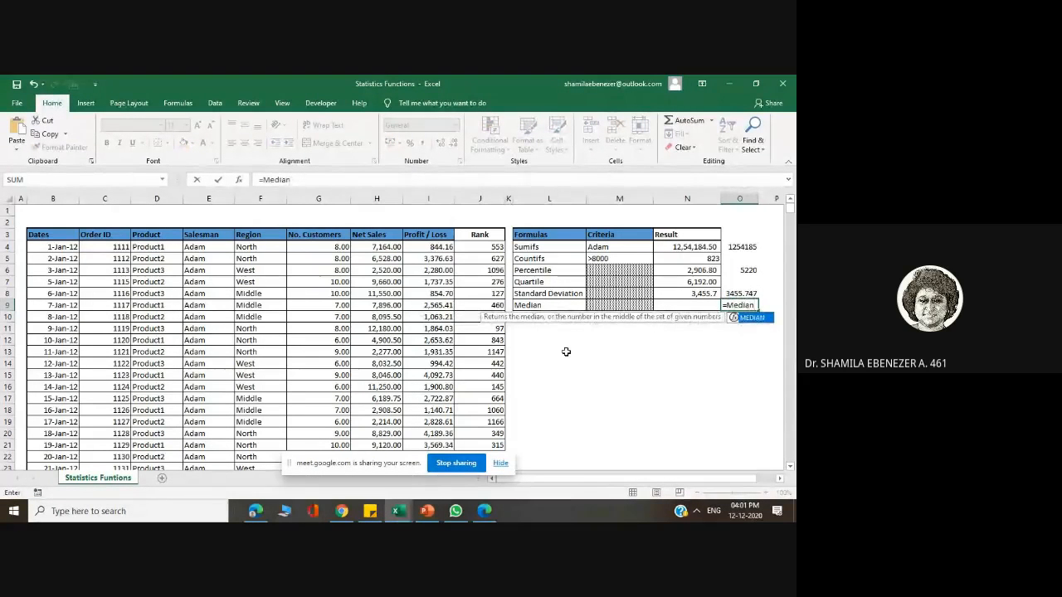
pyautogui.write('(')
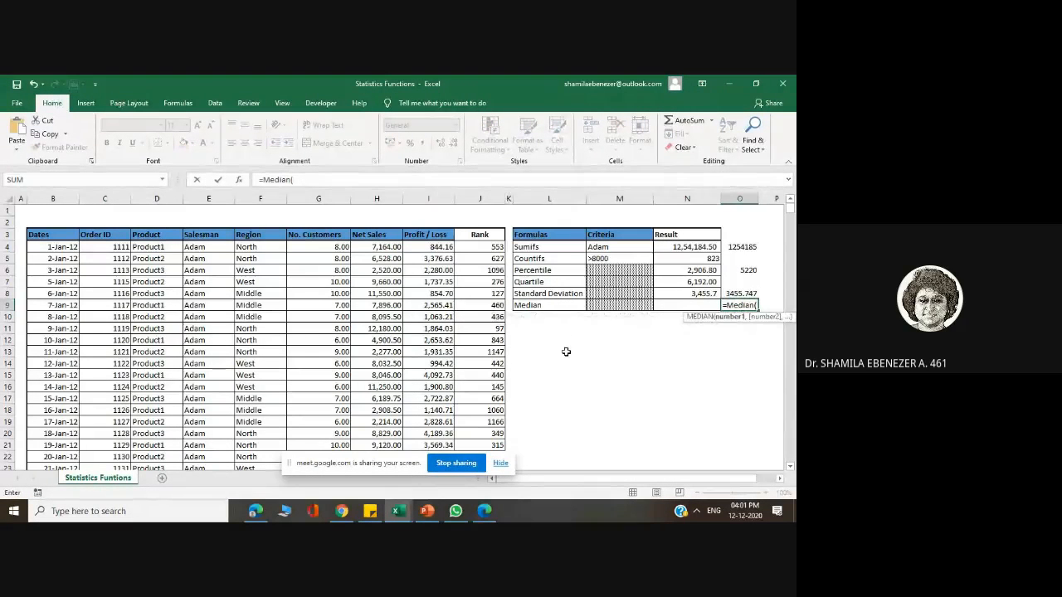
pyautogui.click(378, 247)
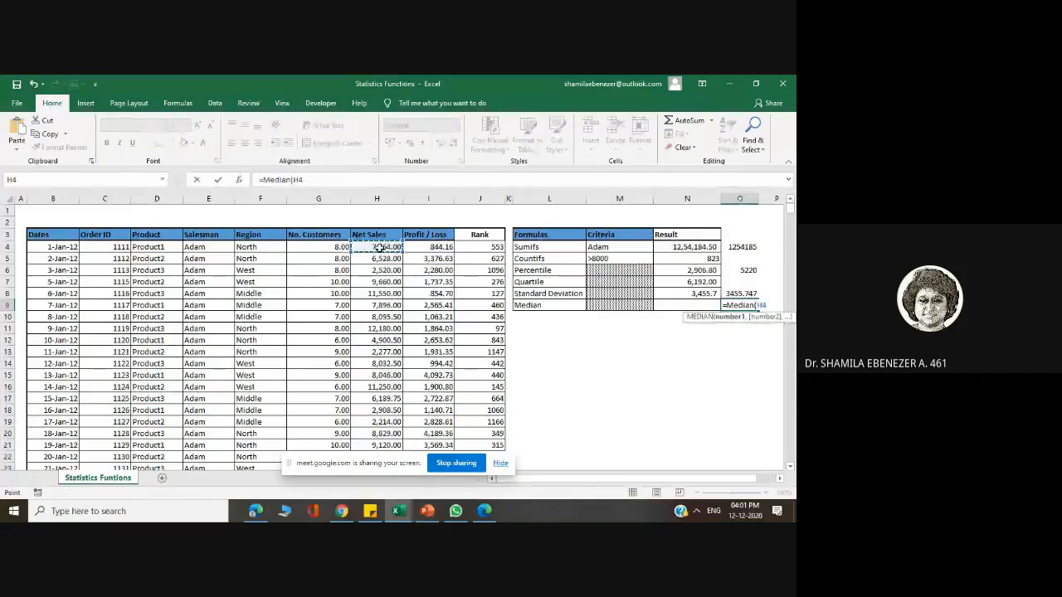
pyautogui.hotkey('ctrl', 'shift', 'Down')
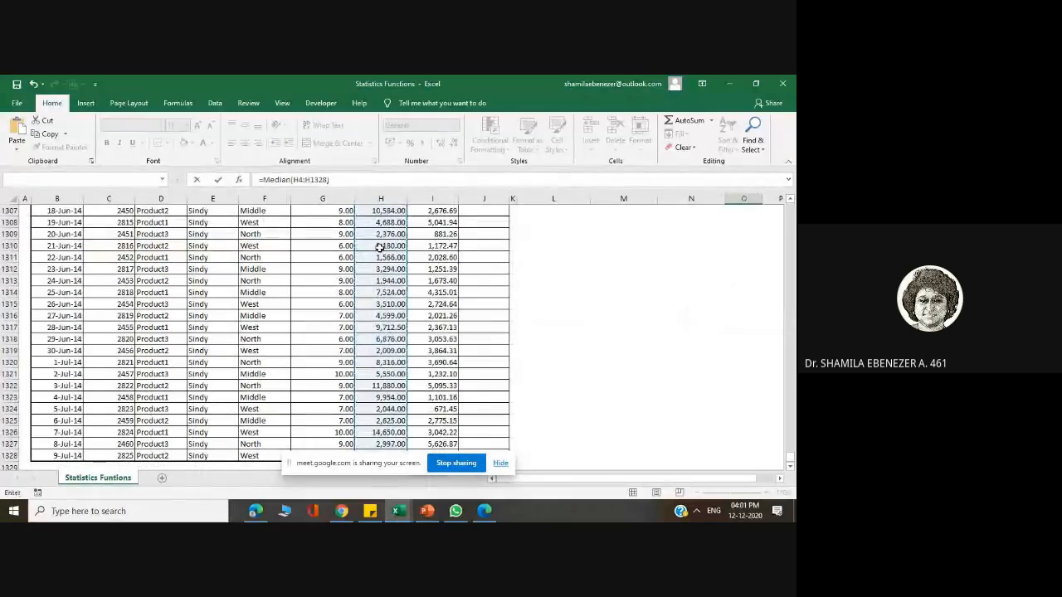
pyautogui.press('Return')
pyautogui.press('Up')
pyautogui.press('Up')
pyautogui.press('Up')
pyautogui.press('Up')
pyautogui.press('Up')
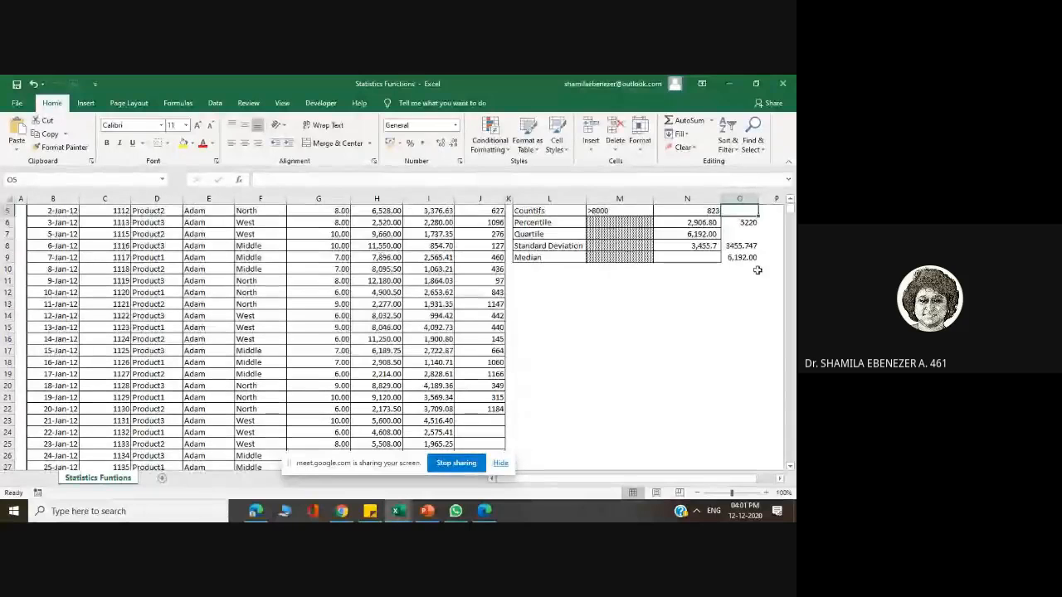
pyautogui.scroll(2, 788, 209)
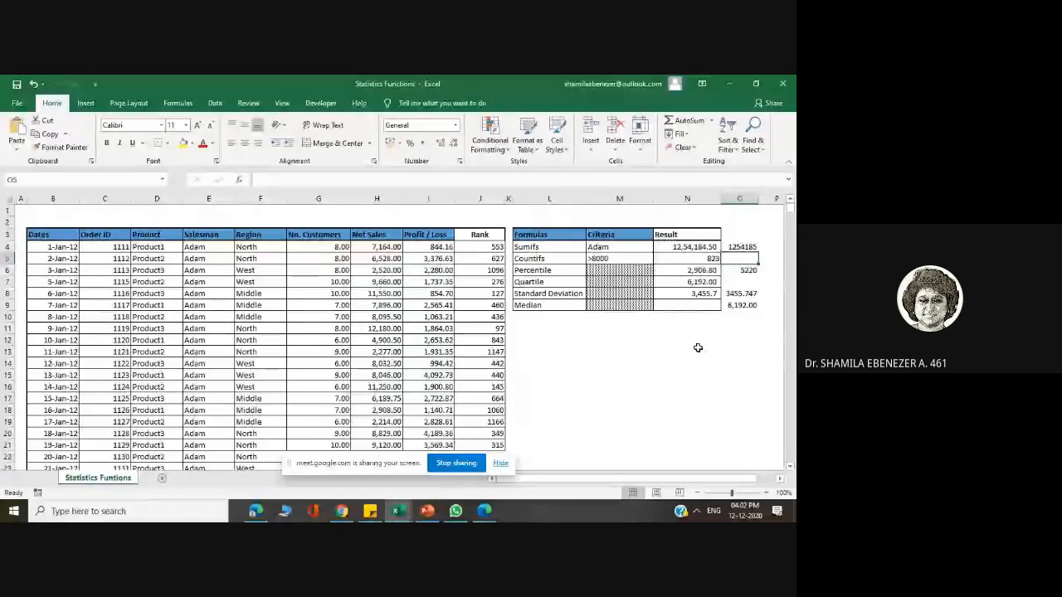
pyautogui.click(621, 351)
pyautogui.write('=')
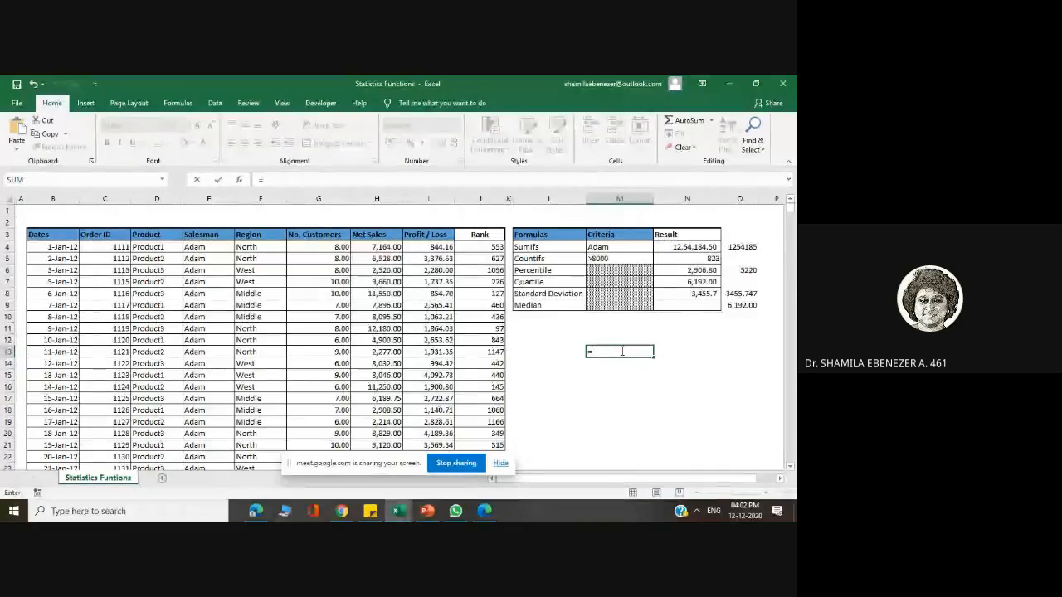
pyautogui.write('g')
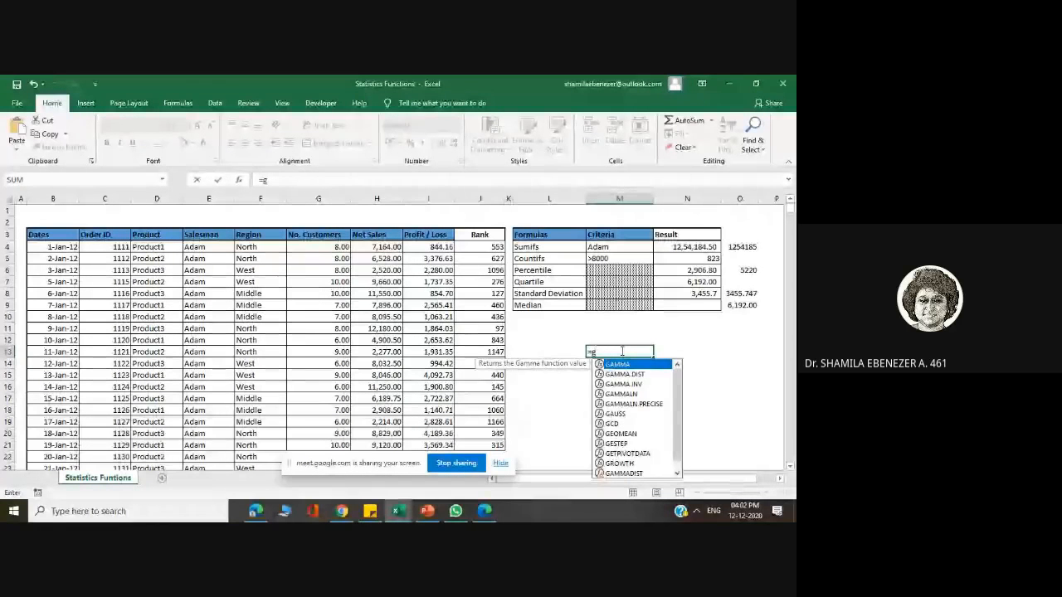
pyautogui.press('Escape')
pyautogui.click(722, 375)
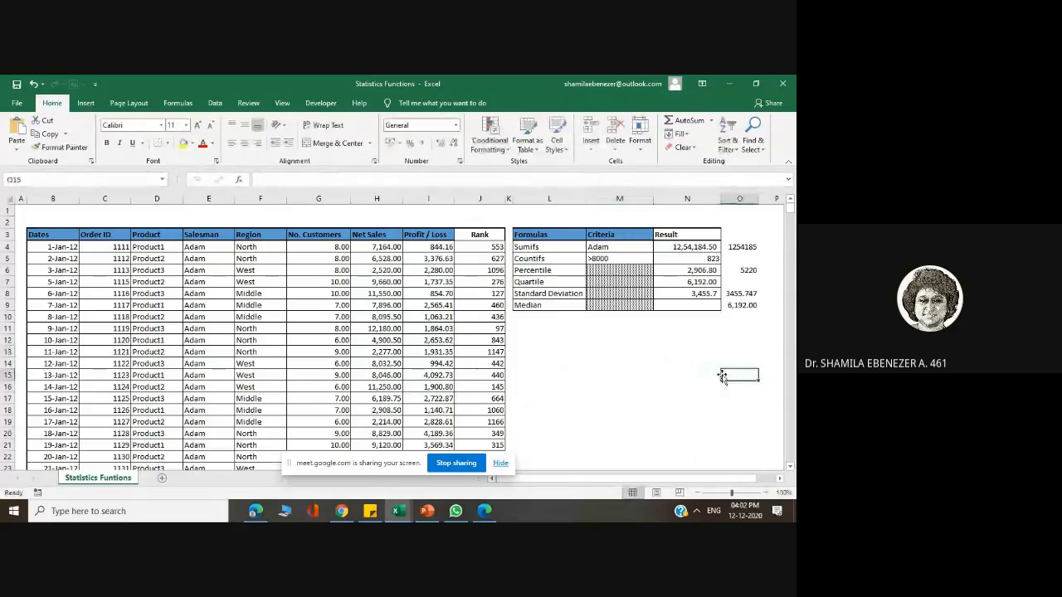
# Step: Switch to the Data Analysis using Excel presentation in PowerPoint and review the slides from Conditional formatting to What we are going to learn?
pyautogui.click(735, 83)
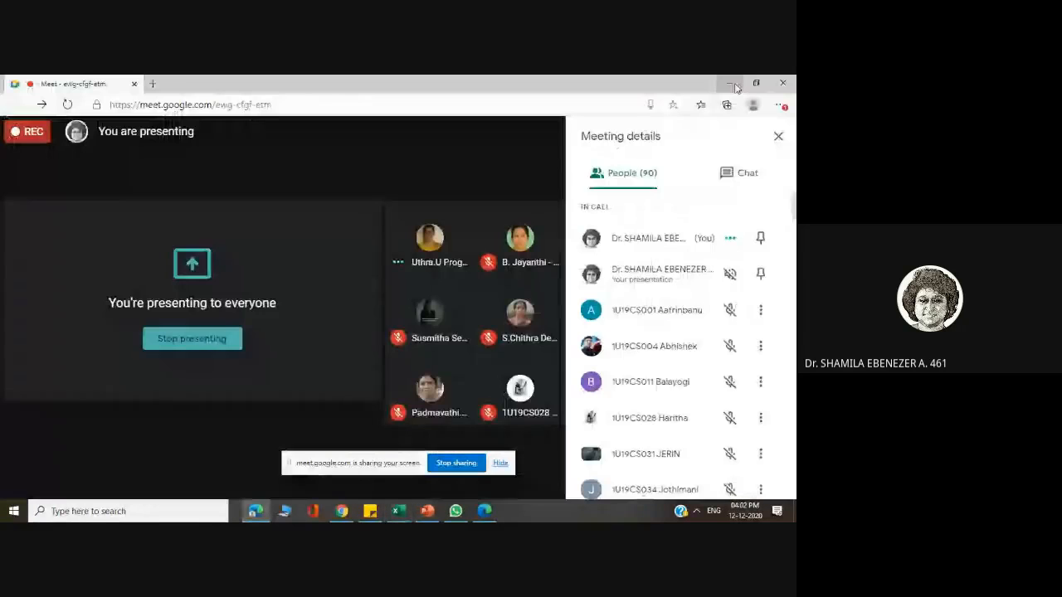
pyautogui.click(431, 516)
pyautogui.scroll(-1, 463, 307)
pyautogui.scroll(2, 464, 307)
pyautogui.scroll(6, 464, 308)
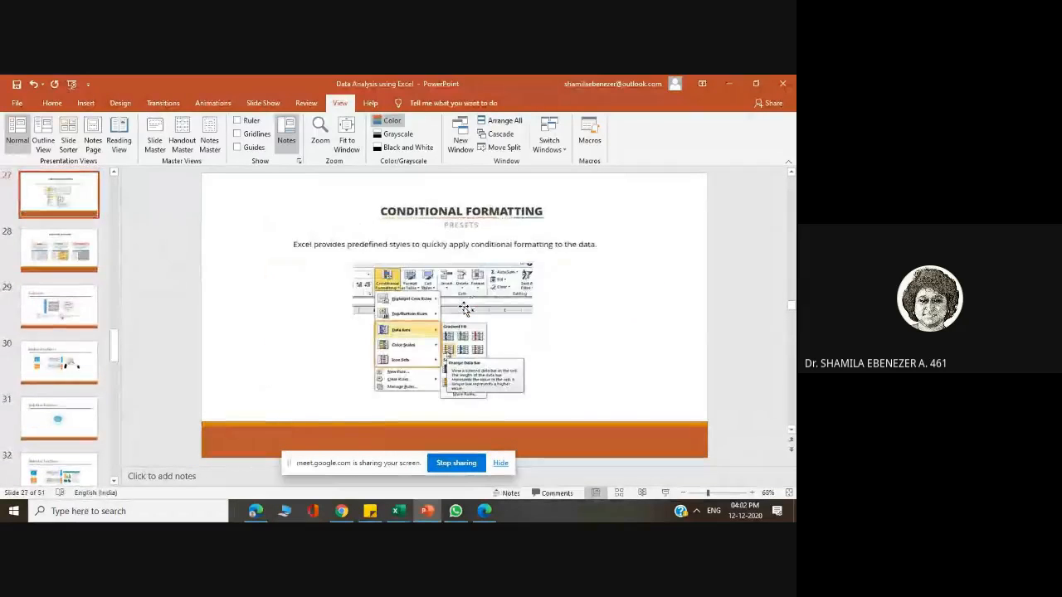
pyautogui.scroll(1, 466, 308)
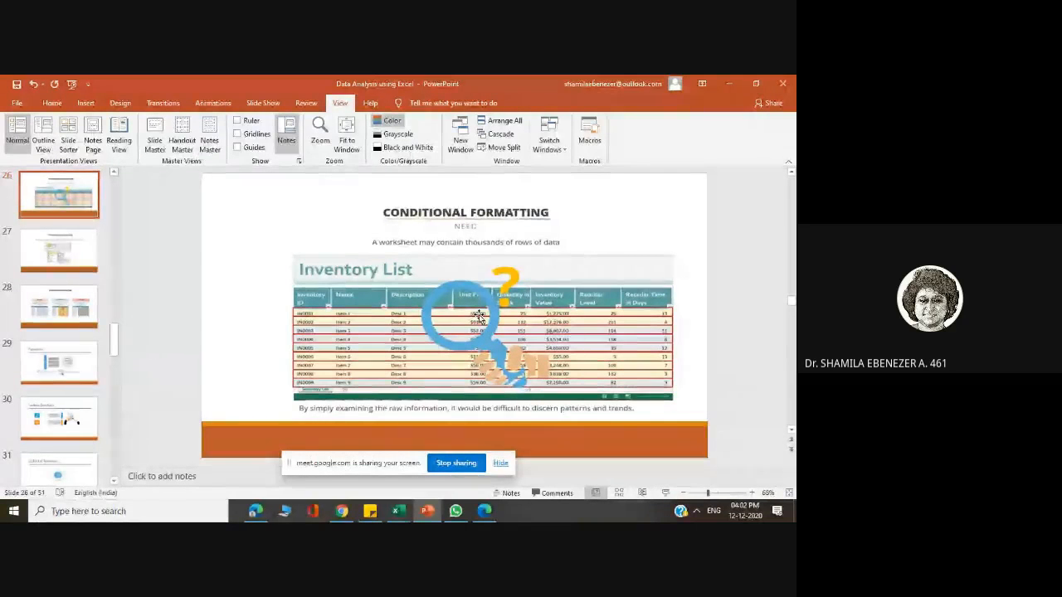
pyautogui.scroll(1, 479, 317)
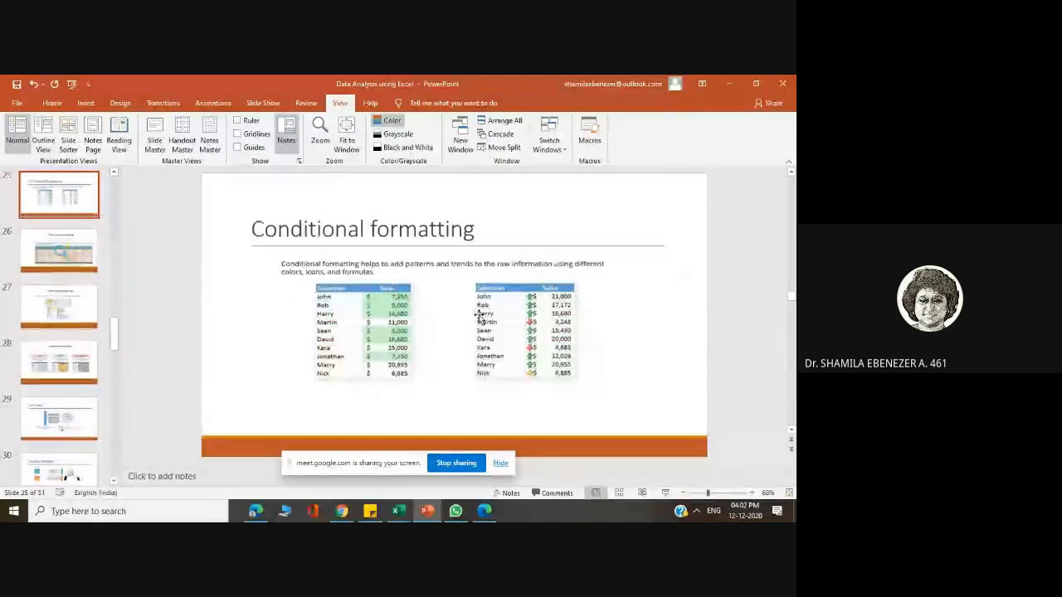
pyautogui.scroll(-1, 479, 316)
pyautogui.scroll(-3, 479, 317)
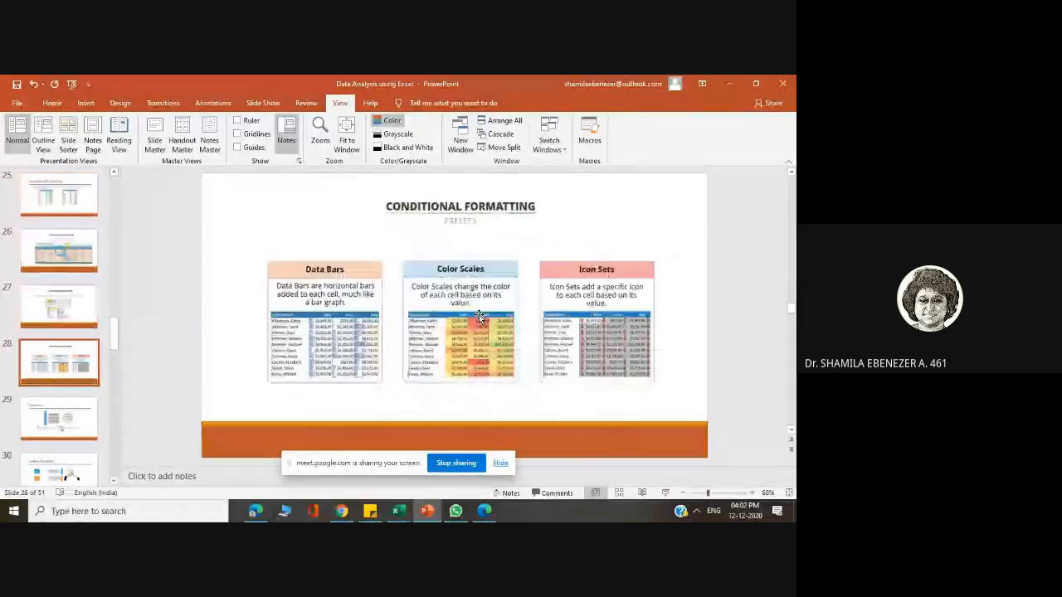
pyautogui.scroll(-3, 479, 317)
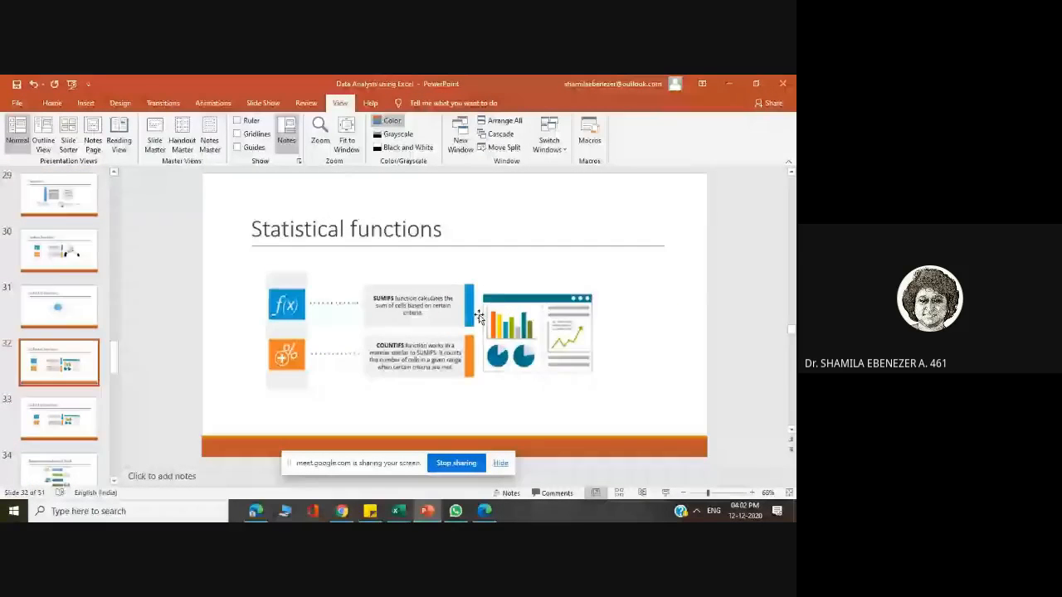
pyautogui.scroll(-2, 478, 316)
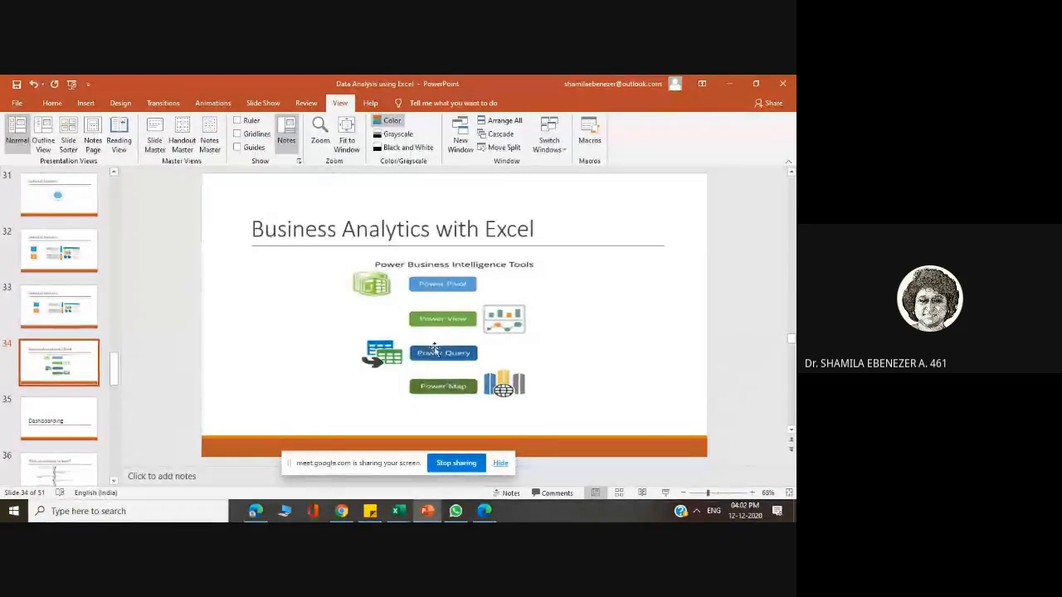
pyautogui.scroll(-1, 528, 279)
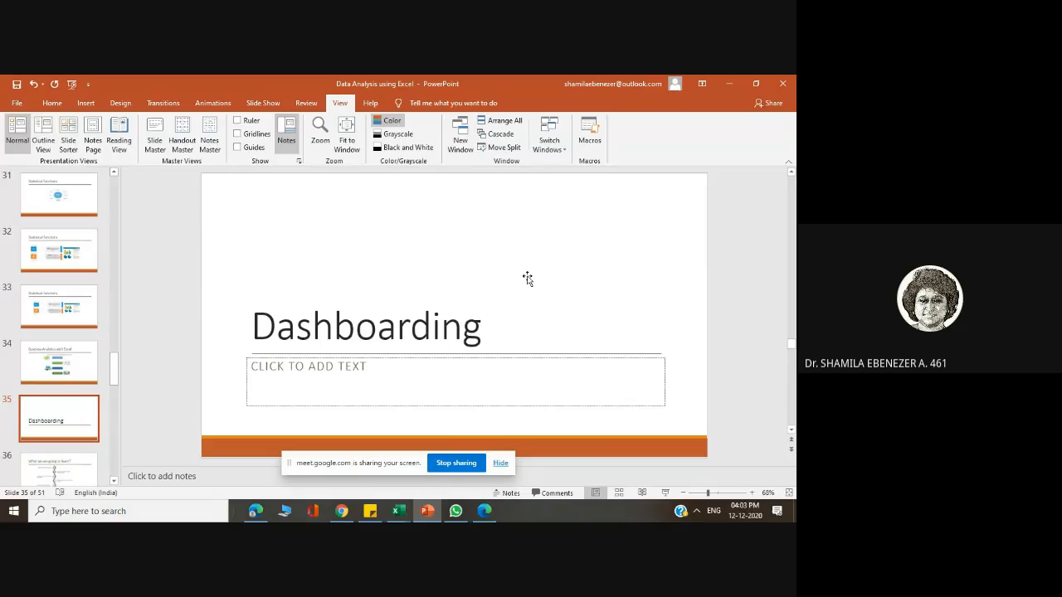
pyautogui.scroll(-1, 528, 279)
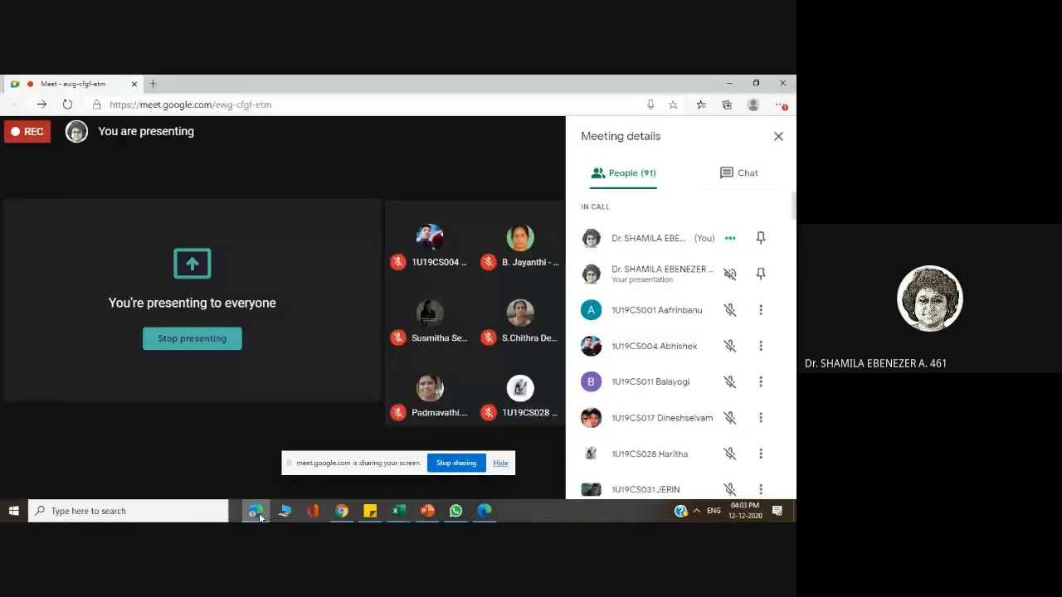
pyautogui.click(258, 511)
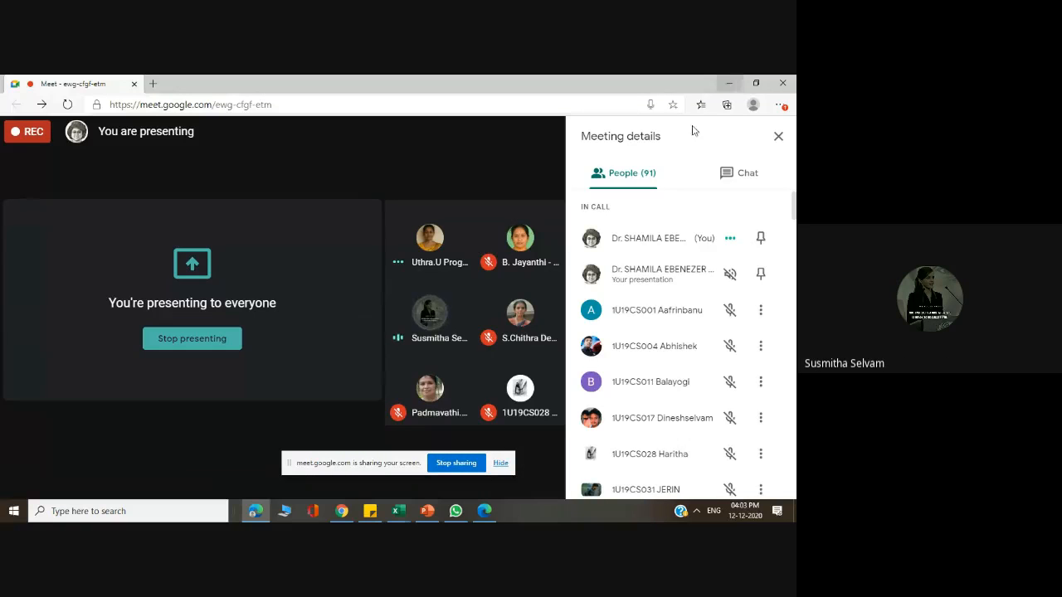
pyautogui.click(426, 511)
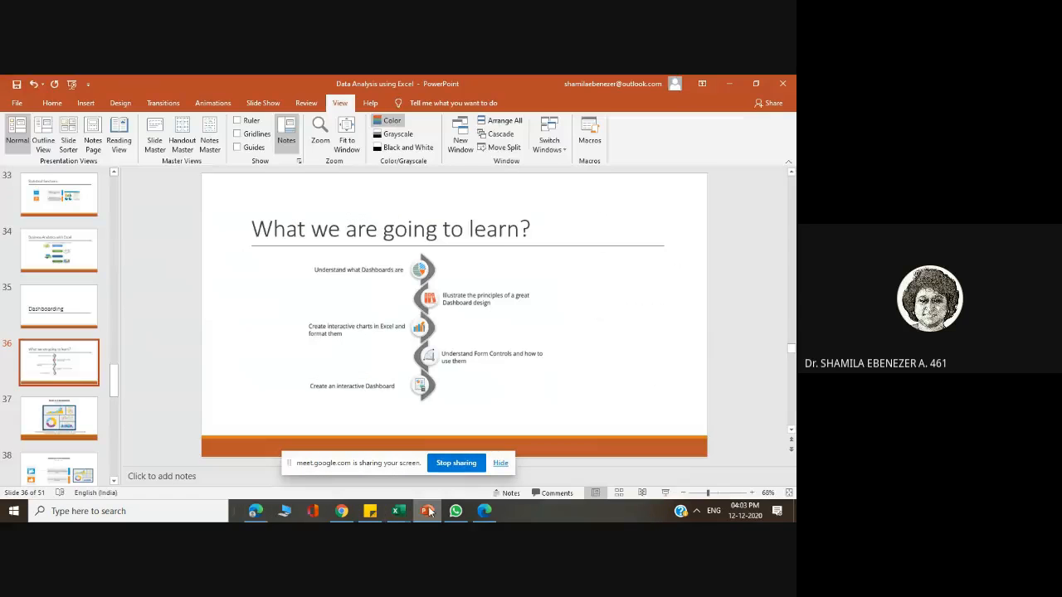
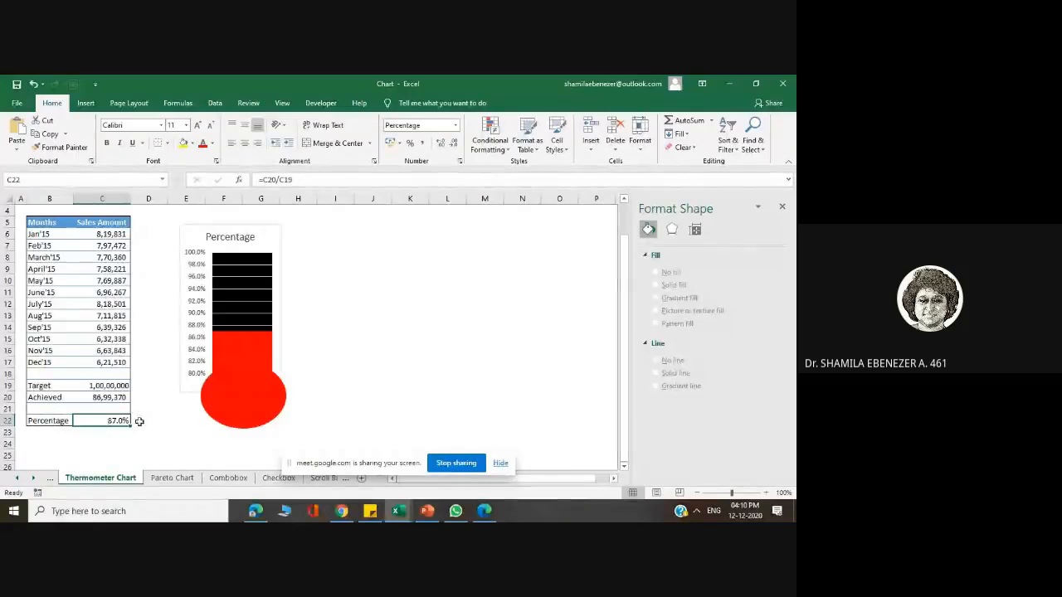
# Step: Insert a clustered column chart of the percentage in C22 and shift it and its title away from the sales table
pyautogui.click(85, 103)
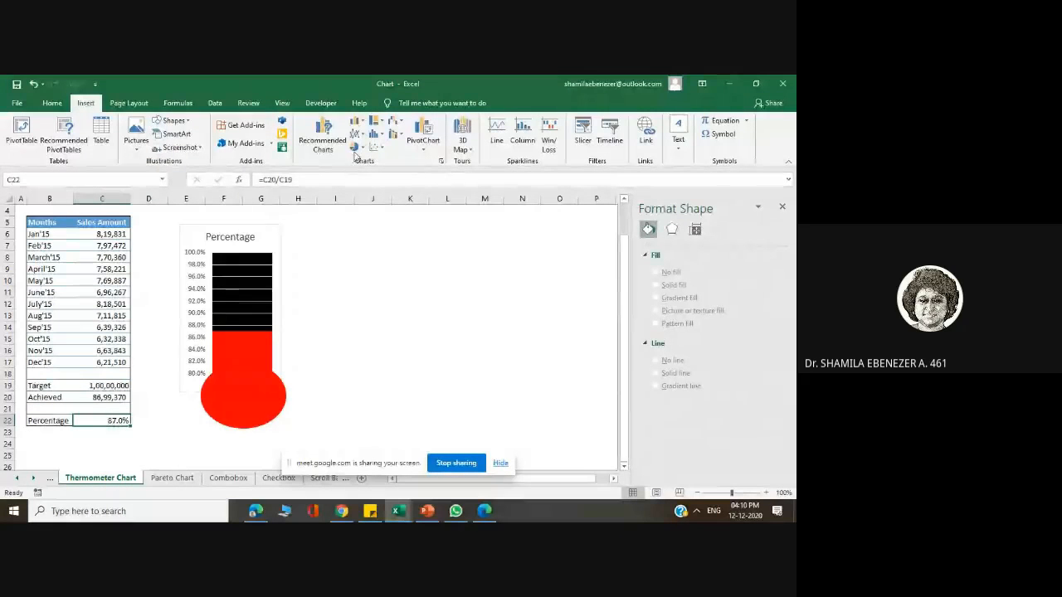
pyautogui.click(357, 121)
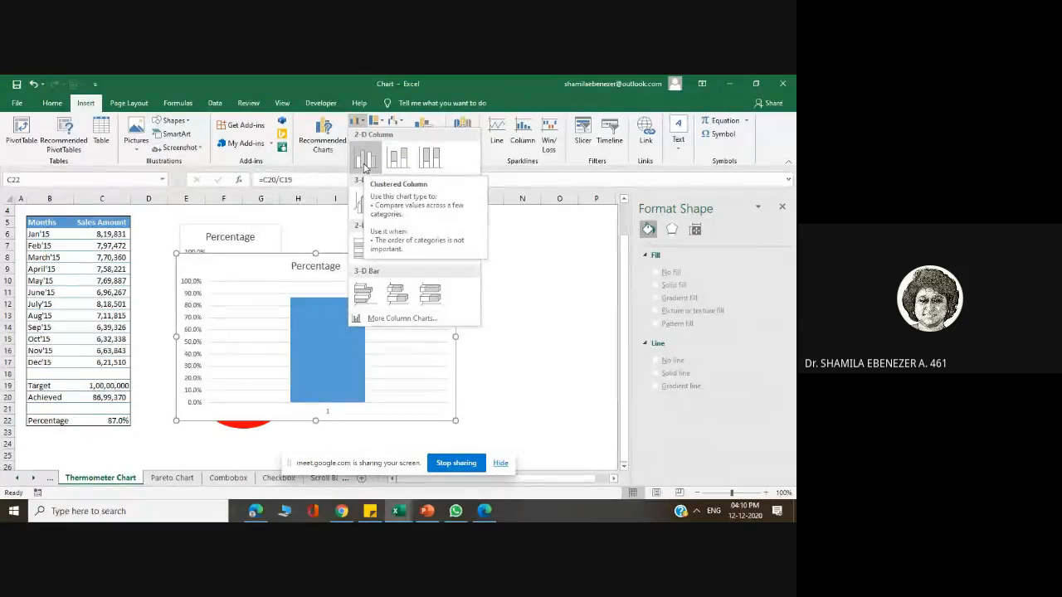
pyautogui.click(364, 163)
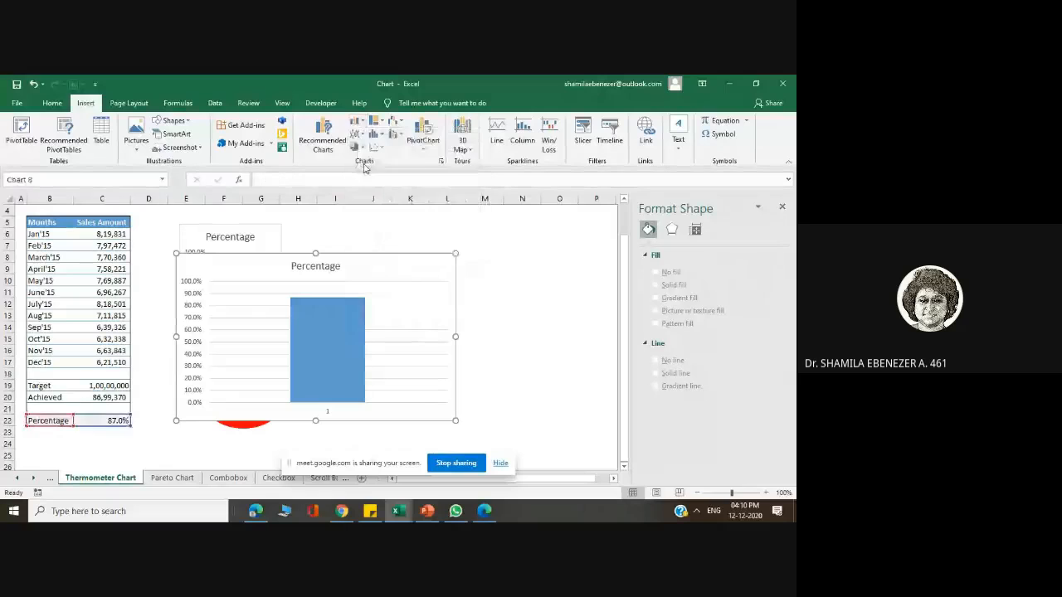
pyautogui.click(340, 266)
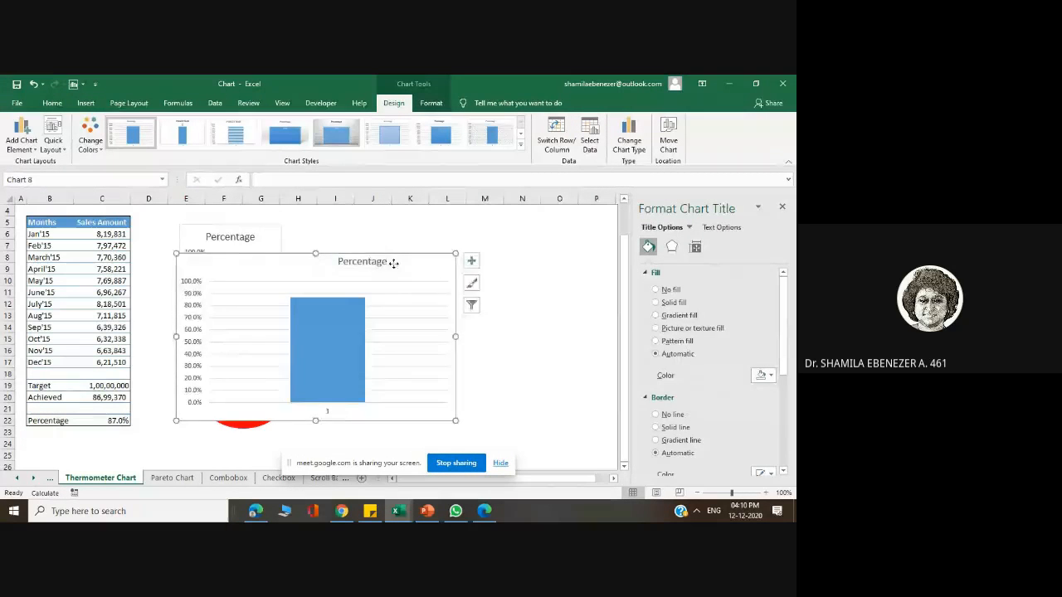
pyautogui.moveTo(393, 263); pyautogui.dragTo(465, 262)
# Step: Set the gap width of the new Percentage chart's column to 0%
pyautogui.click(401, 326)
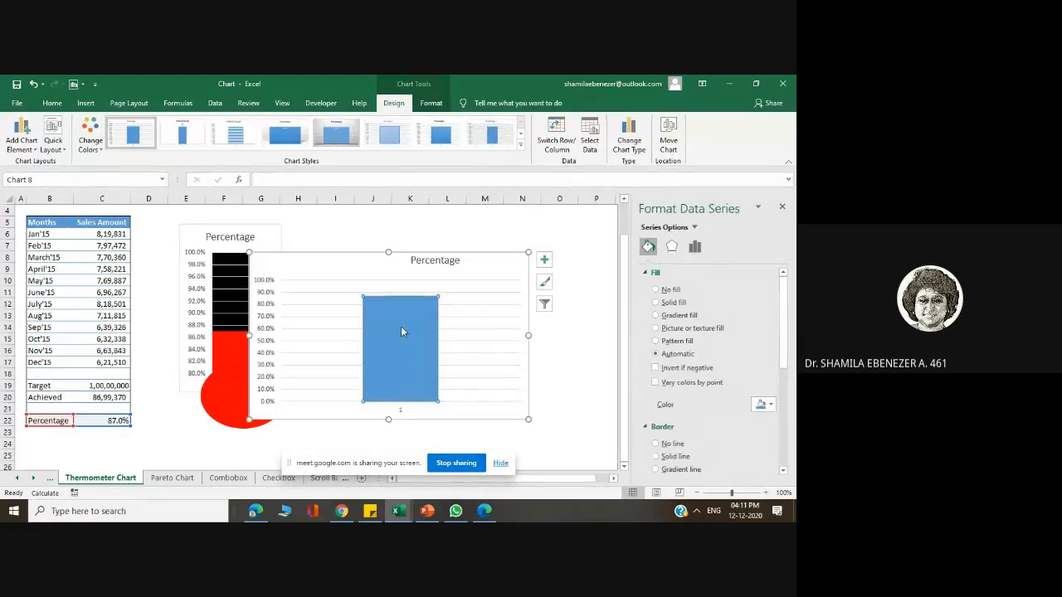
pyautogui.scroll(-2, 573, 338)
pyautogui.scroll(-5, 682, 357)
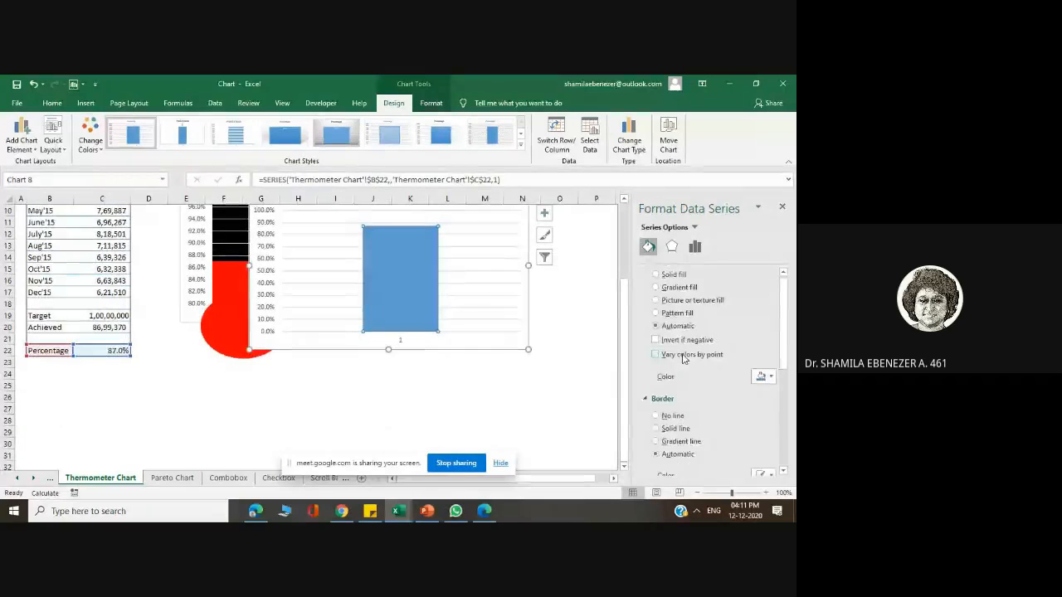
pyautogui.scroll(6, 682, 357)
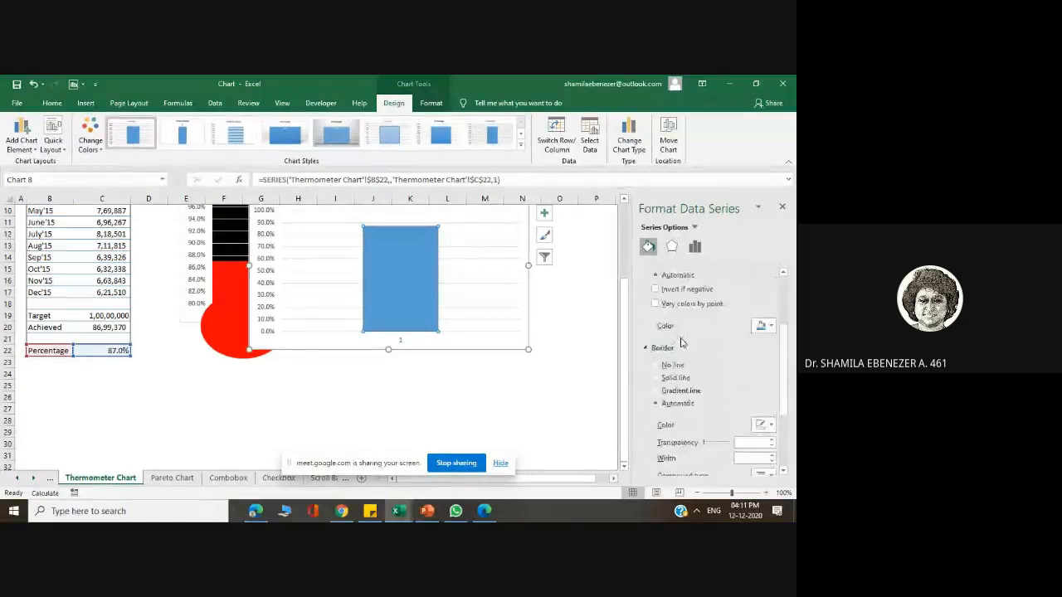
pyautogui.click(375, 306)
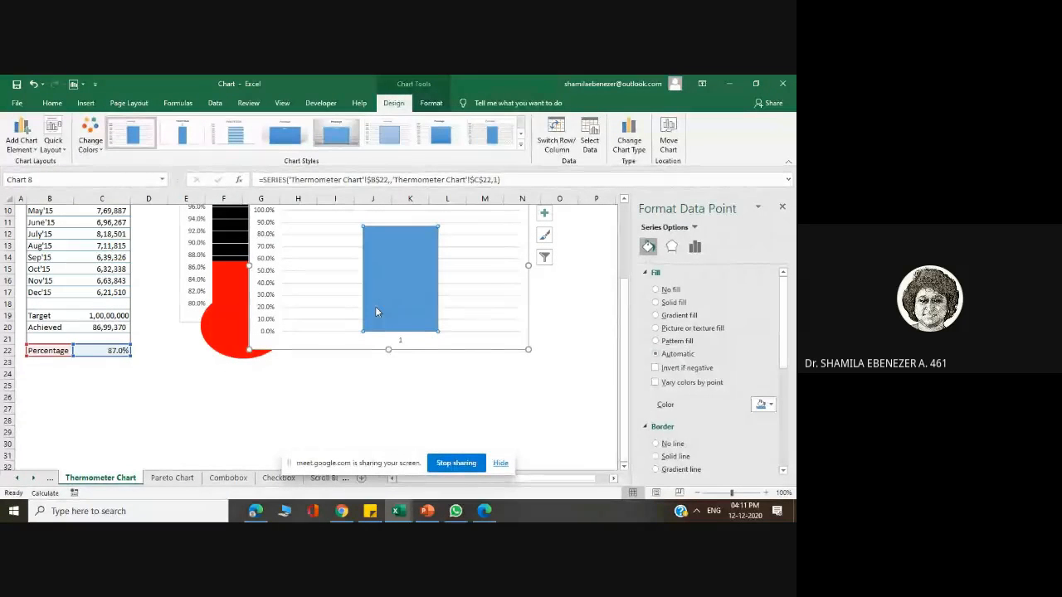
pyautogui.rightClick(375, 306)
pyautogui.click(422, 415)
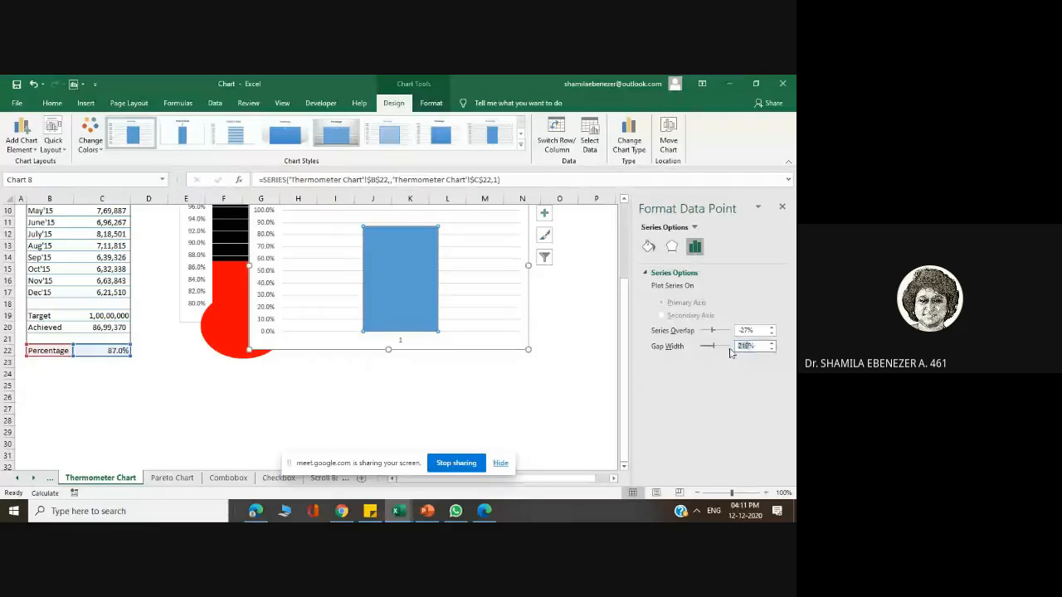
pyautogui.press('Return')
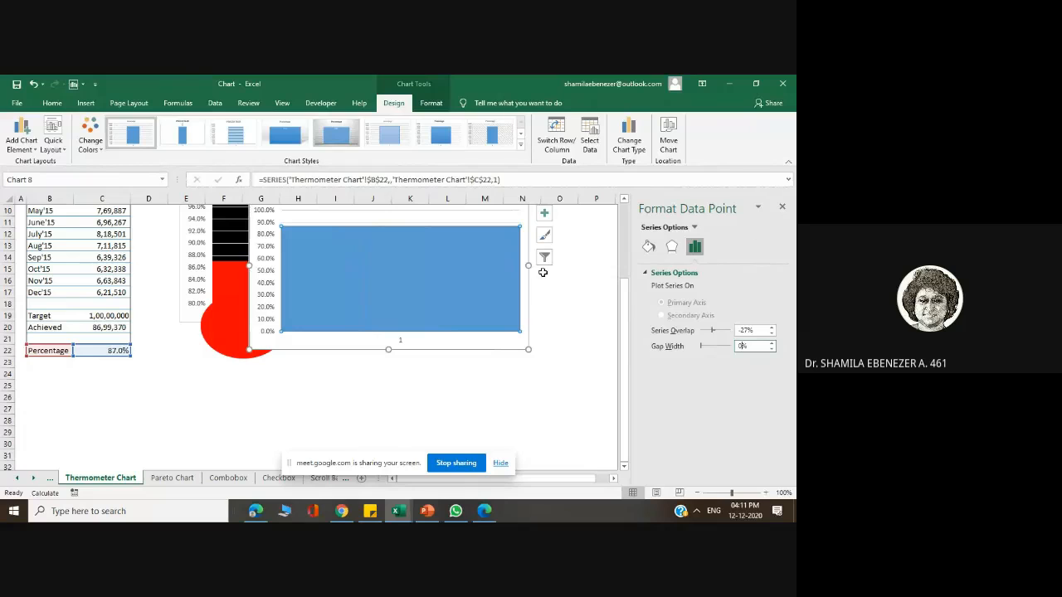
# Step: Narrow the new Percentage chart, place it beside the finished thermometer chart and extend it upward to make it taller
pyautogui.moveTo(530, 266); pyautogui.dragTo(391, 273)
pyautogui.moveTo(325, 208); pyautogui.dragTo(402, 243)
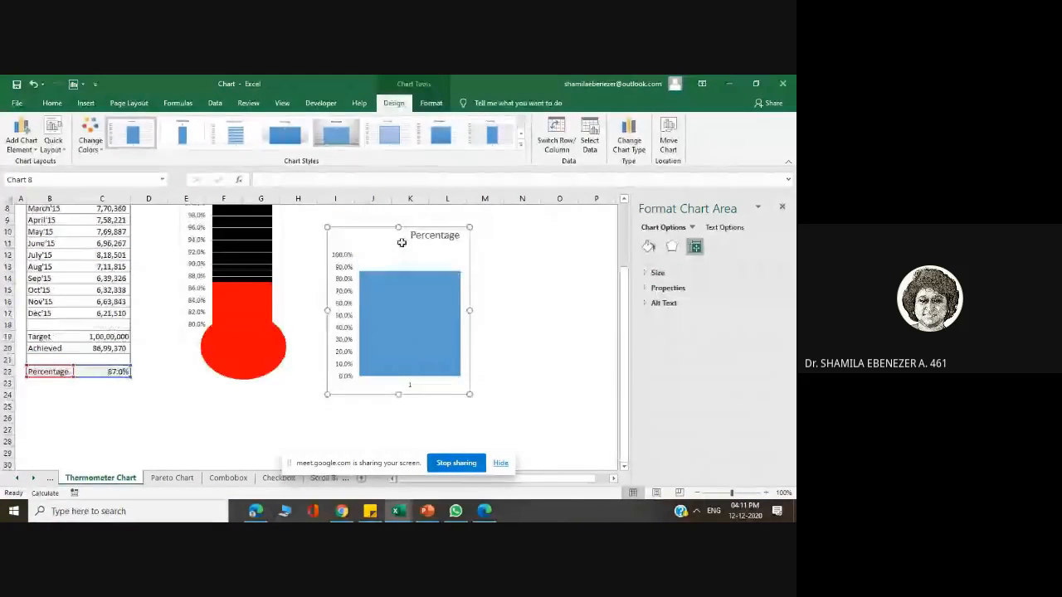
pyautogui.scroll(2, 386, 316)
pyautogui.moveTo(398, 284); pyautogui.dragTo(408, 236)
pyautogui.click(404, 293)
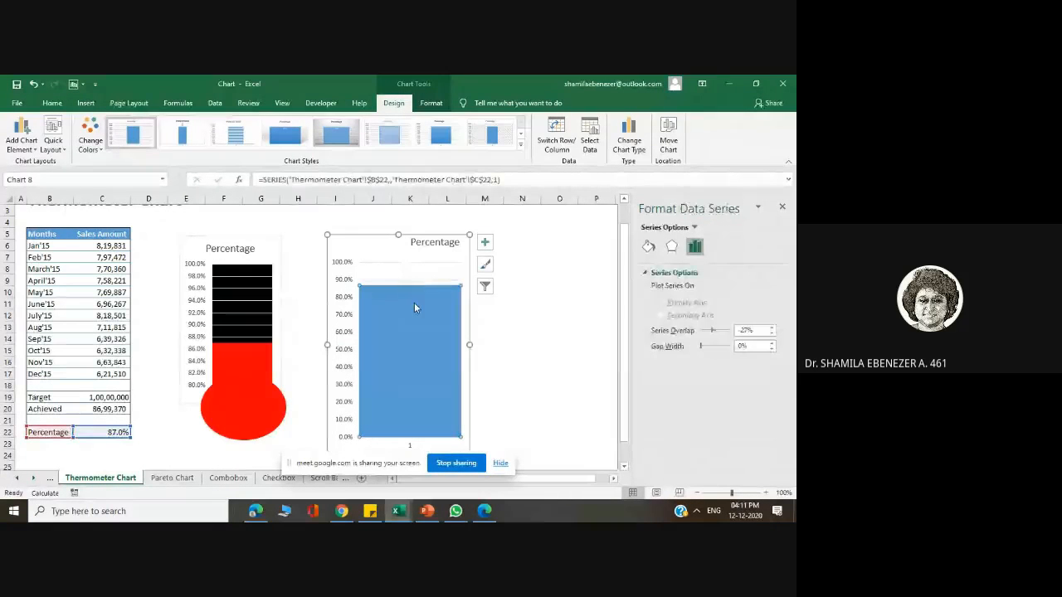
pyautogui.scroll(-1, 518, 409)
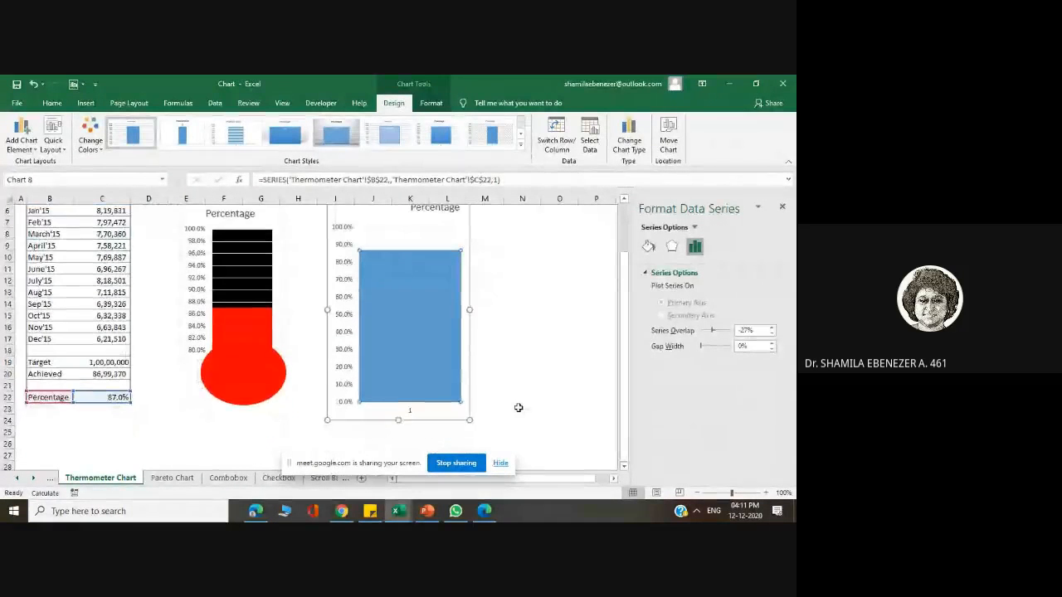
pyautogui.scroll(1, 518, 410)
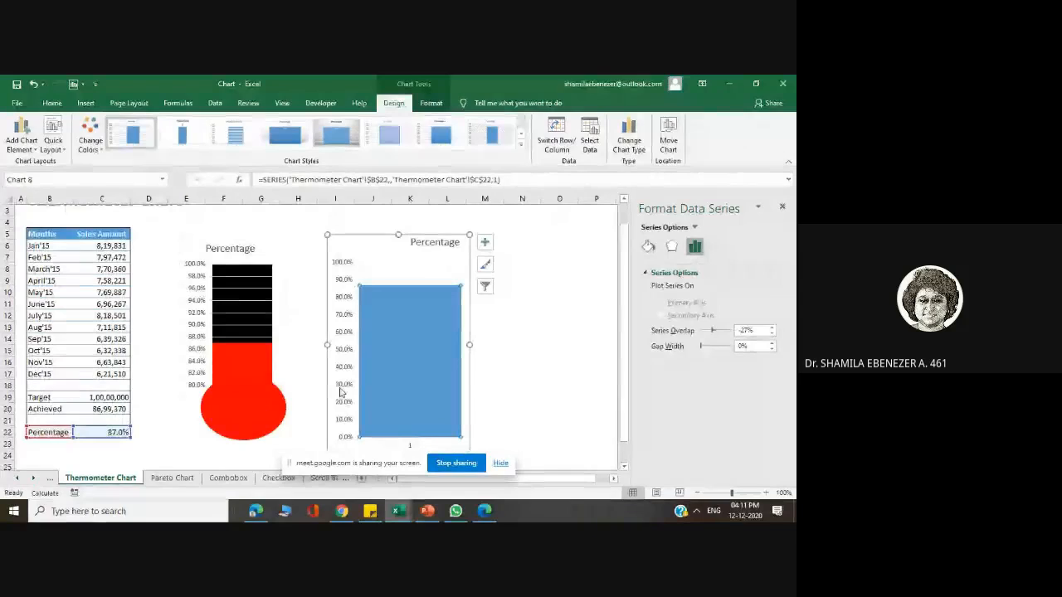
# Step: Set the new Percentage chart's vertical axis bounds to a minimum of 0.8 and a maximum of 1
pyautogui.click(340, 397)
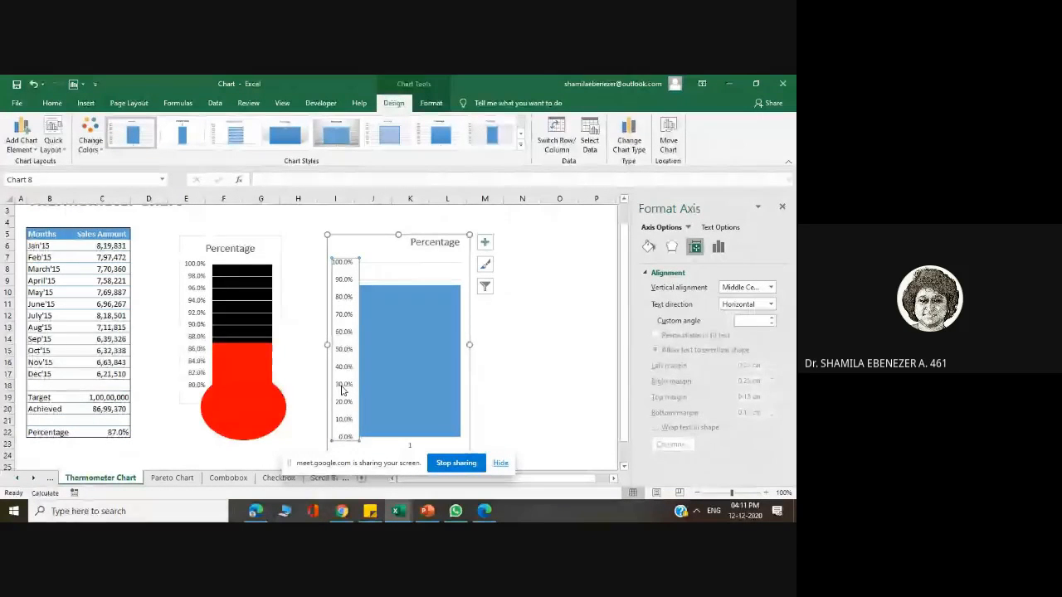
pyautogui.rightClick(342, 388)
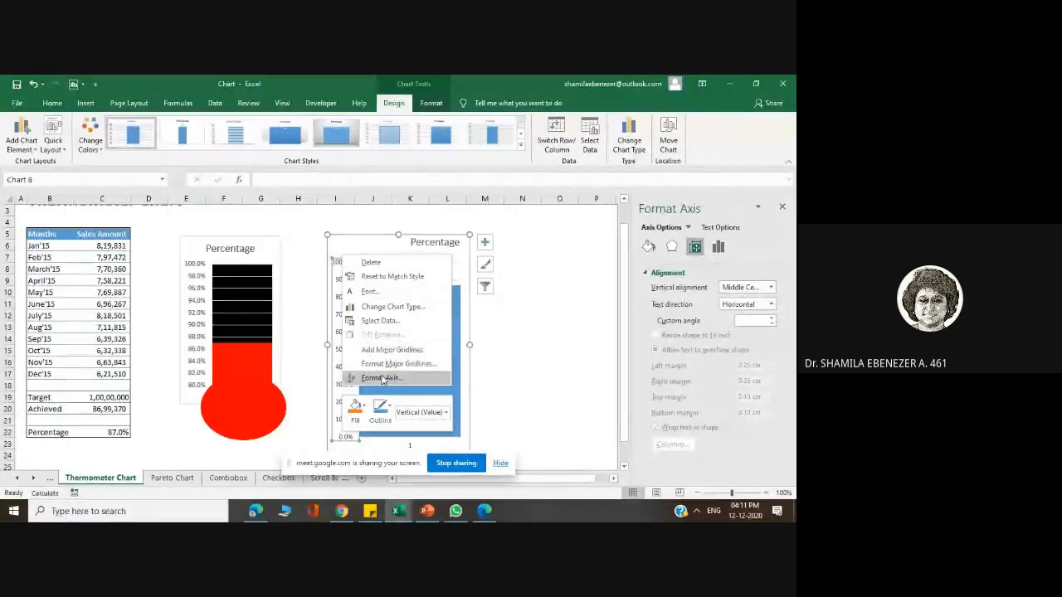
pyautogui.click(381, 377)
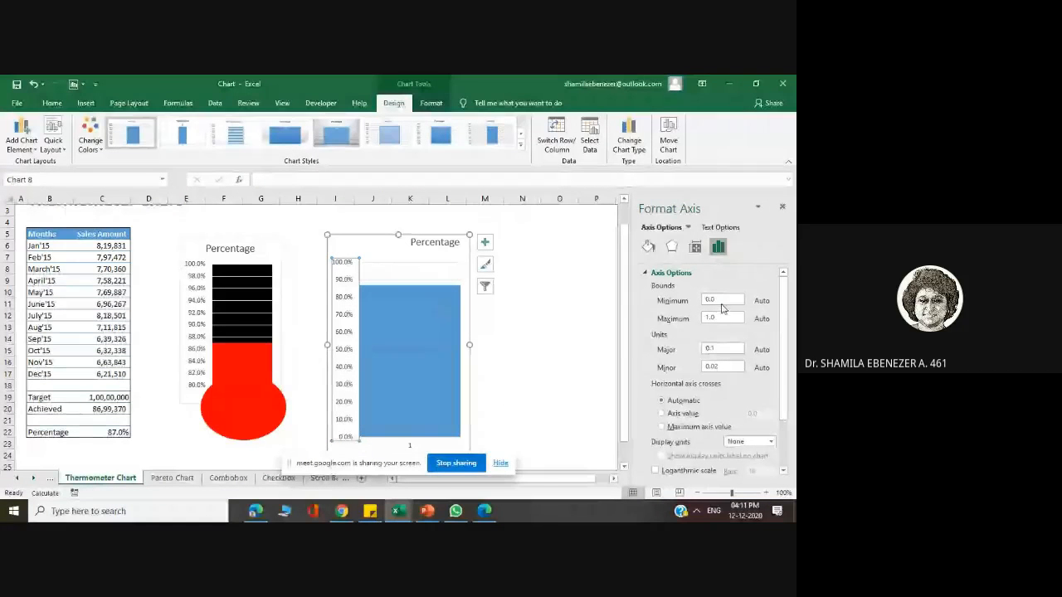
pyautogui.click(722, 300)
pyautogui.press('BackSpace')
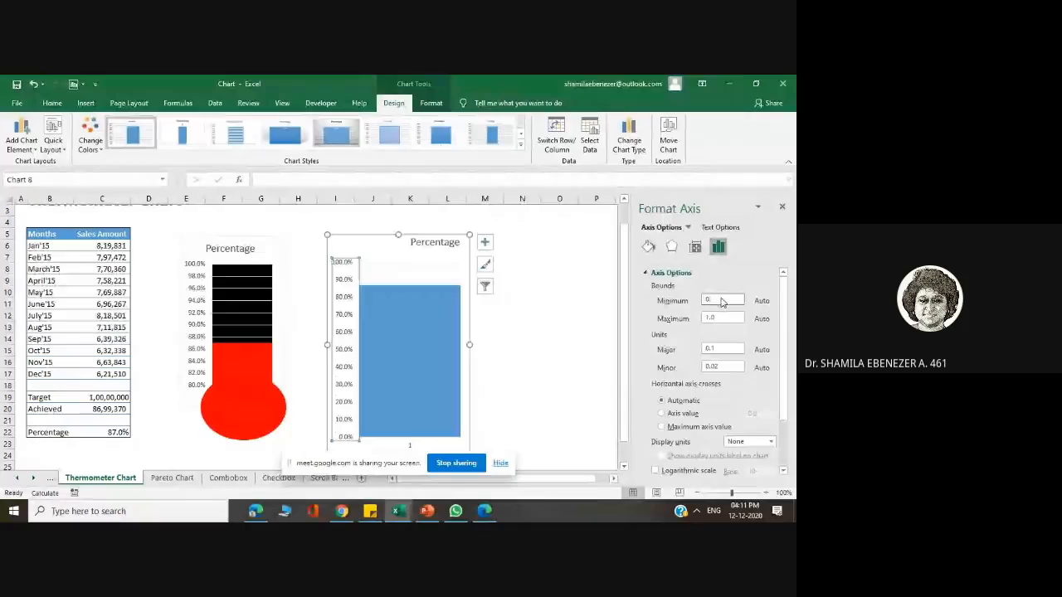
pyautogui.press('Return')
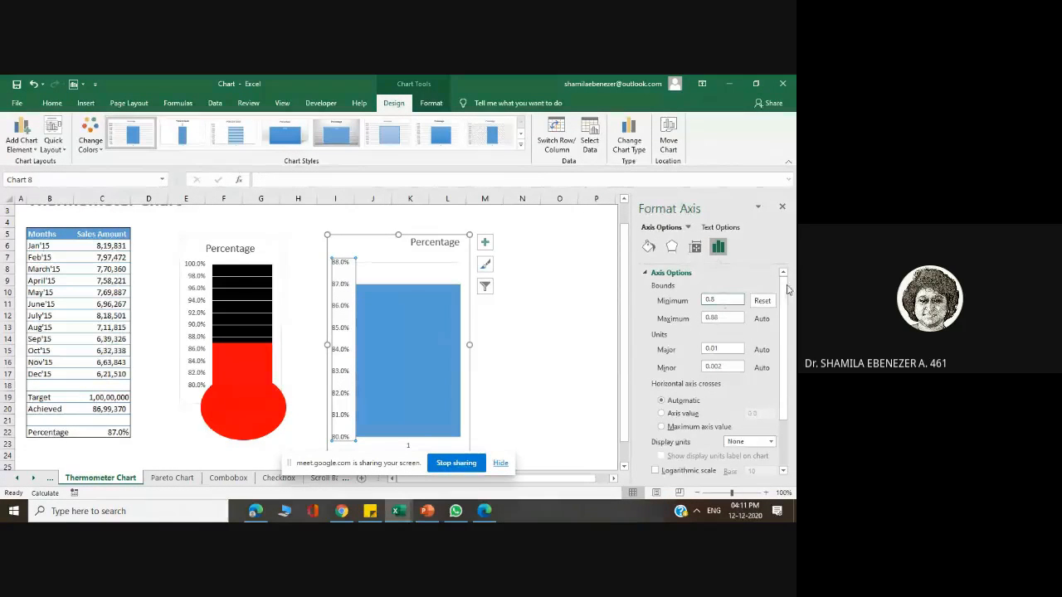
pyautogui.click(727, 318)
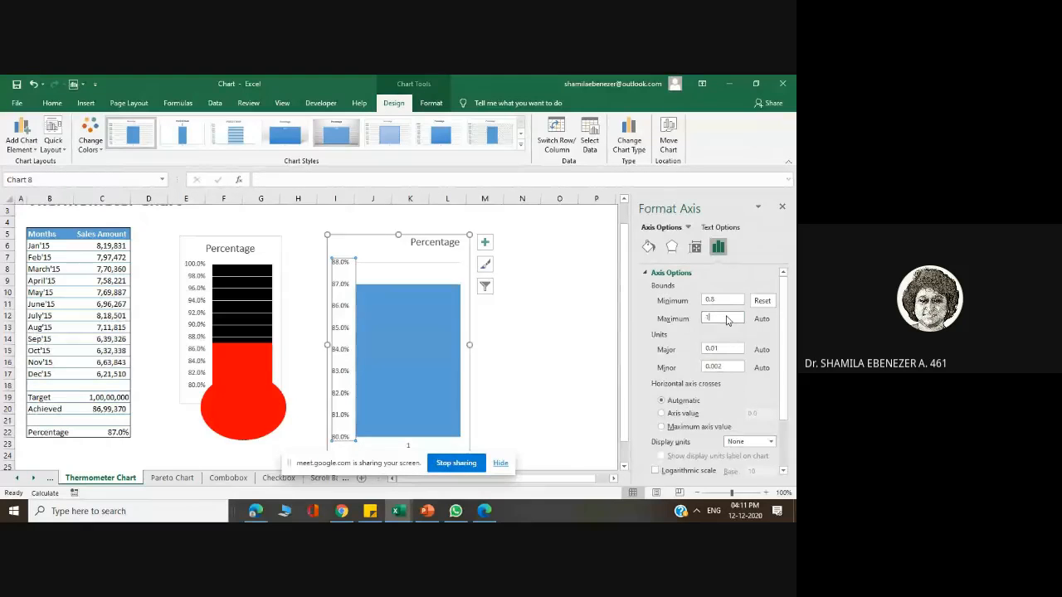
pyautogui.press('Return')
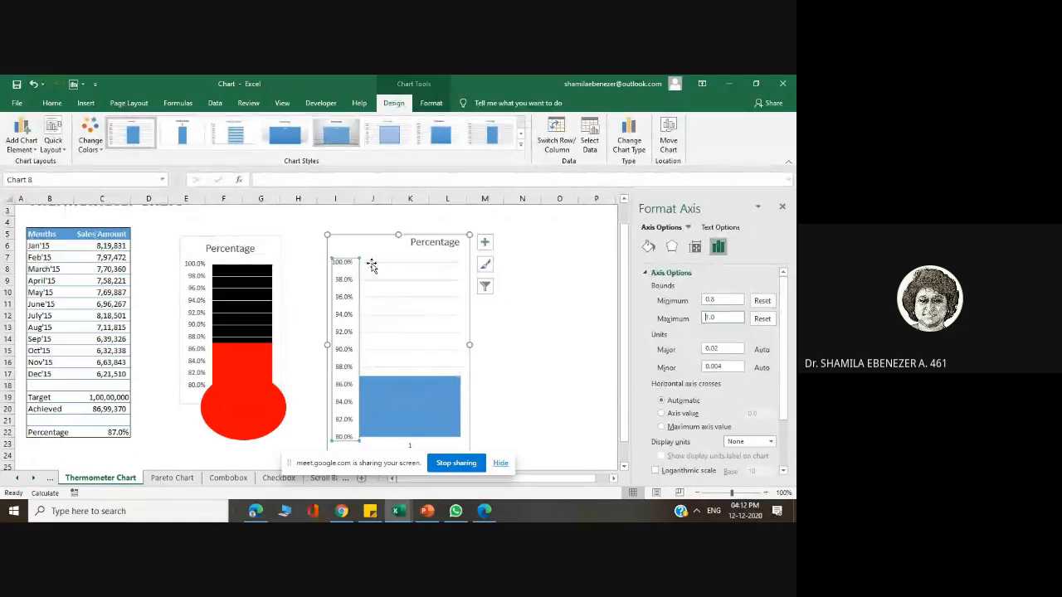
# Step: Fill the new Percentage chart's column with solid red
pyautogui.click(427, 340)
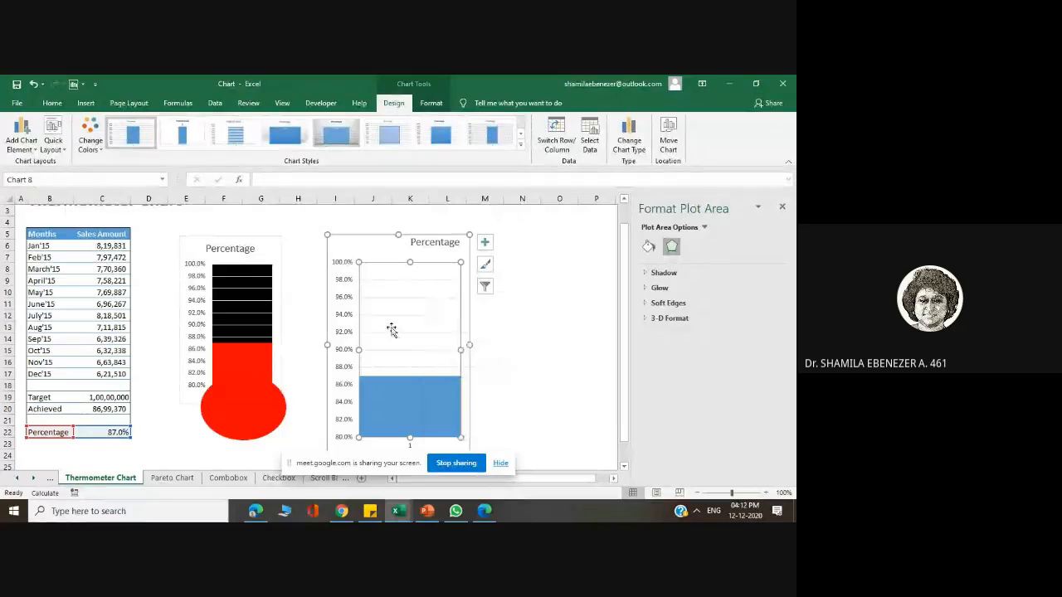
pyautogui.rightClick(392, 328)
pyautogui.click(432, 415)
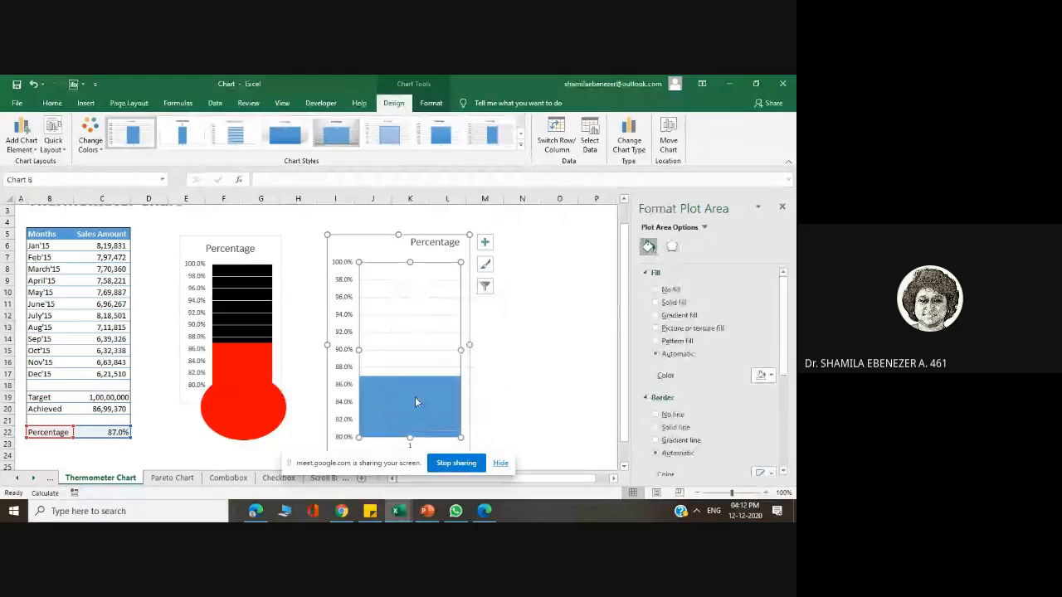
pyautogui.click(415, 397)
pyautogui.rightClick(415, 398)
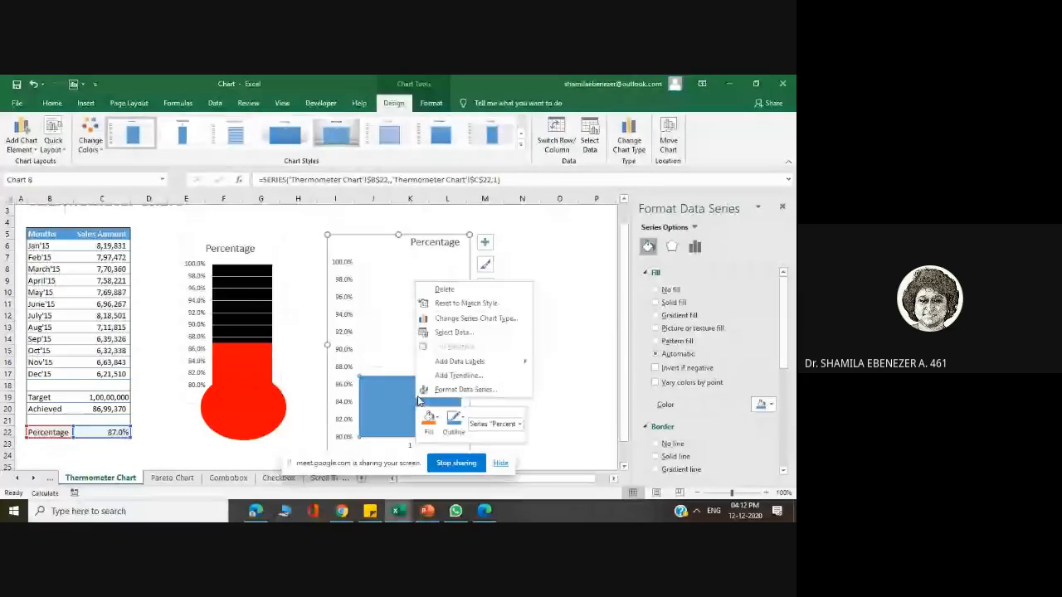
pyautogui.click(771, 405)
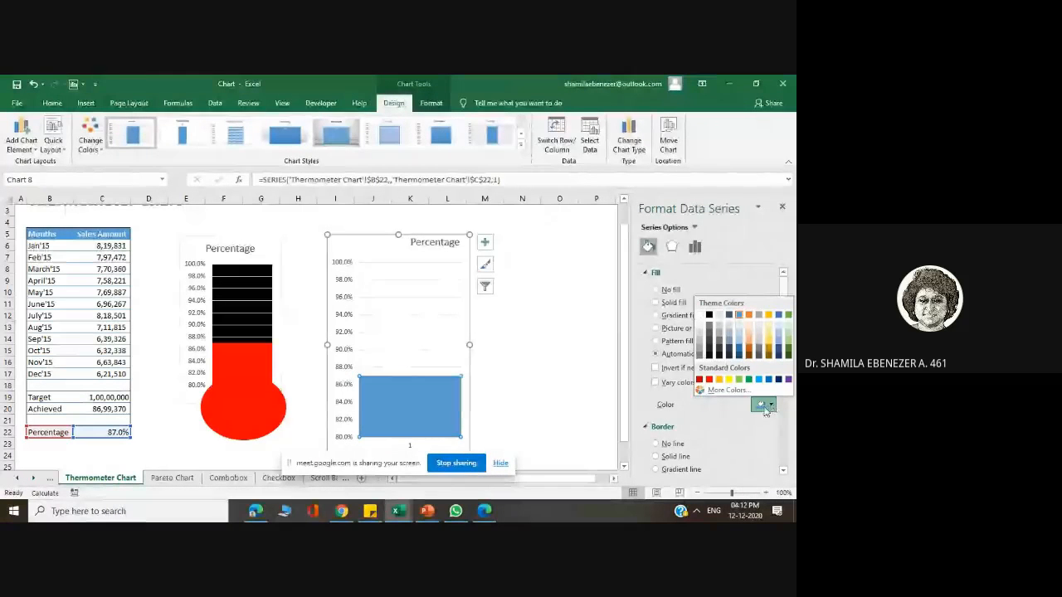
pyautogui.click(709, 379)
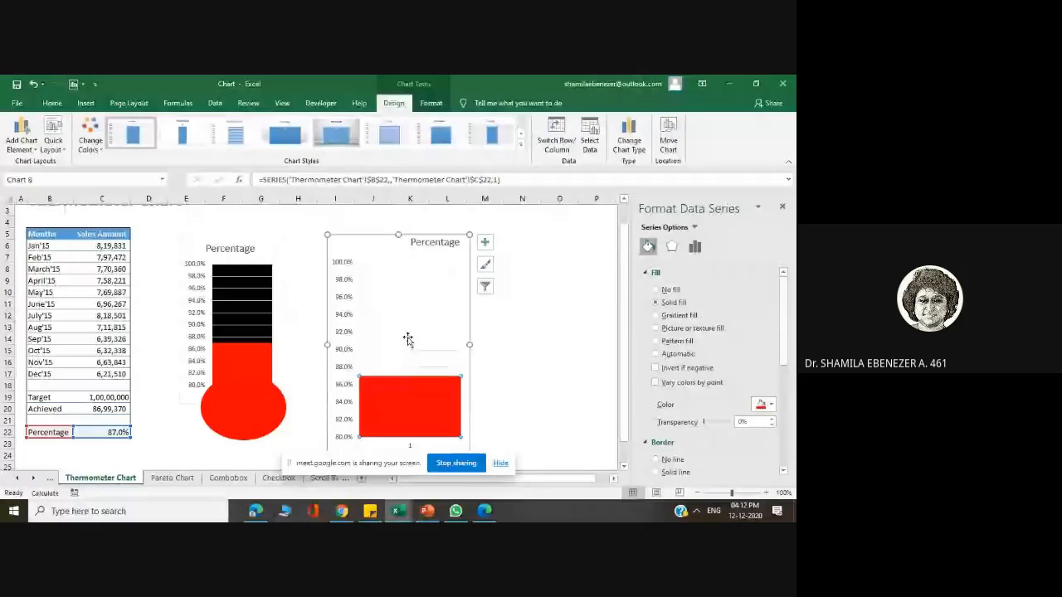
# Step: Fill the new Percentage chart's plot area with solid black
pyautogui.click(406, 282)
pyautogui.click(405, 279)
pyautogui.rightClick(404, 279)
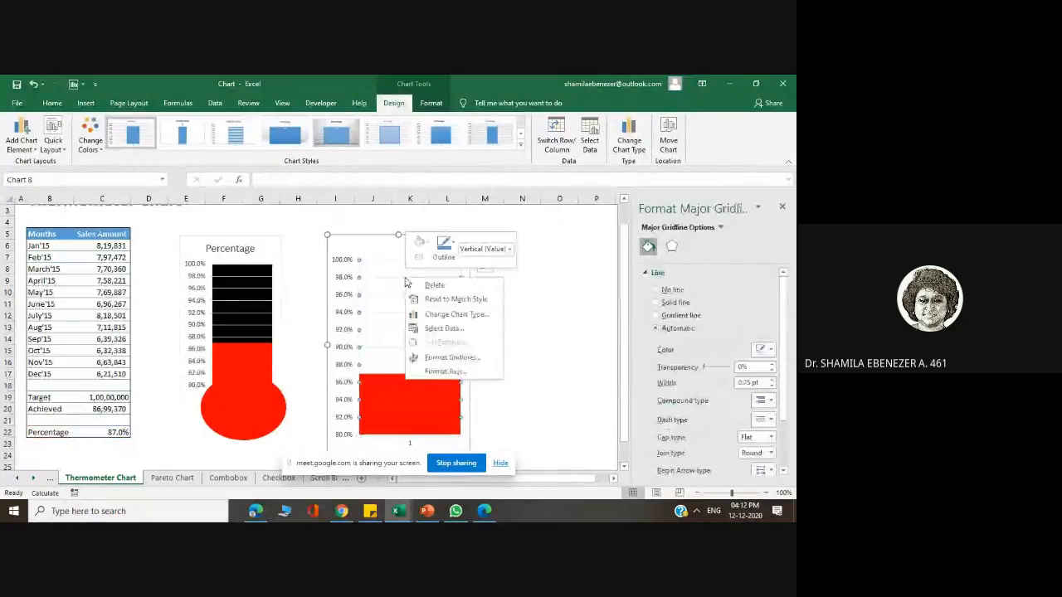
pyautogui.click(387, 272)
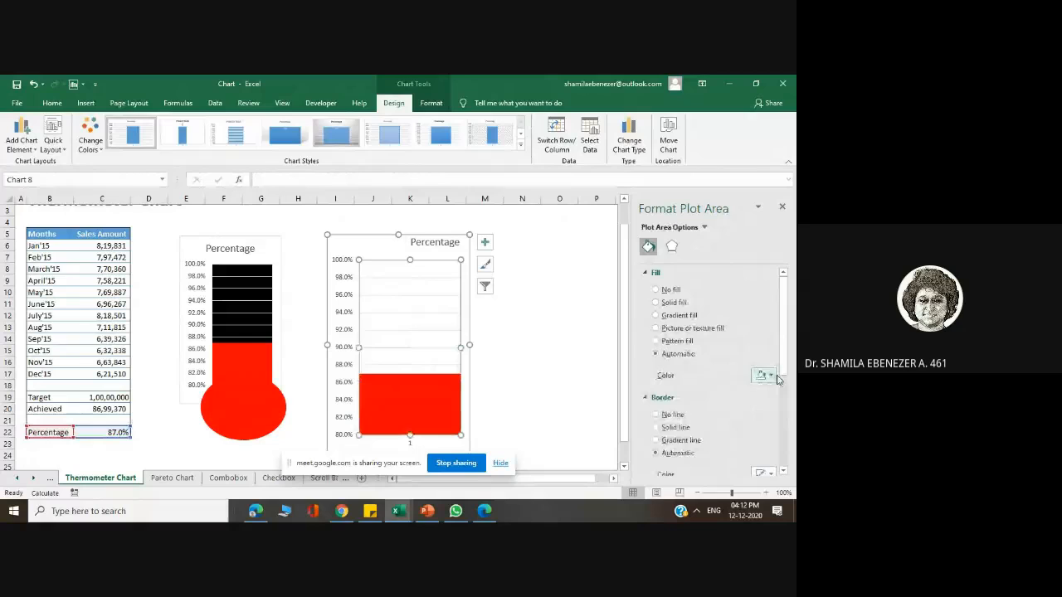
pyautogui.click(772, 375)
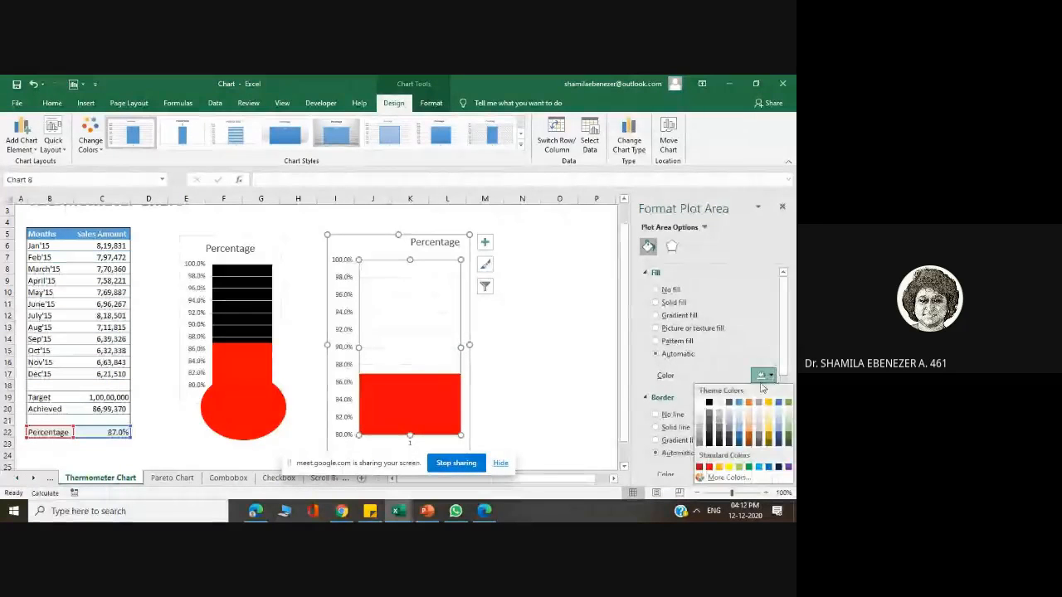
pyautogui.click(710, 404)
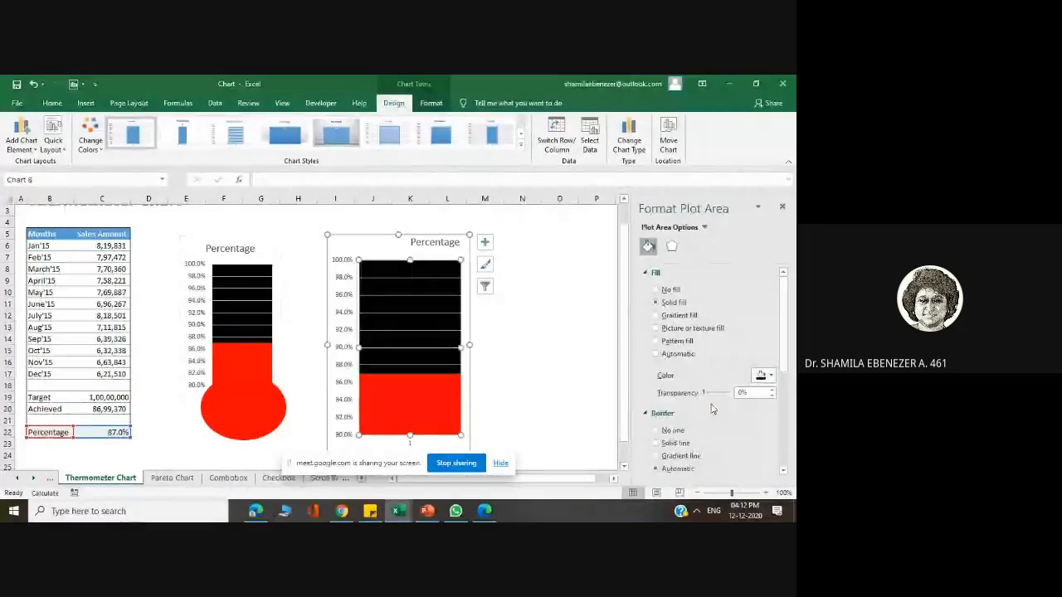
# Step: Narrow the new Percentage chart from its outer side so that its column becomes slimmer, and deselect it
pyautogui.moveTo(470, 345); pyautogui.dragTo(439, 344)
pyautogui.scroll(-1, 481, 352)
pyautogui.scroll(-2, 481, 351)
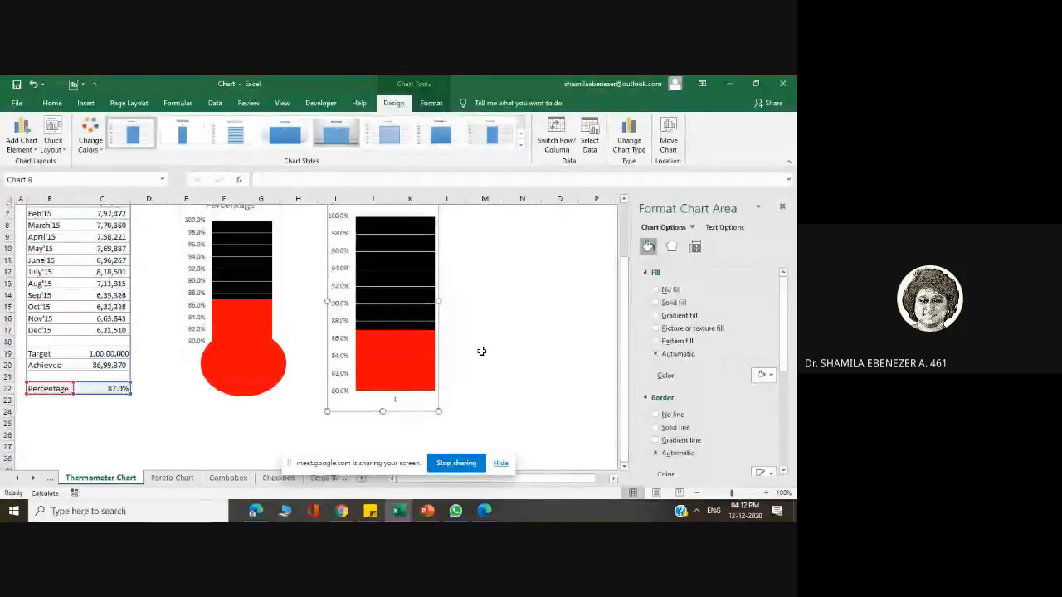
pyautogui.scroll(2, 495, 355)
pyautogui.click(498, 359)
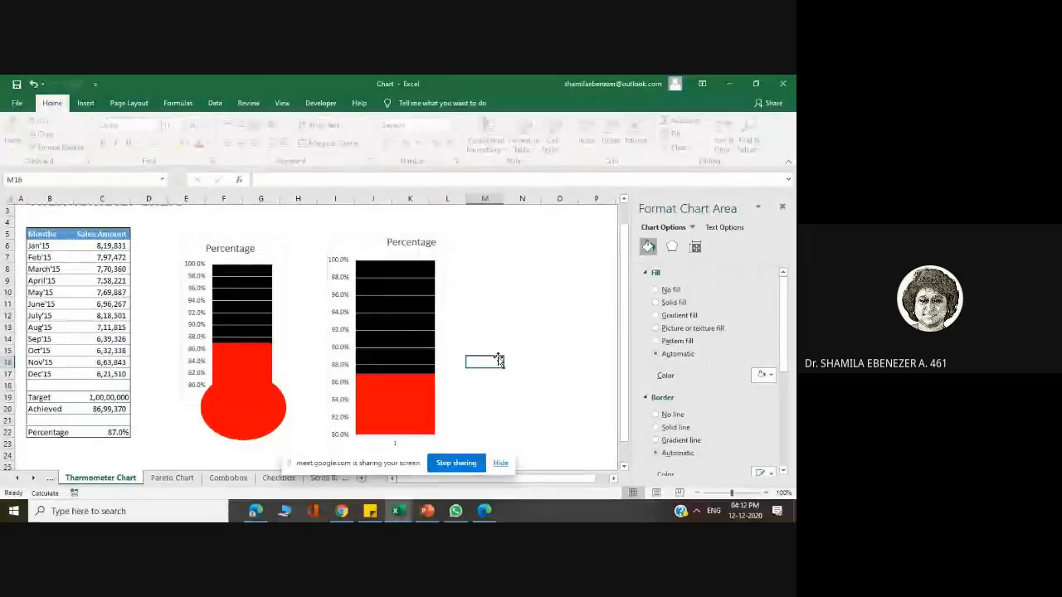
# Step: Insert an oval at the base of the new chart's column as the thermometer bulb, sized about 5.45 cm wide by 2.88 cm high
pyautogui.click(86, 103)
pyautogui.click(179, 126)
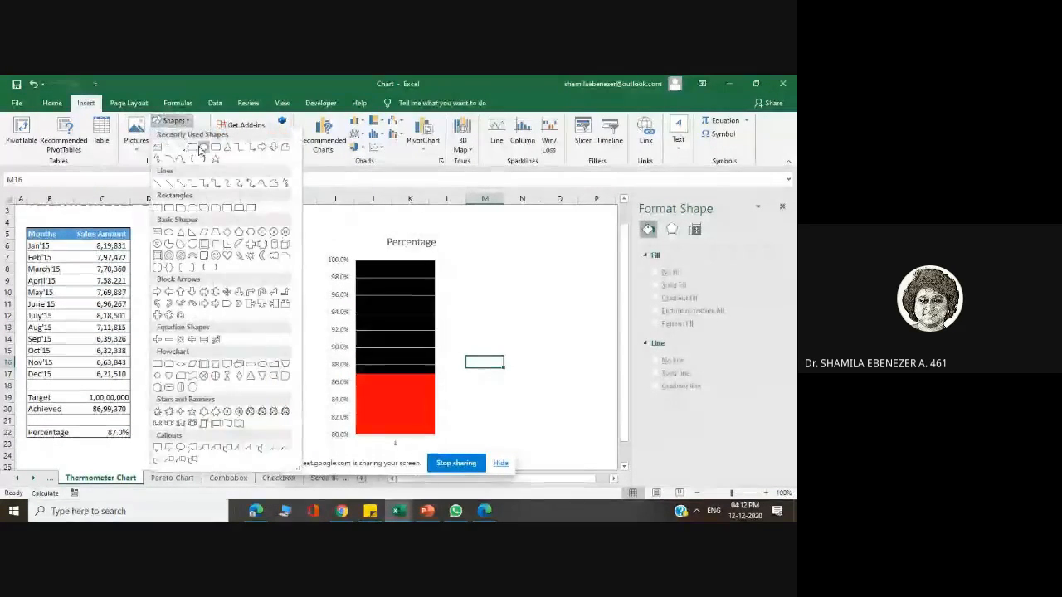
pyautogui.click(166, 147)
pyautogui.scroll(-1, 456, 292)
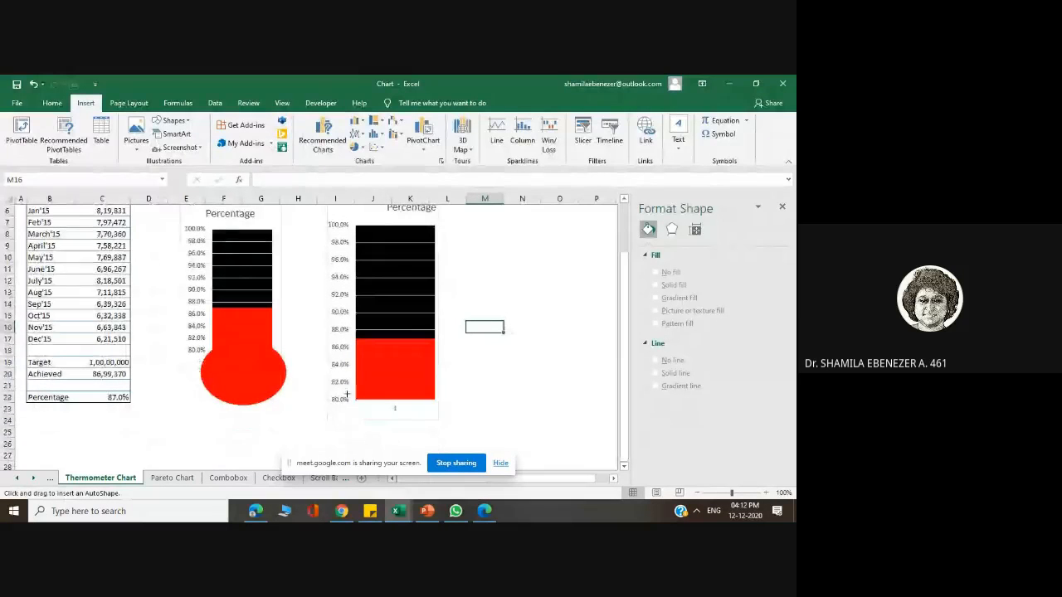
pyautogui.moveTo(331, 399); pyautogui.dragTo(478, 442)
pyautogui.scroll(-1, 478, 440)
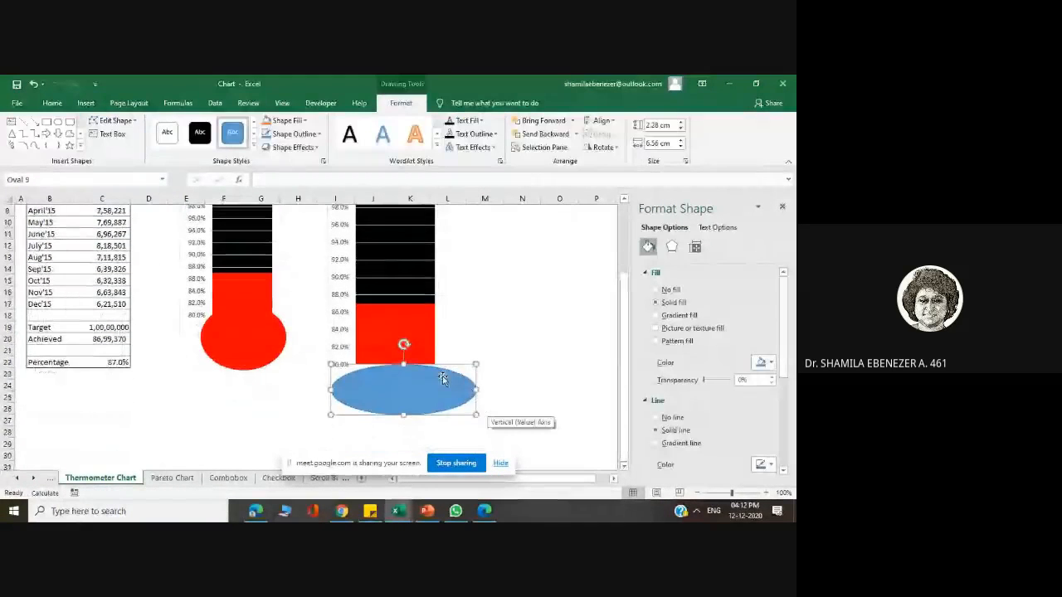
pyautogui.moveTo(477, 390); pyautogui.dragTo(394, 419)
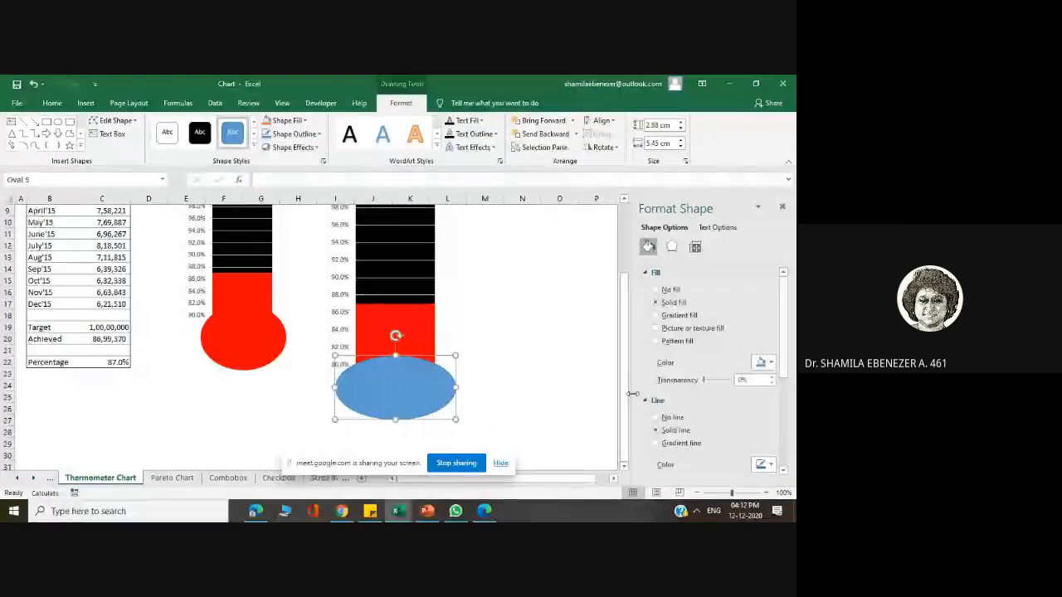
# Step: Give the thermometer bulb oval a red fill and a matching red outline
pyautogui.click(761, 363)
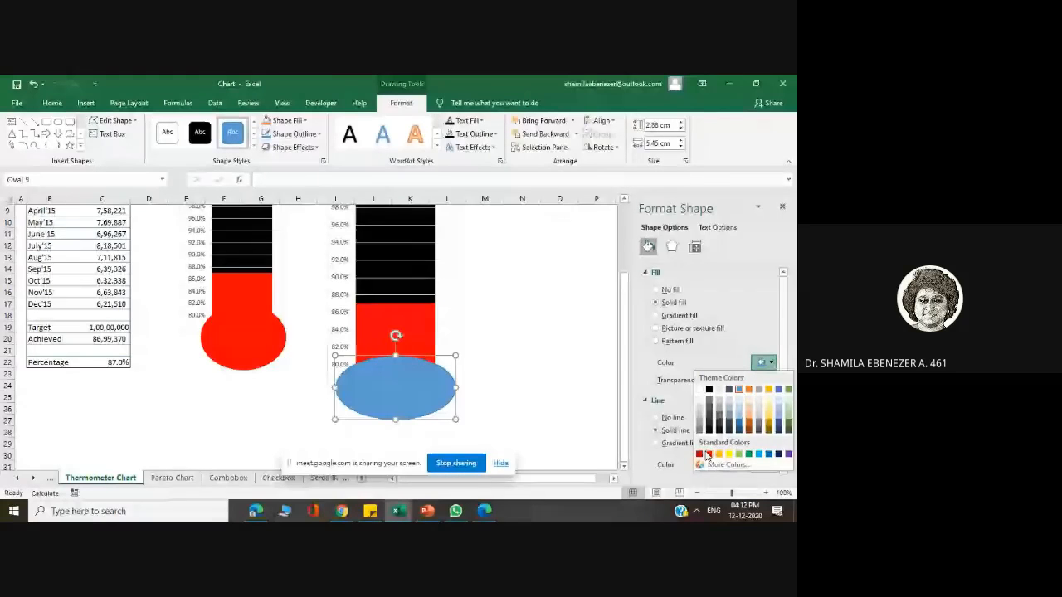
pyautogui.click(707, 455)
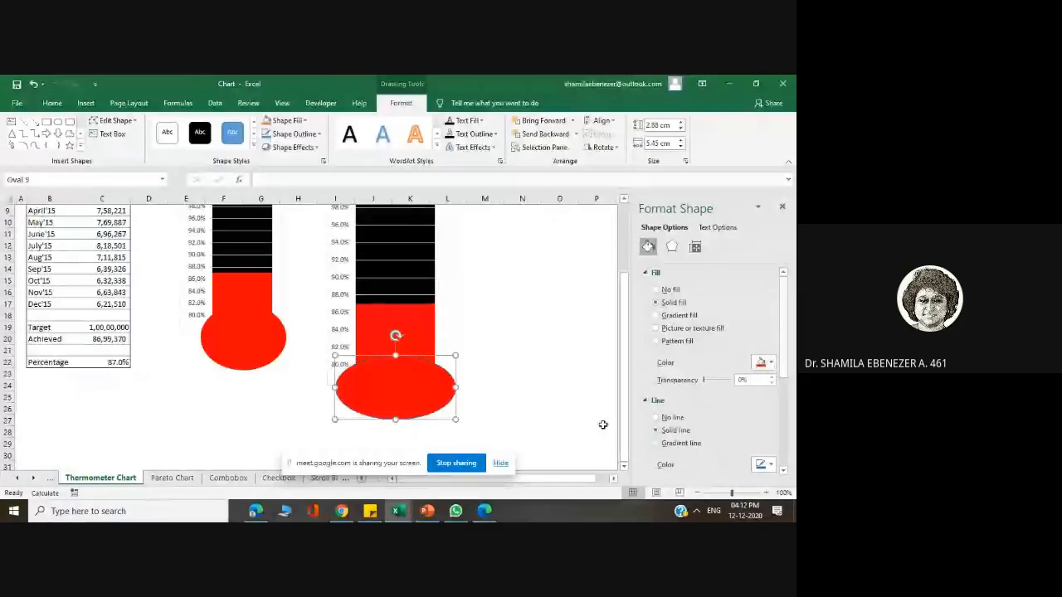
pyautogui.click(768, 465)
pyautogui.click(710, 441)
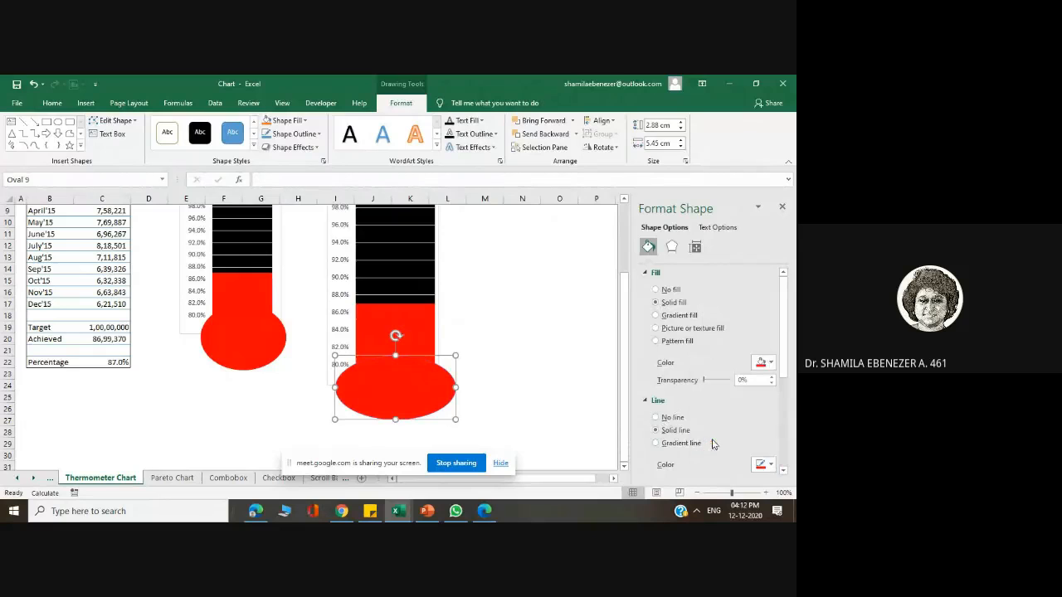
# Step: Group the new Percentage chart and its red bulb oval into one object
pyautogui.click(421, 335)
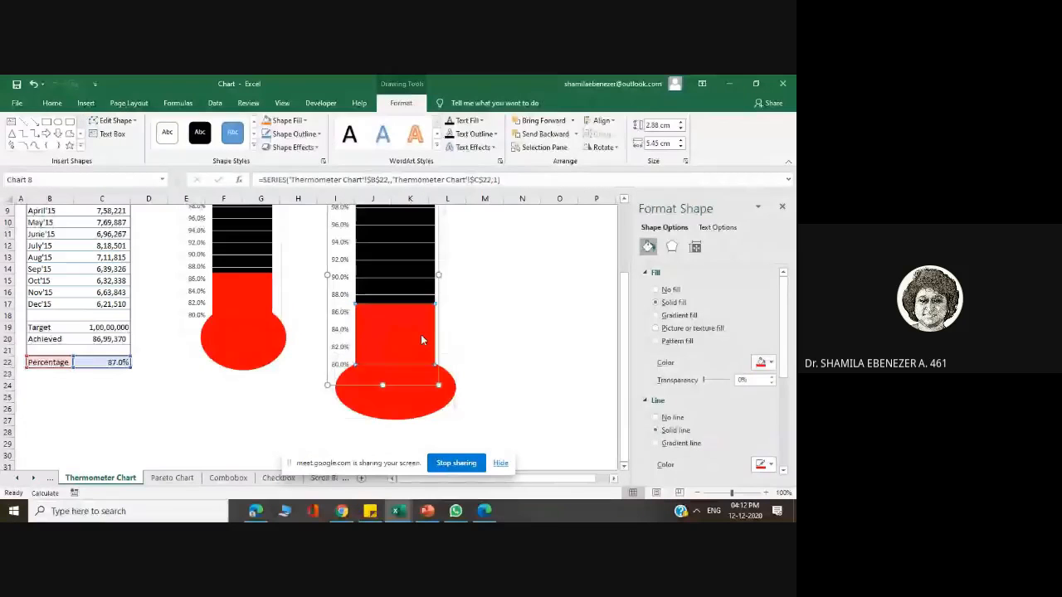
pyautogui.keyDown('ctrl'); pyautogui.click(419, 399); pyautogui.keyUp('ctrl')
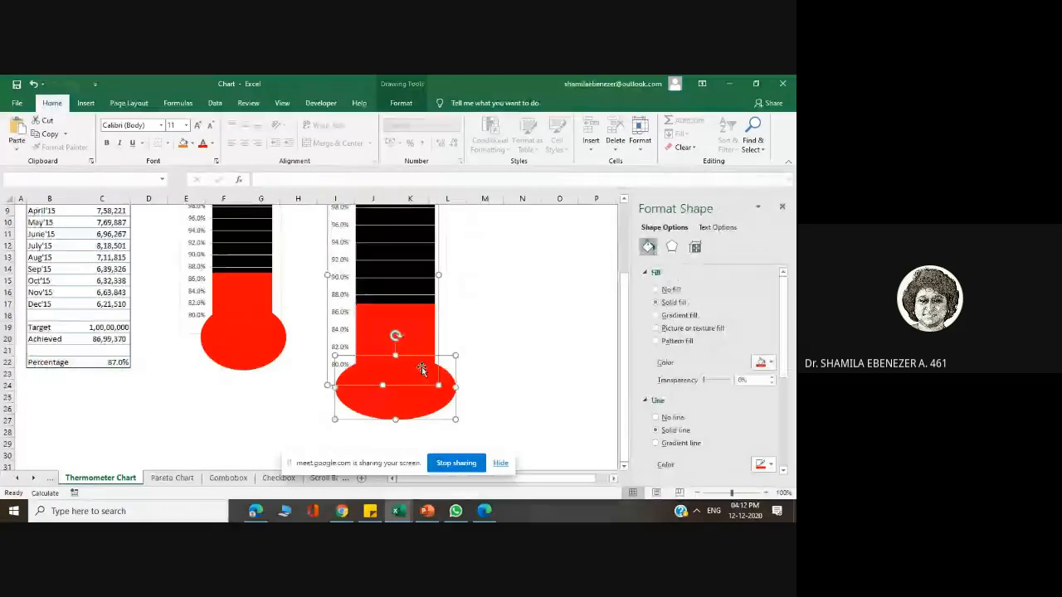
pyautogui.rightClick(421, 366)
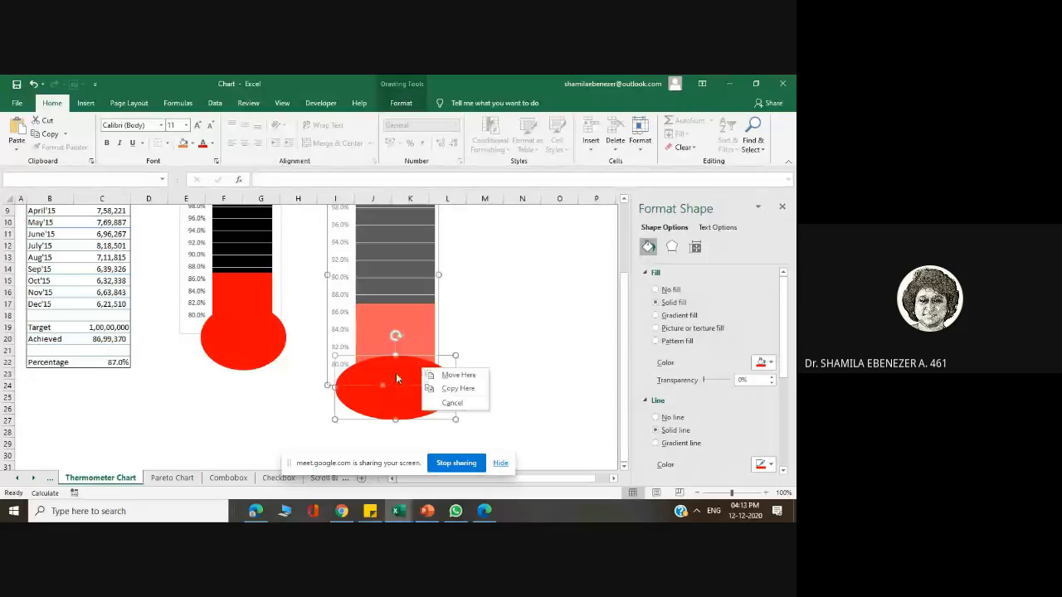
pyautogui.rightClick(397, 378)
pyautogui.moveTo(440, 264)
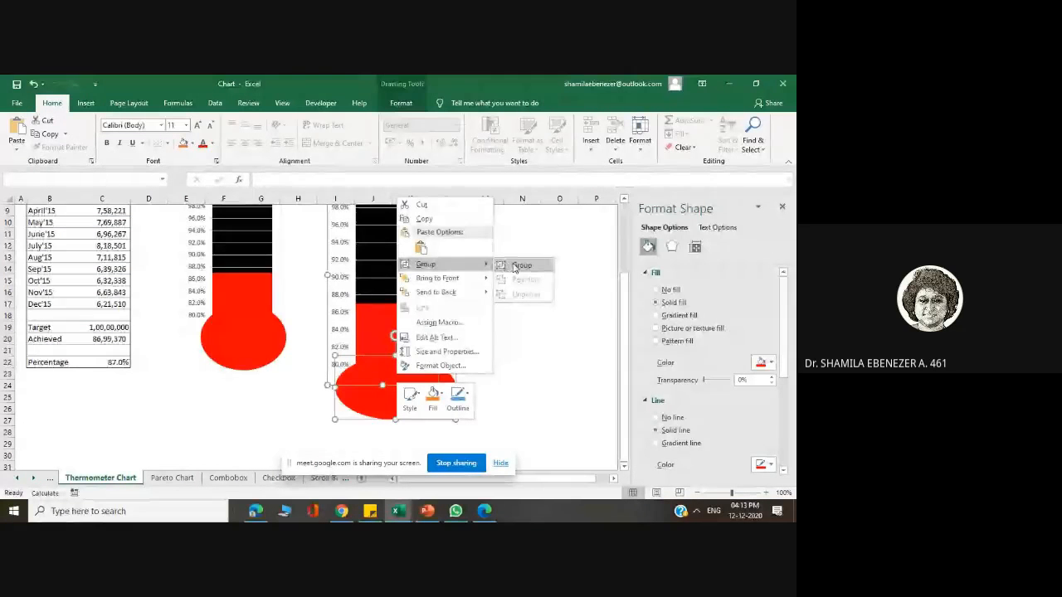
pyautogui.click(514, 264)
# Step: Narrow the grouped thermometer chart slightly from its outer side
pyautogui.scroll(2, 526, 323)
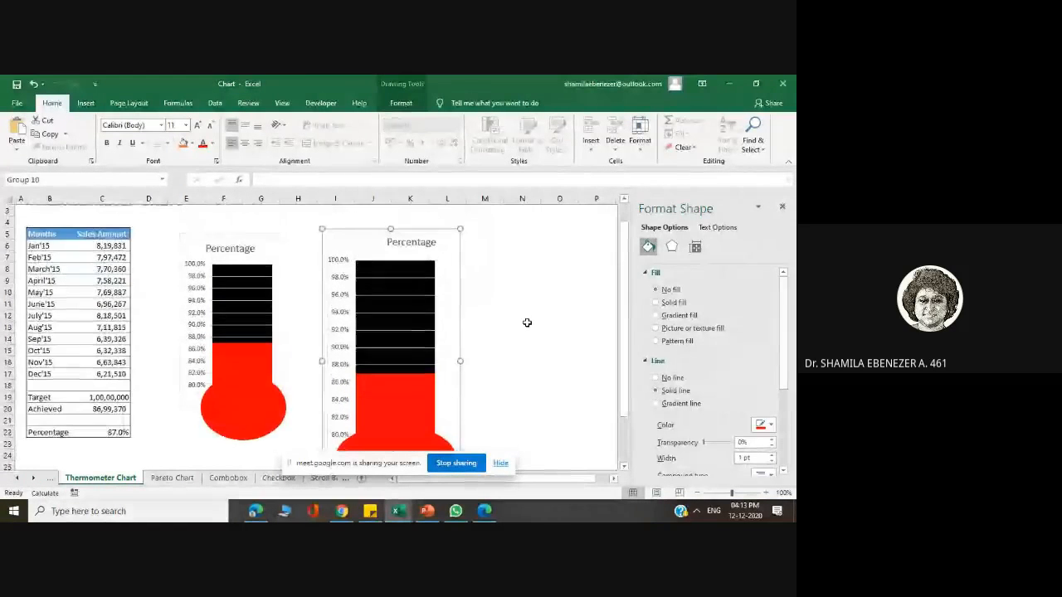
pyautogui.scroll(-1, 527, 323)
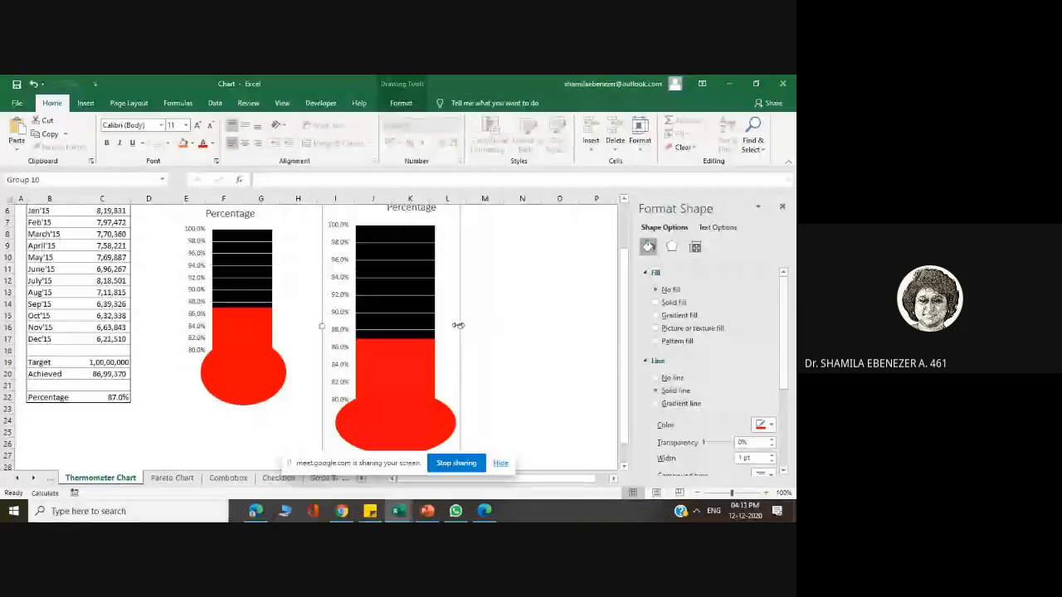
pyautogui.moveTo(455, 325); pyautogui.dragTo(444, 326)
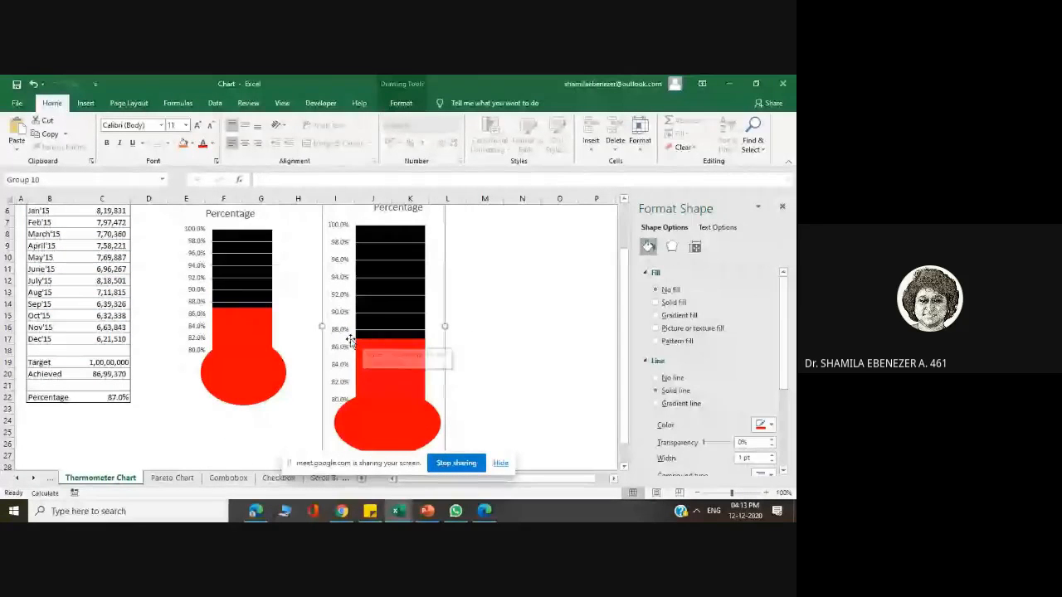
# Step: Change the Dec'15 sales amount in C17 to 721509.75 to test the thermometer charts
pyautogui.click(105, 343)
pyautogui.doubleClick(116, 340)
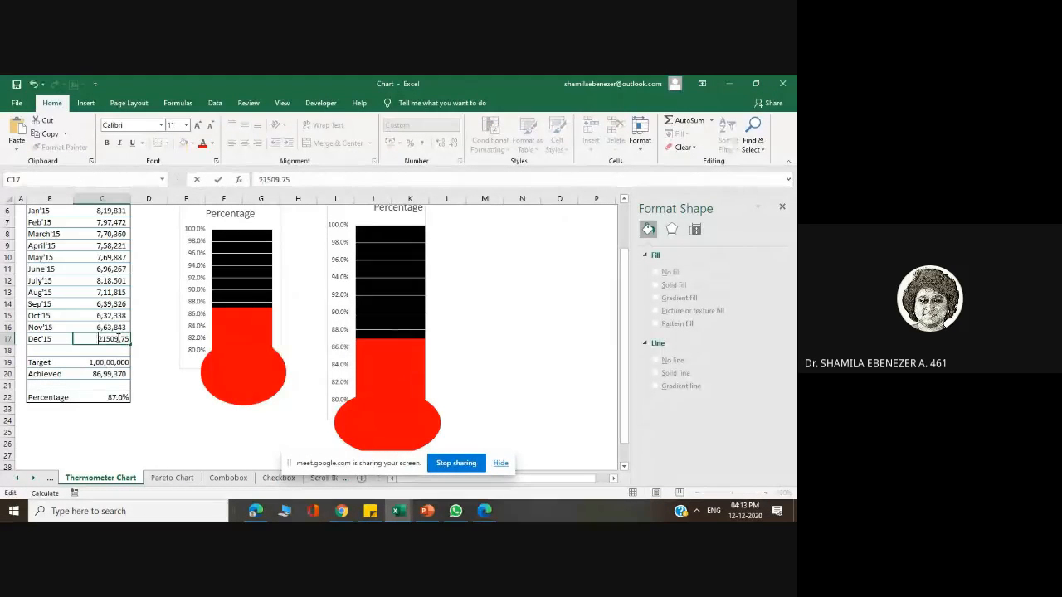
pyautogui.write('7')
pyautogui.press('Return')
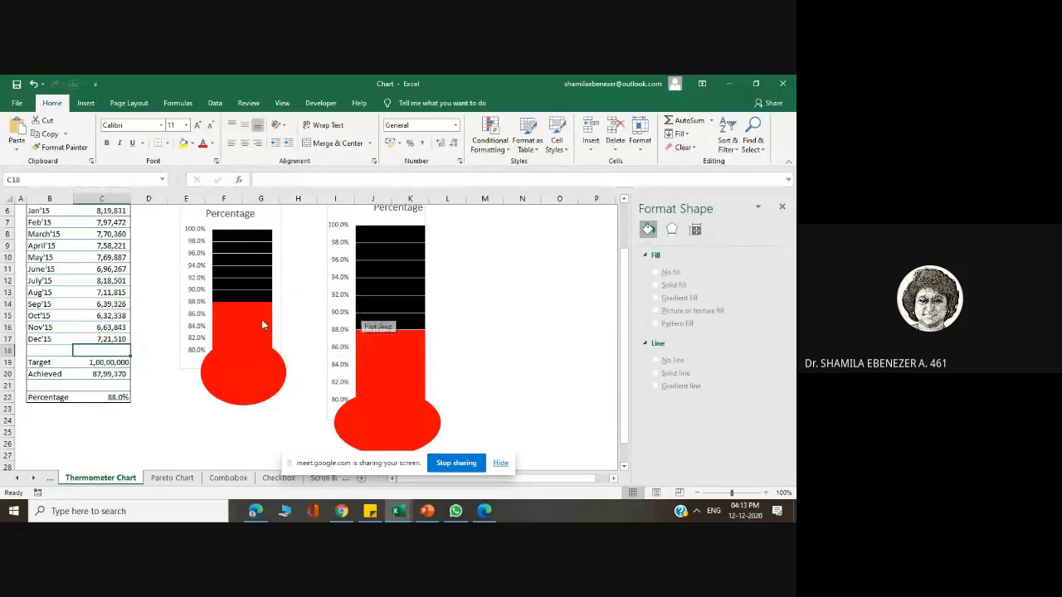
# Step: Change the Dec'15 sales amount in C17 to 821509.75 and check the fill level of the thermometer charts
pyautogui.doubleClick(100, 338)
pyautogui.press('BackSpace')
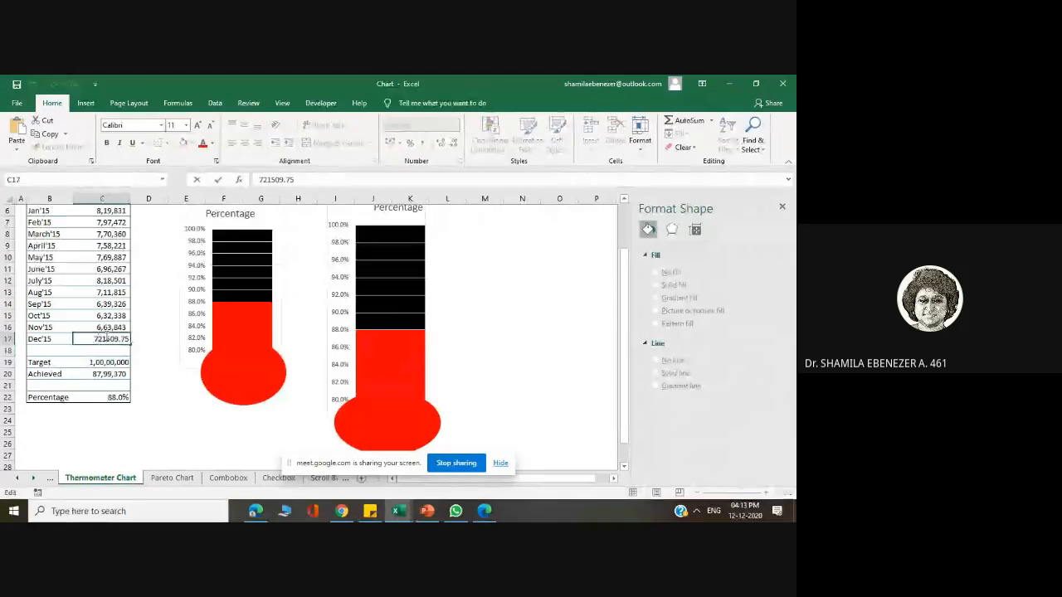
pyautogui.write('8')
pyautogui.press('Return')
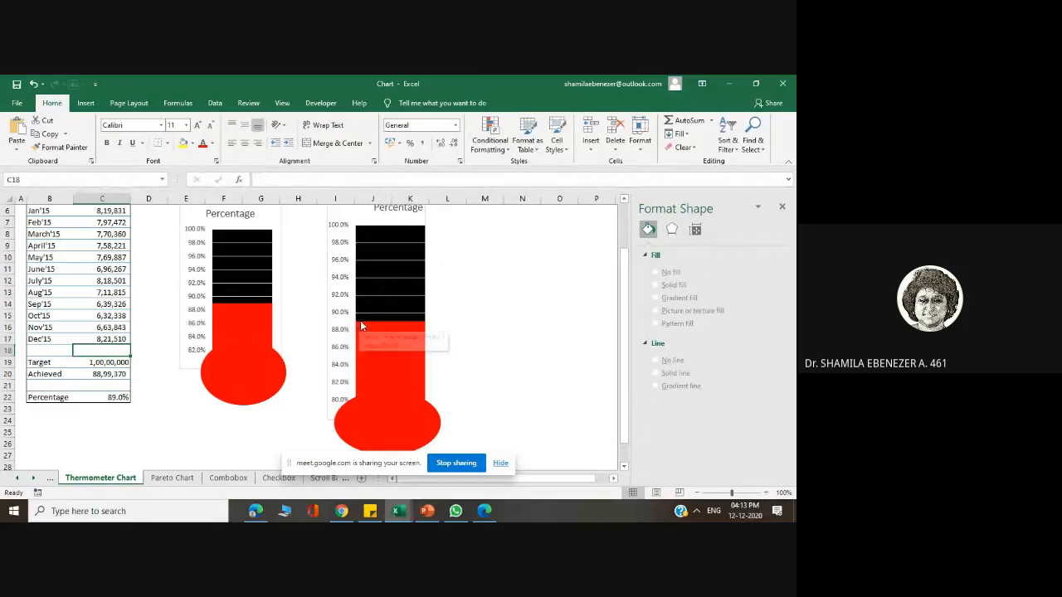
pyautogui.moveTo(421, 326)
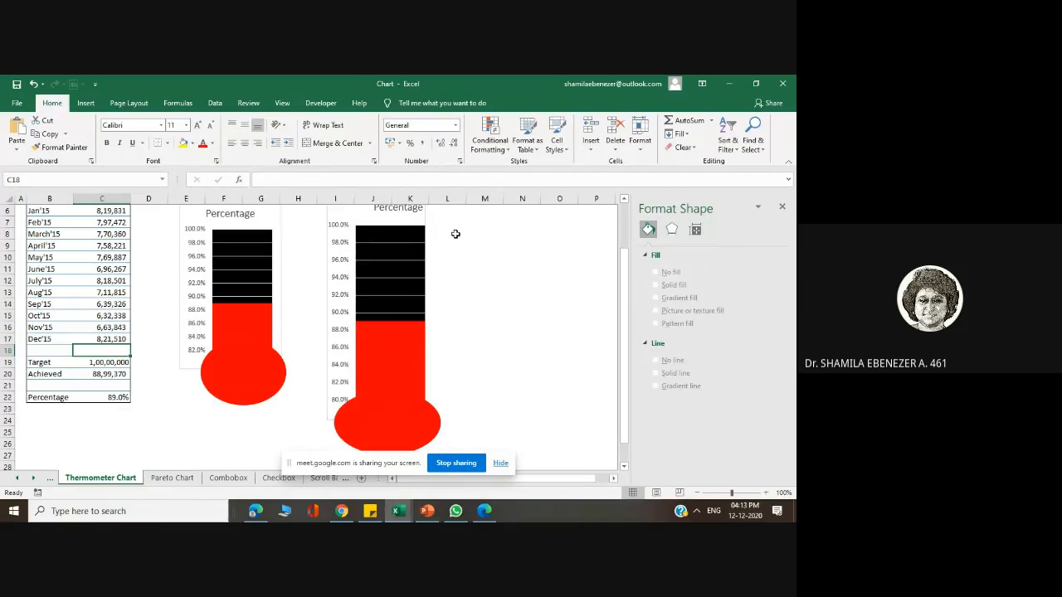
pyautogui.moveTo(379, 366)
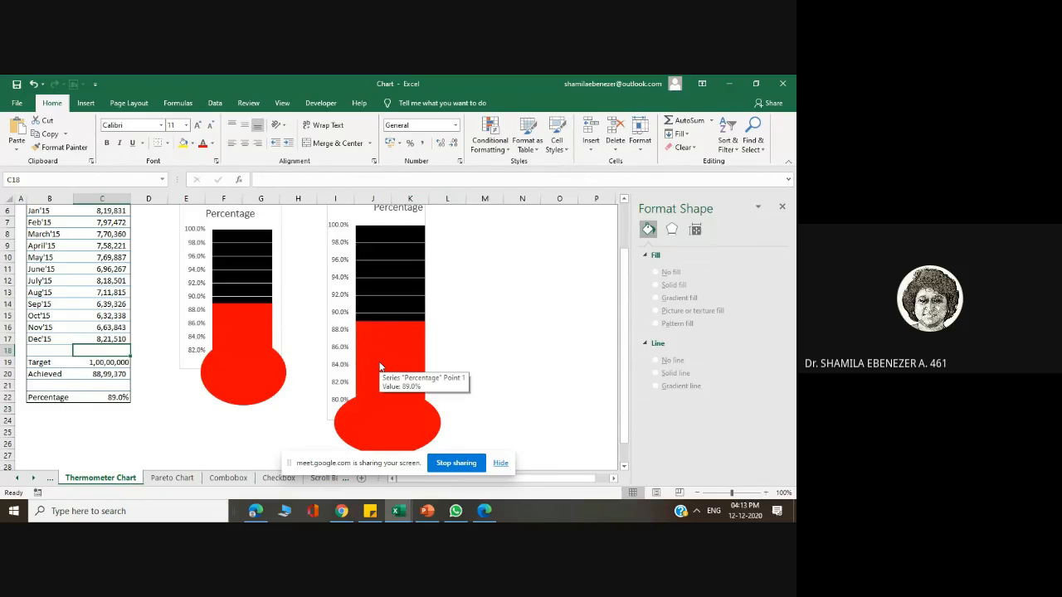
pyautogui.scroll(-1, 379, 365)
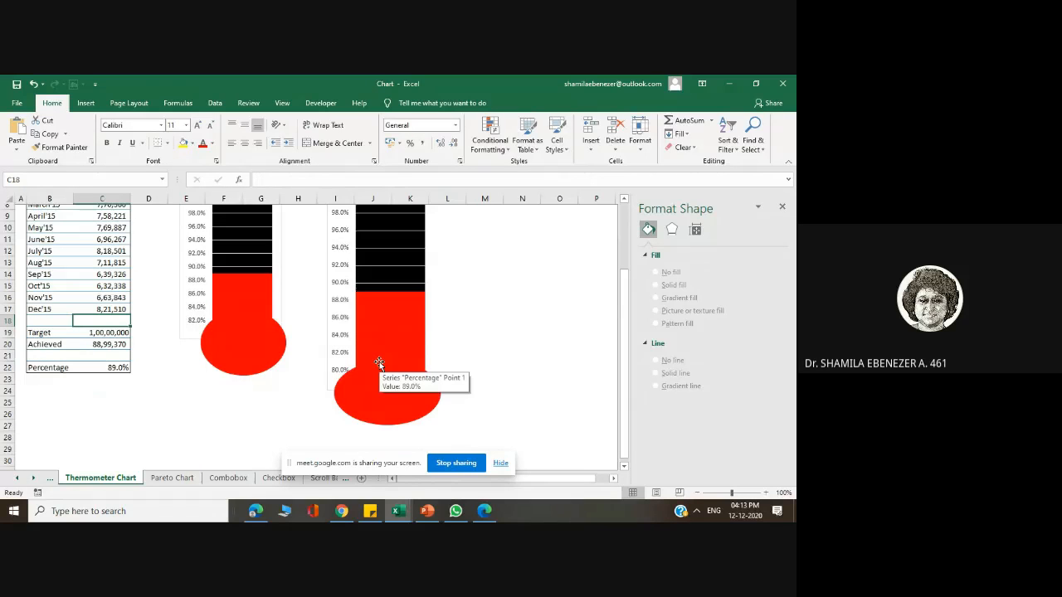
pyautogui.scroll(3, 379, 361)
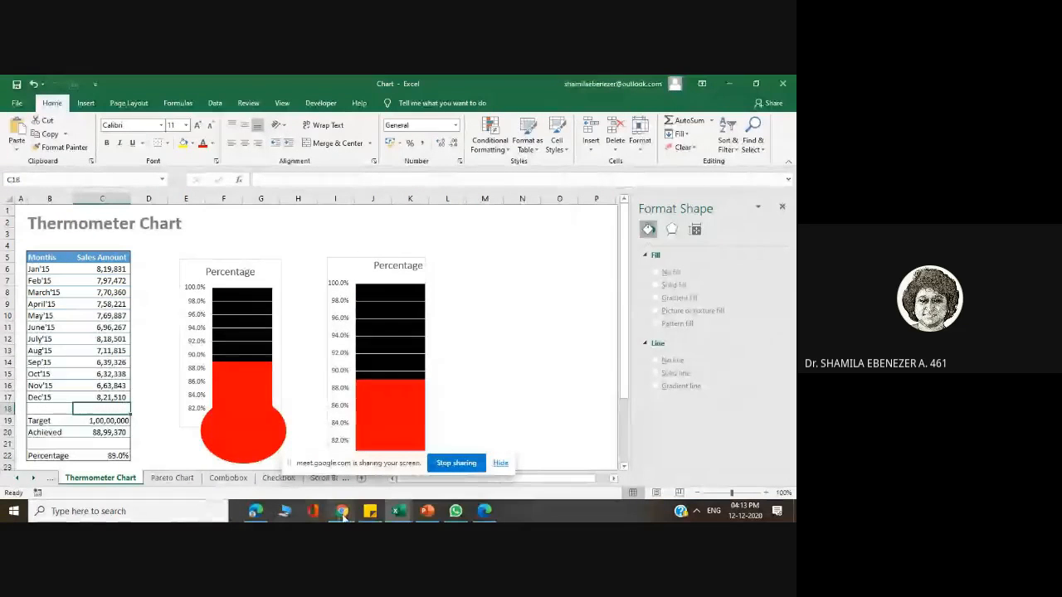
# Step: Switch to the PowerPoint presentation and show the Pareto Chart introduction slide
pyautogui.click(257, 516)
pyautogui.click(257, 516)
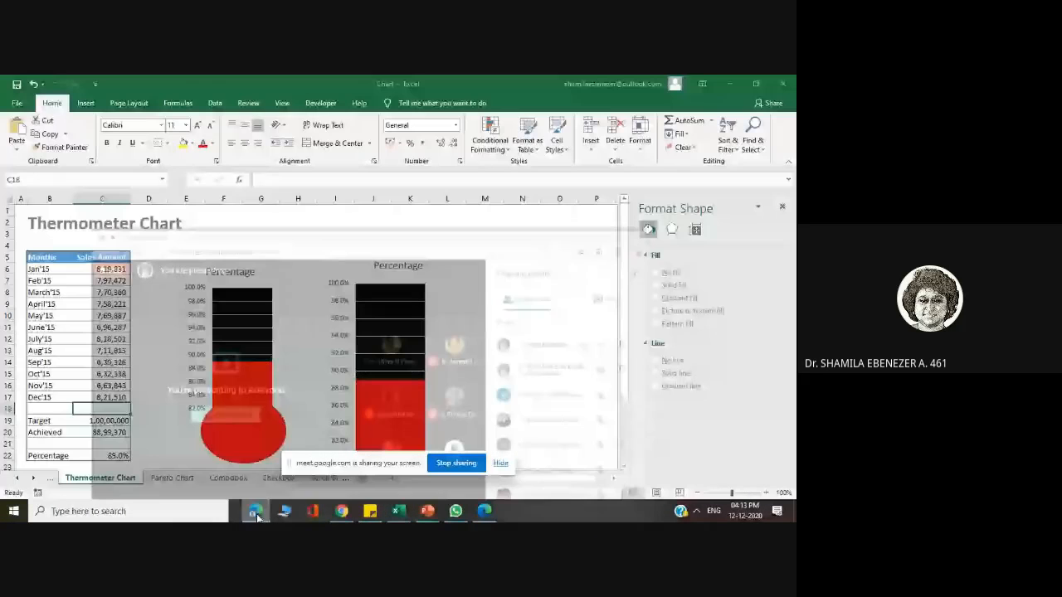
pyautogui.click(427, 511)
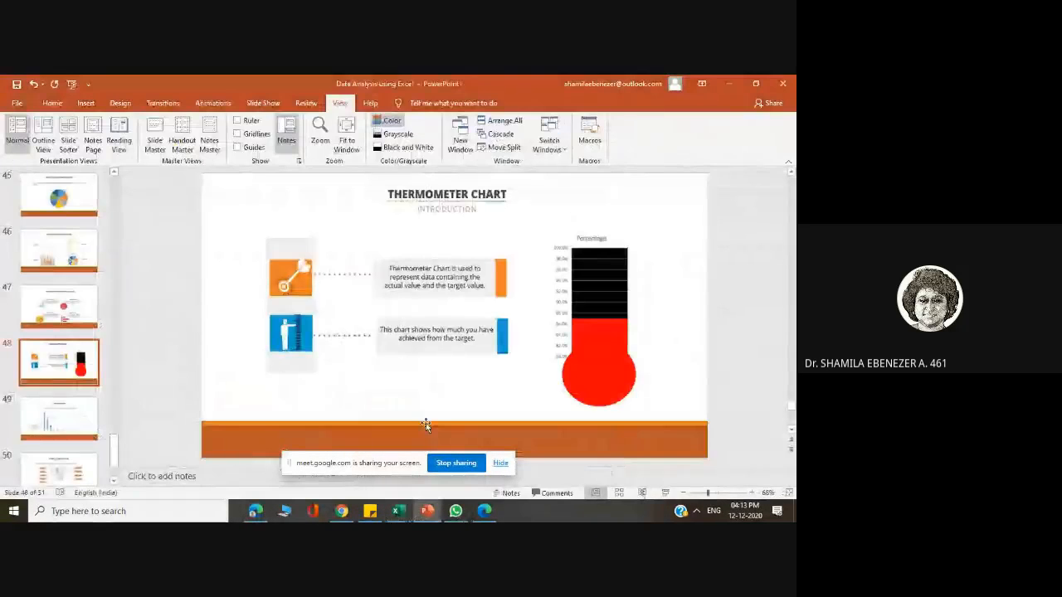
pyautogui.scroll(-1, 437, 390)
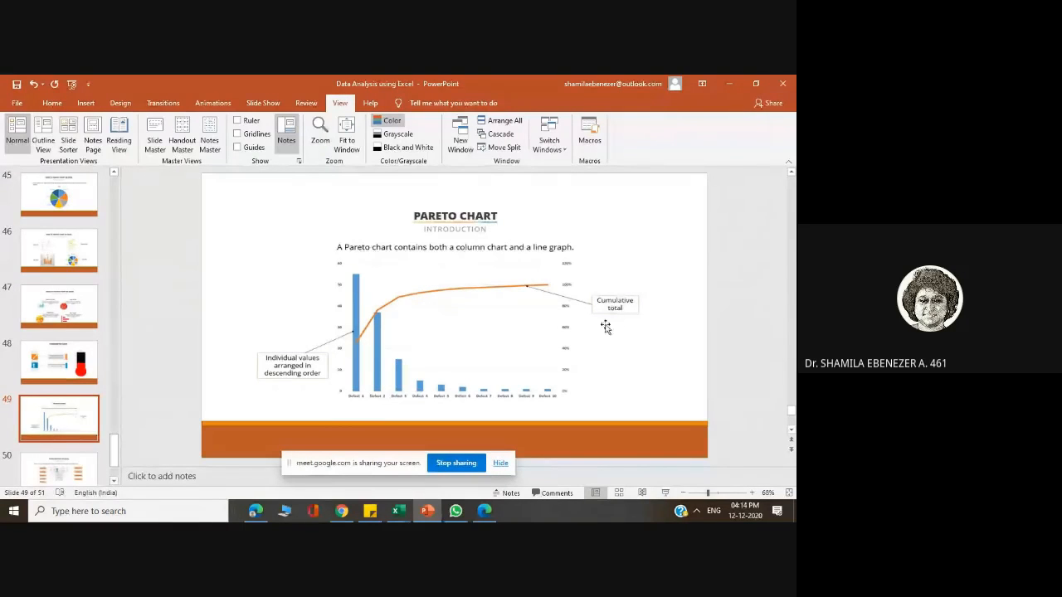
pyautogui.scroll(-1, 498, 327)
pyautogui.scroll(1, 498, 327)
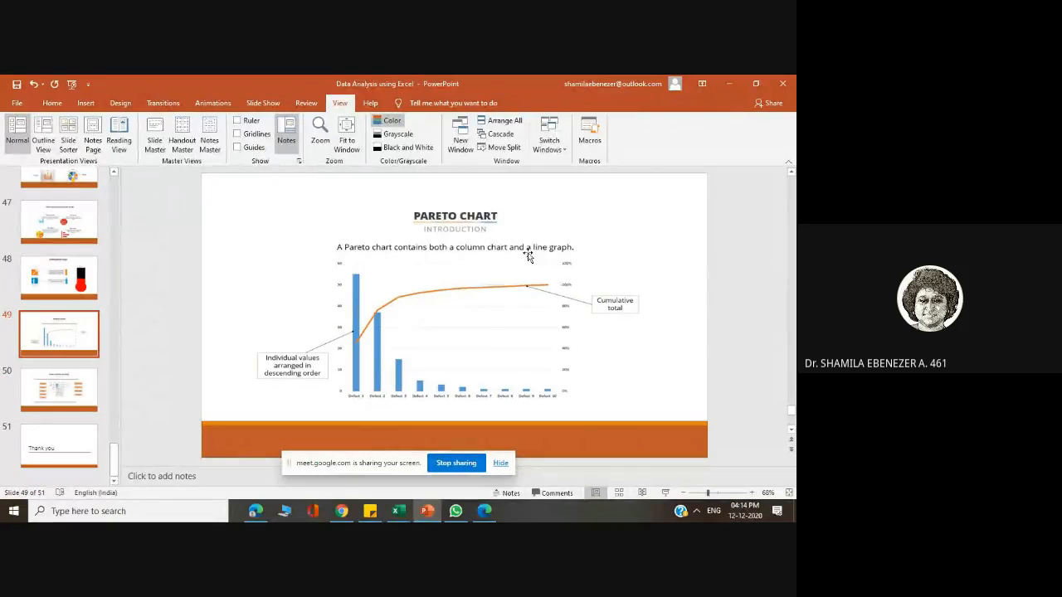
# Step: Return to the Chart workbook in Excel and open the Pareto Chart sheet
pyautogui.click(730, 81)
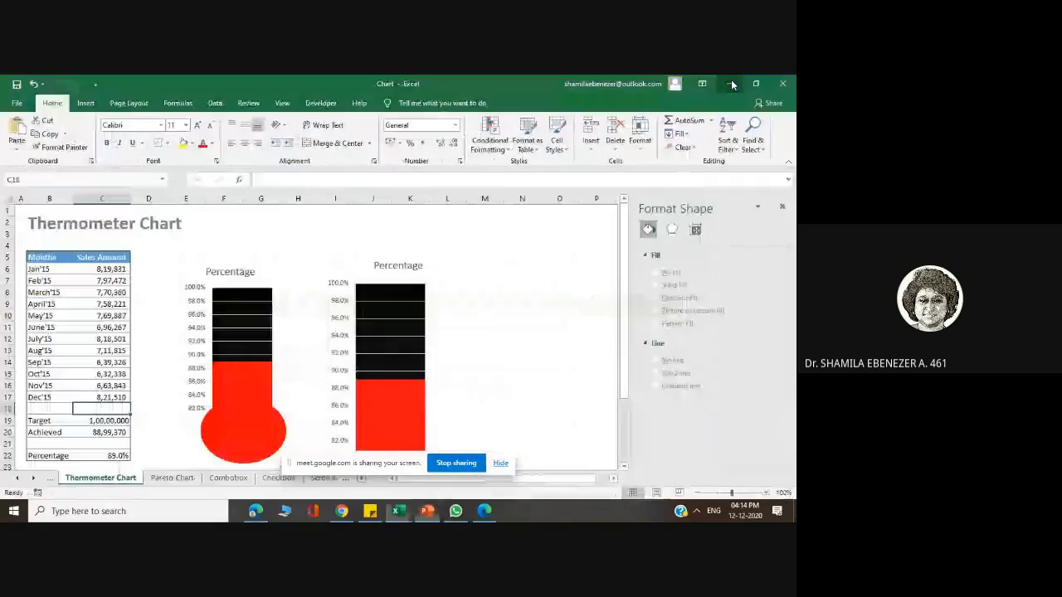
pyautogui.scroll(-1, 407, 408)
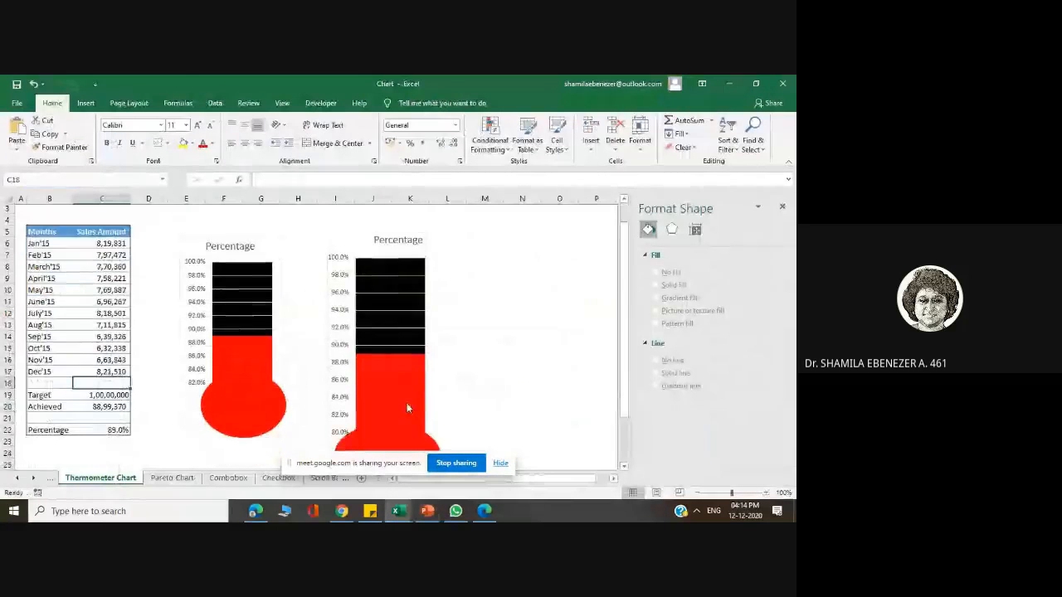
pyautogui.click(164, 482)
pyautogui.click(191, 377)
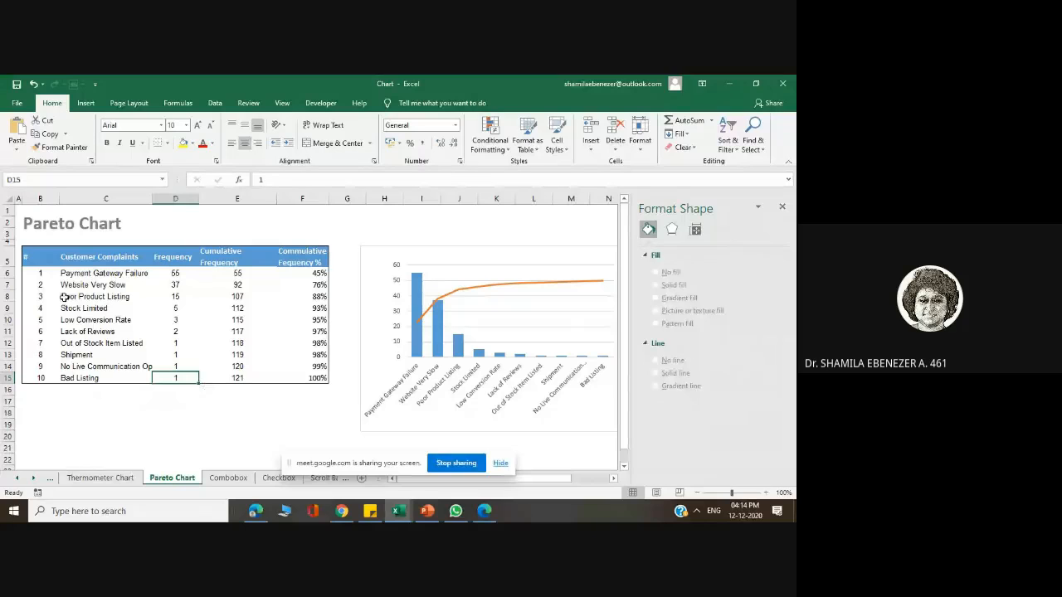
# Step: Insert a clustered column chart from the customer complaints table, covering the complaint names through the cumulative frequency percentages (C5:F15)
pyautogui.moveTo(73, 253); pyautogui.dragTo(307, 377)
pyautogui.click(86, 103)
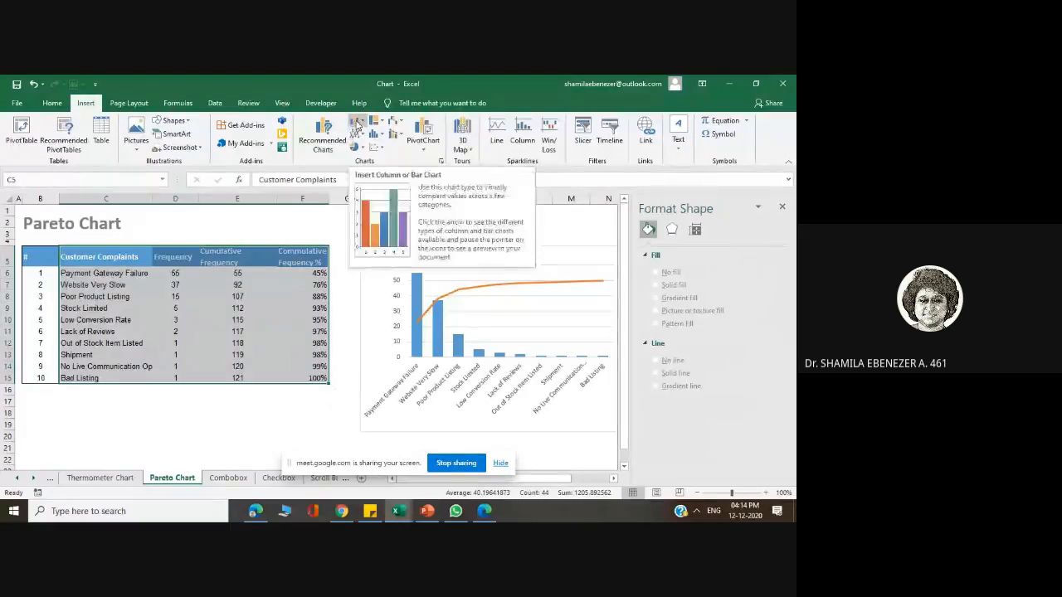
pyautogui.click(354, 126)
pyautogui.click(362, 149)
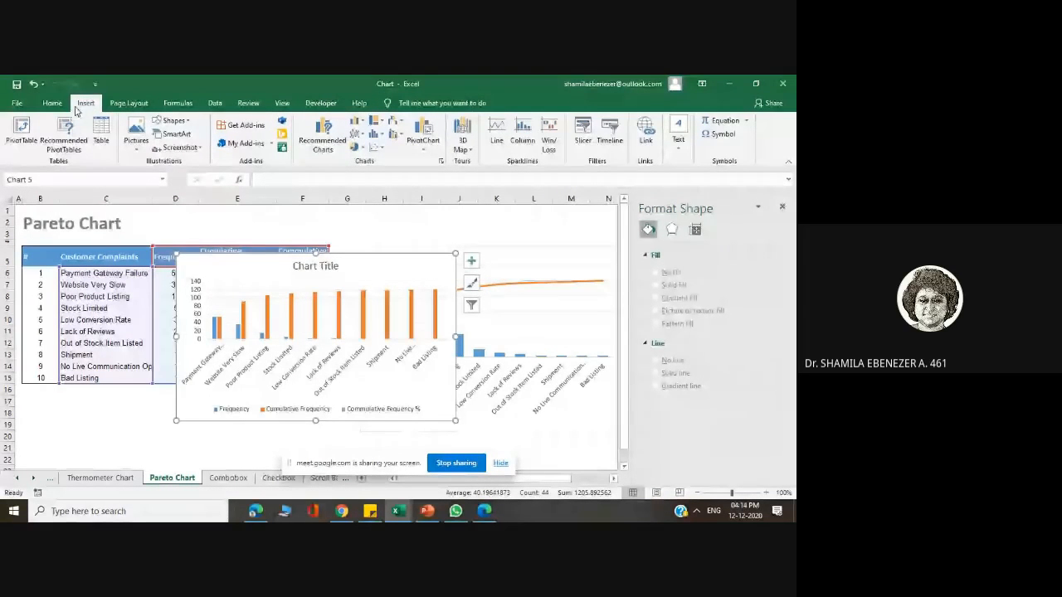
# Step: Select the Commulative Fequency % series in the new chart and change its chart type to Line
pyautogui.click(276, 292)
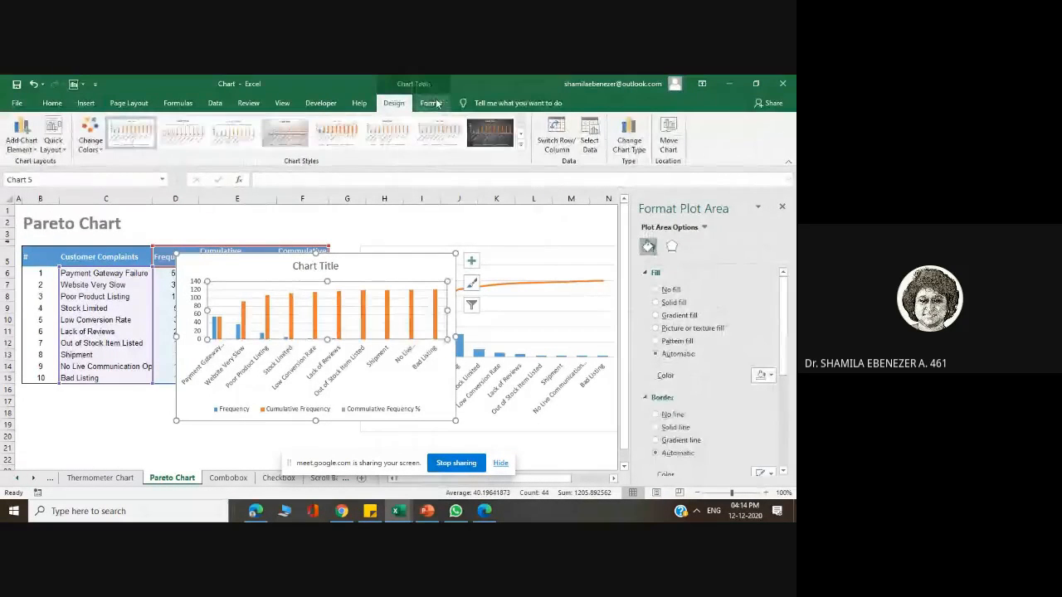
pyautogui.click(436, 103)
pyautogui.click(84, 120)
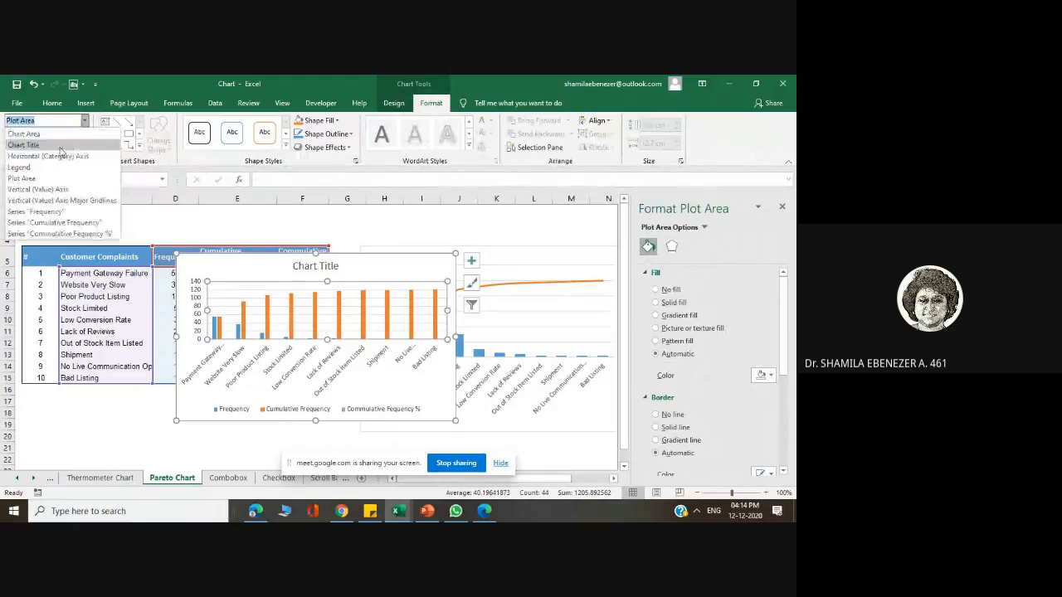
pyautogui.click(48, 234)
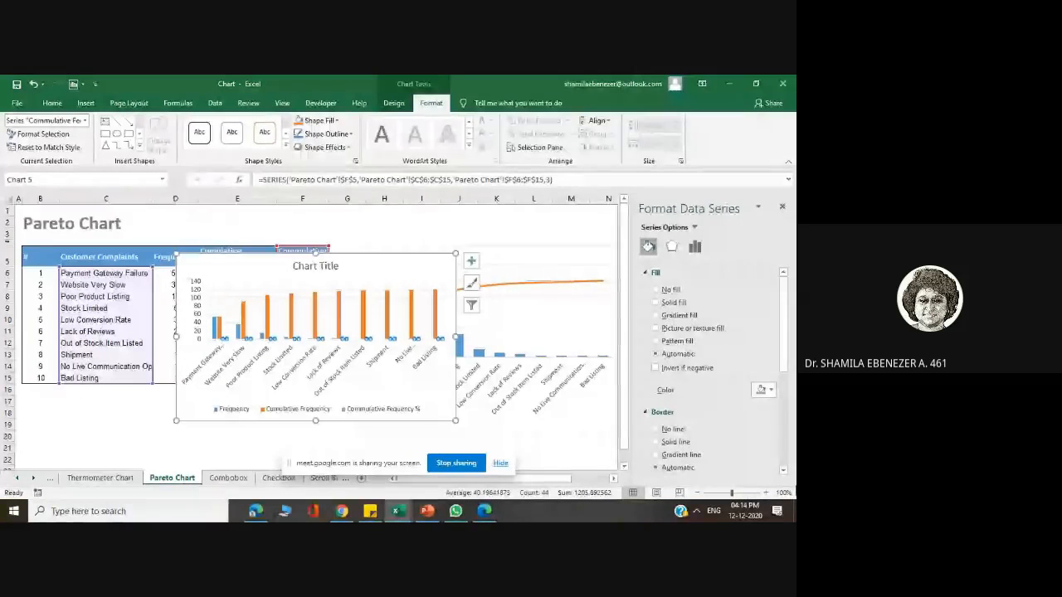
pyautogui.rightClick(274, 340)
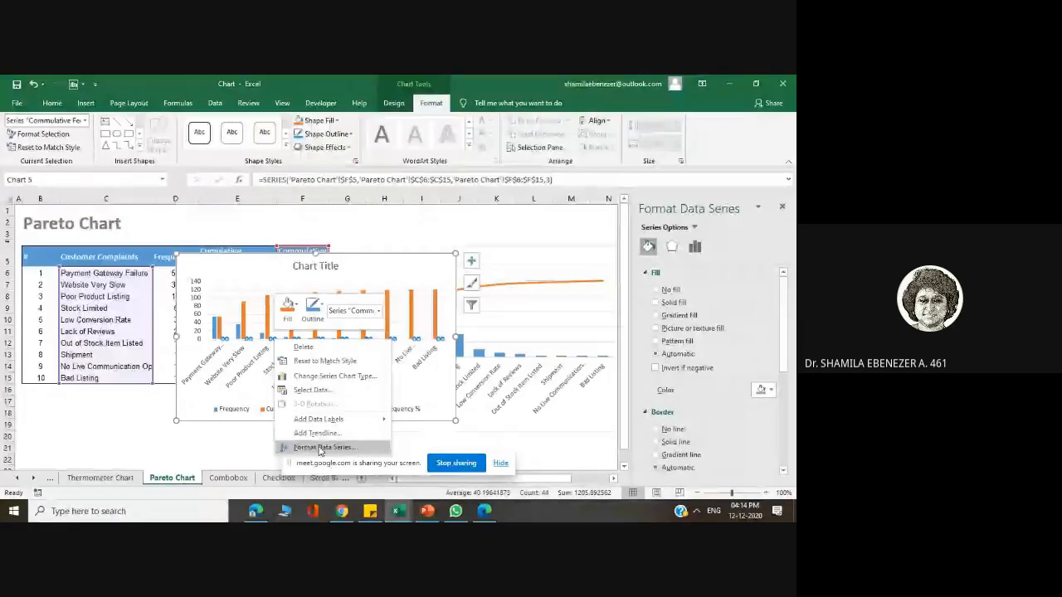
pyautogui.press('Escape')
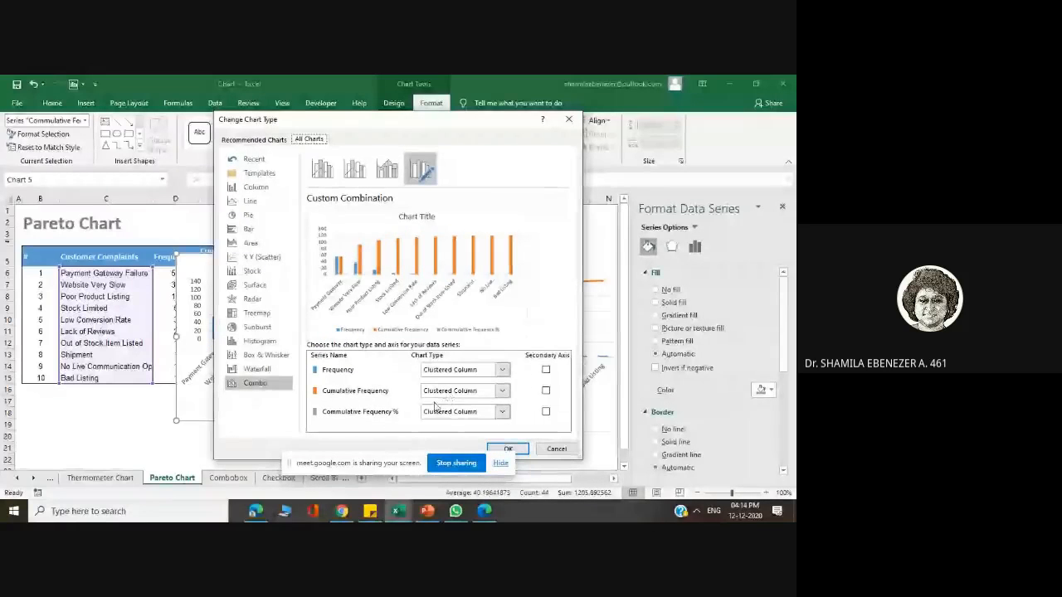
pyautogui.click(502, 412)
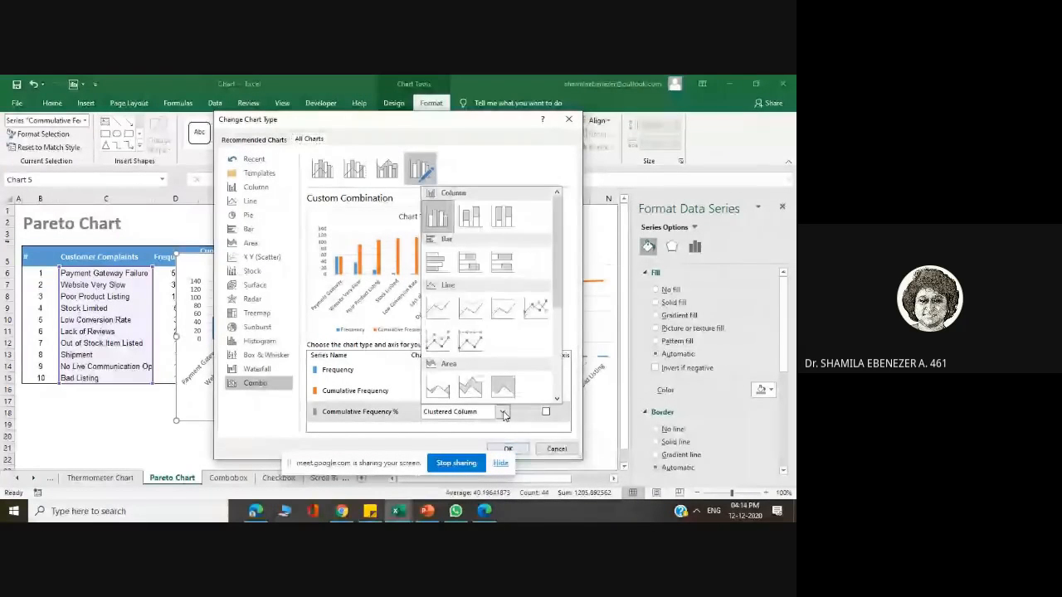
pyautogui.click(440, 310)
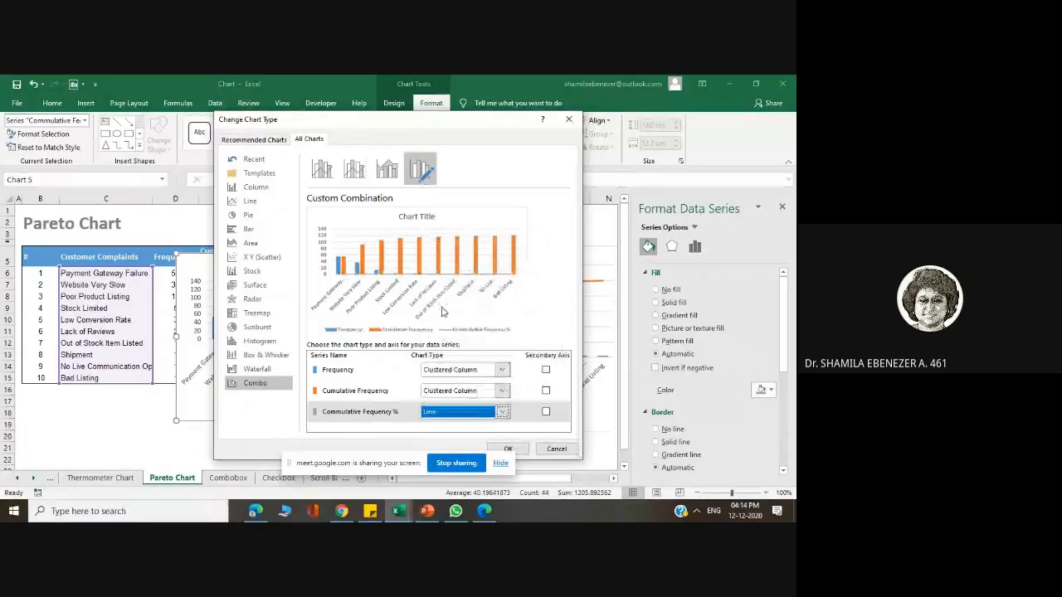
pyautogui.click(516, 448)
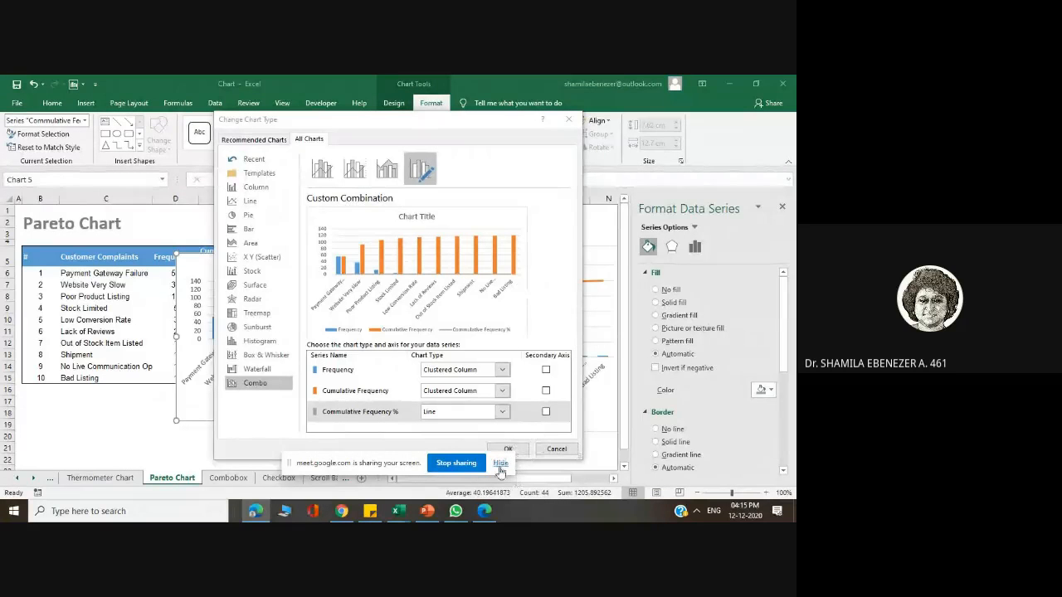
pyautogui.click(500, 463)
pyautogui.click(506, 449)
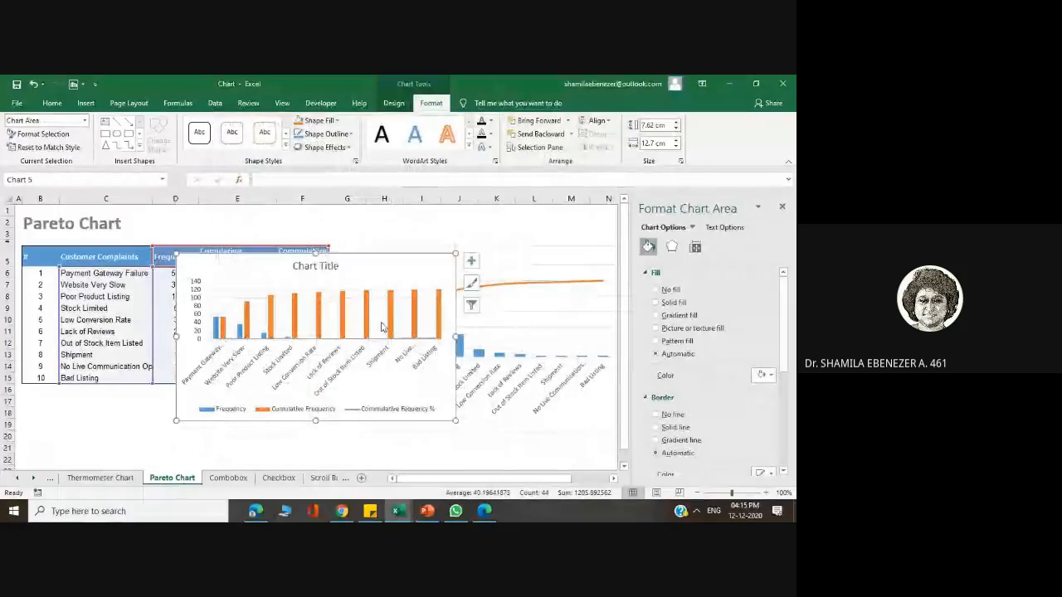
pyautogui.click(248, 324)
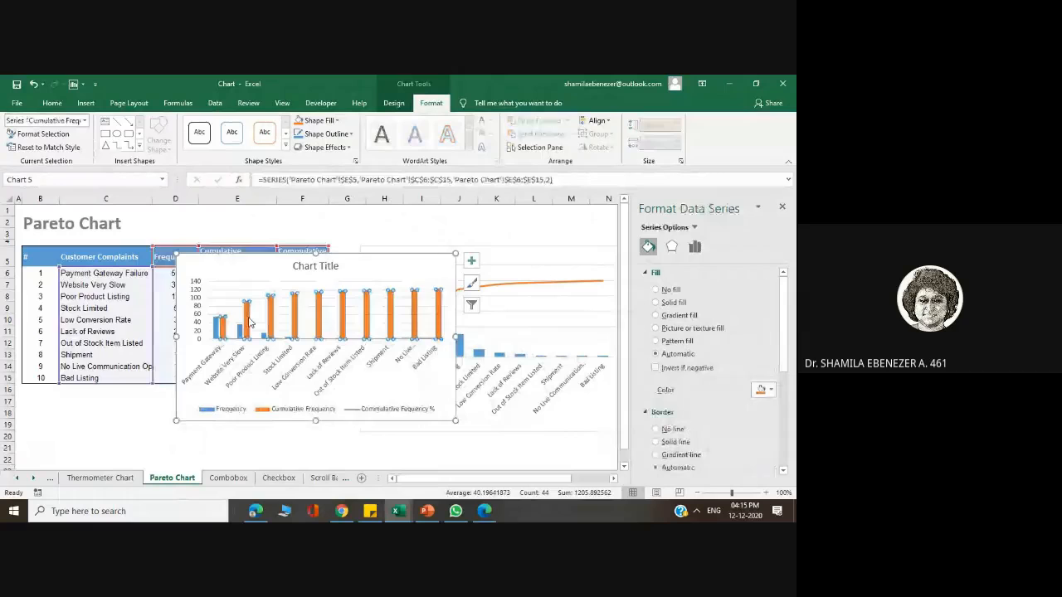
pyautogui.press('Delete')
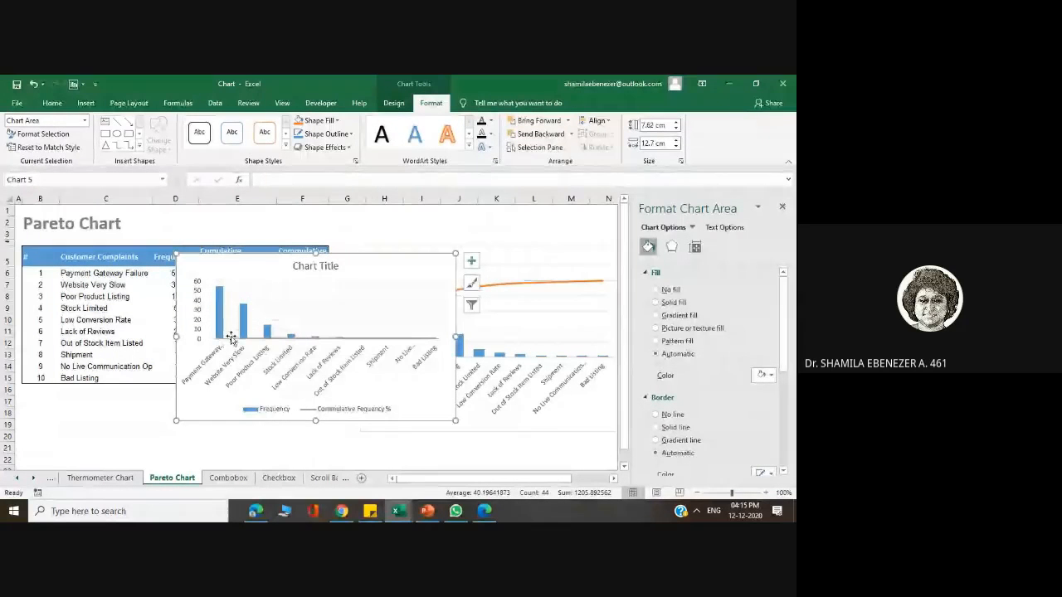
pyautogui.hotkey('ctrl', 'z')
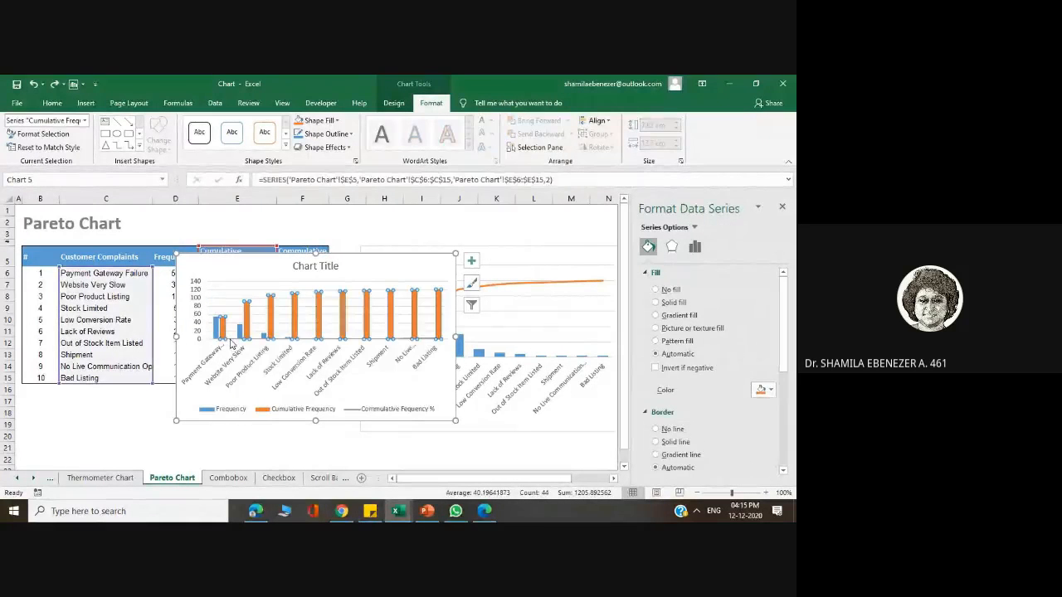
# Step: Change the chart type of the Cumulative Frequency series from clustered column to Line
pyautogui.rightClick(222, 330)
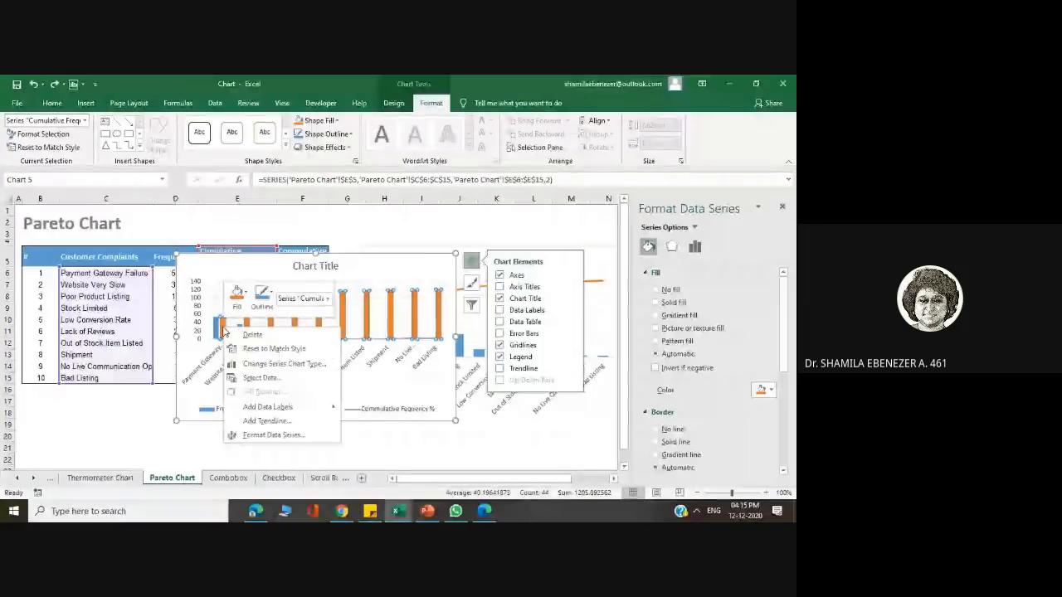
pyautogui.click(284, 363)
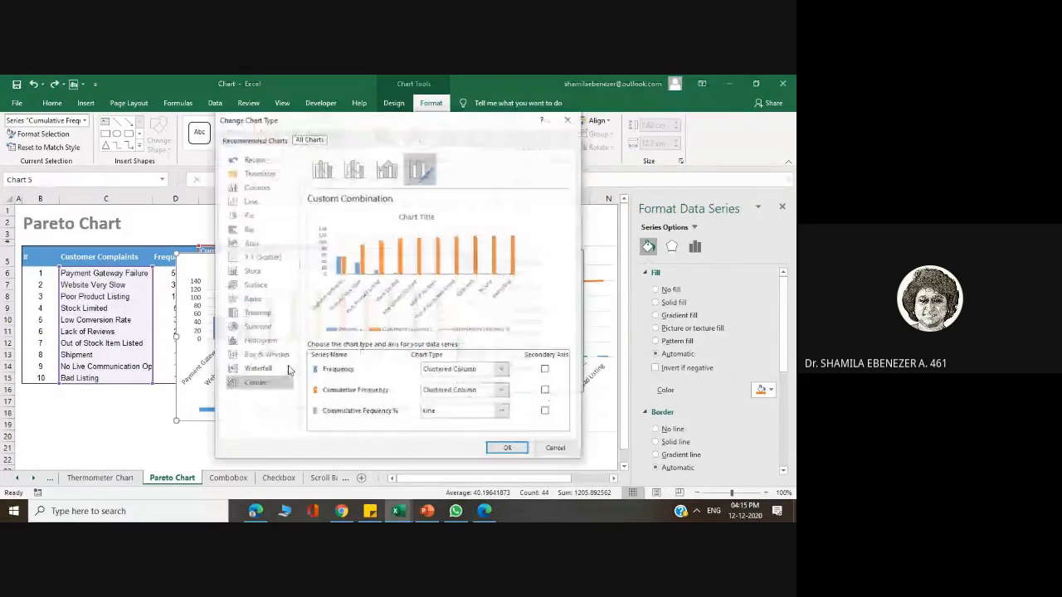
pyautogui.click(503, 390)
pyautogui.click(438, 287)
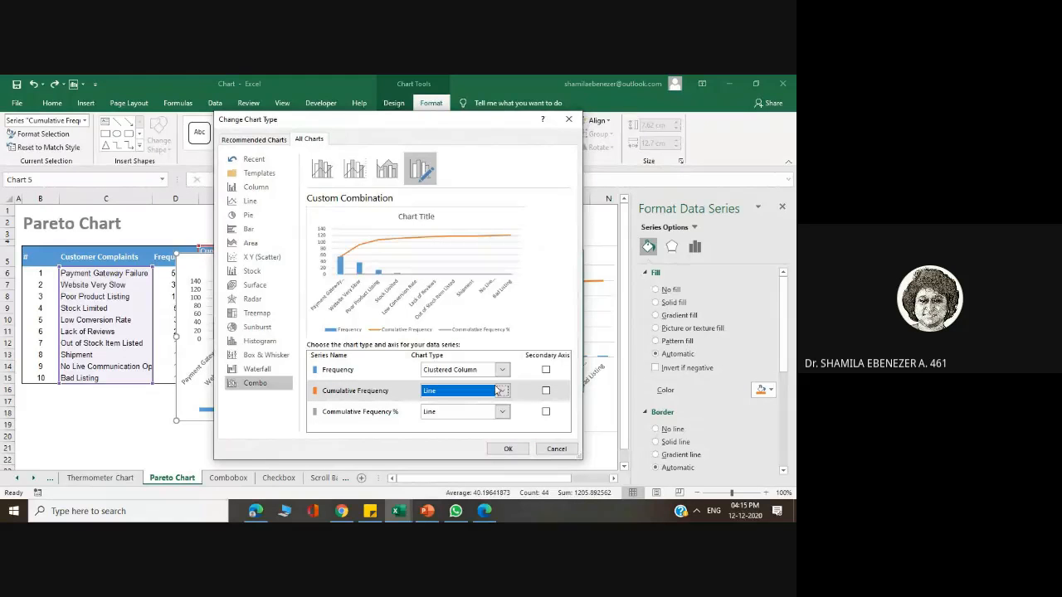
pyautogui.click(510, 448)
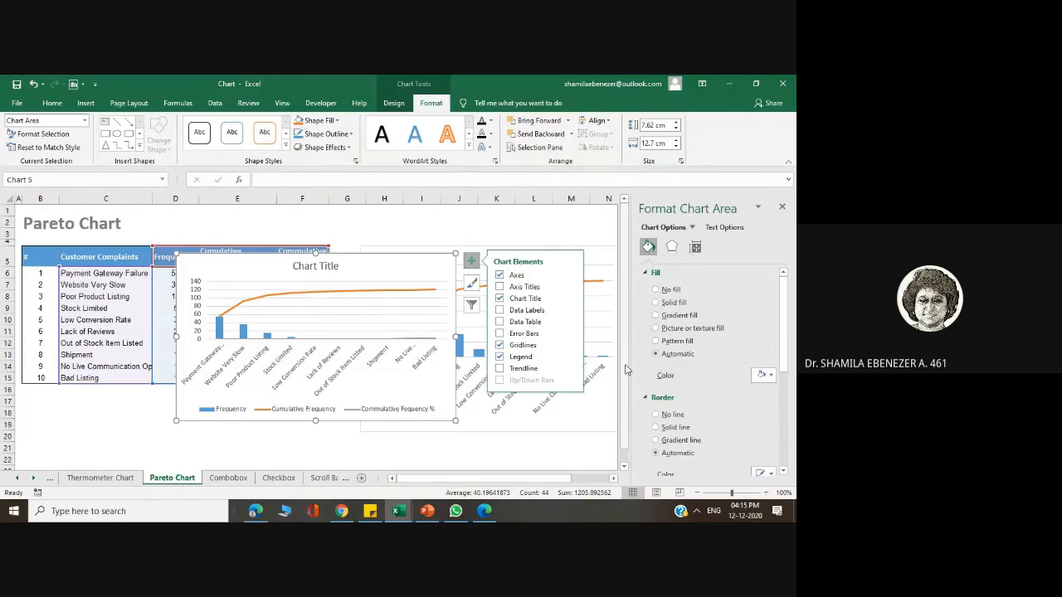
# Step: Switch to the PowerPoint presentation and show the Form Controls in Excel slide
pyautogui.click(730, 83)
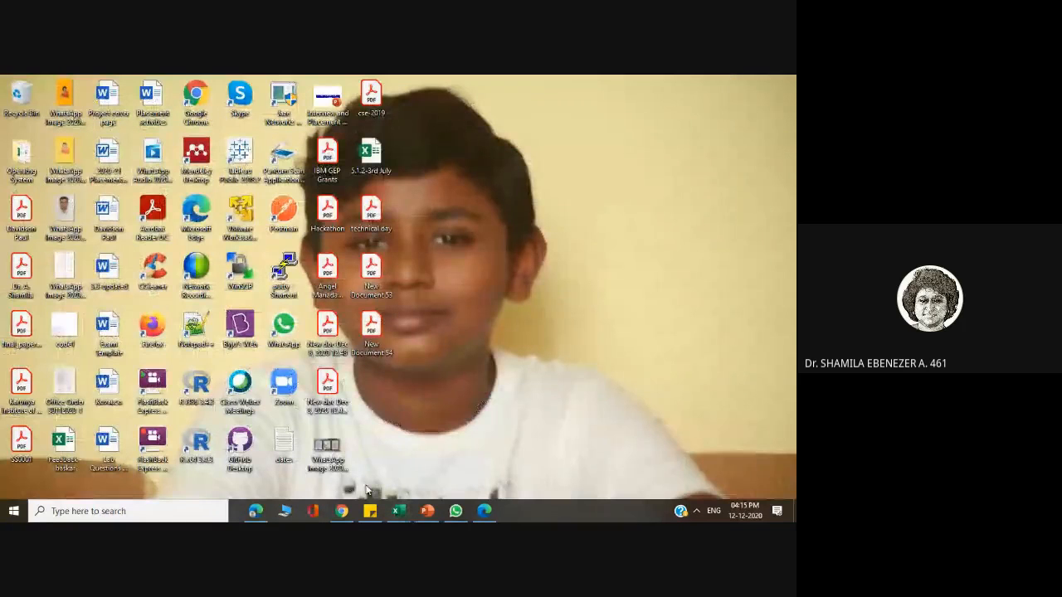
pyautogui.click(427, 511)
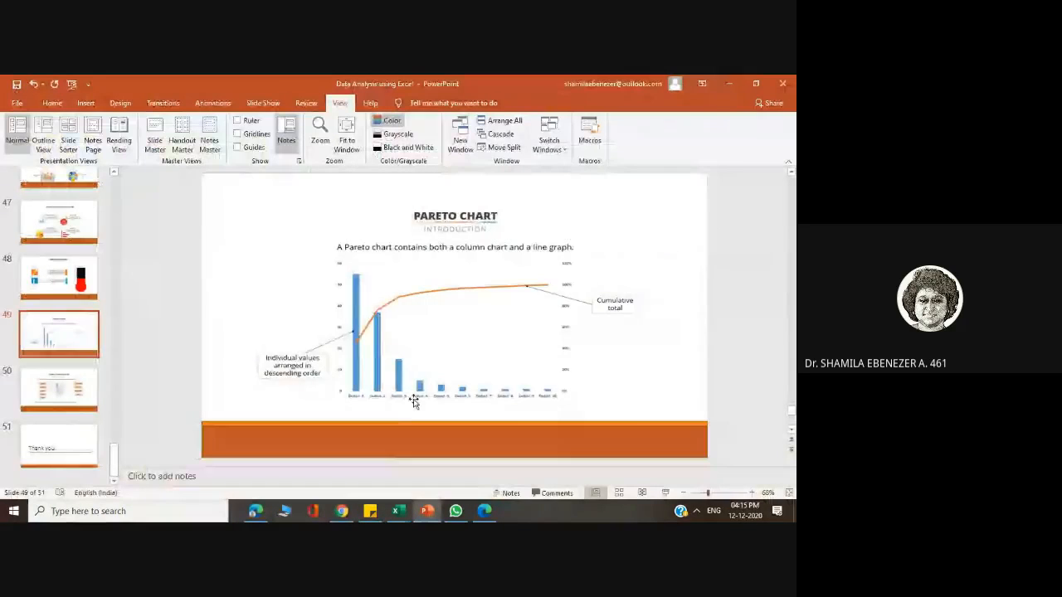
pyautogui.scroll(-1, 413, 401)
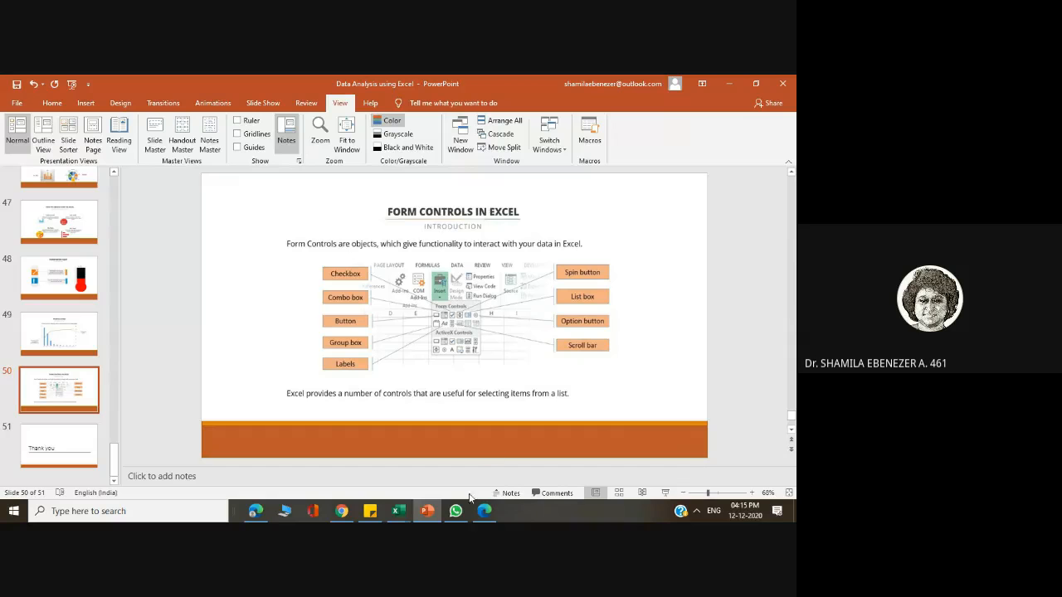
pyautogui.click(398, 511)
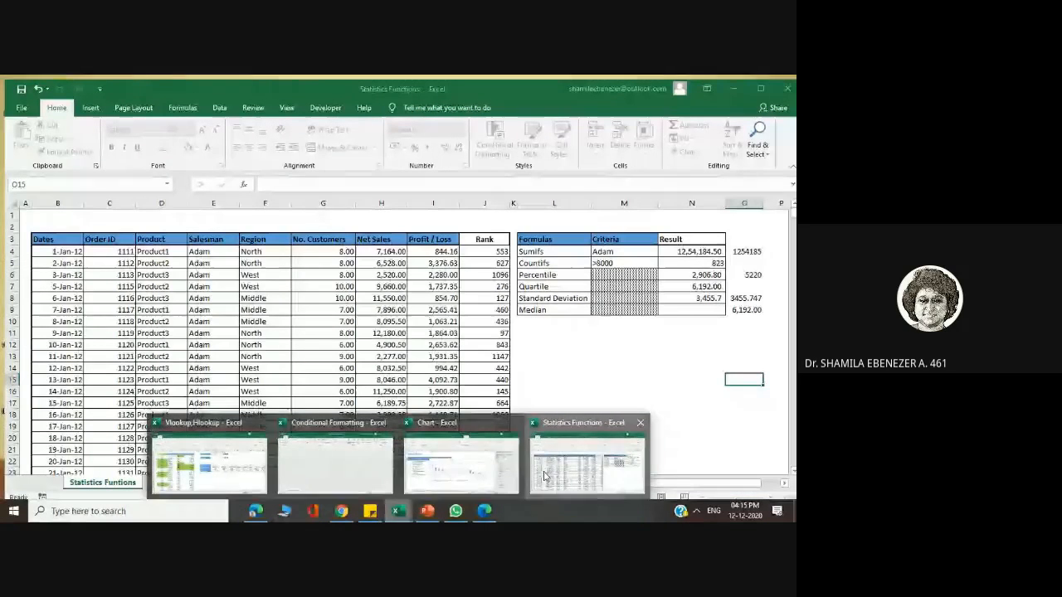
pyautogui.click(545, 475)
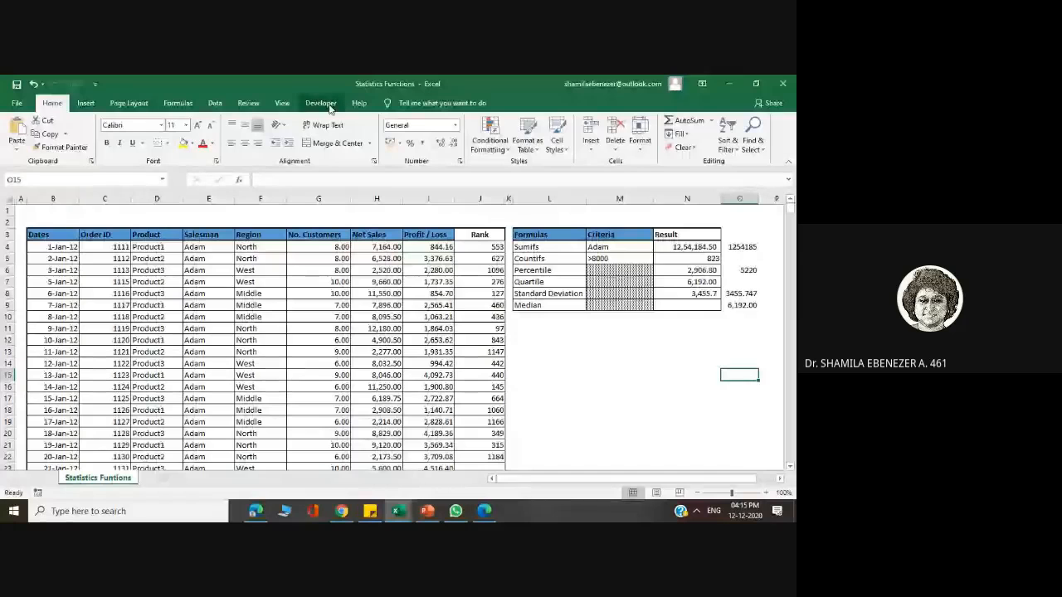
pyautogui.click(17, 103)
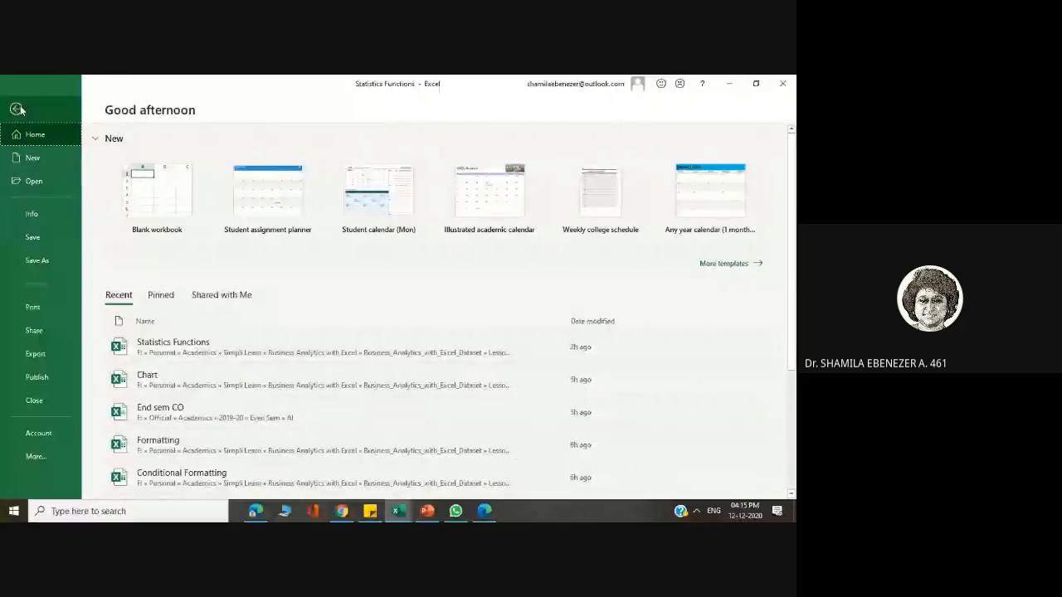
pyautogui.click(17, 109)
pyautogui.click(17, 103)
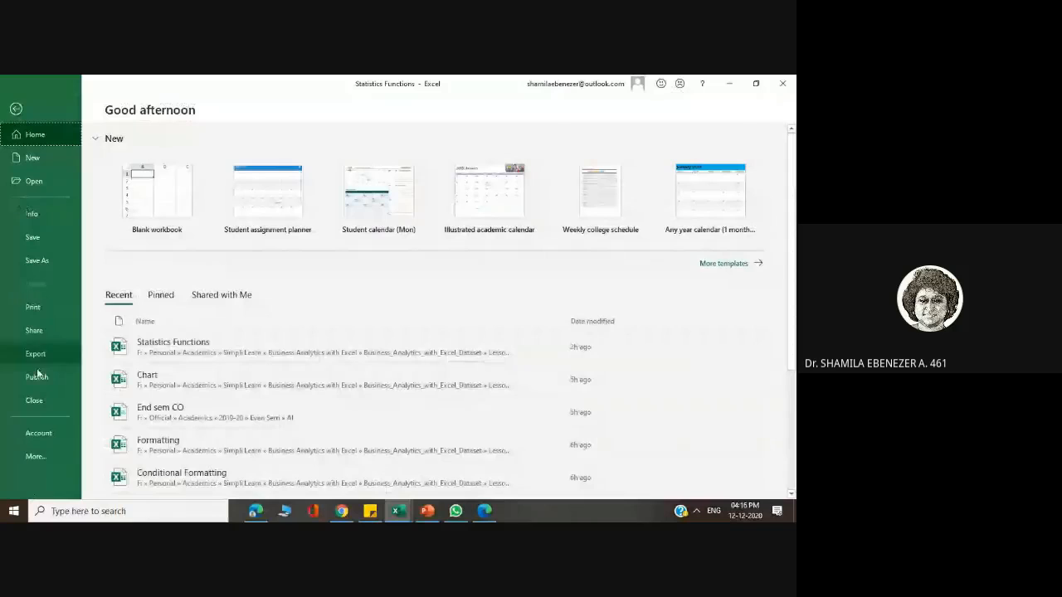
pyautogui.click(45, 457)
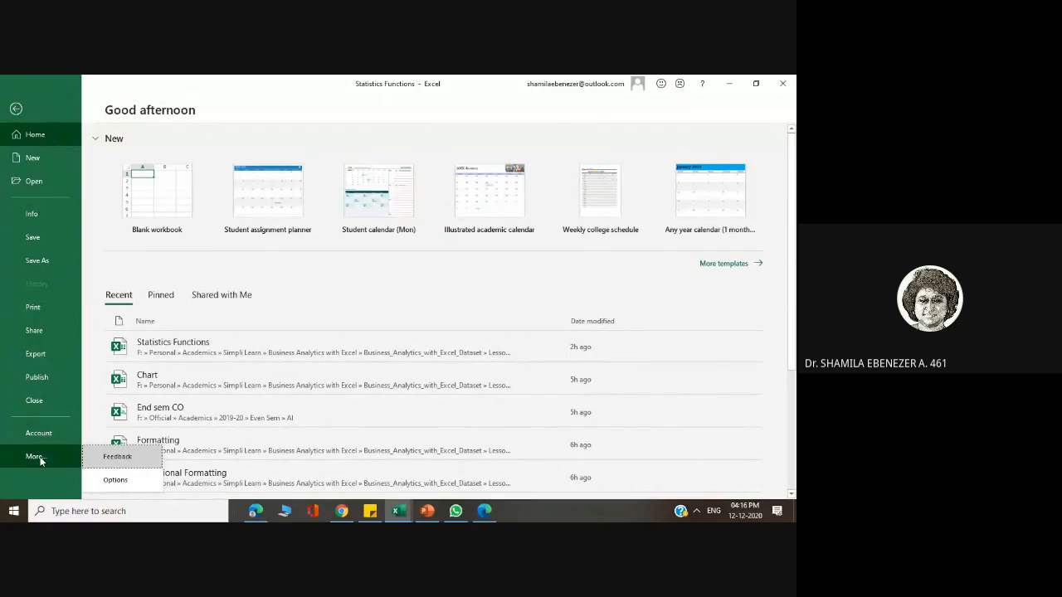
pyautogui.click(40, 458)
pyautogui.click(39, 457)
pyautogui.click(38, 457)
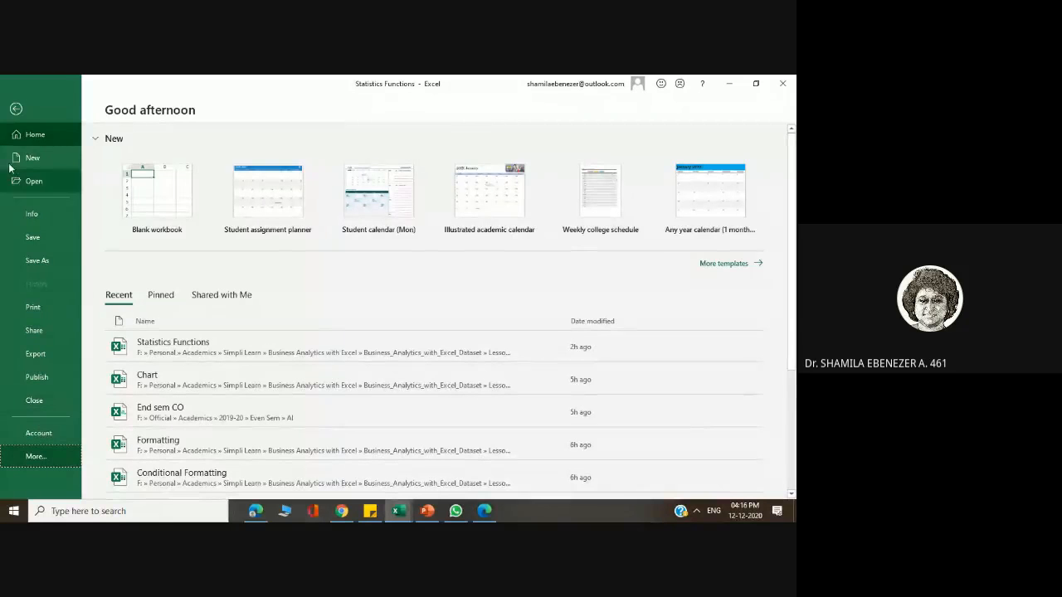
pyautogui.click(12, 105)
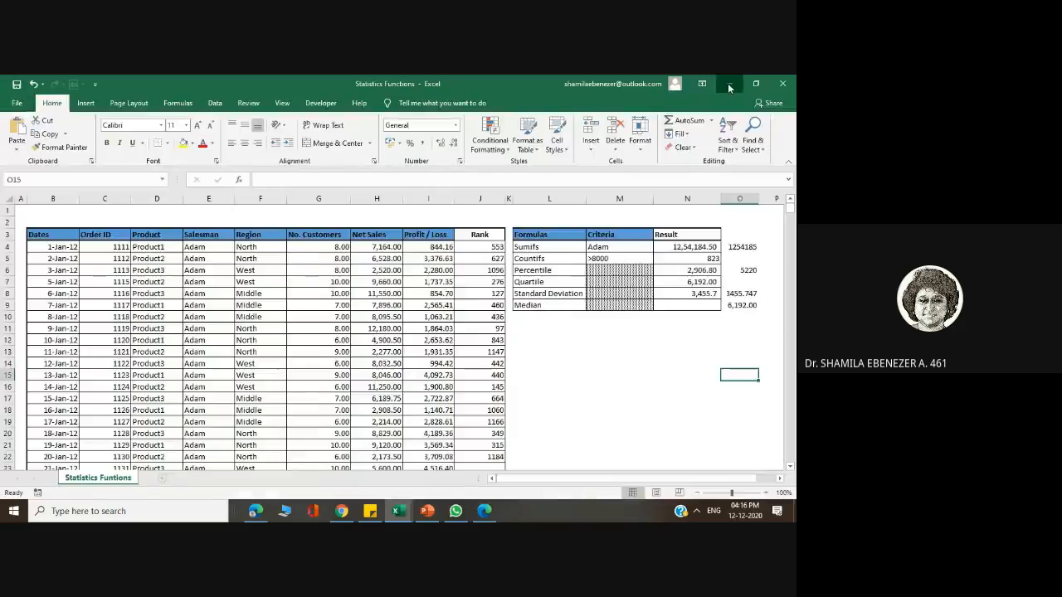
pyautogui.click(729, 83)
# Step: Switch to the Chart workbook and examine the Customize Ribbon settings in Excel Options for the Developer entry among the main tabs
pyautogui.moveTo(404, 516)
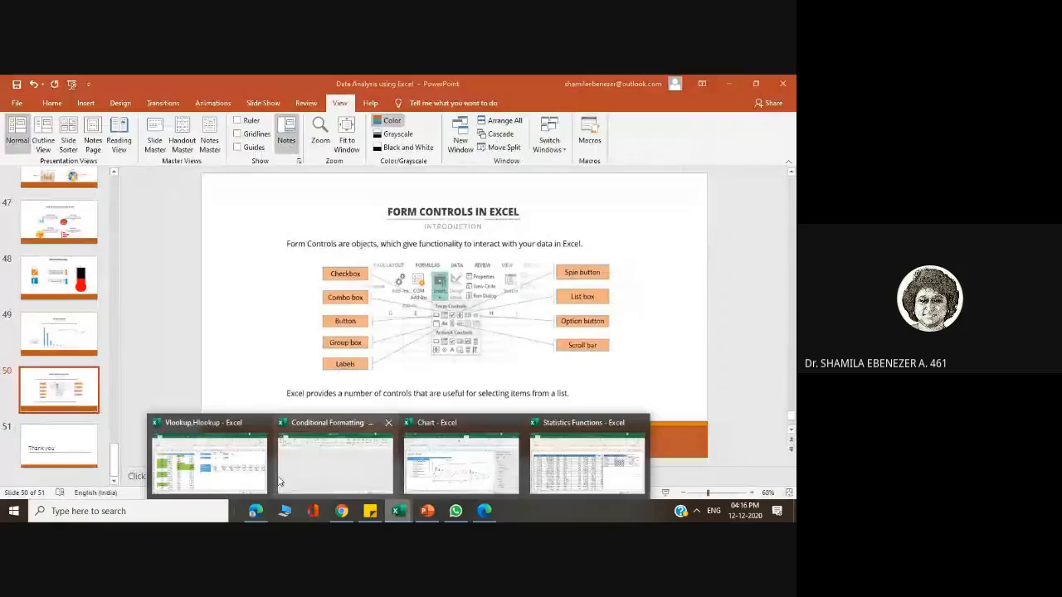
pyautogui.click(456, 477)
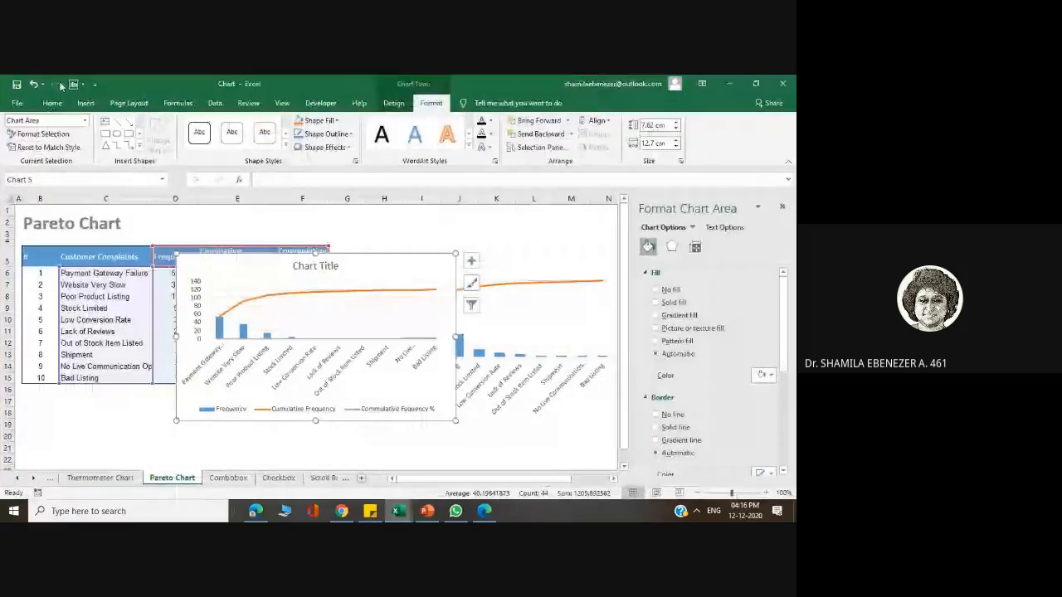
pyautogui.click(21, 107)
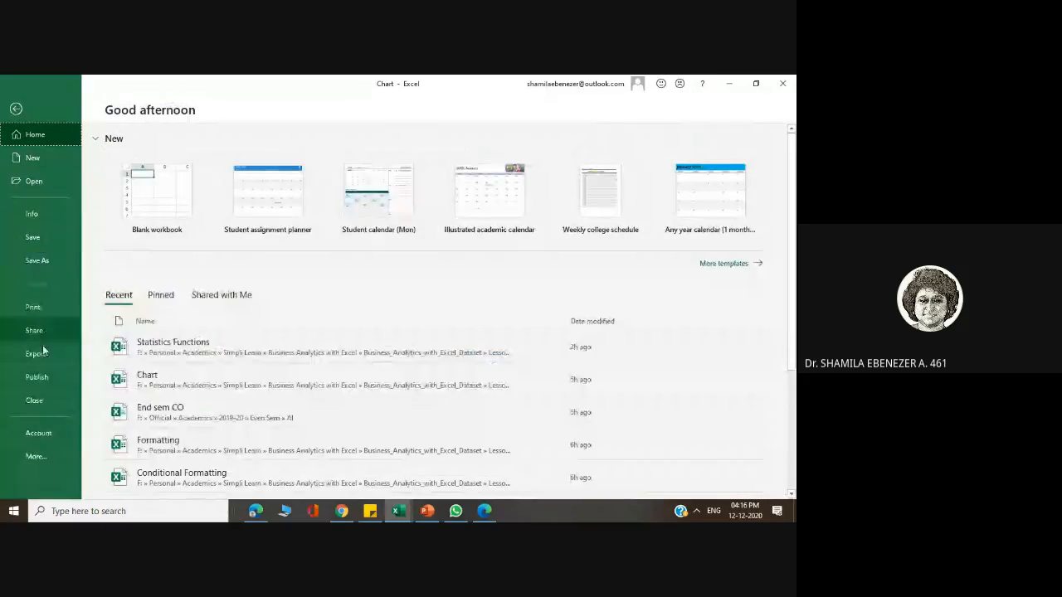
pyautogui.click(37, 456)
pyautogui.click(113, 479)
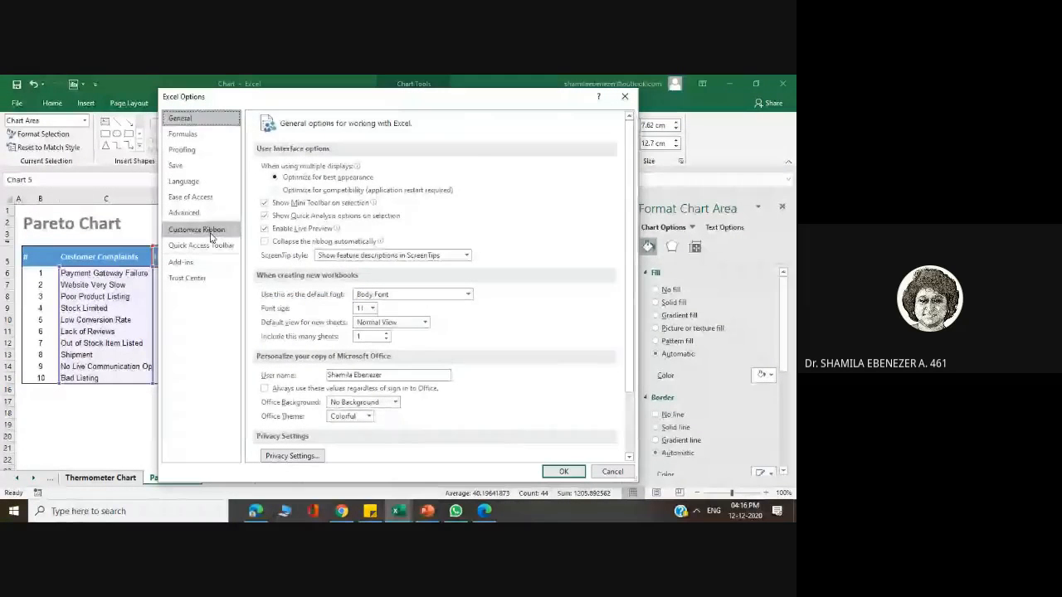
pyautogui.click(211, 236)
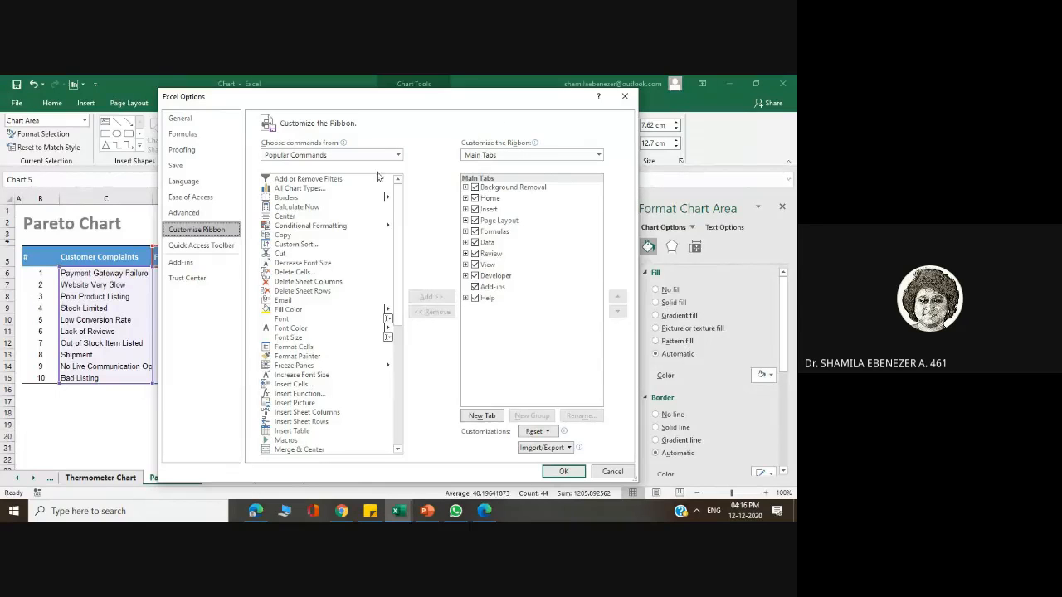
pyautogui.click(563, 471)
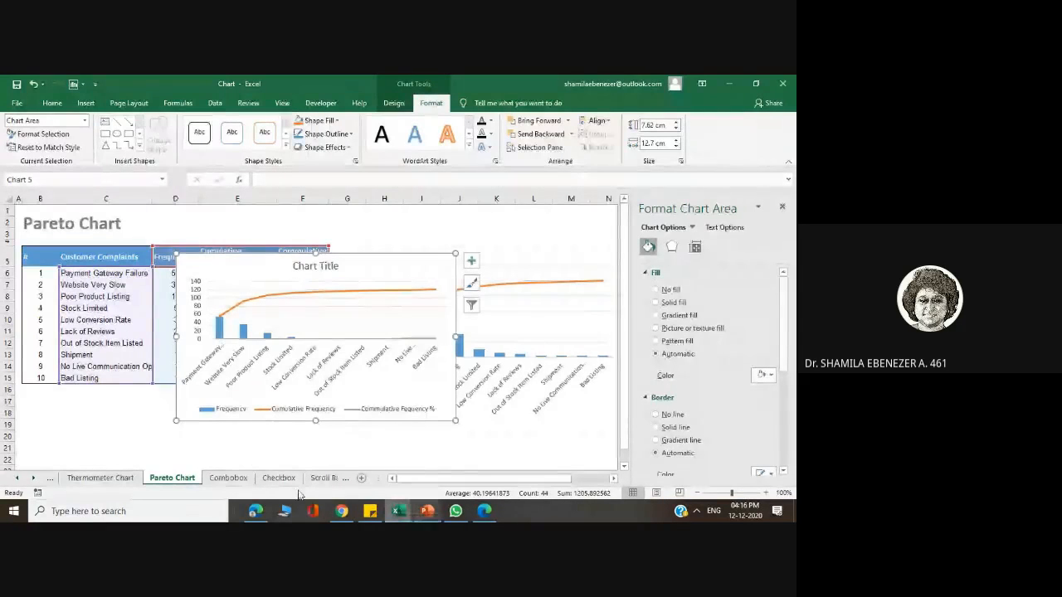
# Step: Go to the Combobox sheet and look over the form controls available for insertion from the Developer tools
pyautogui.click(236, 479)
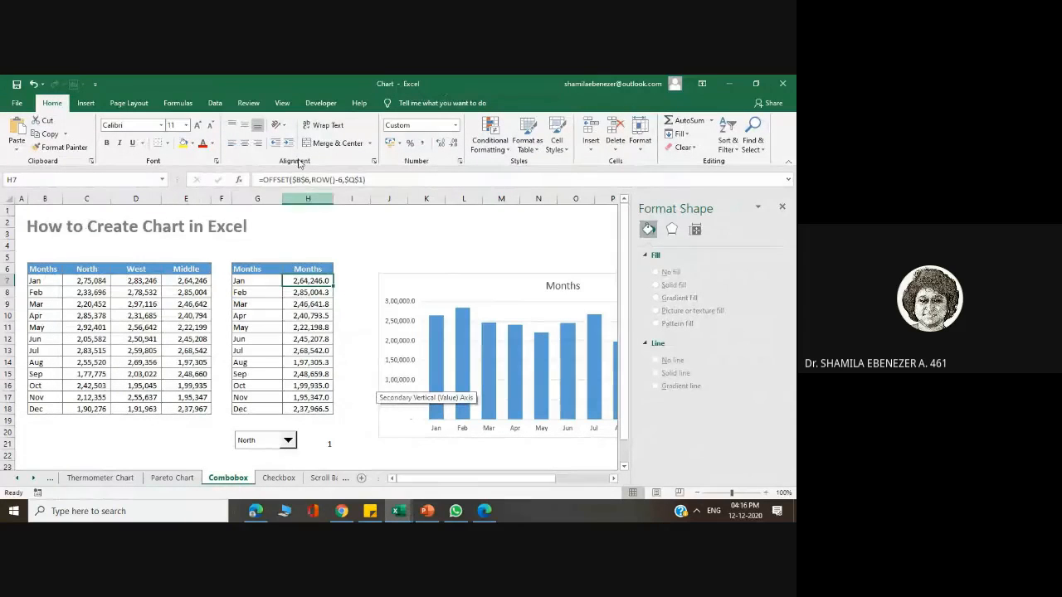
pyautogui.click(321, 106)
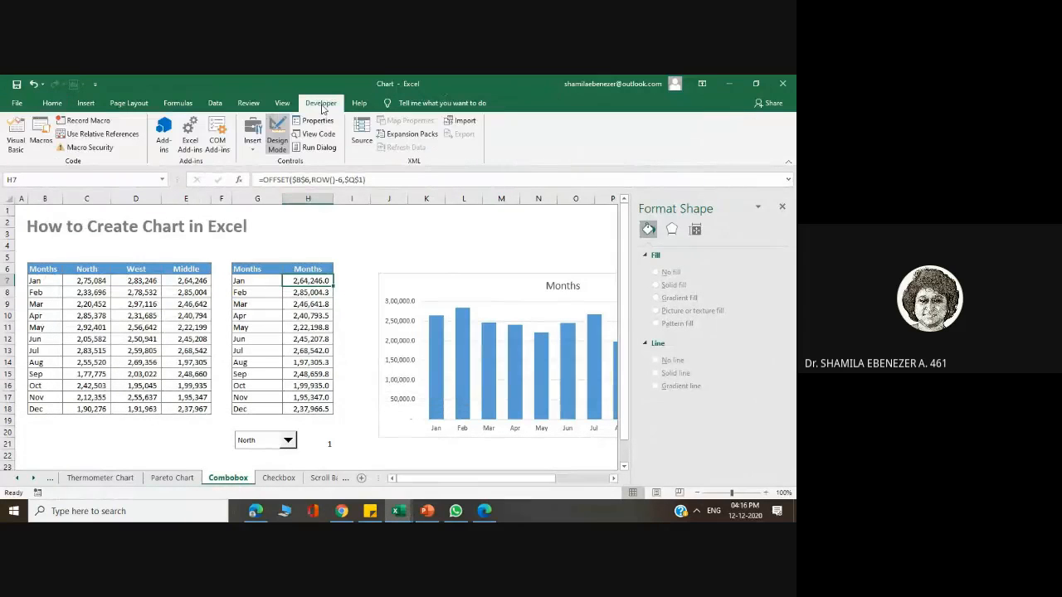
pyautogui.click(252, 148)
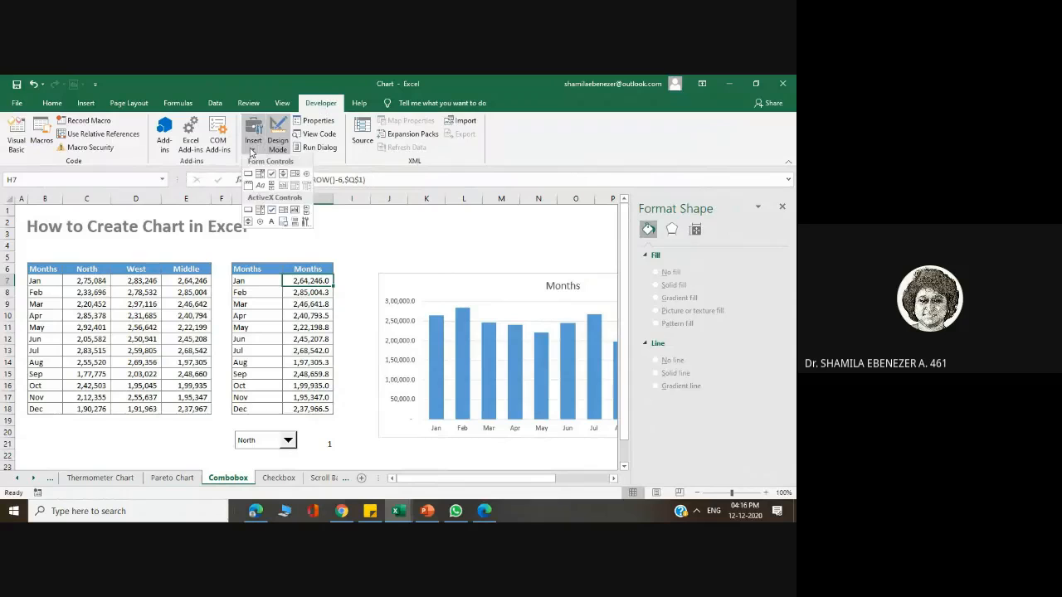
pyautogui.click(296, 183)
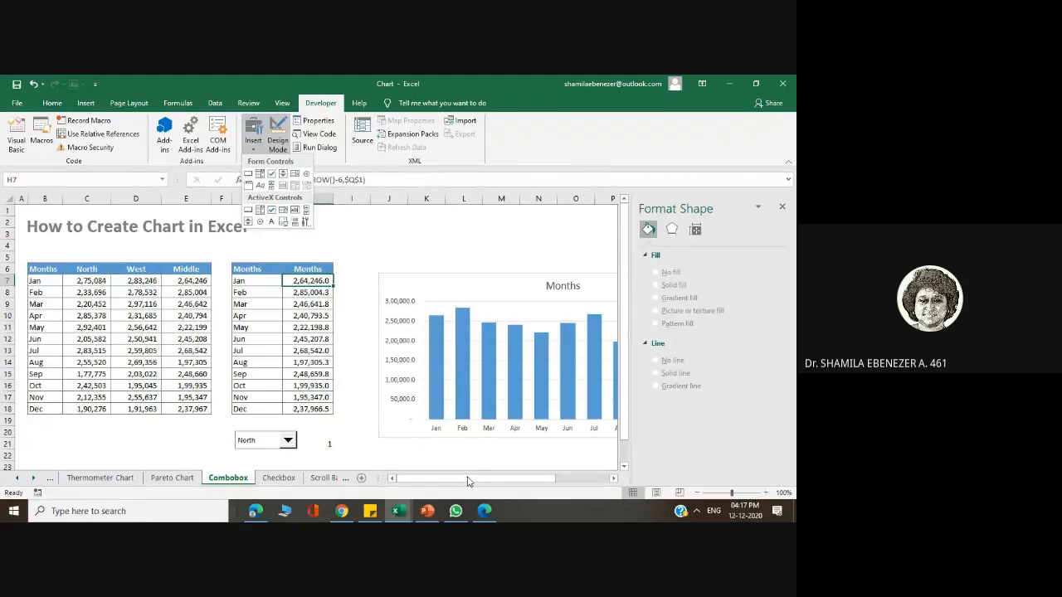
pyautogui.moveTo(468, 481); pyautogui.dragTo(420, 483)
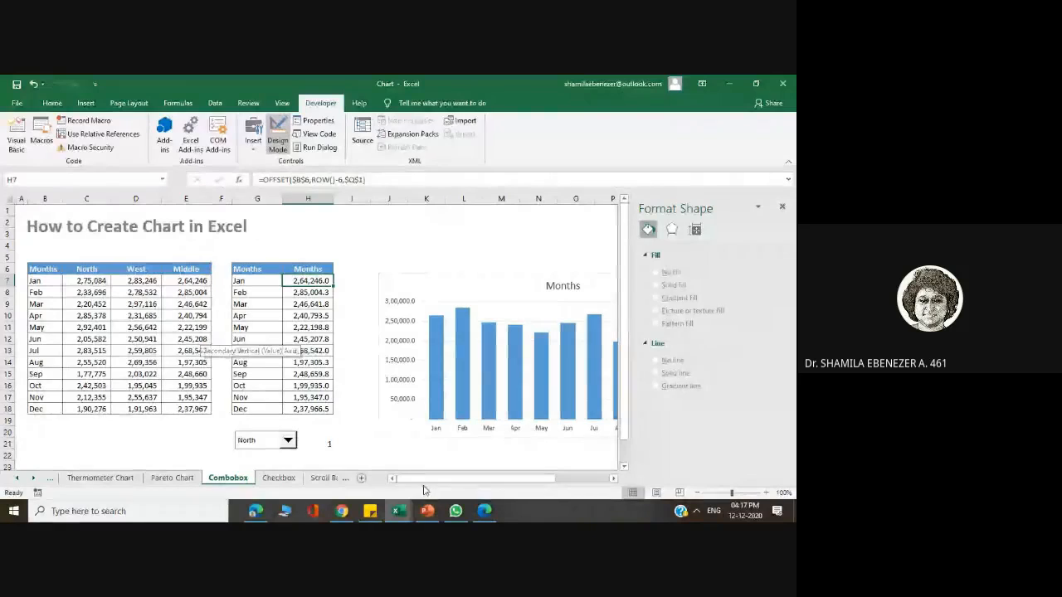
# Step: Demonstrate the combo box above the Months chart by choosing North, West and Middle in turn
pyautogui.moveTo(428, 479); pyautogui.dragTo(522, 478)
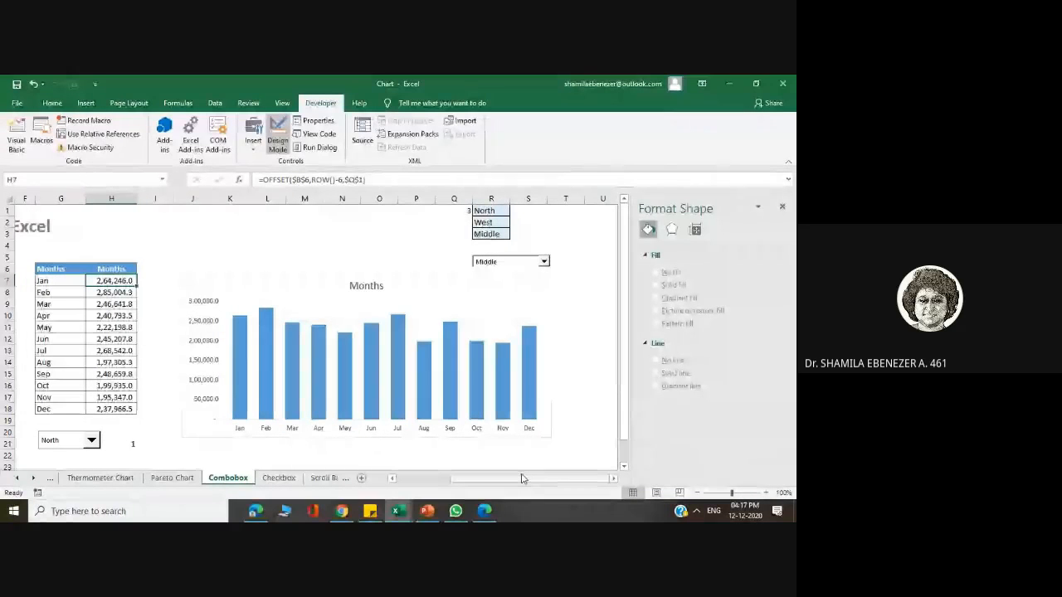
pyautogui.click(544, 262)
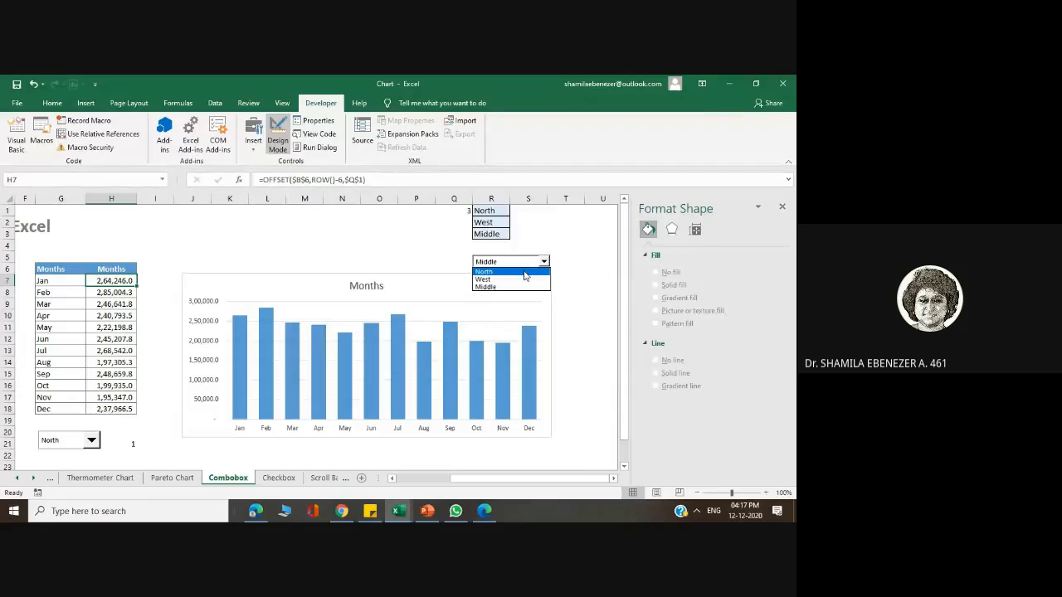
pyautogui.click(524, 273)
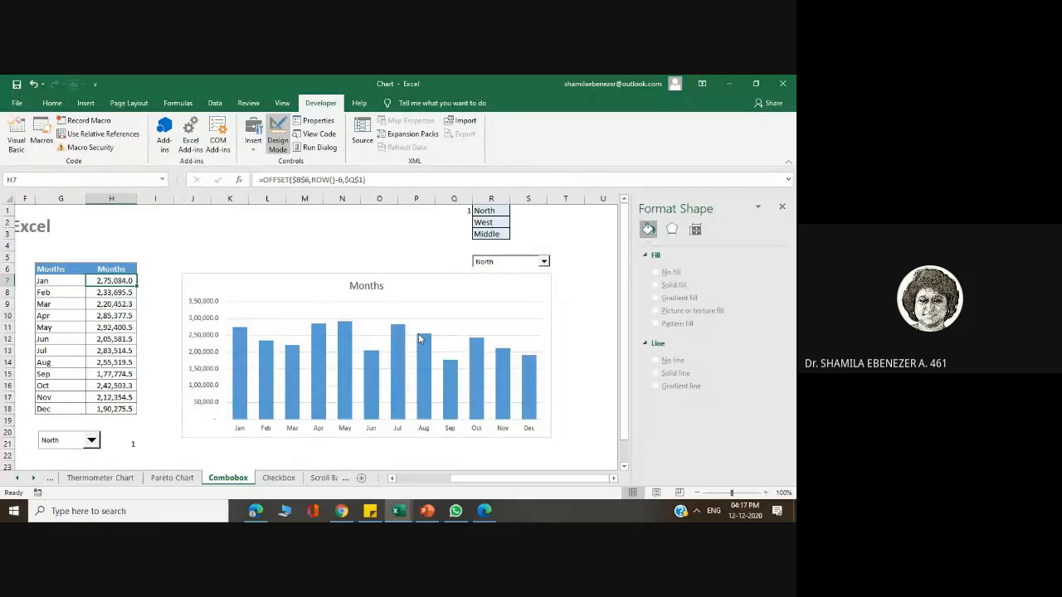
pyautogui.click(543, 262)
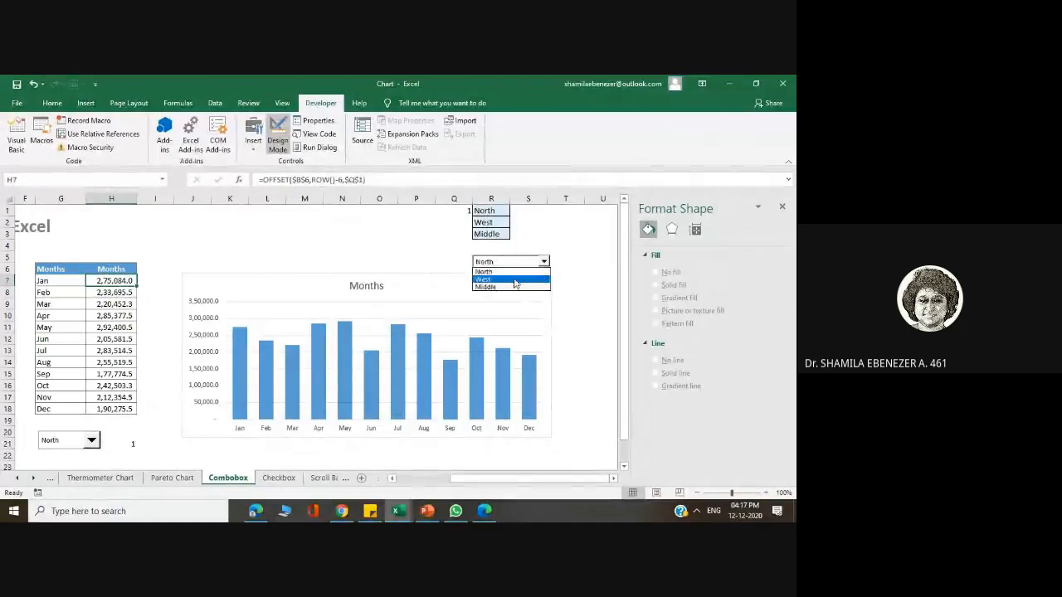
pyautogui.click(518, 285)
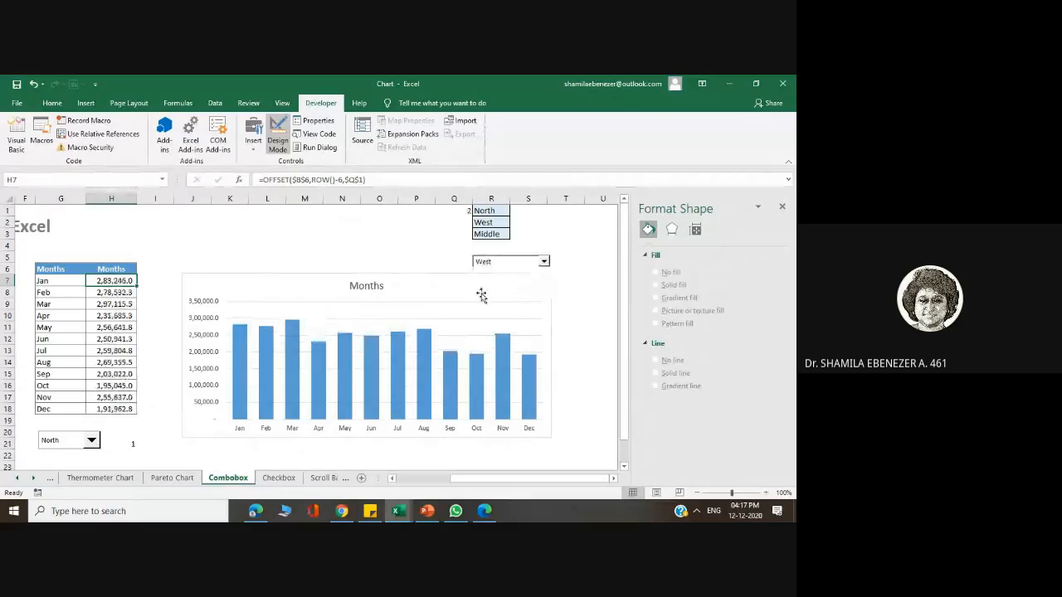
pyautogui.click(543, 262)
pyautogui.click(519, 287)
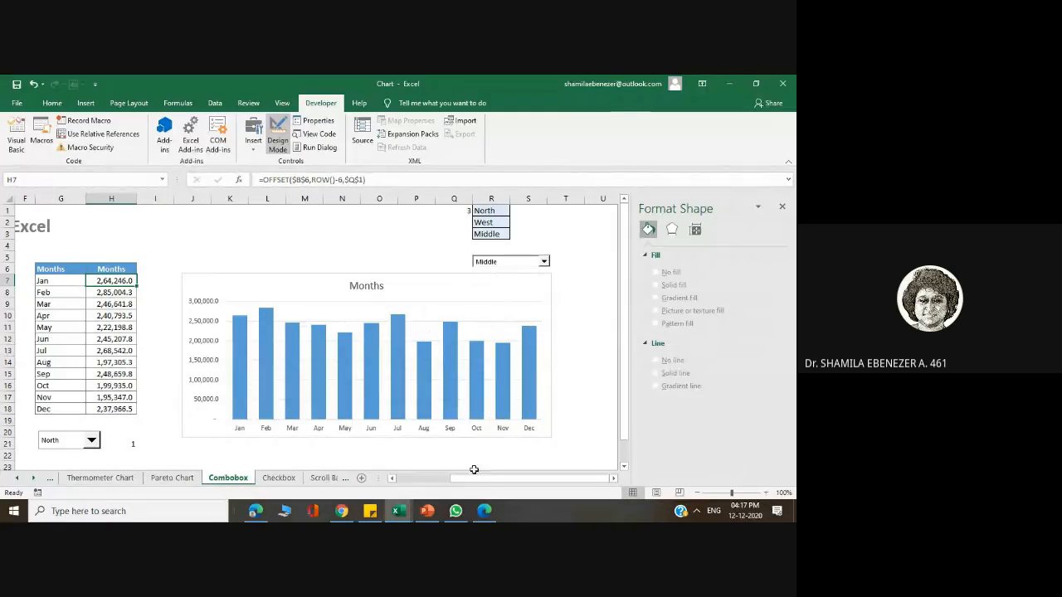
pyautogui.moveTo(481, 479); pyautogui.dragTo(440, 481)
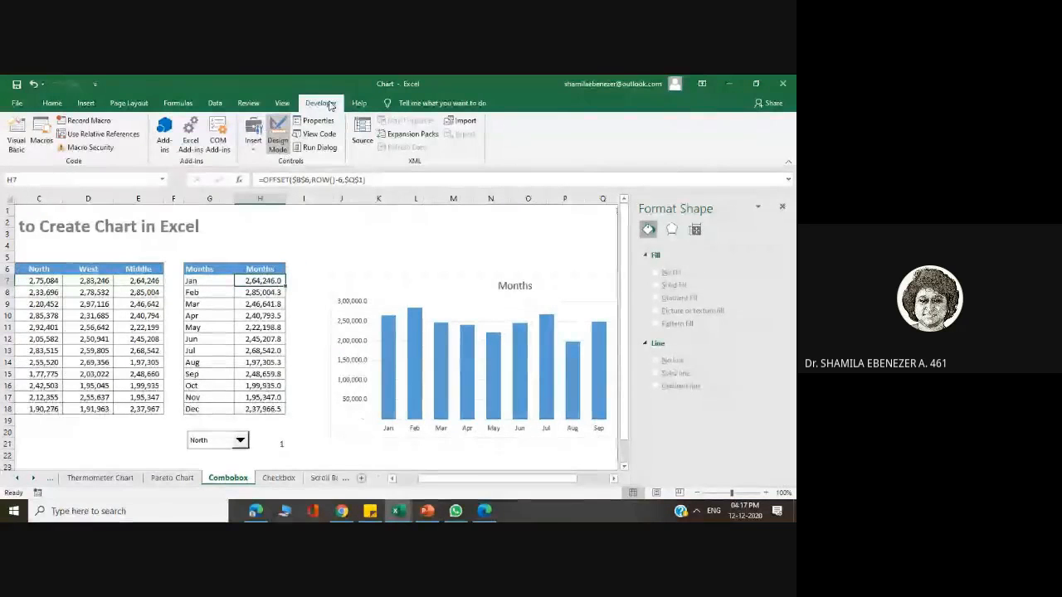
pyautogui.click(255, 150)
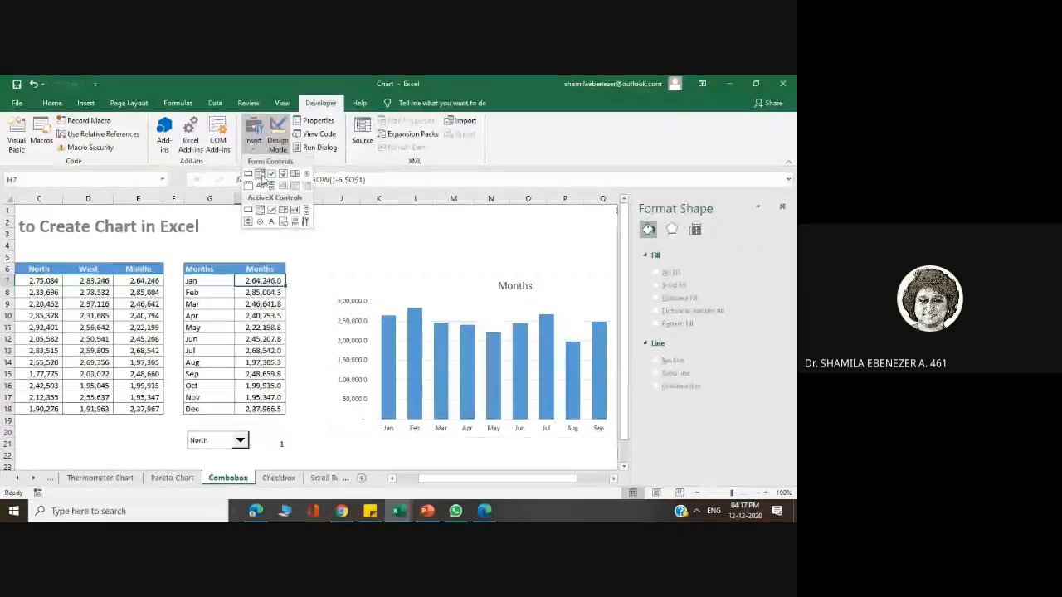
pyautogui.click(259, 174)
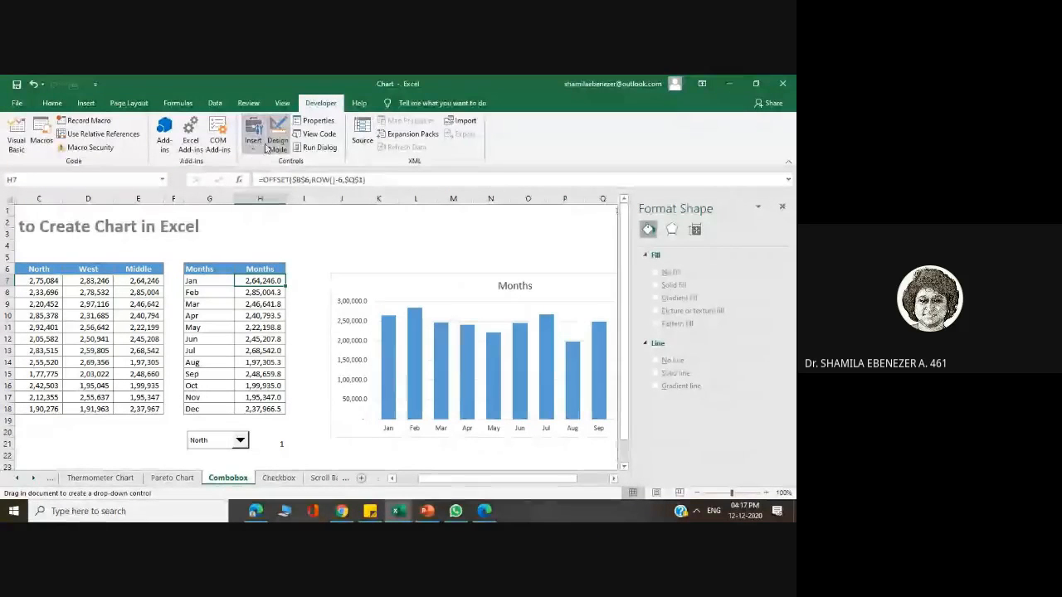
pyautogui.click(255, 150)
pyautogui.click(260, 173)
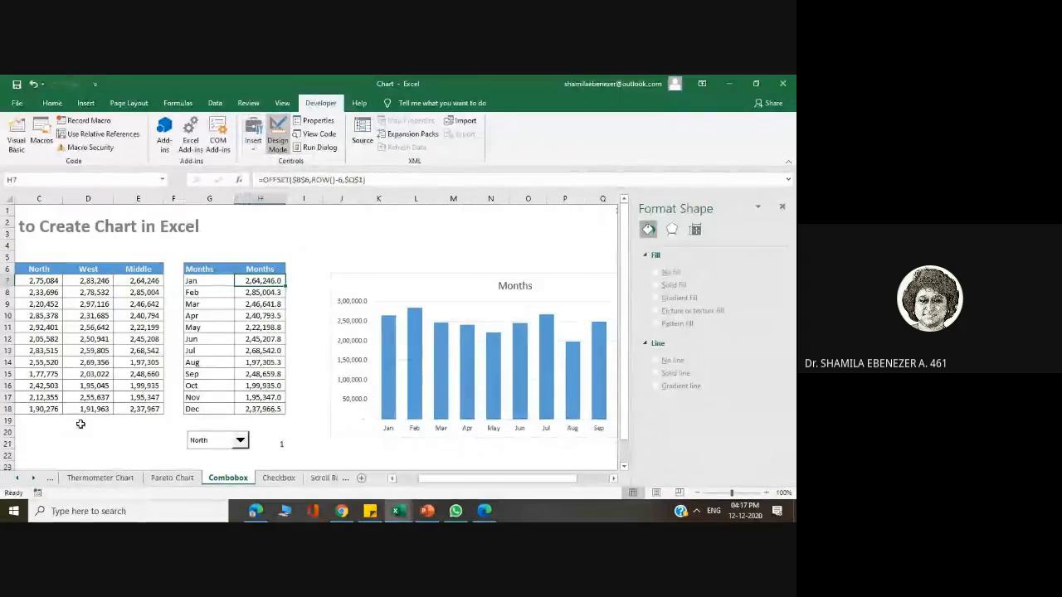
pyautogui.click(88, 455)
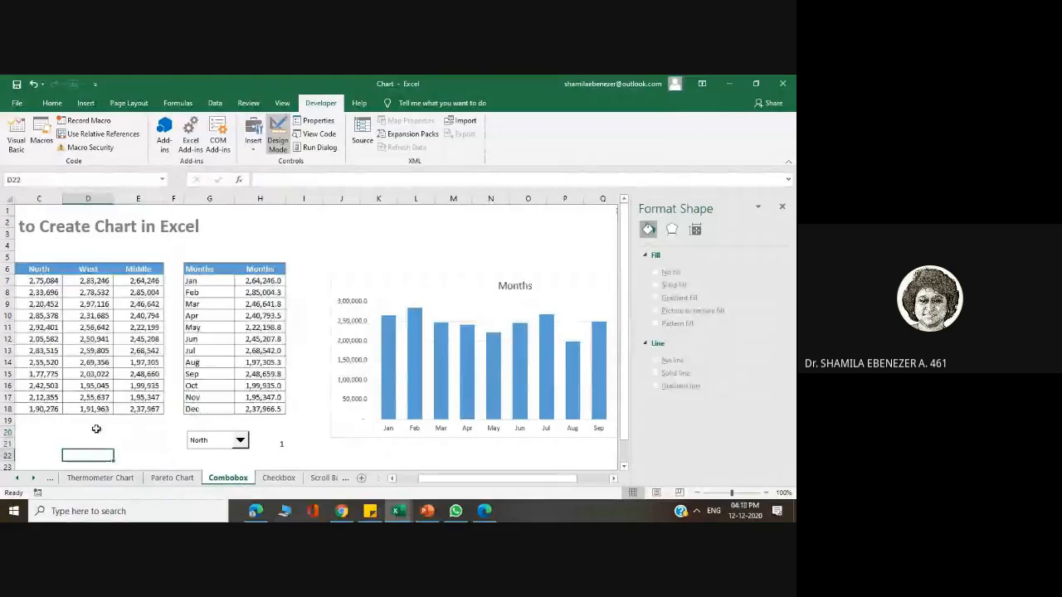
# Step: Draw a combo box form control below the regional sales table, across columns C to E around row 20
pyautogui.click(254, 137)
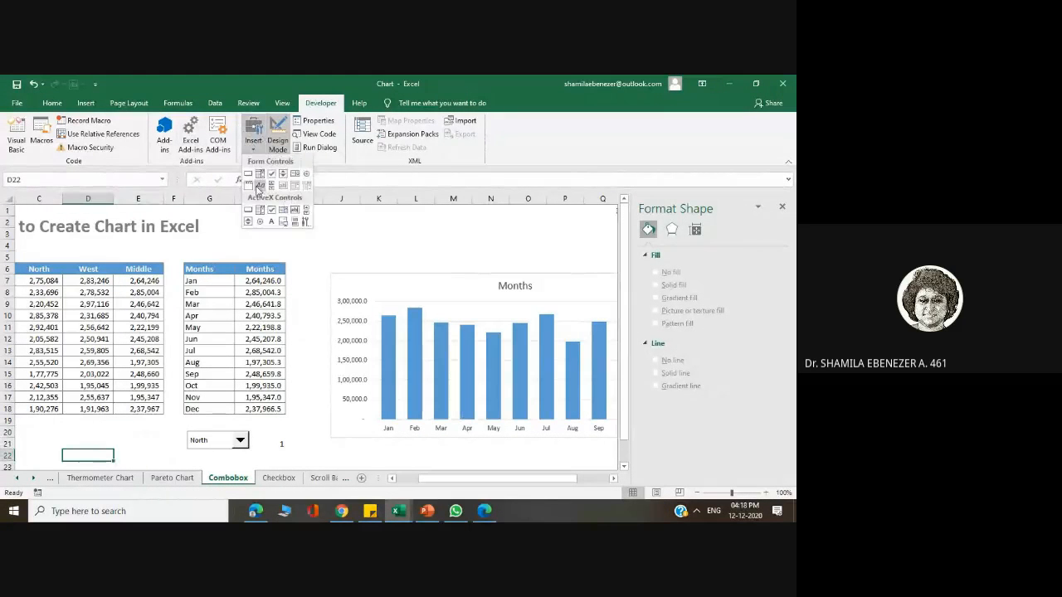
pyautogui.click(260, 172)
pyautogui.moveTo(49, 429); pyautogui.dragTo(116, 442)
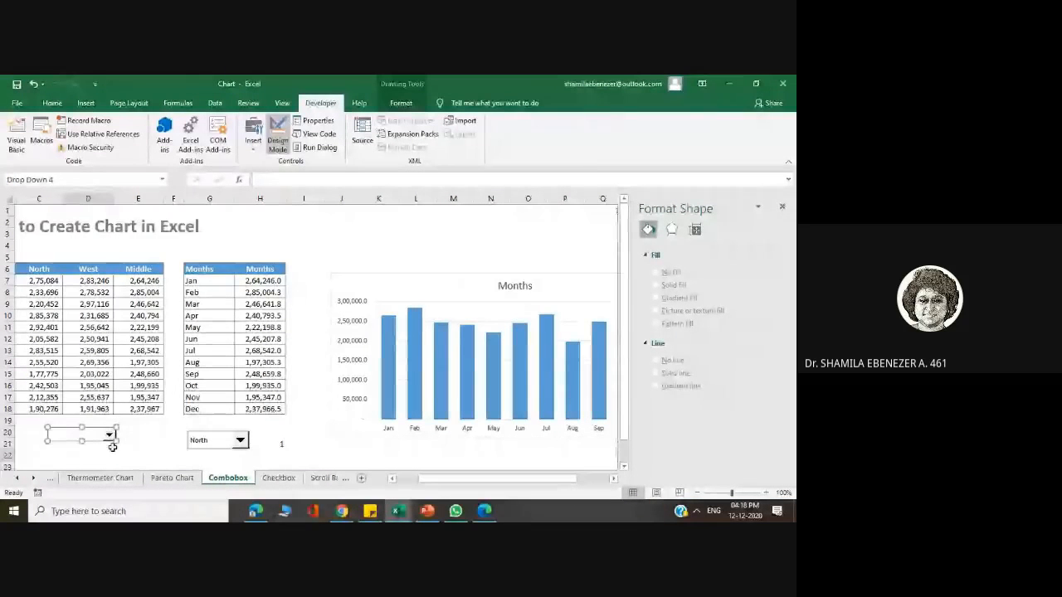
pyautogui.click(137, 442)
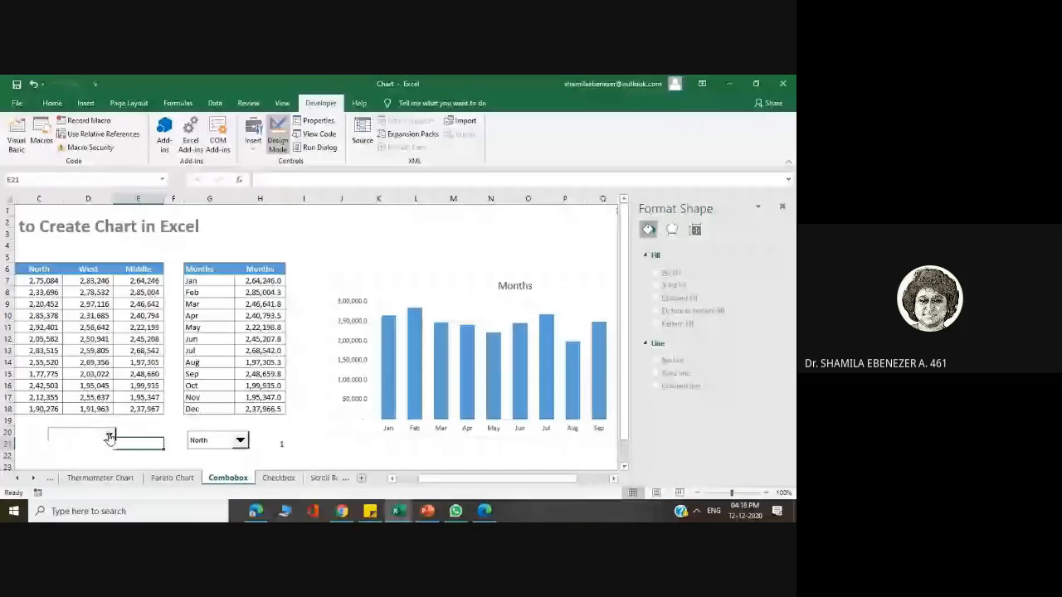
pyautogui.rightClick(109, 437)
pyautogui.click(150, 425)
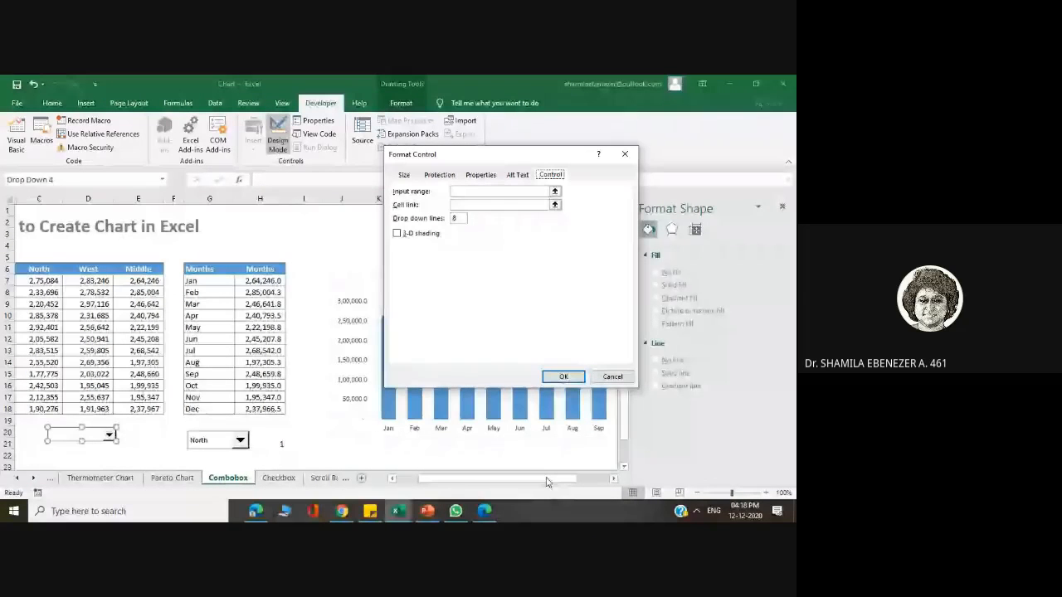
pyautogui.click(612, 377)
# Step: Close the Format Shape pane so the data tables and the region list in R1:R3 fit in view together
pyautogui.moveTo(557, 481); pyautogui.dragTo(591, 486)
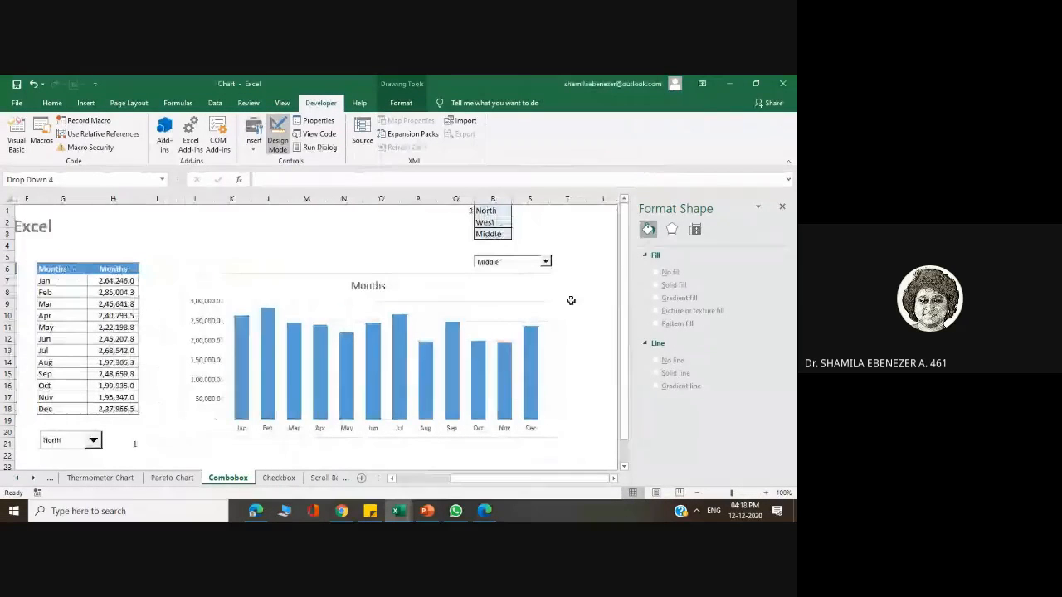
pyautogui.click(785, 207)
pyautogui.moveTo(581, 487); pyautogui.dragTo(542, 488)
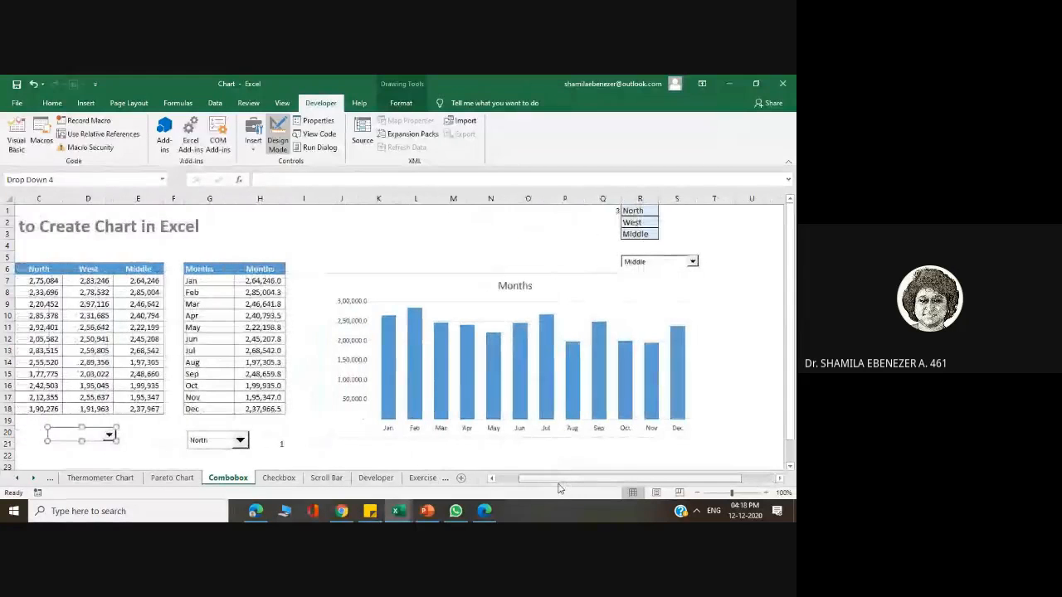
# Step: Open the control formatting of the new combo box below the regional table and set its input range to $Q$4:$Q$6
pyautogui.rightClick(112, 437)
pyautogui.click(137, 416)
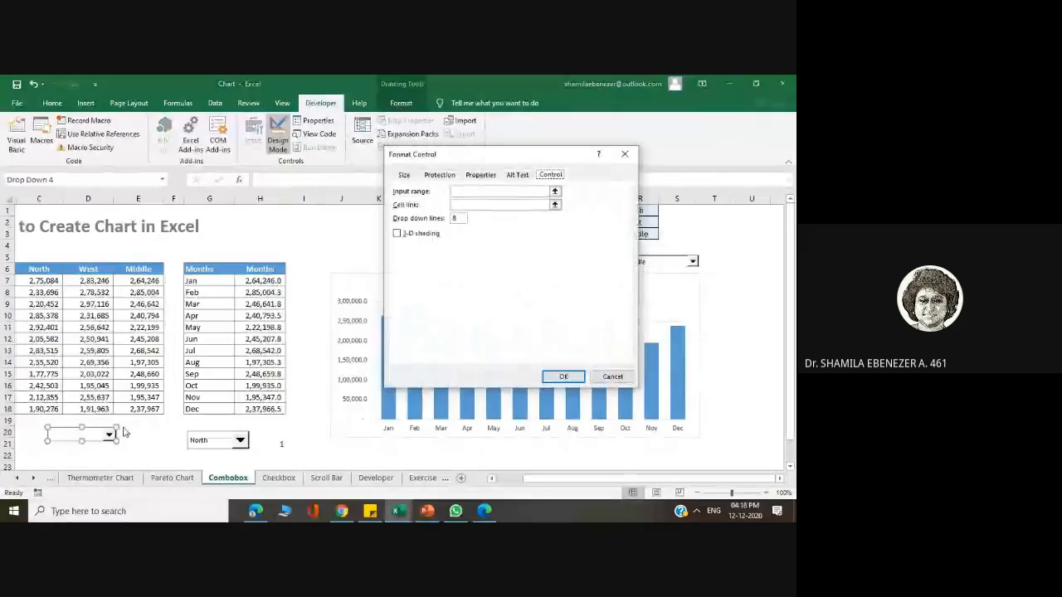
pyautogui.moveTo(498, 156); pyautogui.dragTo(408, 162)
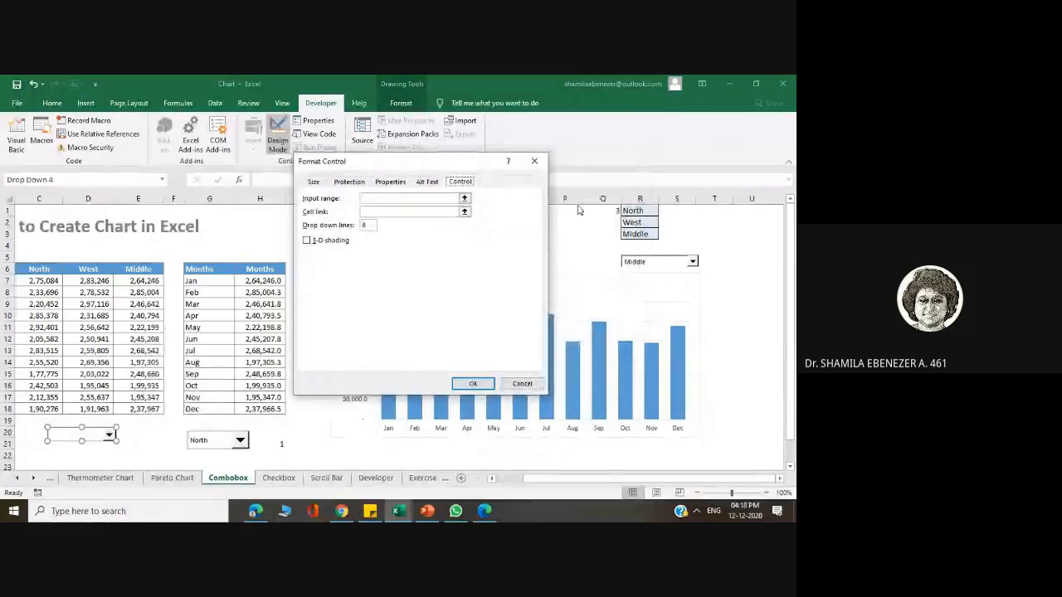
pyautogui.click(452, 199)
pyautogui.click(631, 211)
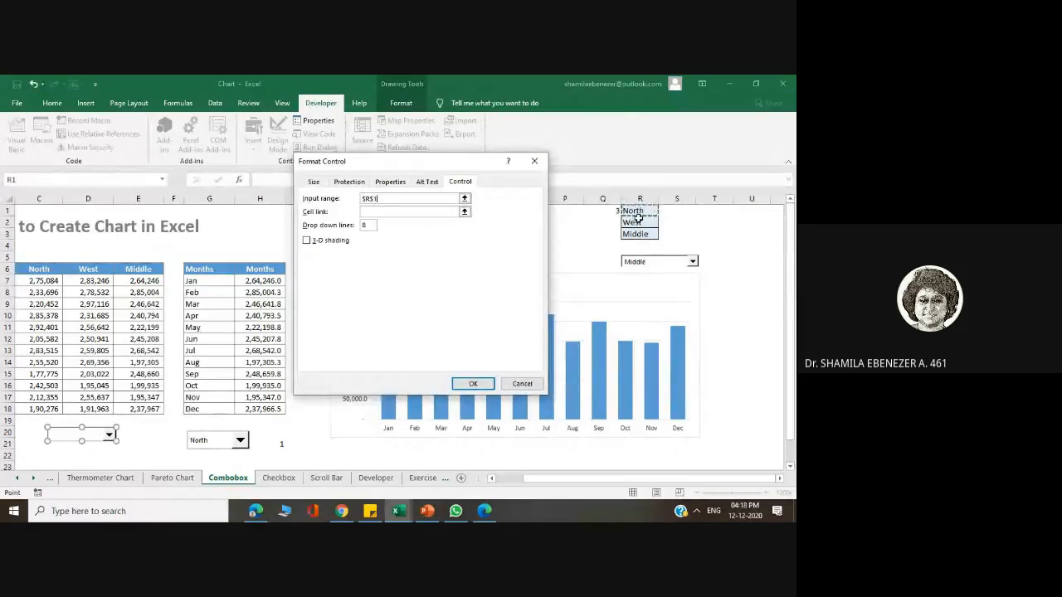
pyautogui.moveTo(637, 215); pyautogui.dragTo(644, 230)
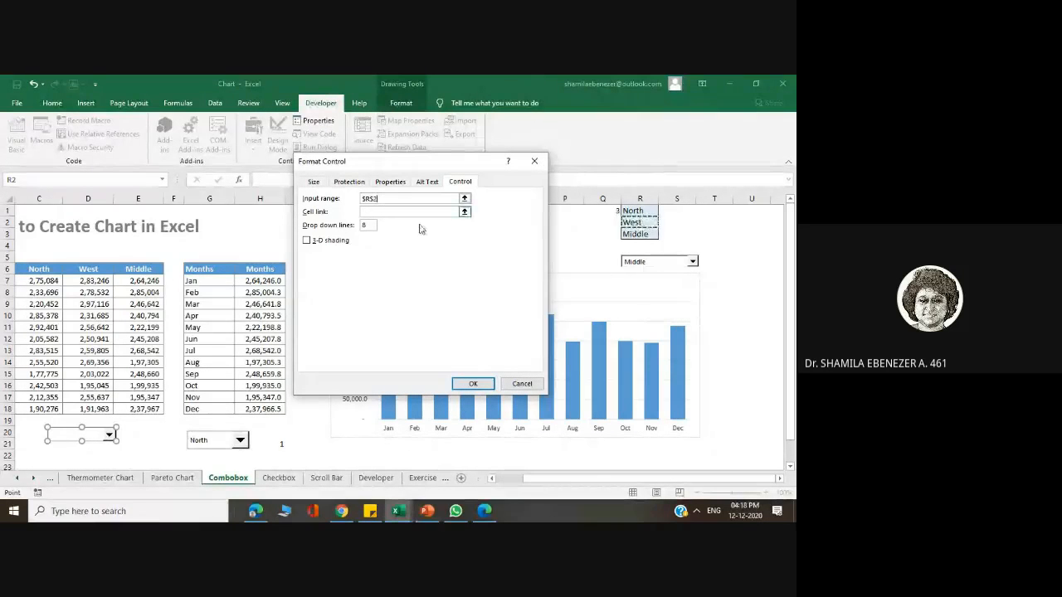
pyautogui.click(639, 212)
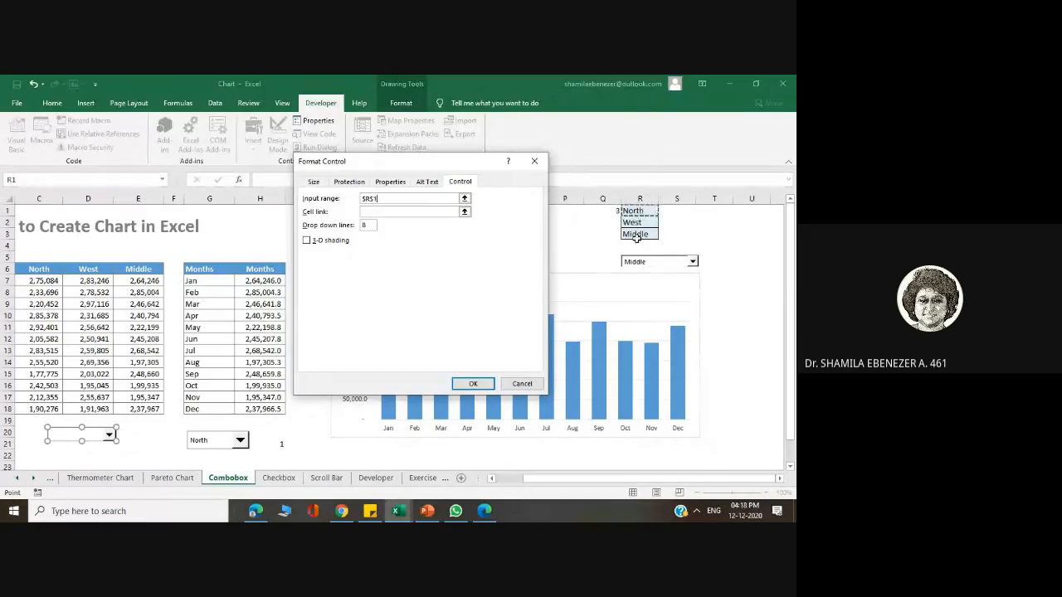
pyautogui.click(636, 236)
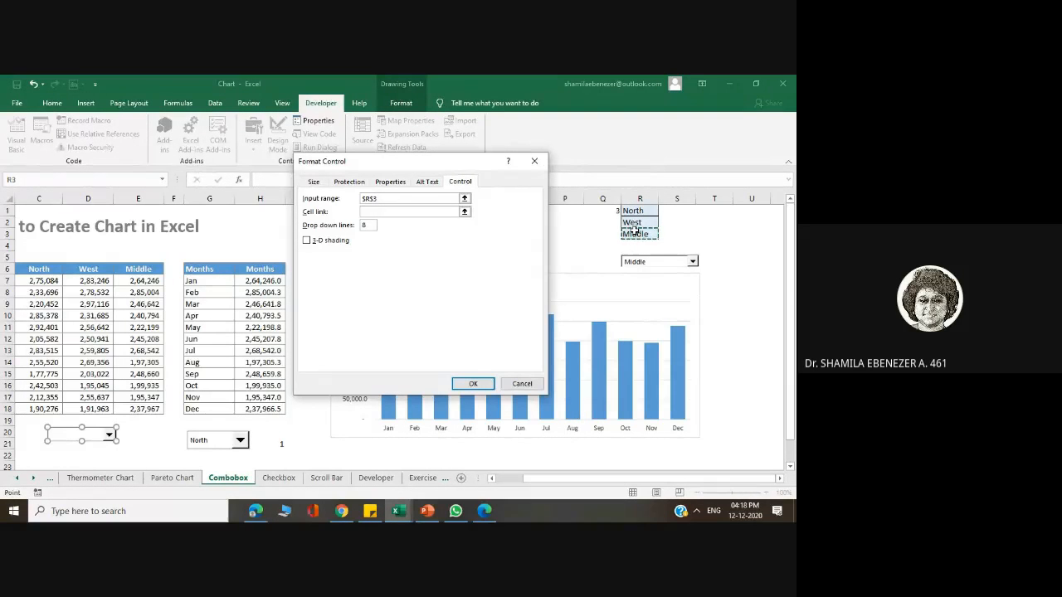
pyautogui.moveTo(635, 231); pyautogui.dragTo(640, 213)
pyautogui.click(593, 243)
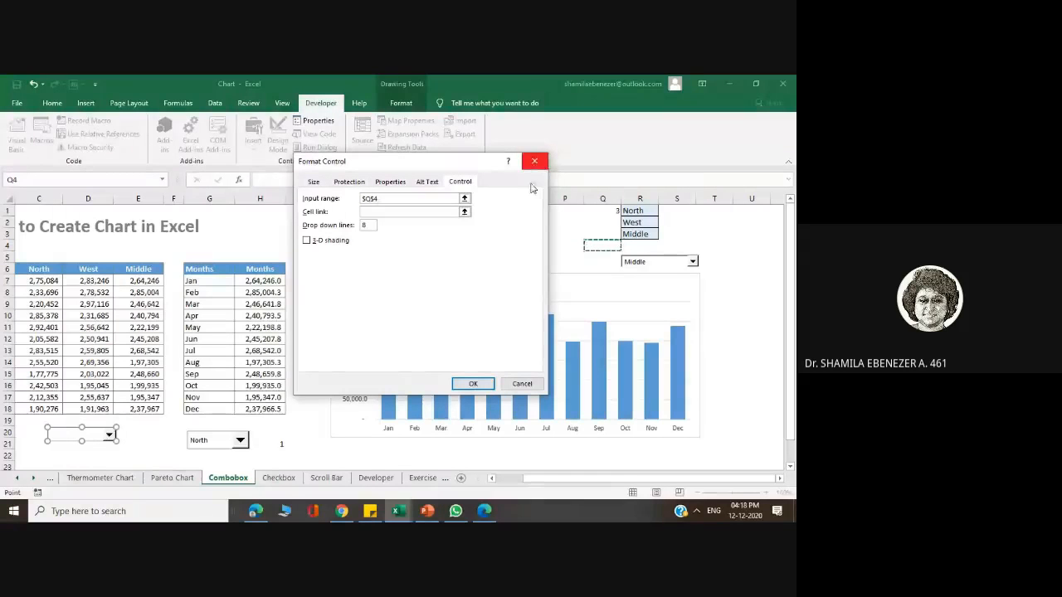
pyautogui.click(426, 199)
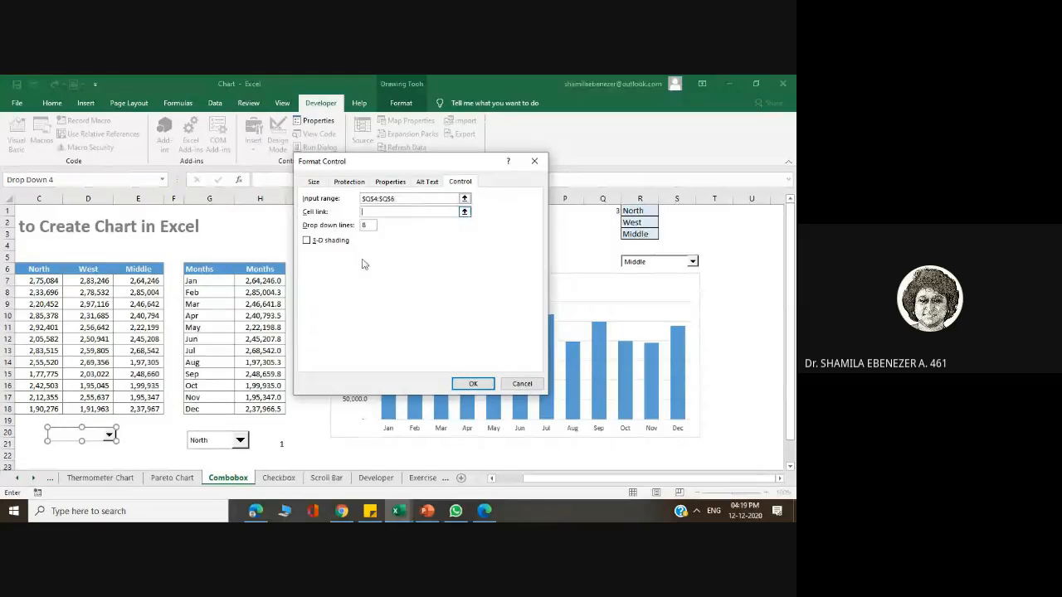
# Step: Link the new combo box to cell $E$20 and apply the control settings
pyautogui.click(135, 436)
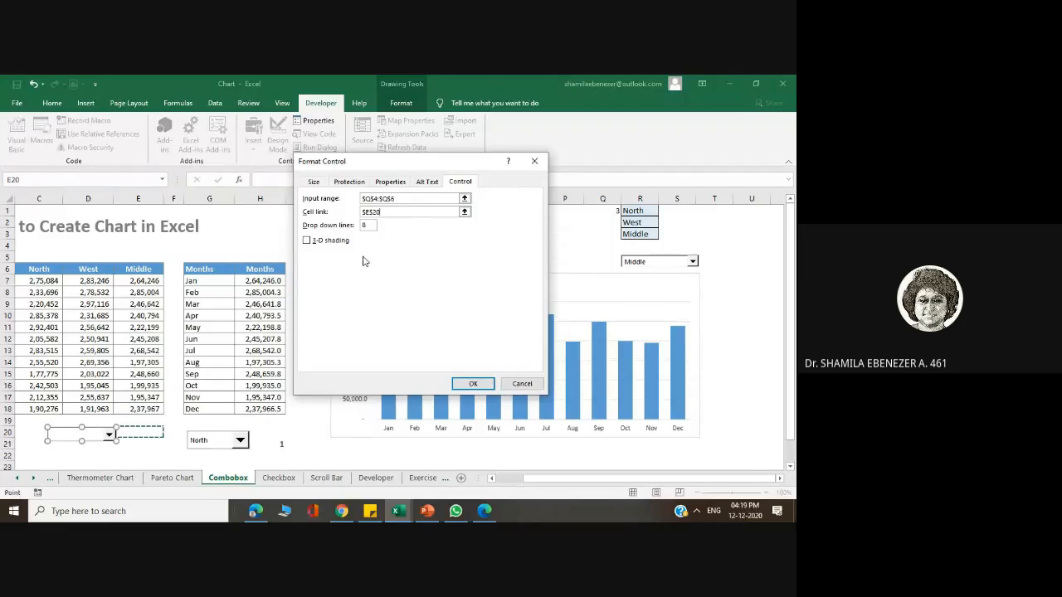
pyautogui.click(472, 386)
pyautogui.click(155, 433)
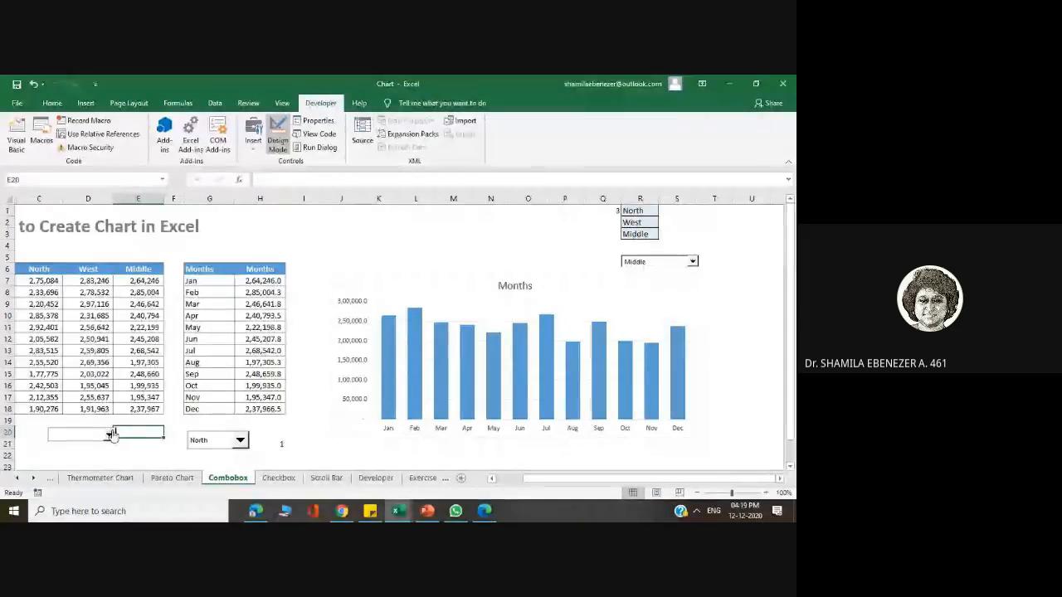
# Step: Look over the region choices in the combo box below the Months table and choose North
pyautogui.click(240, 441)
pyautogui.click(240, 441)
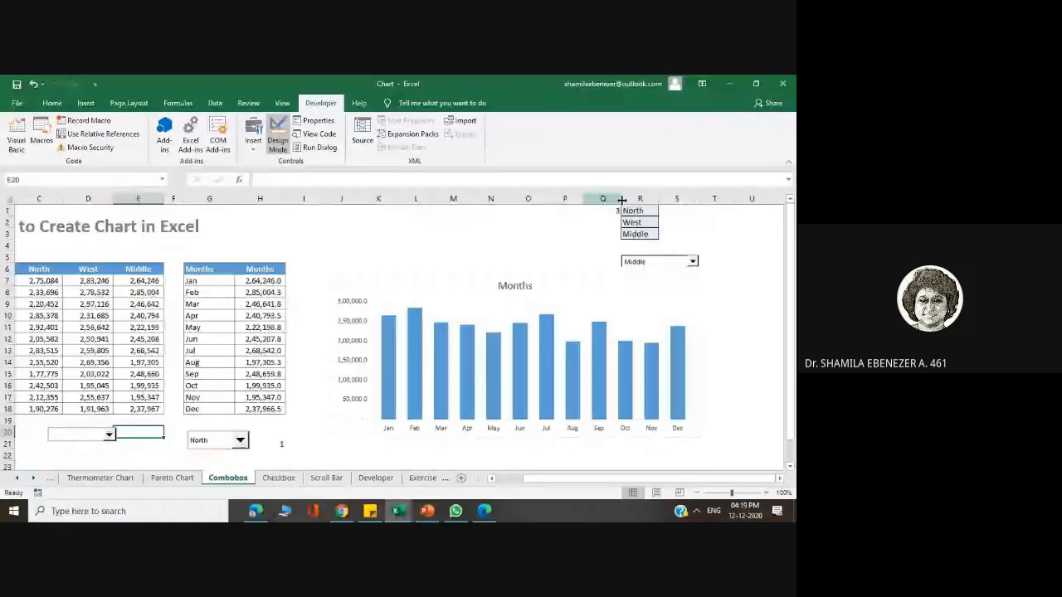
pyautogui.click(240, 442)
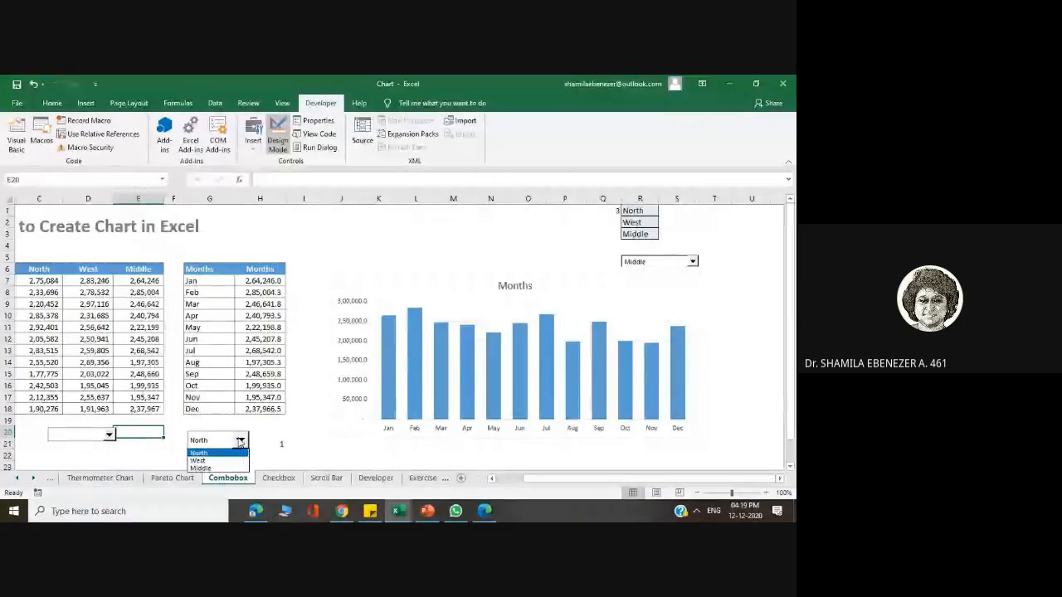
pyautogui.click(240, 442)
pyautogui.click(240, 442)
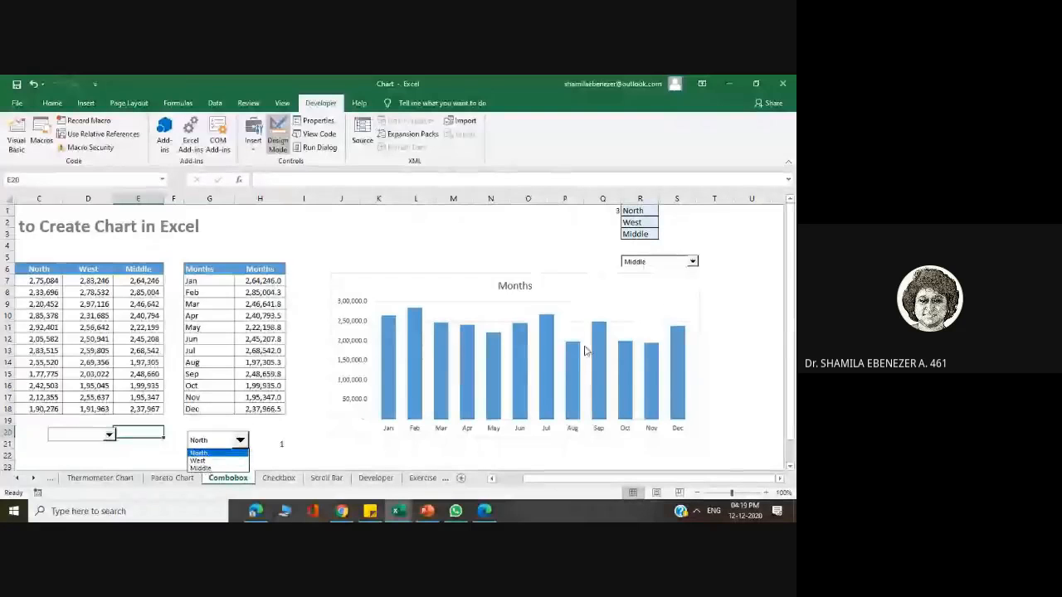
pyautogui.click(213, 453)
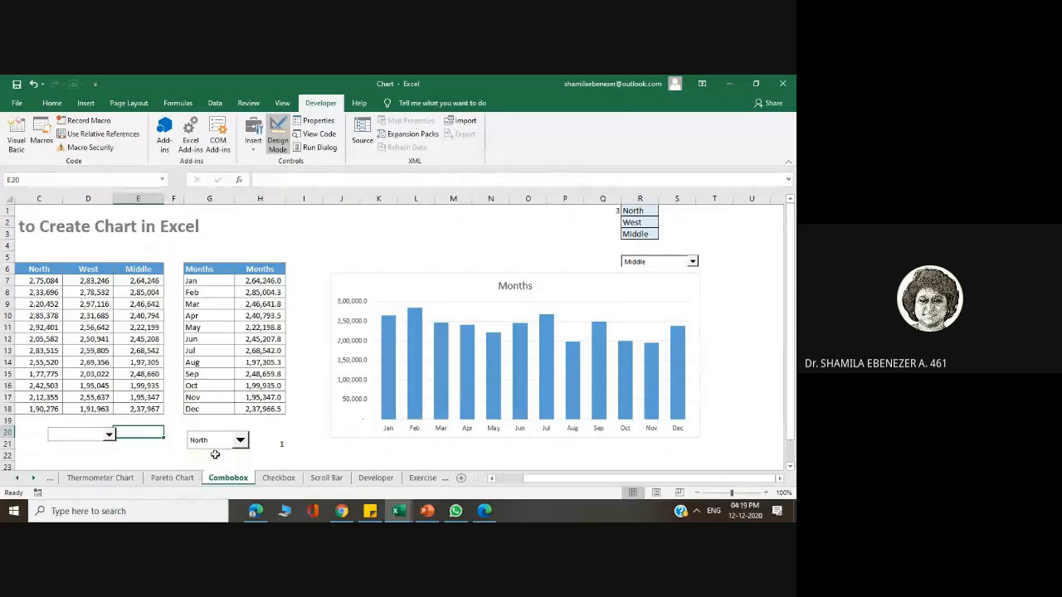
# Step: Inspect the OFFSET formula in H7, and demonstrate the chart's combo box by choosing North, West and Middle in turn
pyautogui.click(268, 280)
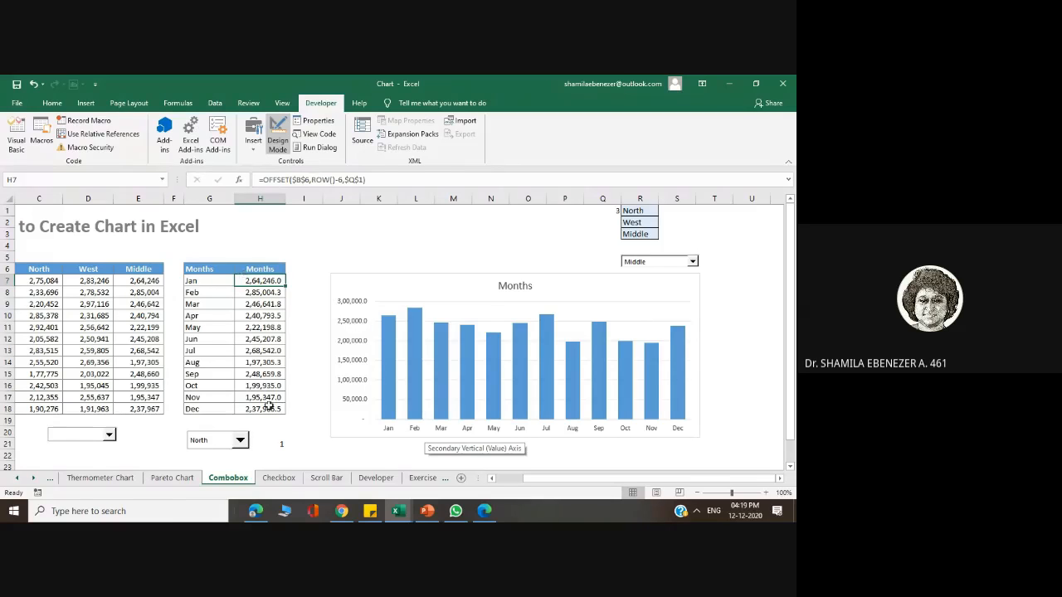
pyautogui.click(692, 262)
pyautogui.click(673, 273)
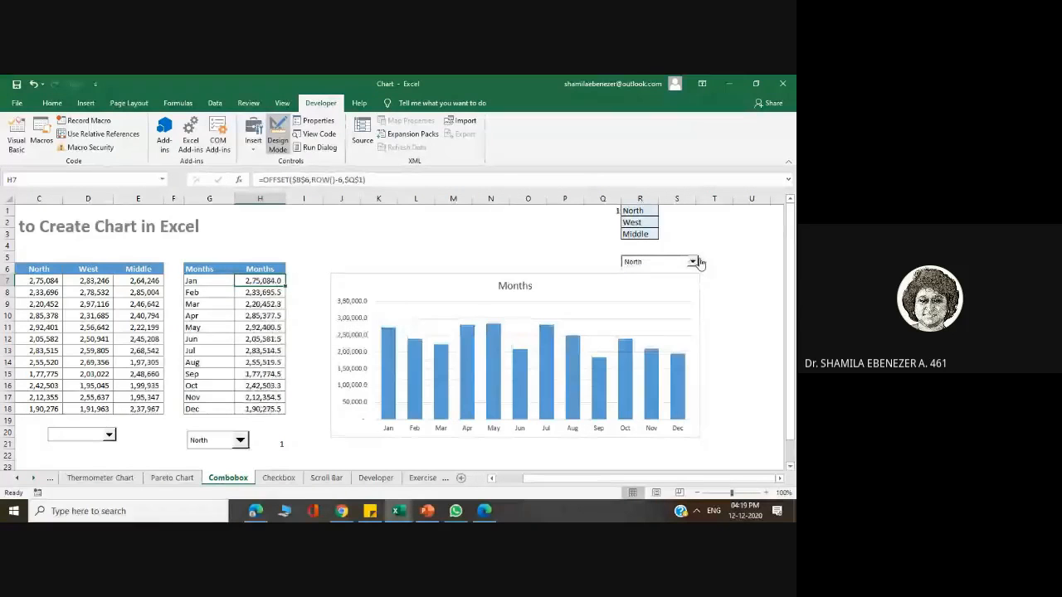
pyautogui.click(698, 259)
pyautogui.click(691, 262)
pyautogui.click(679, 282)
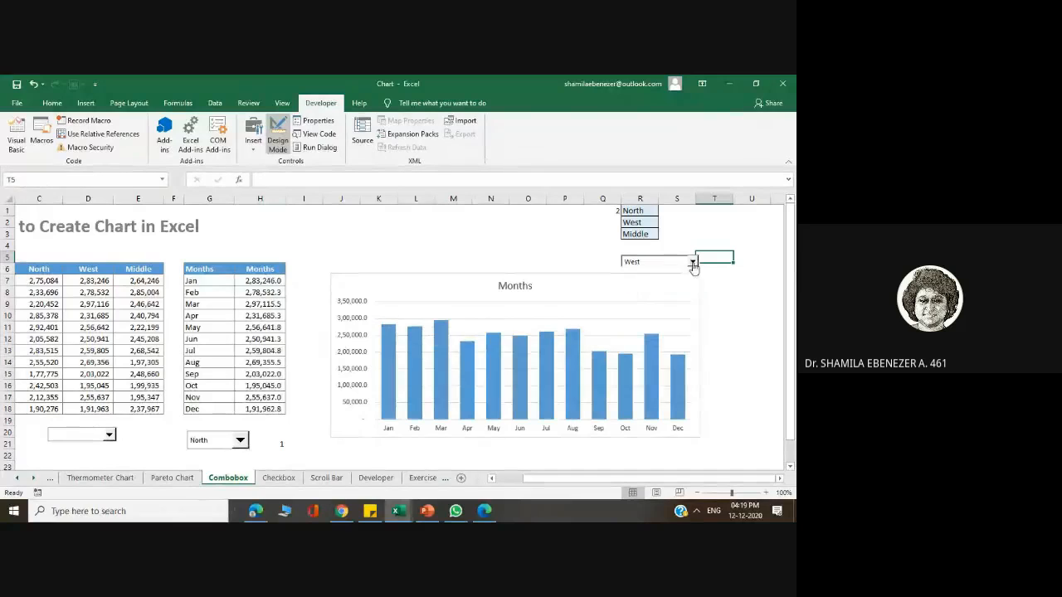
pyautogui.click(693, 262)
pyautogui.click(693, 262)
pyautogui.click(692, 262)
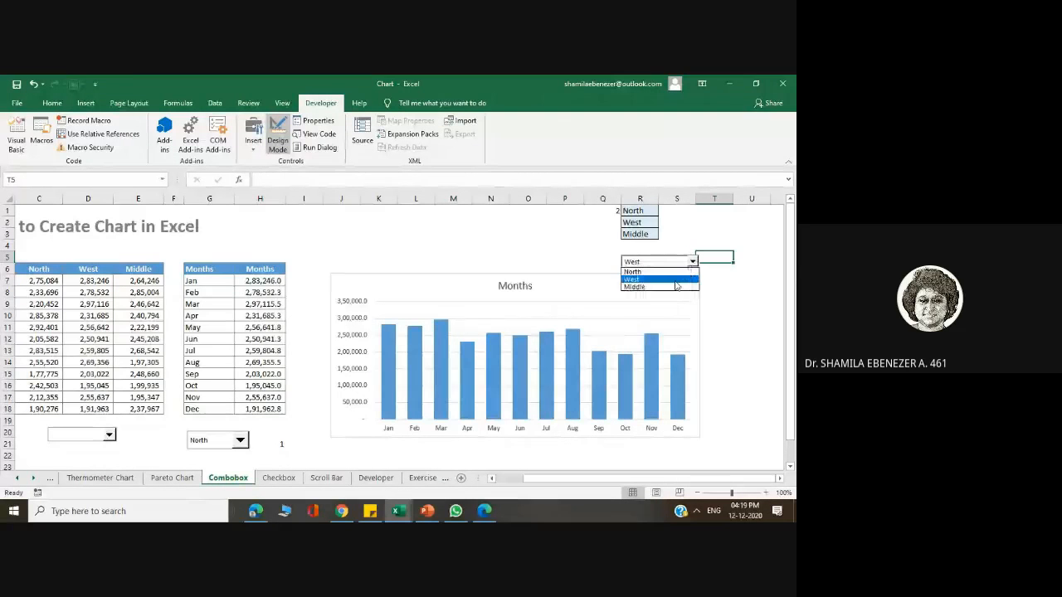
pyautogui.click(668, 286)
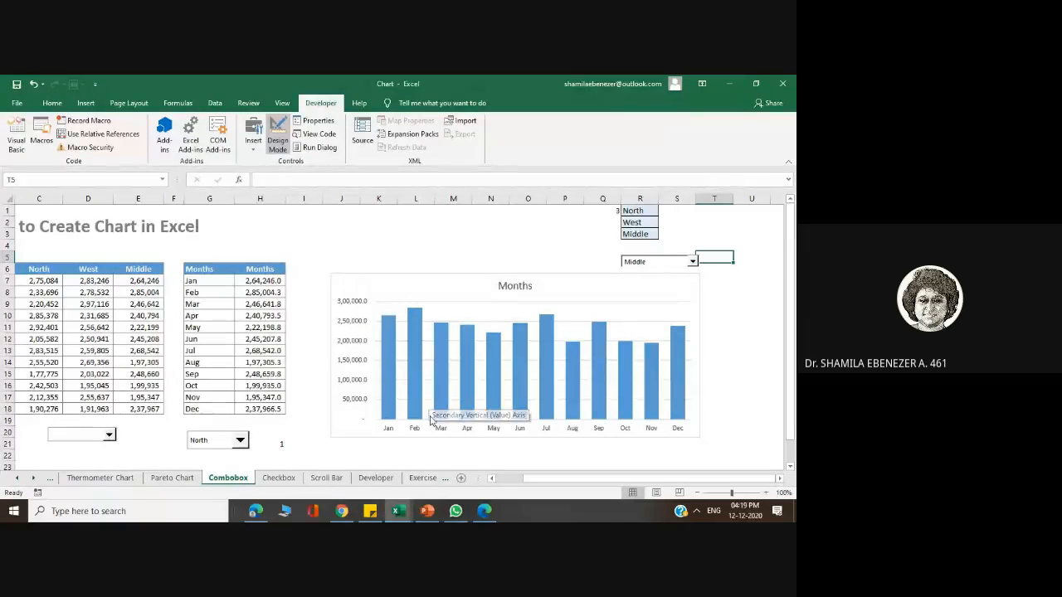
# Step: On the Checkbox sheet, toggle the region checkboxes that drive the line chart, leaving North and West ticked and Middle cleared
pyautogui.click(278, 477)
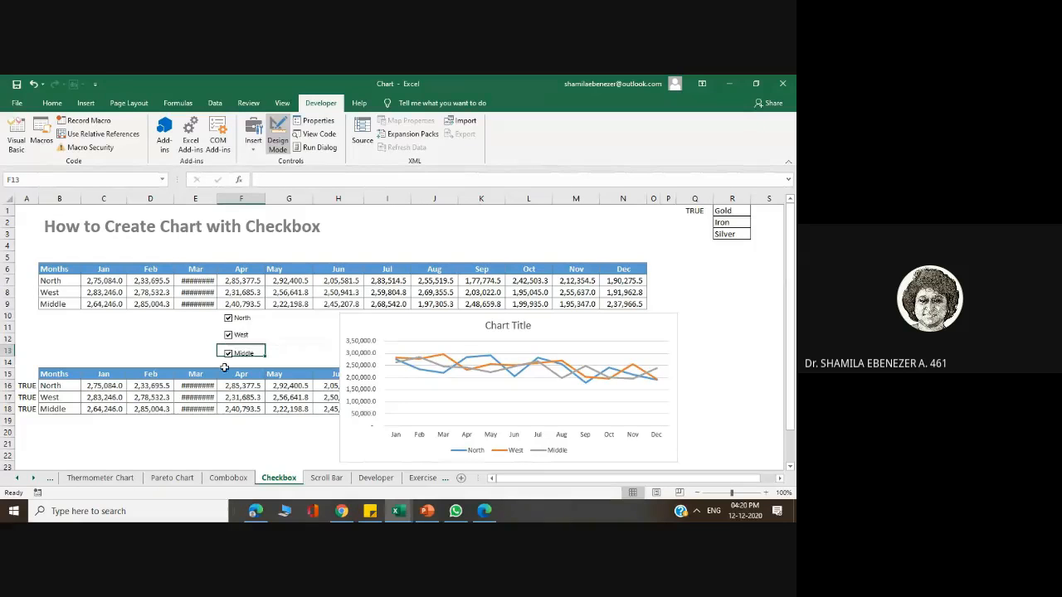
pyautogui.click(228, 318)
pyautogui.click(228, 334)
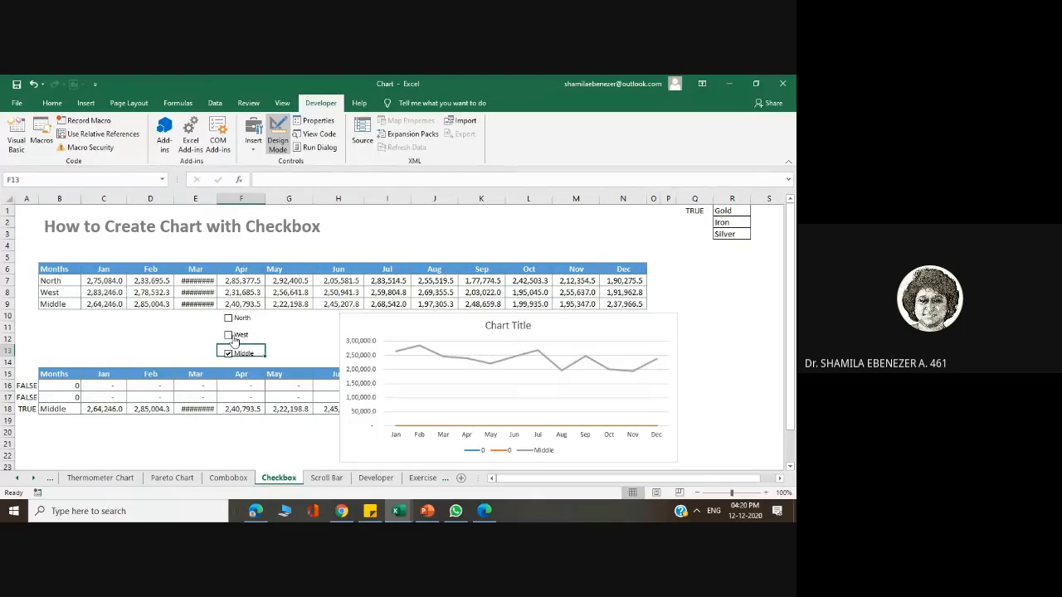
pyautogui.click(231, 335)
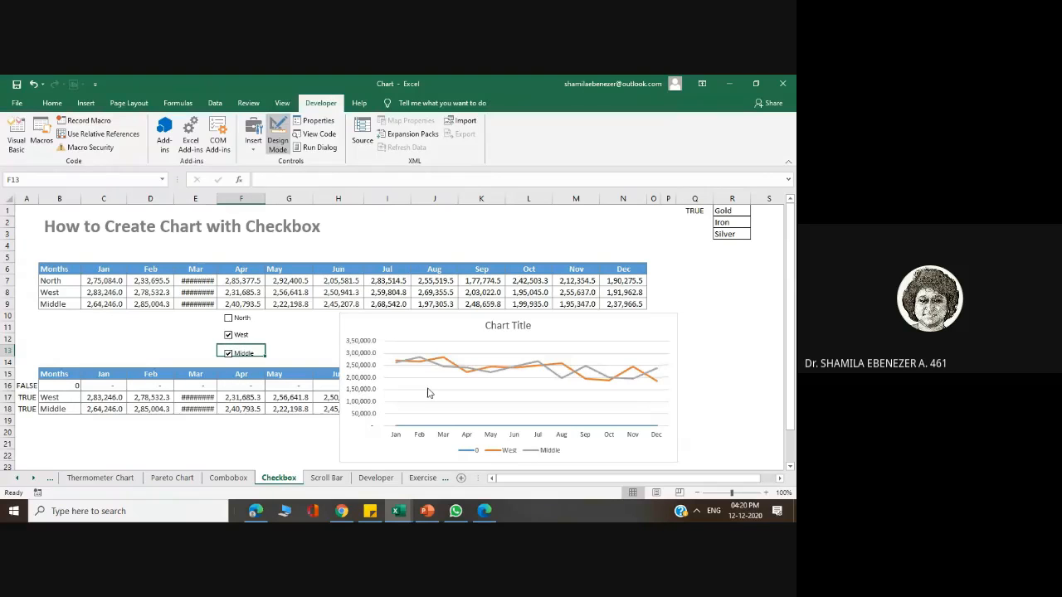
pyautogui.click(228, 352)
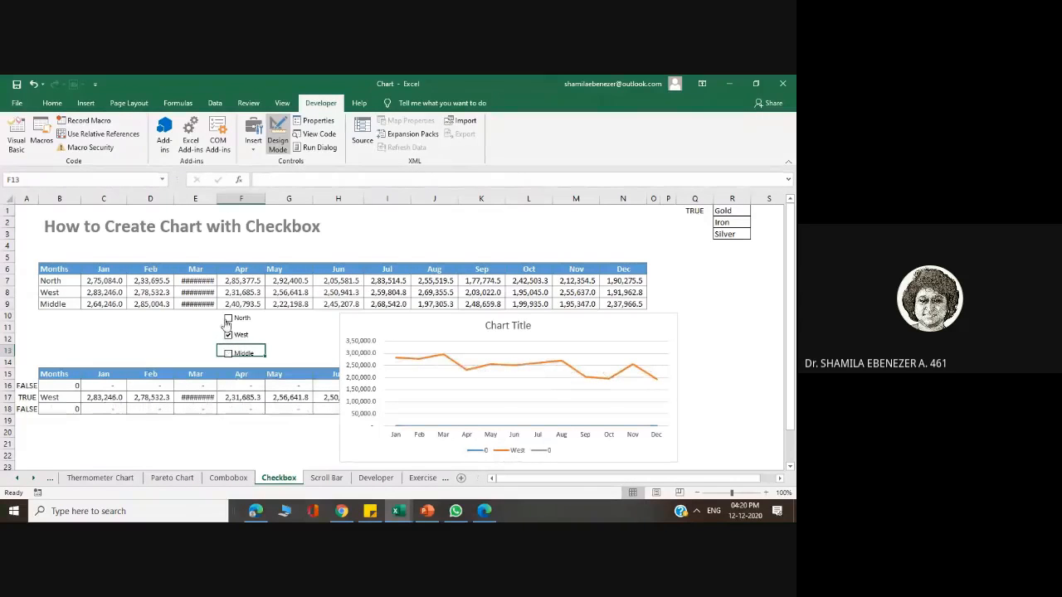
pyautogui.click(228, 319)
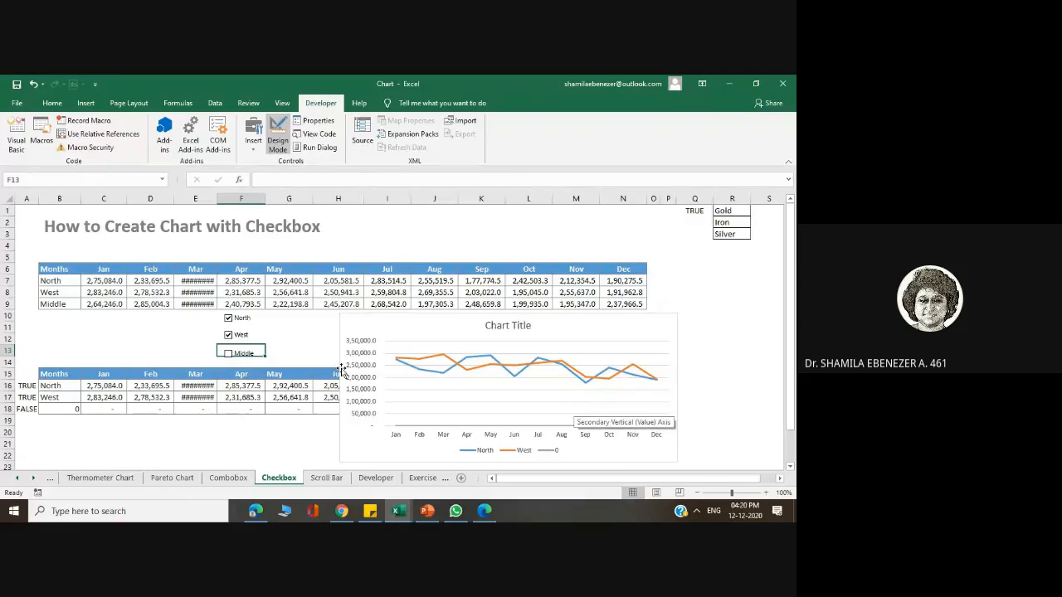
# Step: On the Scroll Bar sheet, move the chart's scroll bar back to Jan'15 through Mar'15, and minimize the workbook
pyautogui.click(326, 478)
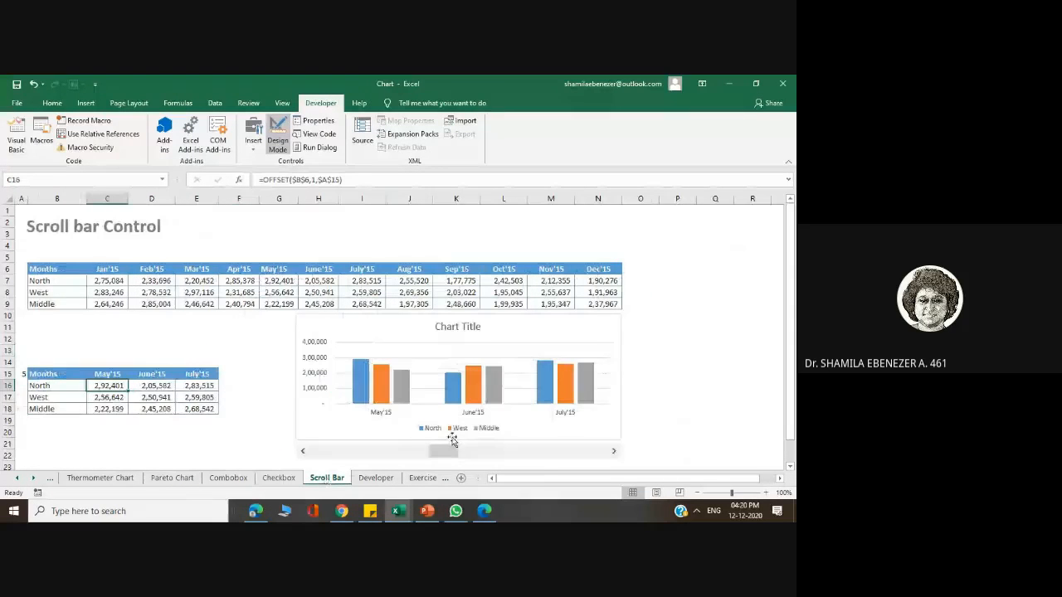
pyautogui.moveTo(446, 450); pyautogui.dragTo(322, 450)
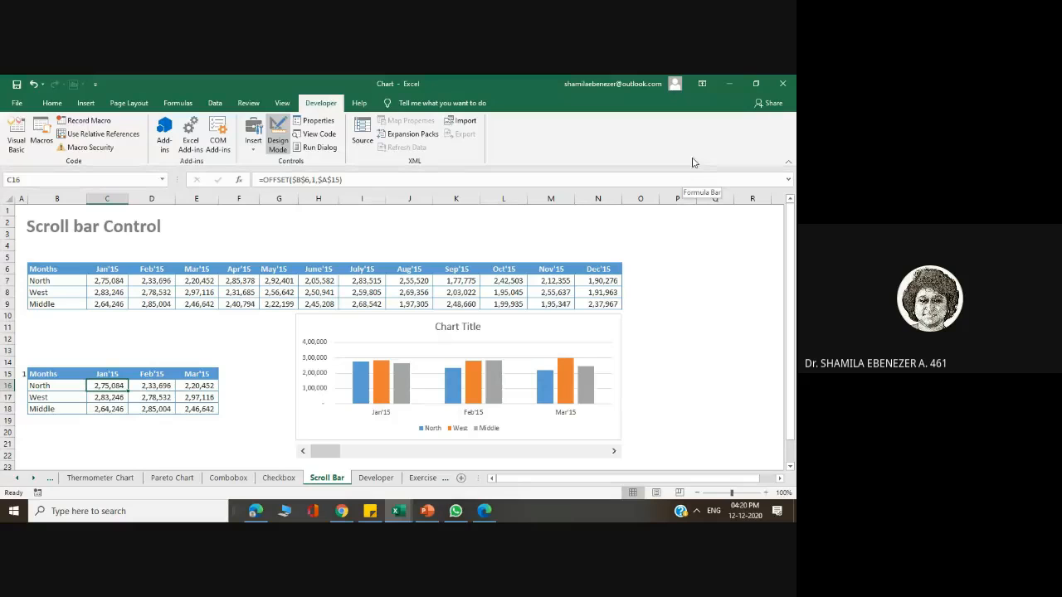
pyautogui.click(729, 84)
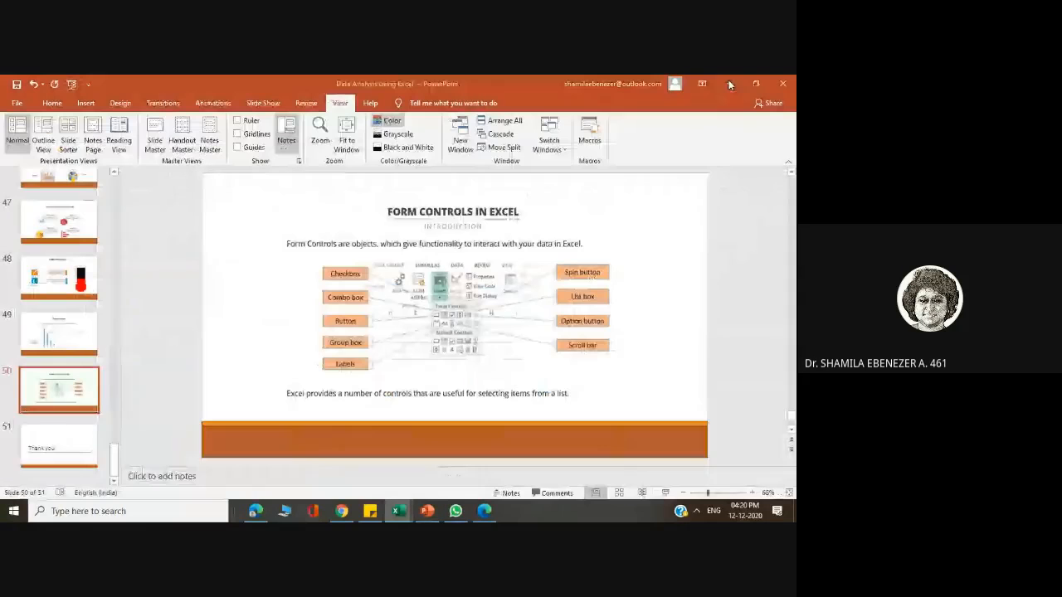
# Step: Switch to the Gapminder Tools page in Chrome and look over the bubble chart and the other chart types offered
pyautogui.click(341, 514)
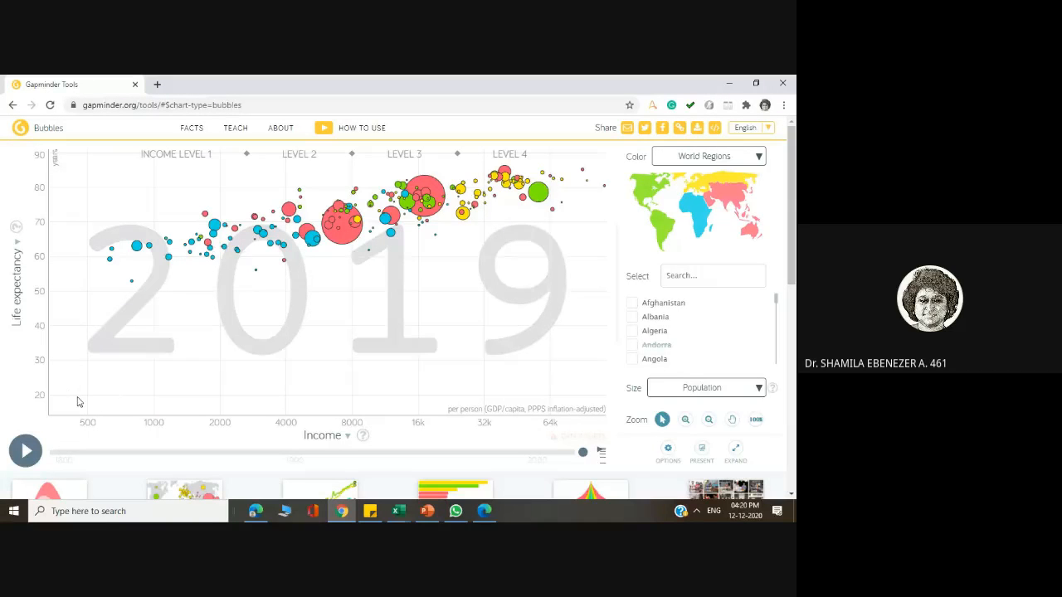
pyautogui.scroll(-3, 177, 387)
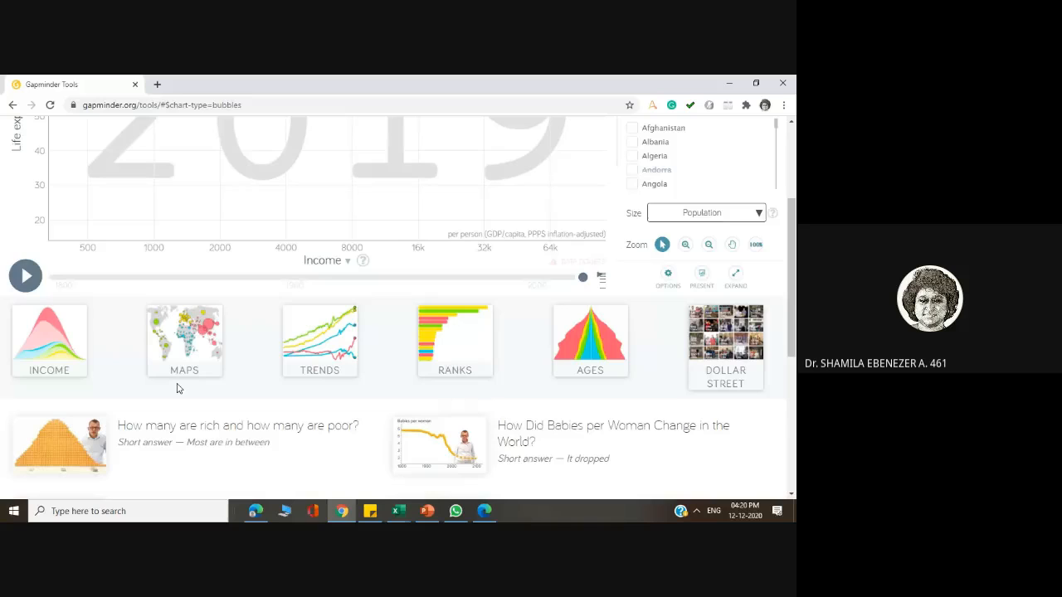
pyautogui.scroll(2, 387, 356)
pyautogui.scroll(1, 357, 368)
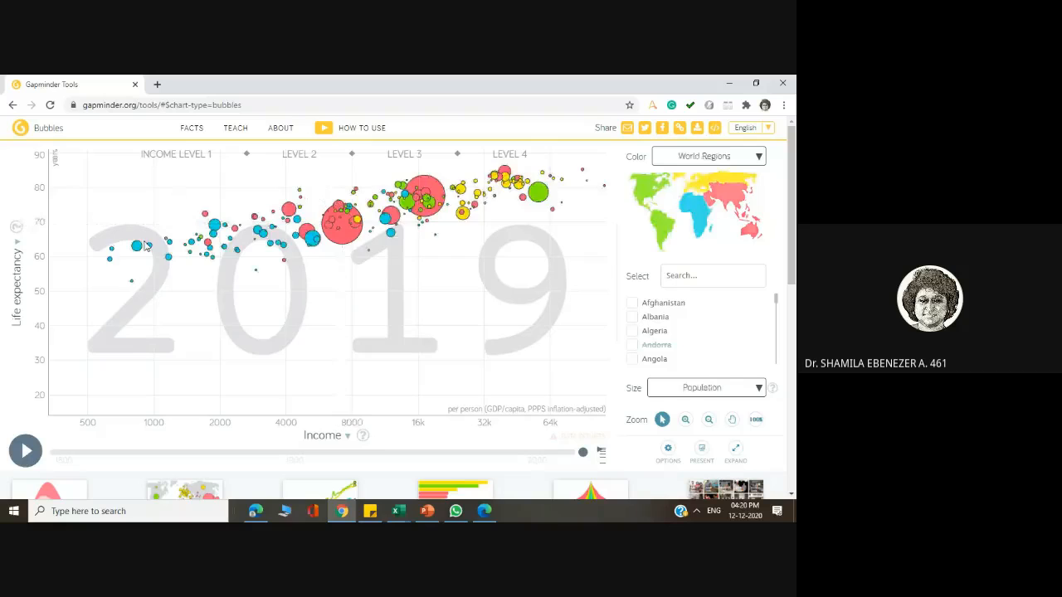
# Step: Examine the indicators available for the bubble chart's X axis, keeping Income as the selected one
pyautogui.click(323, 436)
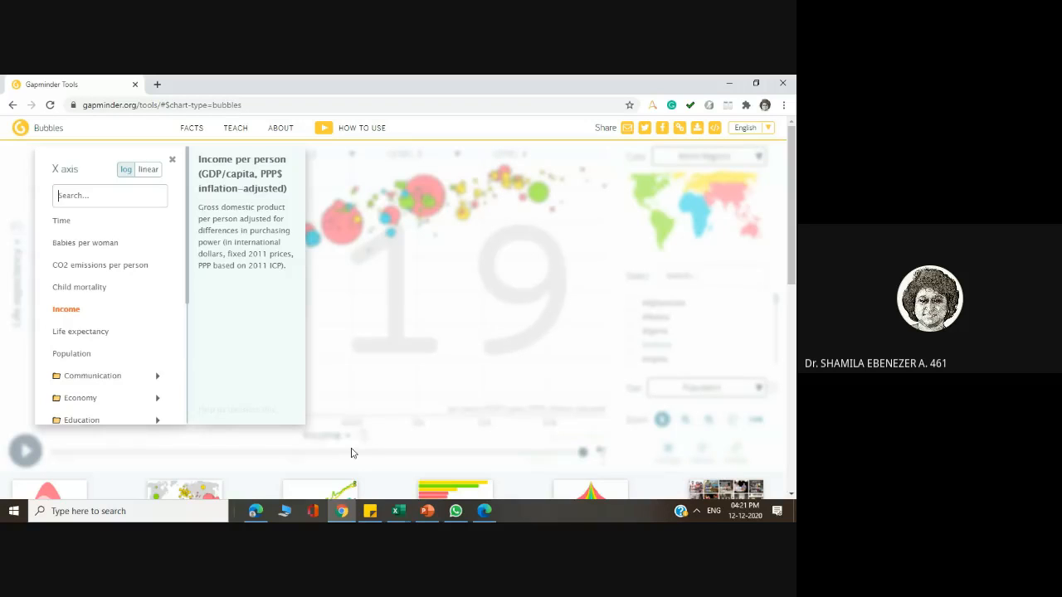
pyautogui.click(361, 442)
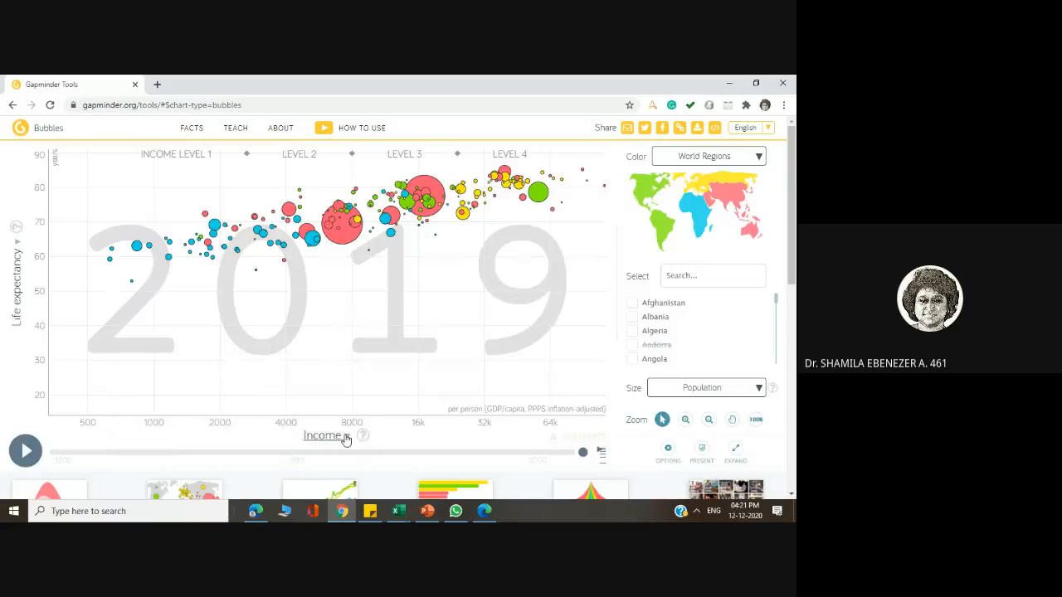
pyautogui.click(337, 445)
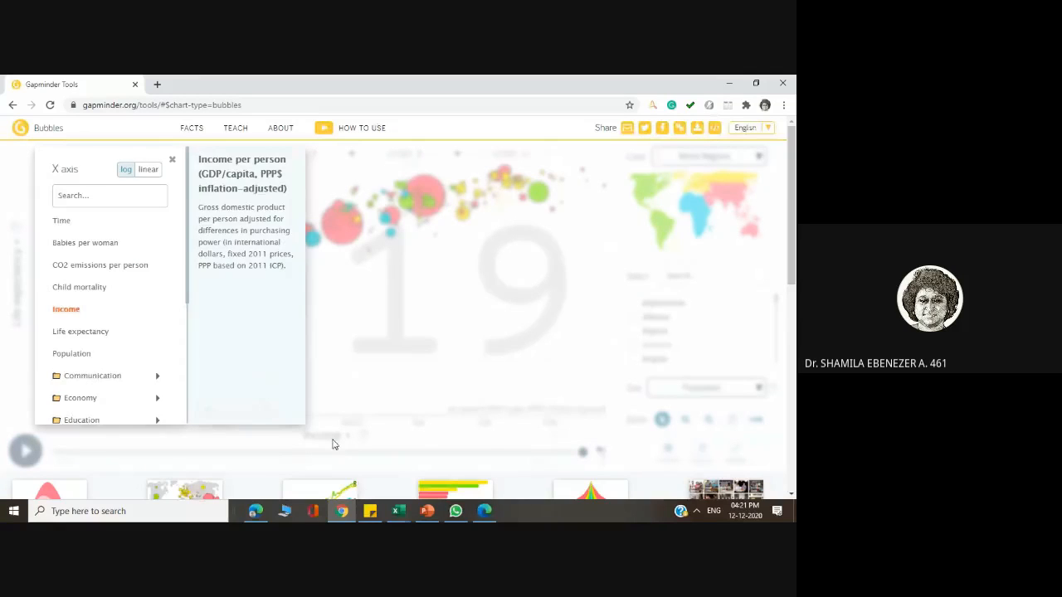
pyautogui.click(322, 437)
pyautogui.click(323, 437)
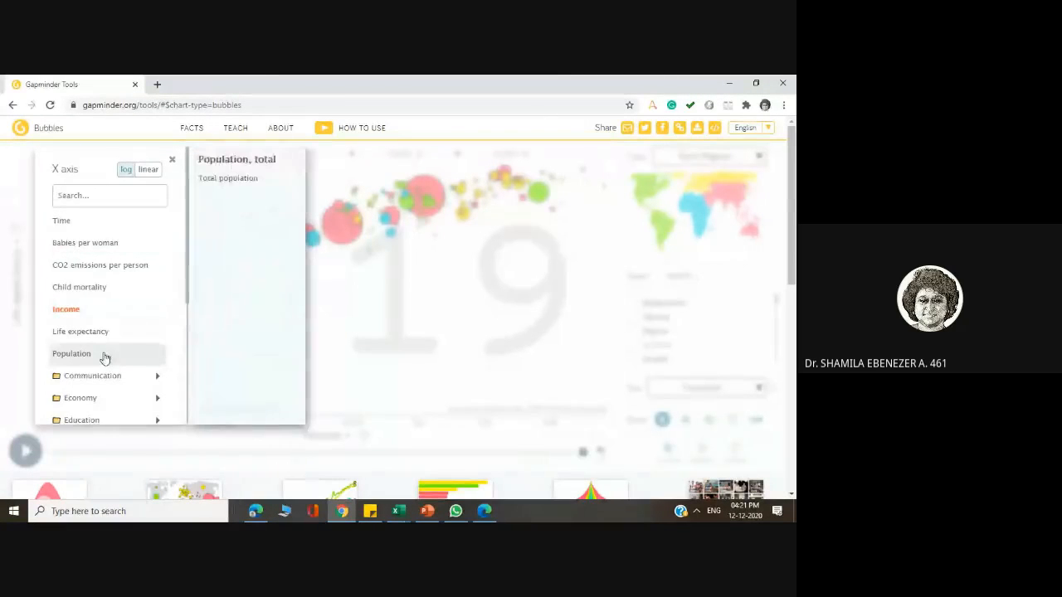
pyautogui.click(454, 416)
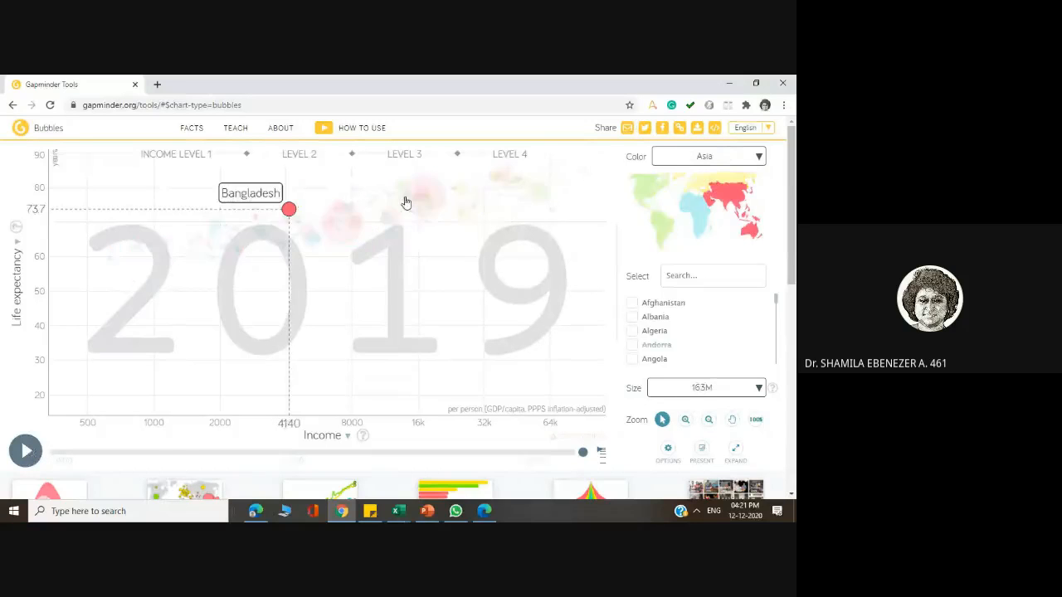
# Step: Set the bubble chart's X axis to Babies per woman and play the timeline animation through to 2019
pyautogui.click(26, 452)
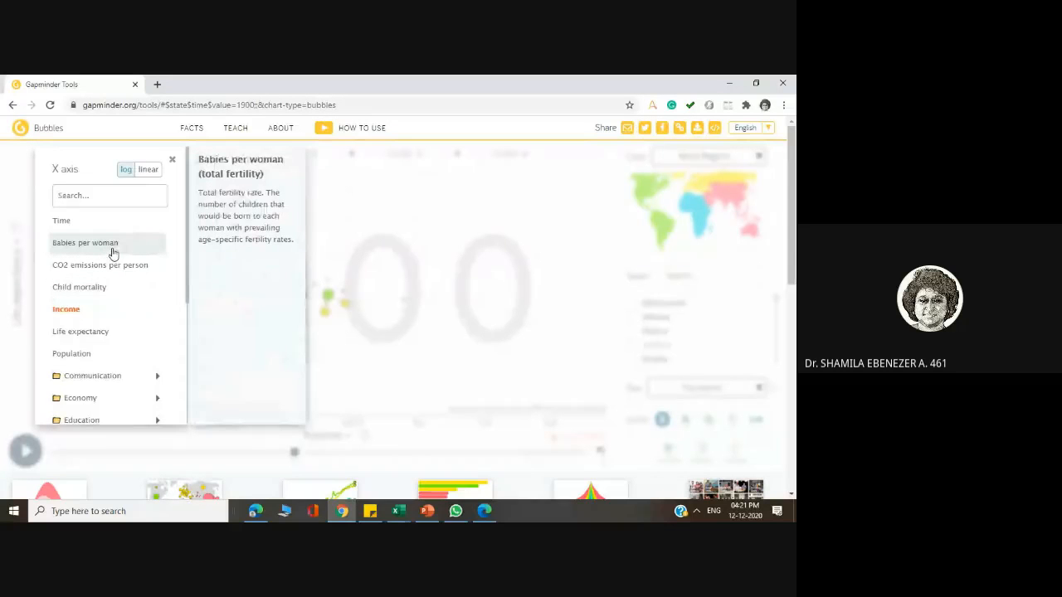
pyautogui.click(113, 249)
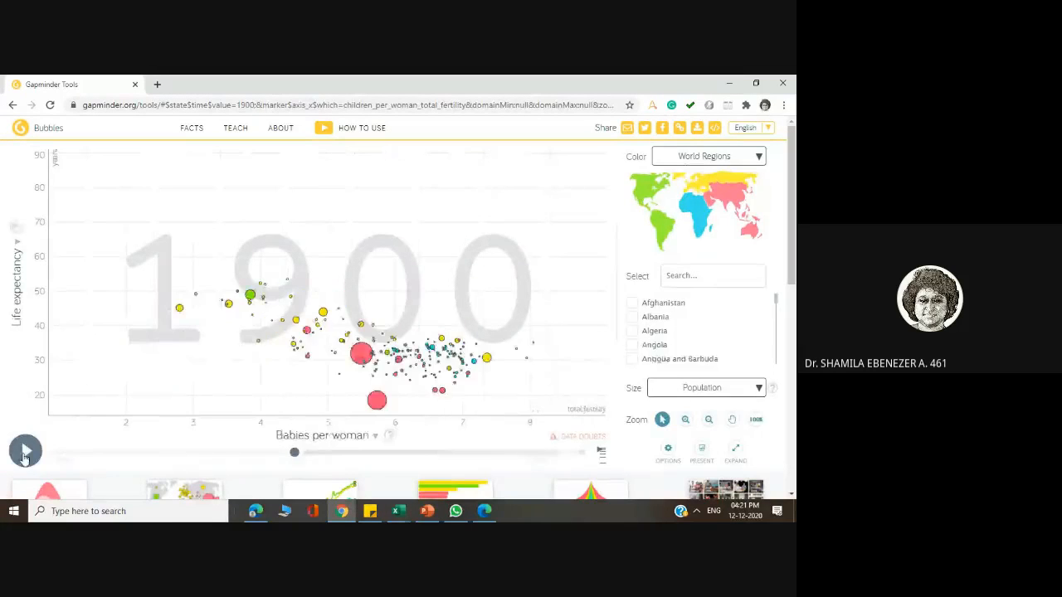
pyautogui.click(26, 451)
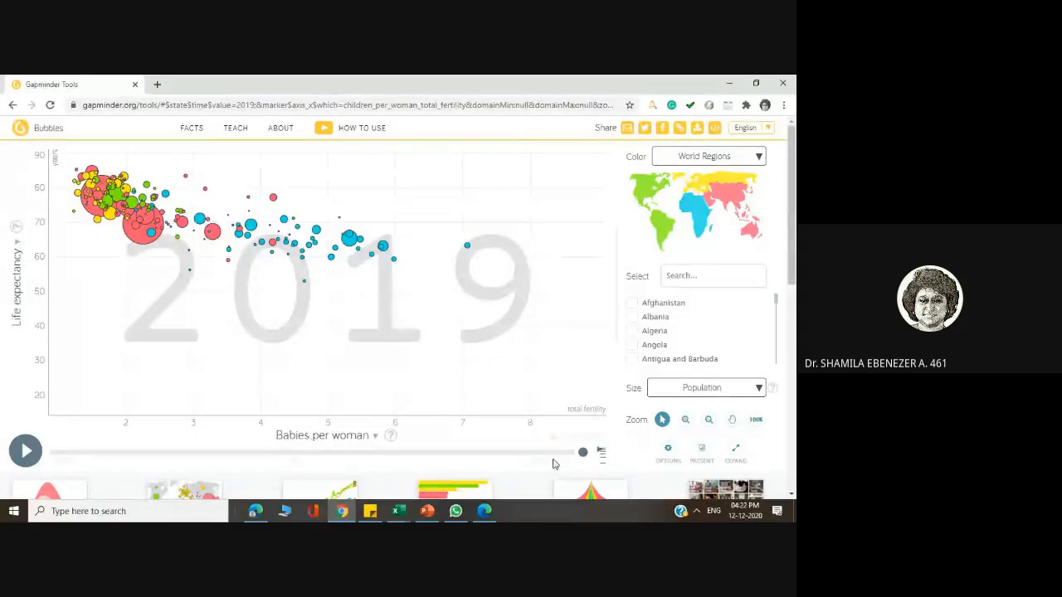
# Step: Move the bubble chart's timeline back to 1839 and inspect the Asian country bubbles, including South Korea
pyautogui.moveTo(578, 453); pyautogui.dragTo(146, 454)
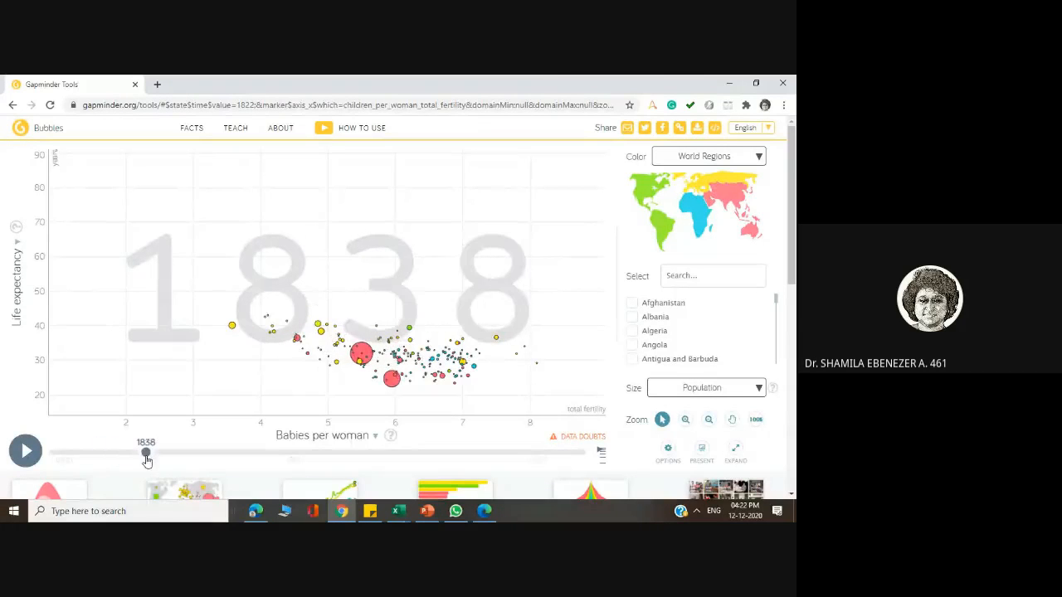
pyautogui.moveTo(397, 380)
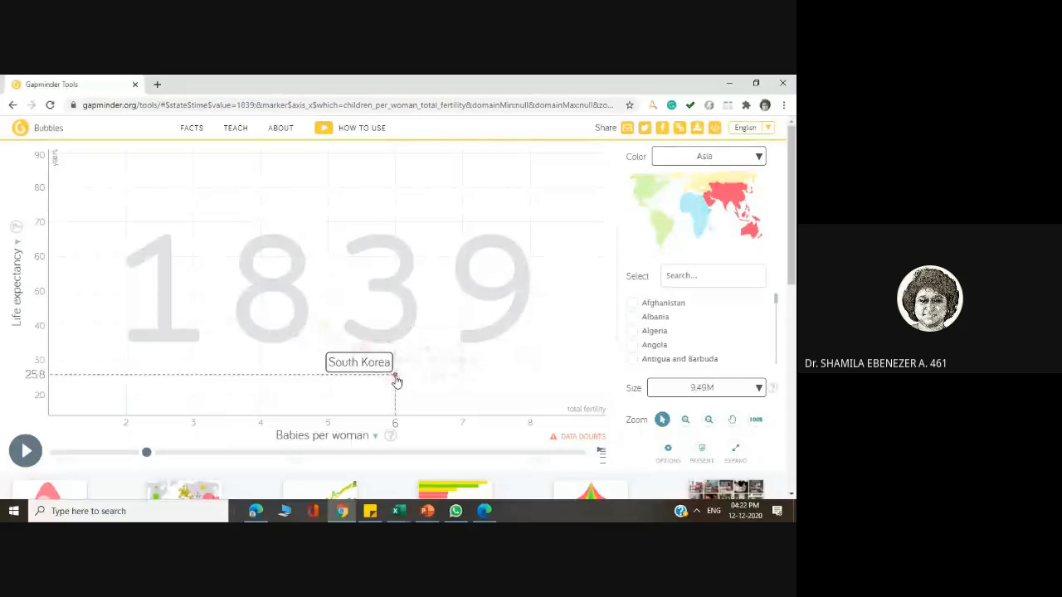
pyautogui.moveTo(360, 352)
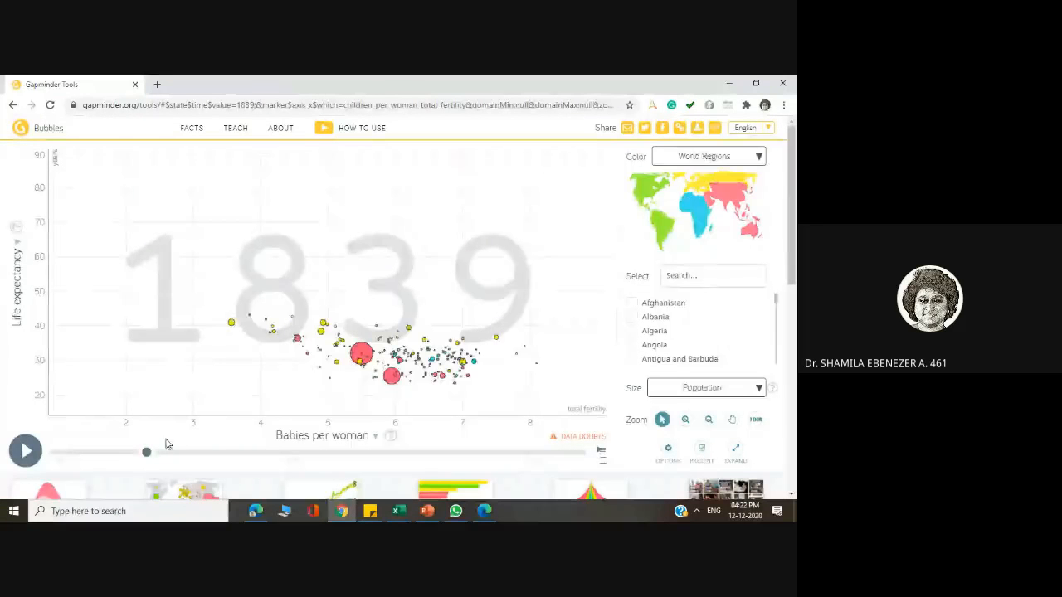
# Step: Advance the timeline to 1944 and on to 2002 to examine how the country bubbles shift
pyautogui.moveTo(146, 452); pyautogui.dragTo(401, 457)
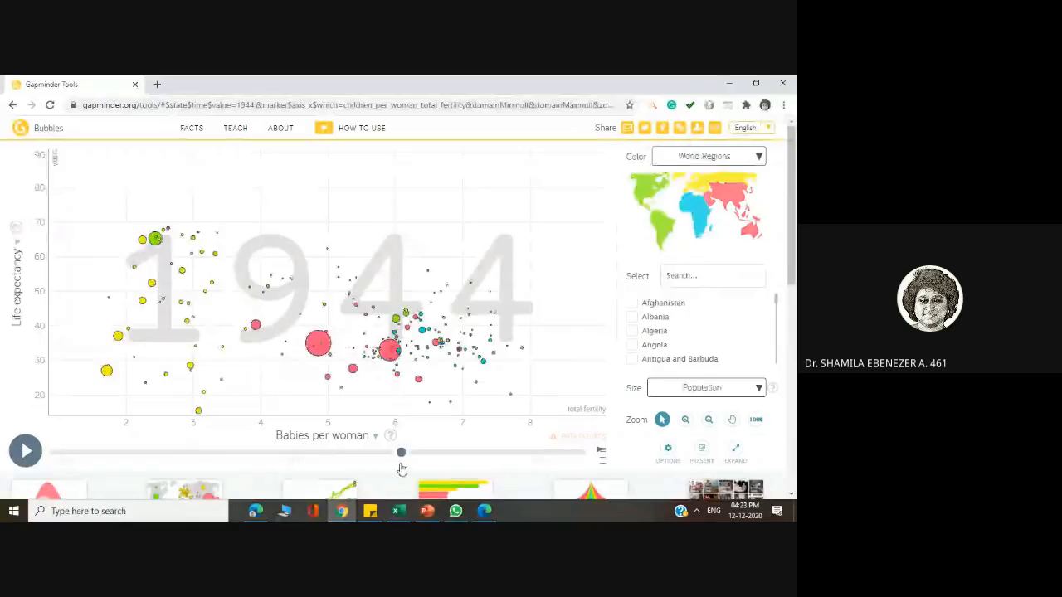
pyautogui.moveTo(402, 456); pyautogui.dragTo(541, 453)
pyautogui.moveTo(204, 259)
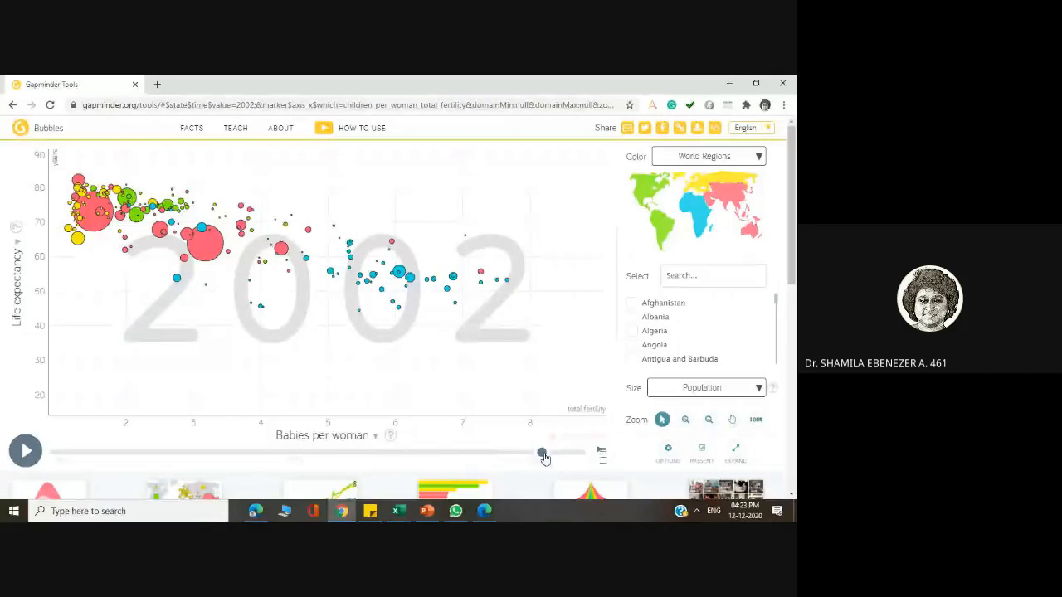
# Step: Advance the timeline to 2017 and select India's bubble on the chart
pyautogui.moveTo(542, 453); pyautogui.dragTo(580, 453)
pyautogui.moveTo(164, 225)
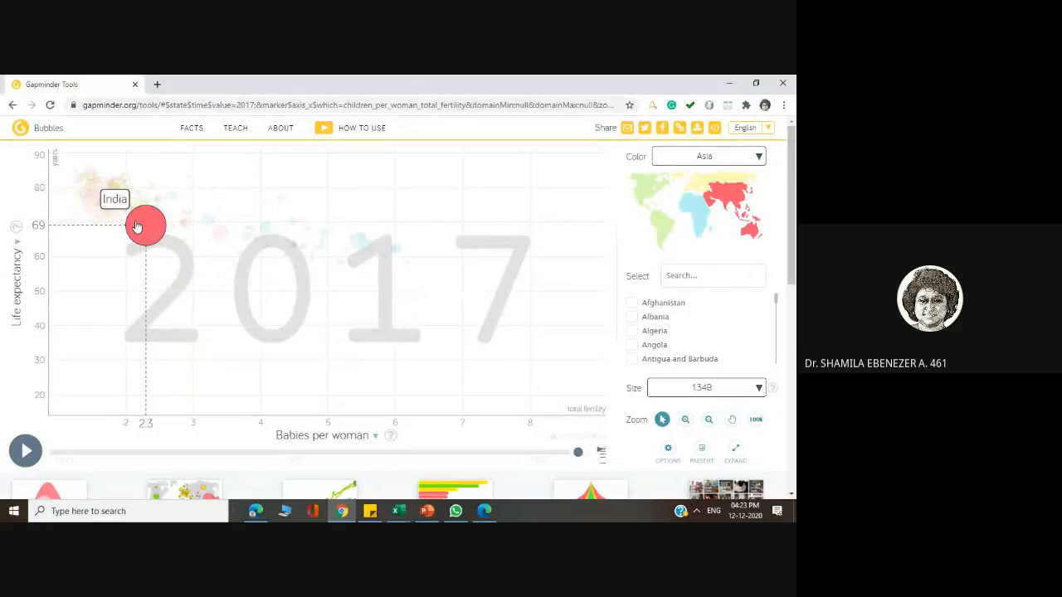
pyautogui.click(137, 226)
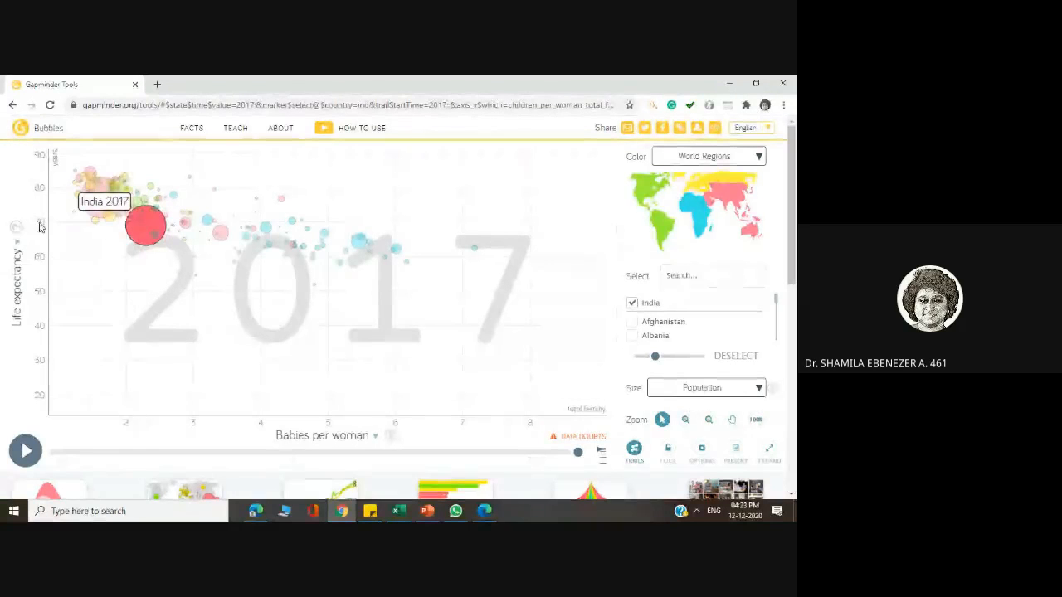
pyautogui.moveTo(101, 205)
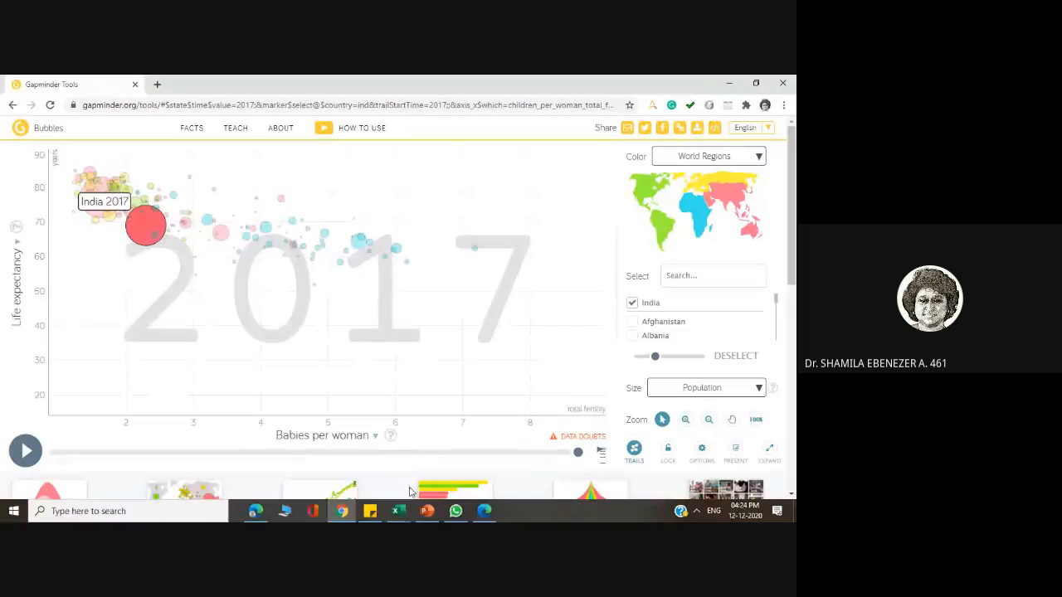
# Step: Switch to the Data Analysis using Excel presentation in PowerPoint and look through its closing slides, including Thank you
pyautogui.click(427, 511)
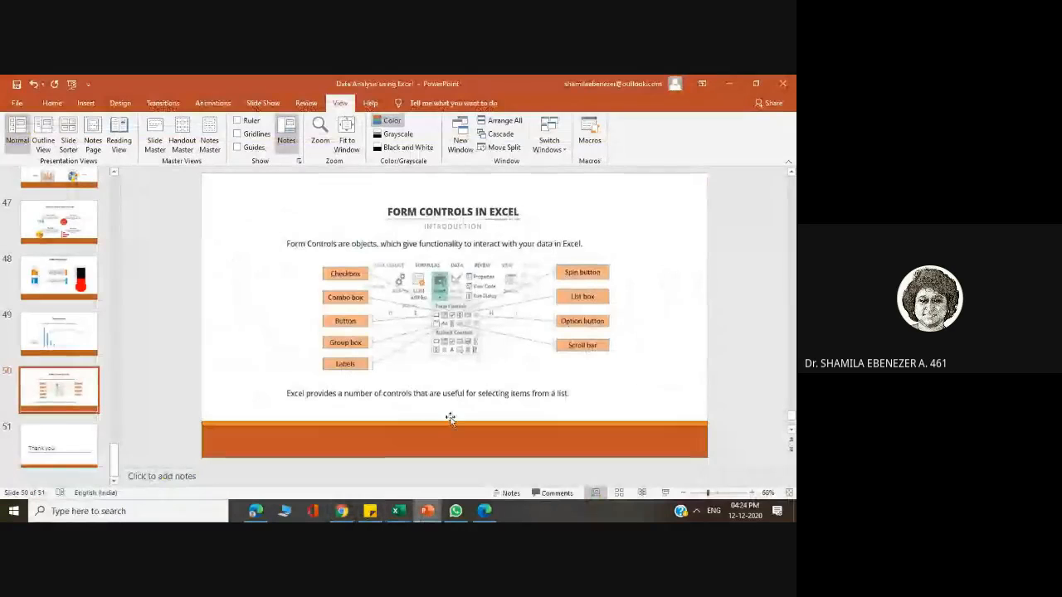
pyautogui.press('pagedown')
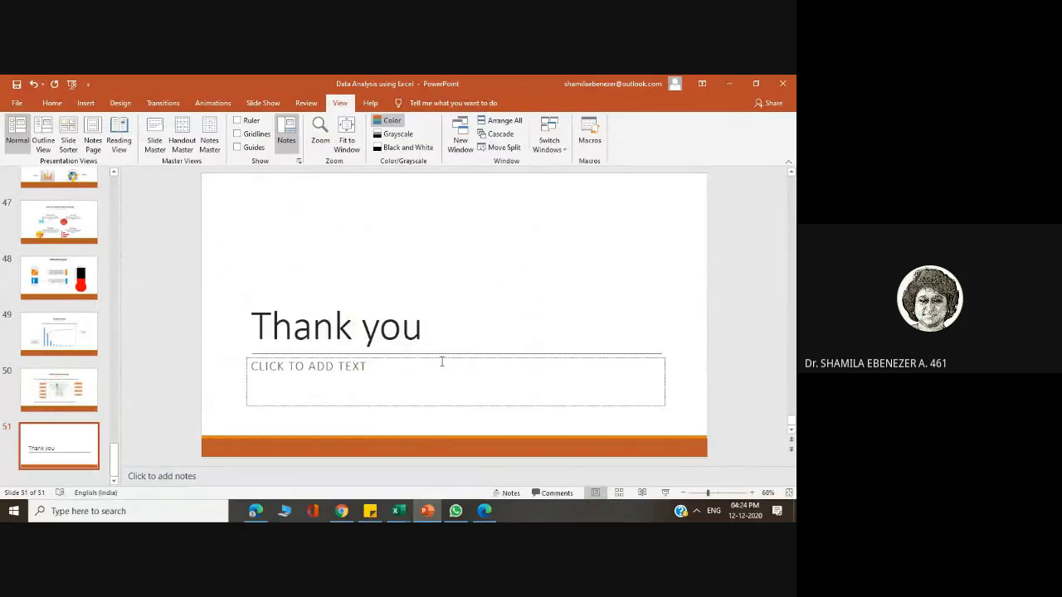
pyautogui.scroll(5, 442, 362)
pyautogui.scroll(-5, 442, 364)
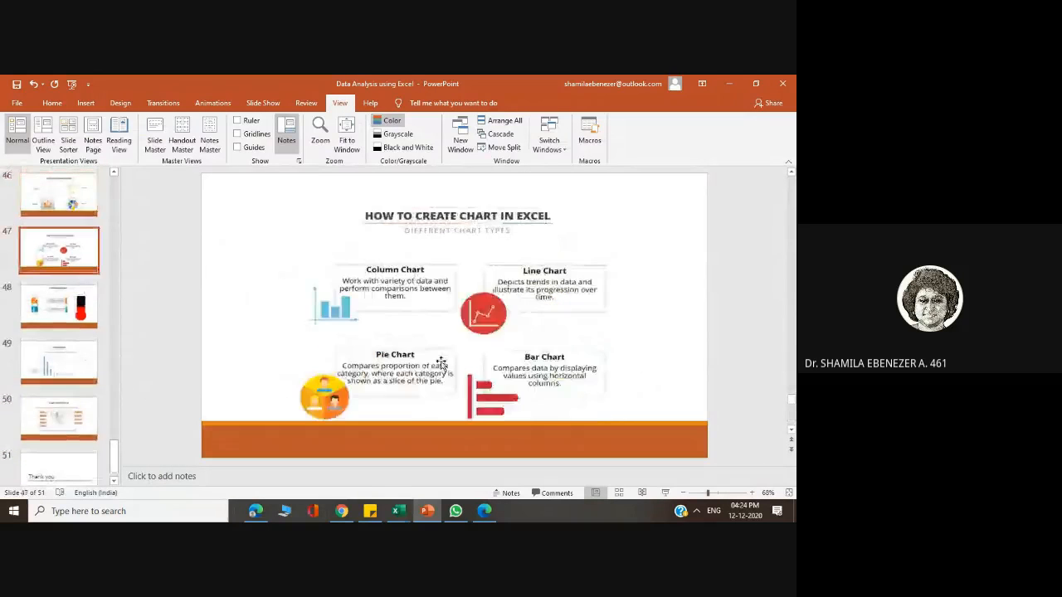